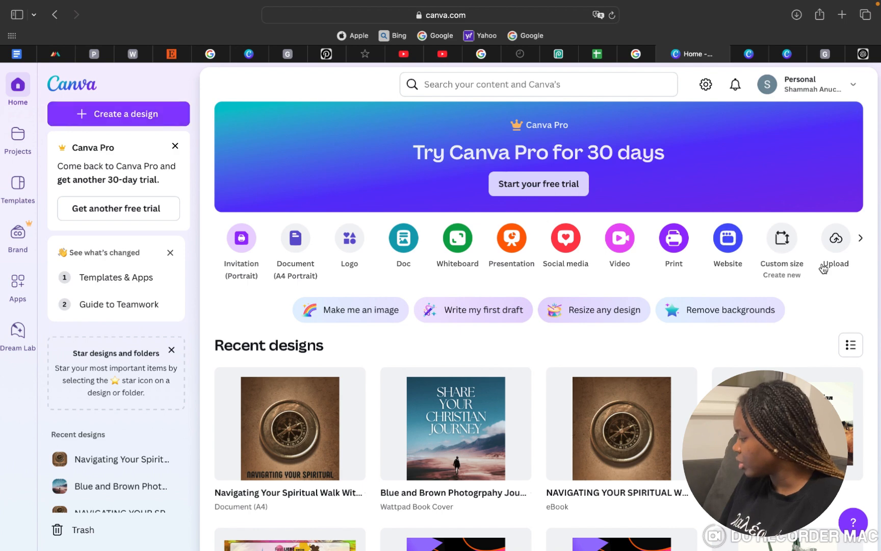
Create a new blank Document (A4 Portrait) design, 210 × 297 mm, by searching the design types for a4
{"action": "left_click", "coordinate": [861, 238]}
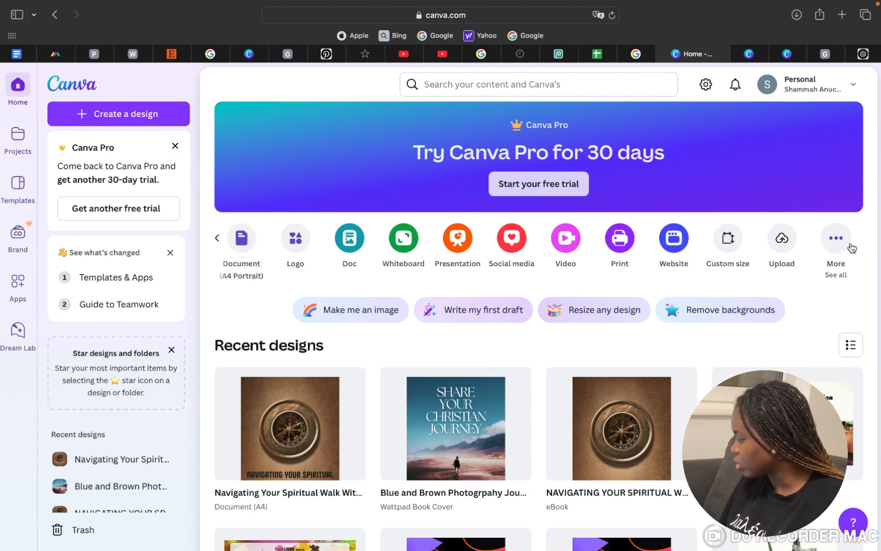
{"action": "left_click", "coordinate": [168, 120]}
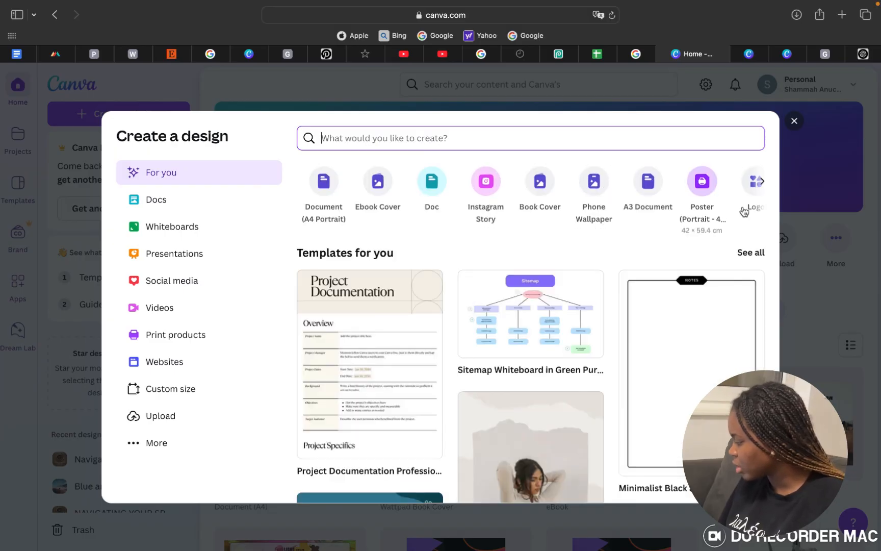
{"action": "left_click", "coordinate": [761, 182]}
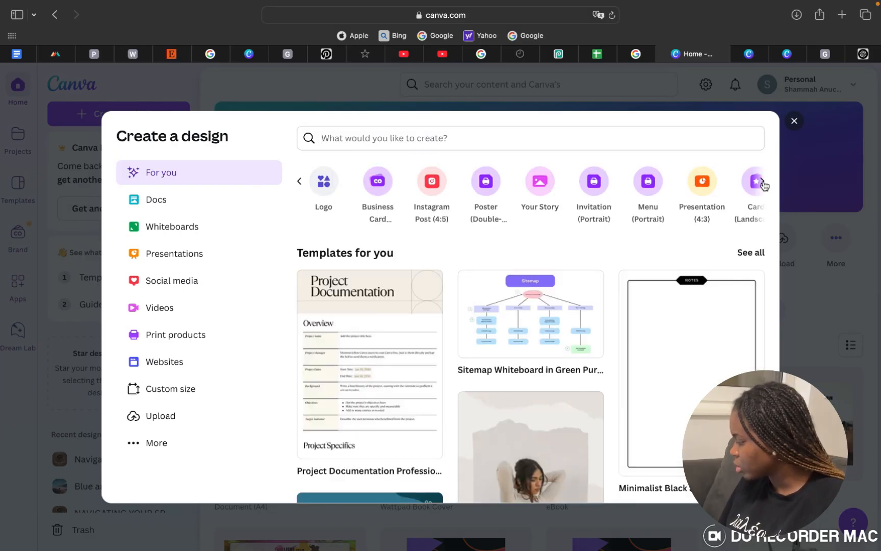
{"action": "left_click", "coordinate": [762, 183]}
{"action": "left_click", "coordinate": [494, 134]}
{"action": "type", "text": "a"}
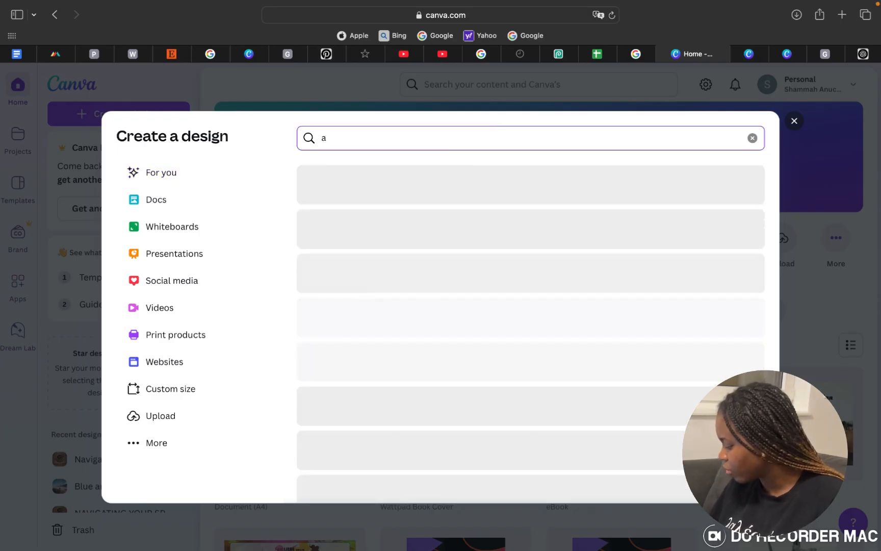
{"action": "type", "text": "4"}
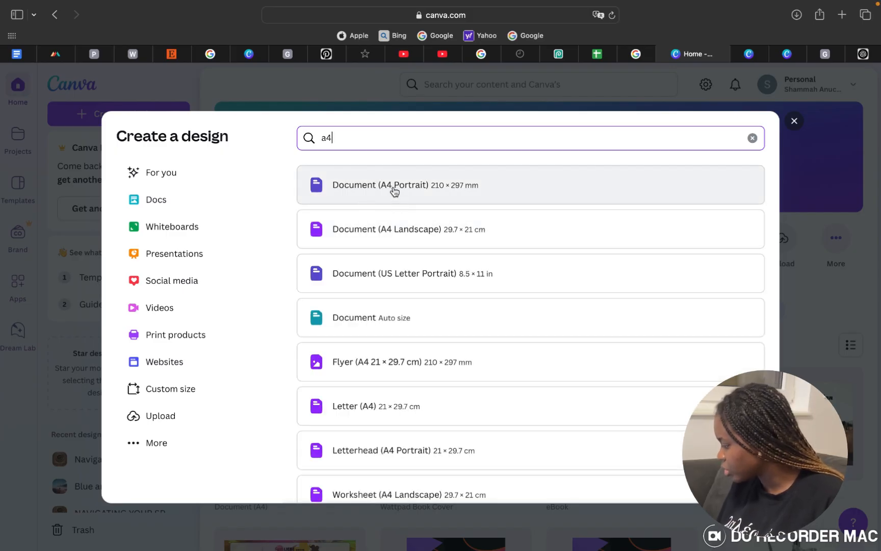
{"action": "left_click", "coordinate": [394, 191]}
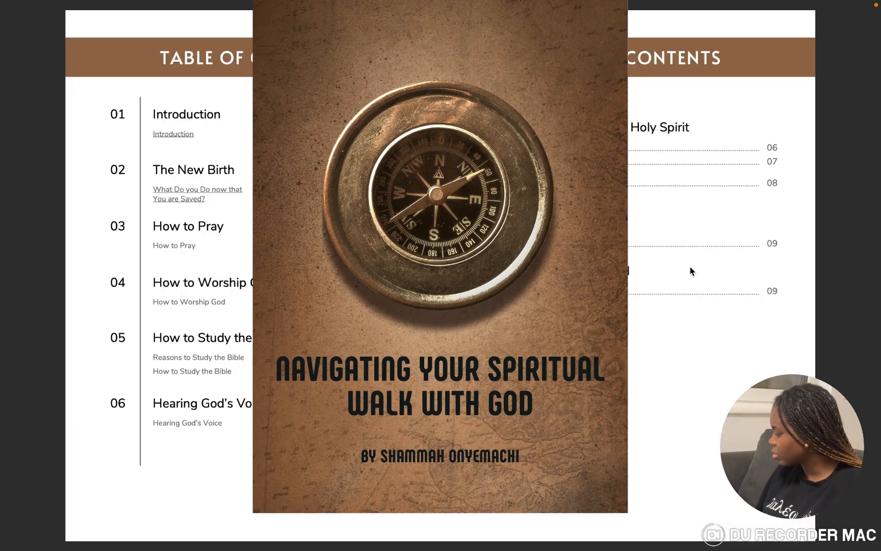
Review the finished ebook PDF, from the cover and table of contents through the chapter pages to the closing page
{"action": "scroll", "coordinate": [690, 266], "scroll_direction": "down", "scroll_amount": 3}
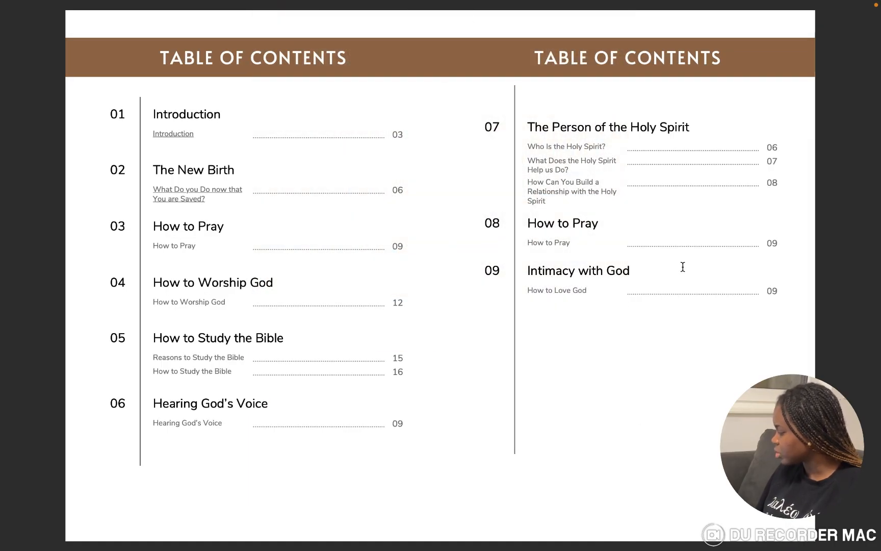
{"action": "scroll", "coordinate": [683, 264], "scroll_direction": "down", "scroll_amount": 3}
{"action": "scroll", "coordinate": [683, 266], "scroll_direction": "down", "scroll_amount": 3}
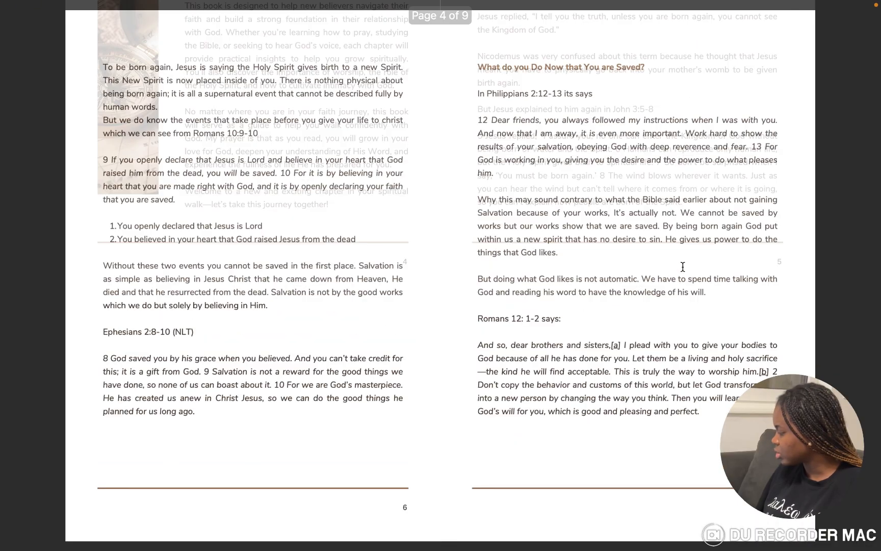
{"action": "scroll", "coordinate": [683, 267], "scroll_direction": "down", "scroll_amount": 3}
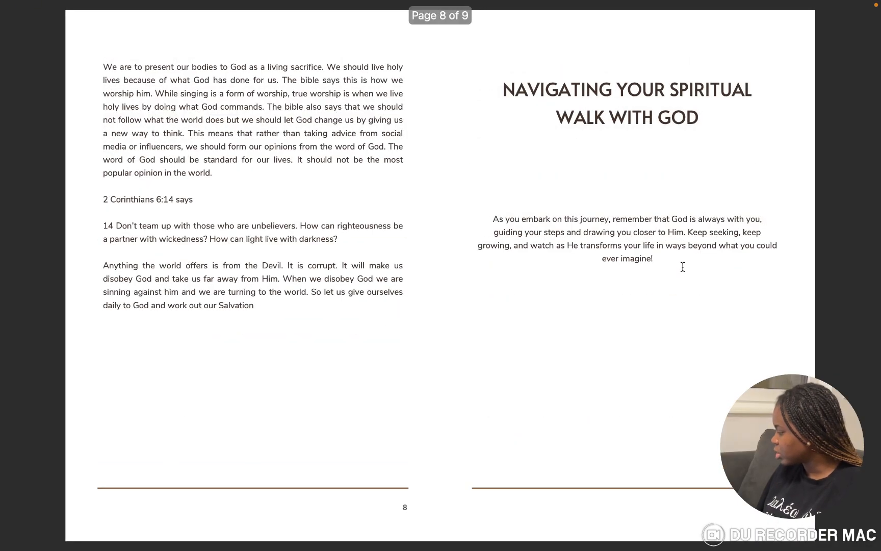
{"action": "scroll", "coordinate": [724, 221], "scroll_direction": "up", "scroll_amount": 3}
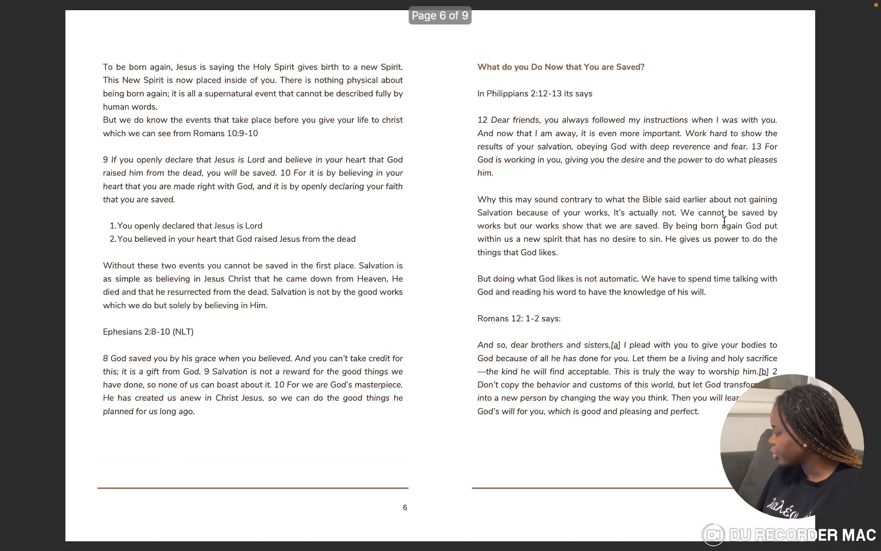
{"action": "scroll", "coordinate": [724, 220], "scroll_direction": "down", "scroll_amount": 3}
Switch to the Google Docs manuscript "Navigating Your Spiritual Walk with God" and read through the Chapter 1 text, The New Birth
{"action": "key", "text": "ctrl+Up"}
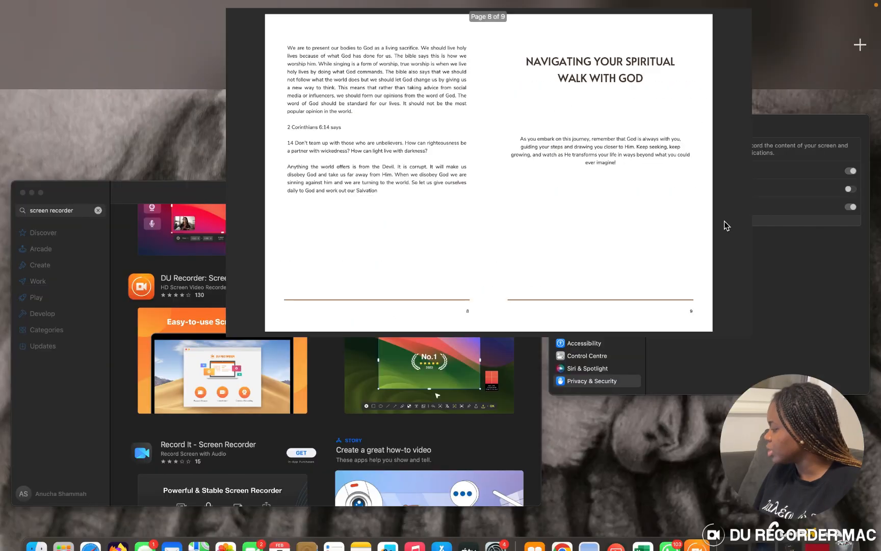
{"action": "left_click", "coordinate": [436, 60]}
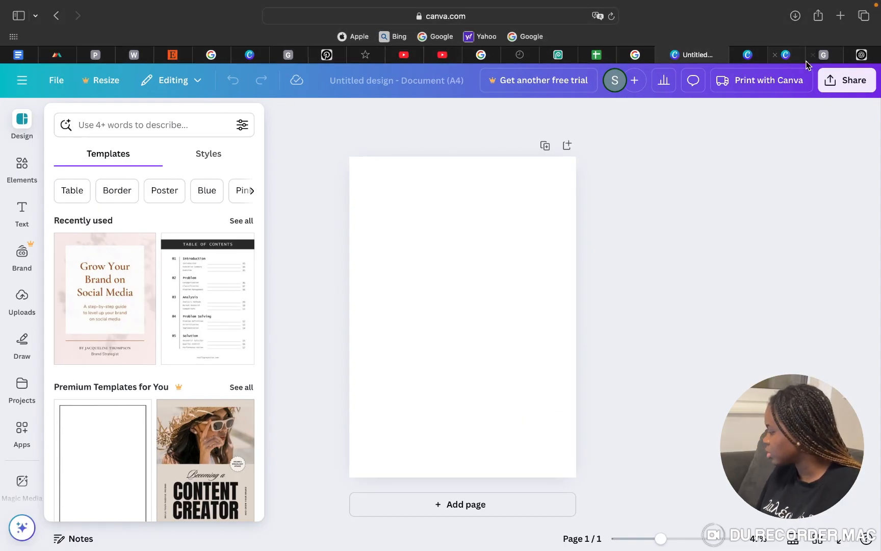
{"action": "left_click", "coordinate": [825, 56]}
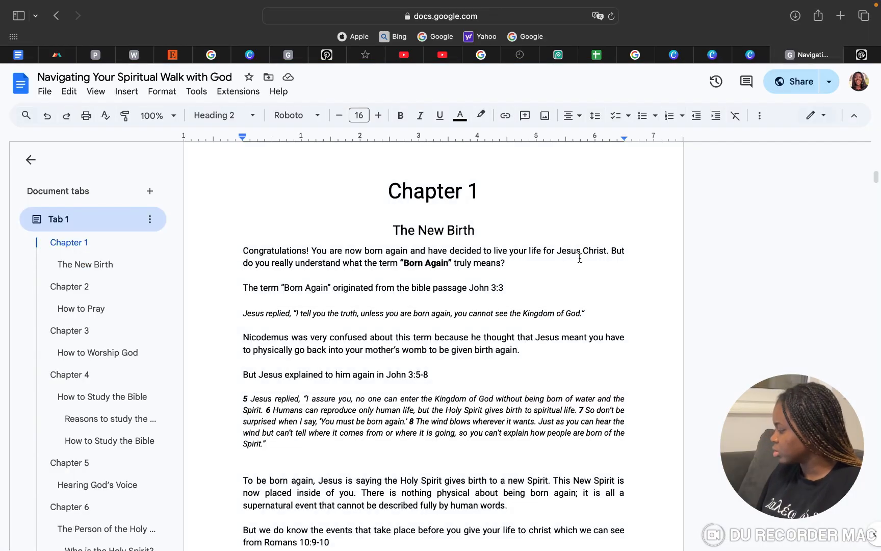
{"action": "scroll", "coordinate": [626, 375], "scroll_direction": "down", "scroll_amount": 6}
{"action": "scroll", "coordinate": [627, 375], "scroll_direction": "up", "scroll_amount": 20}
{"action": "scroll", "coordinate": [626, 375], "scroll_direction": "down", "scroll_amount": 15}
{"action": "scroll", "coordinate": [626, 375], "scroll_direction": "down", "scroll_amount": 20}
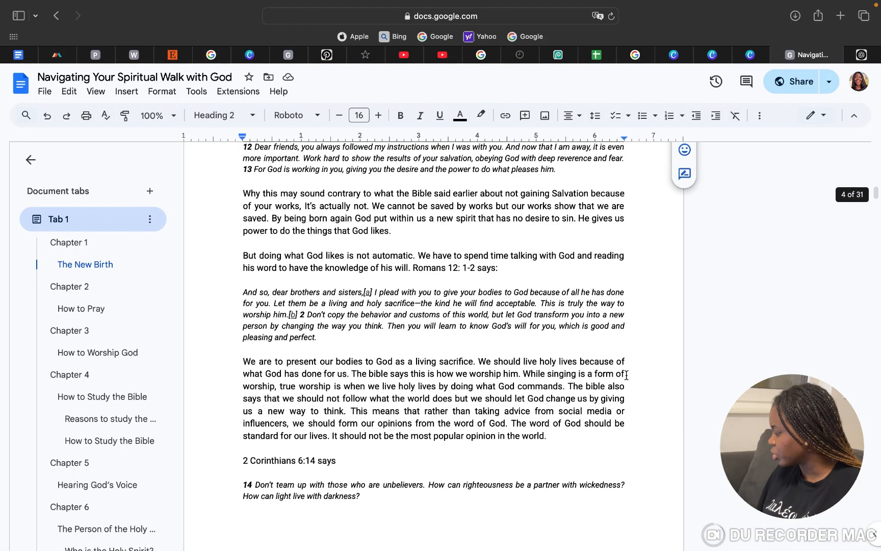
{"action": "scroll", "coordinate": [626, 376], "scroll_direction": "down", "scroll_amount": 3}
{"action": "scroll", "coordinate": [626, 375], "scroll_direction": "up", "scroll_amount": 10}
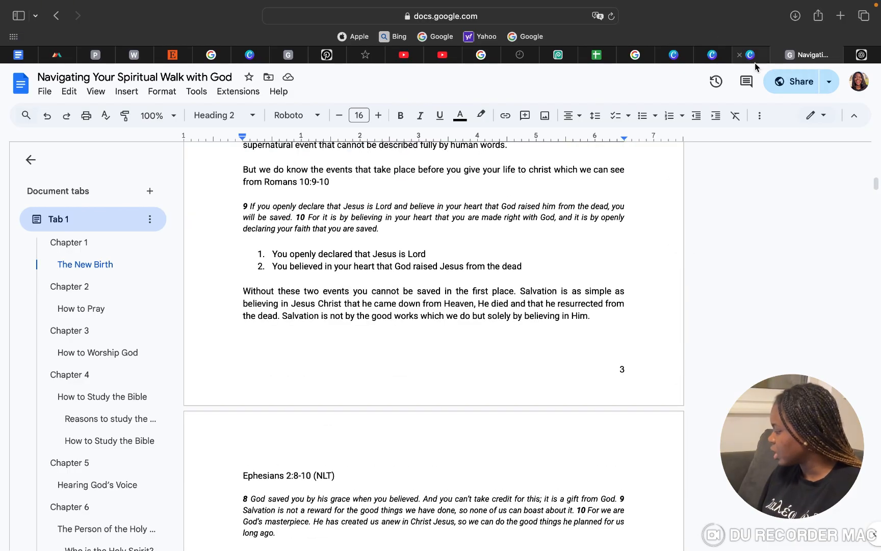
Switch to the finished A4 ebook design in Canva and examine its cover, table of contents, introduction, chapter and closing pages
{"action": "left_click", "coordinate": [716, 56]}
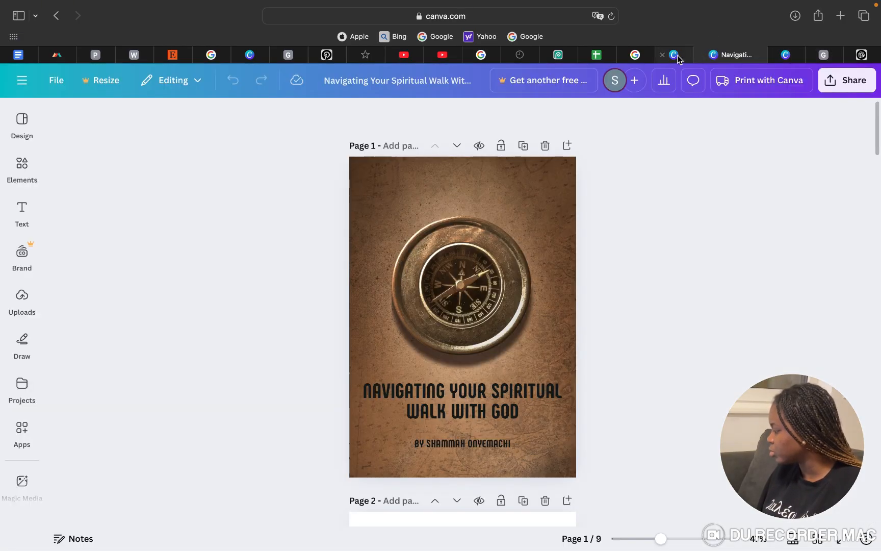
{"action": "left_click", "coordinate": [681, 55]}
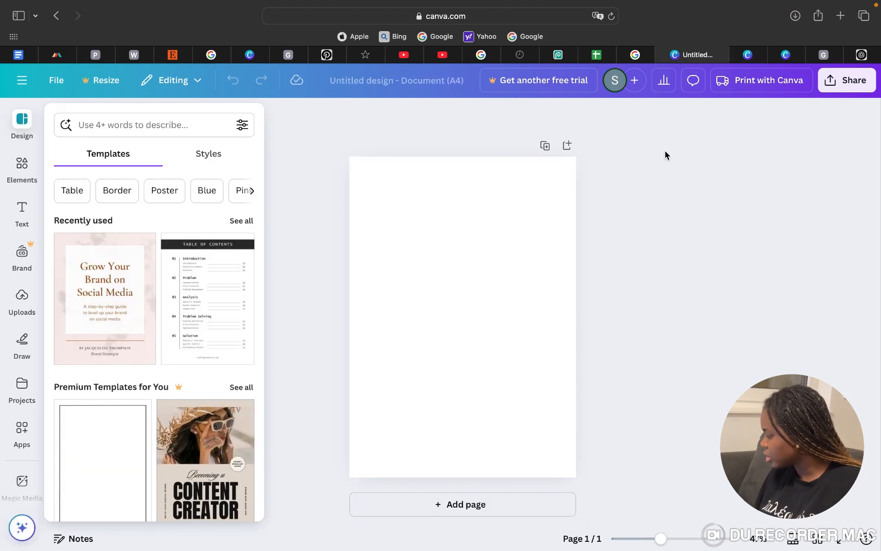
{"action": "left_click", "coordinate": [746, 55]}
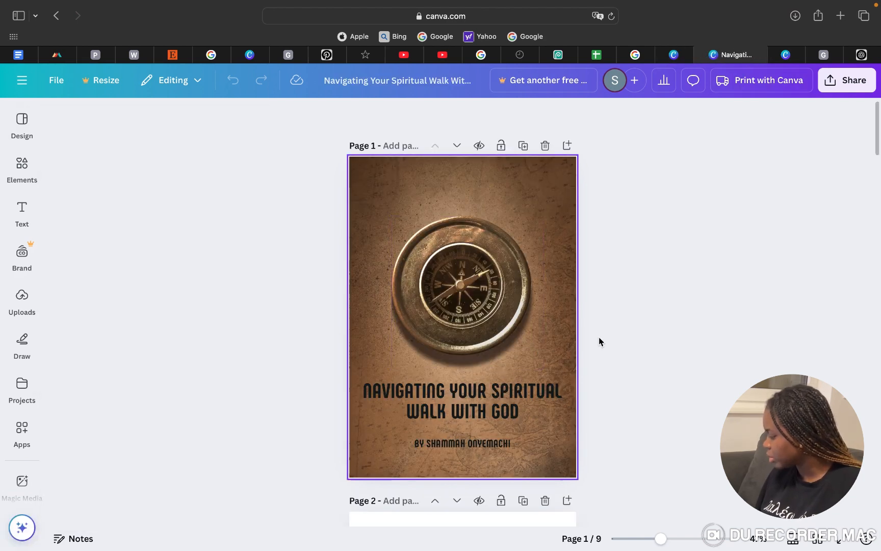
{"action": "scroll", "coordinate": [673, 372], "scroll_direction": "down", "scroll_amount": 15}
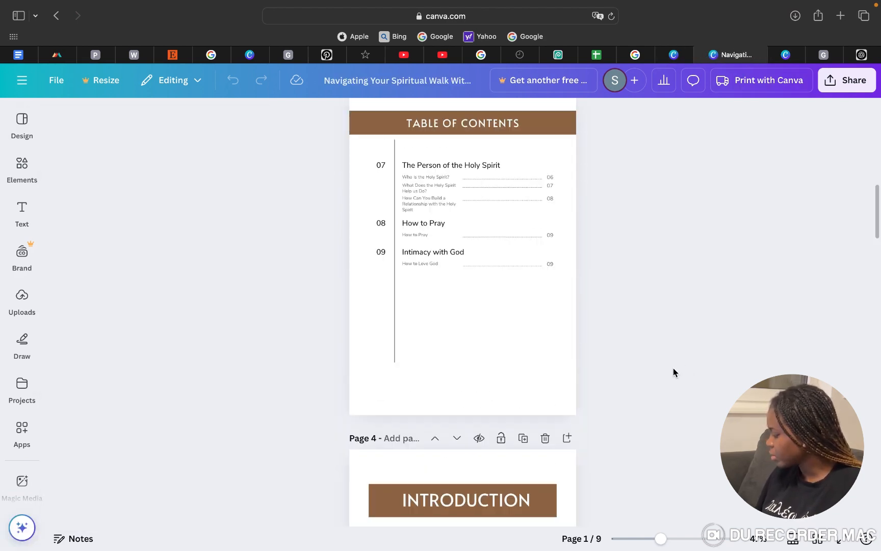
{"action": "scroll", "coordinate": [673, 372], "scroll_direction": "down", "scroll_amount": 20}
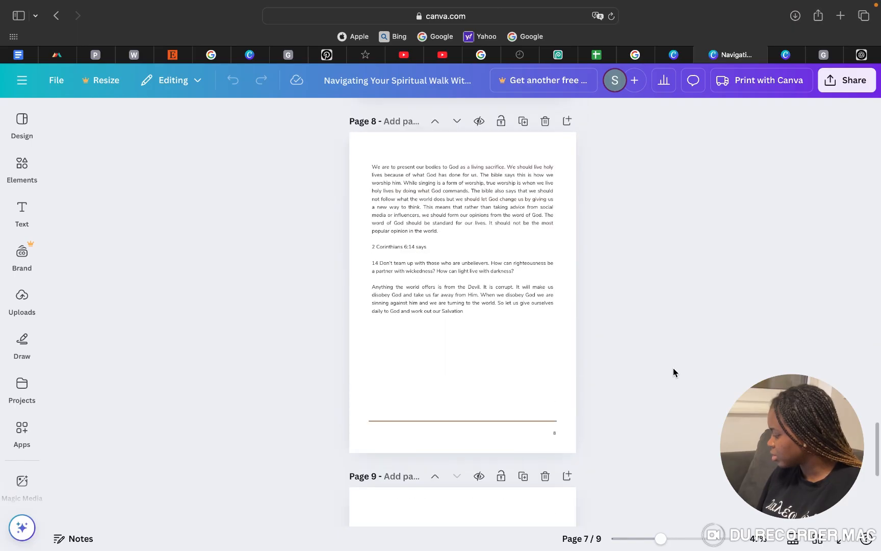
{"action": "scroll", "coordinate": [673, 372], "scroll_direction": "down", "scroll_amount": 15}
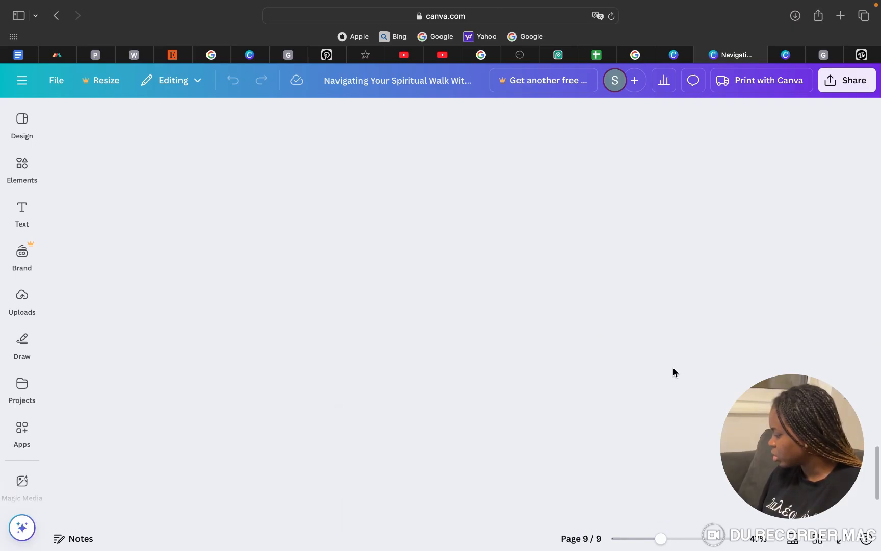
{"action": "scroll", "coordinate": [673, 368], "scroll_direction": "up", "scroll_amount": 20}
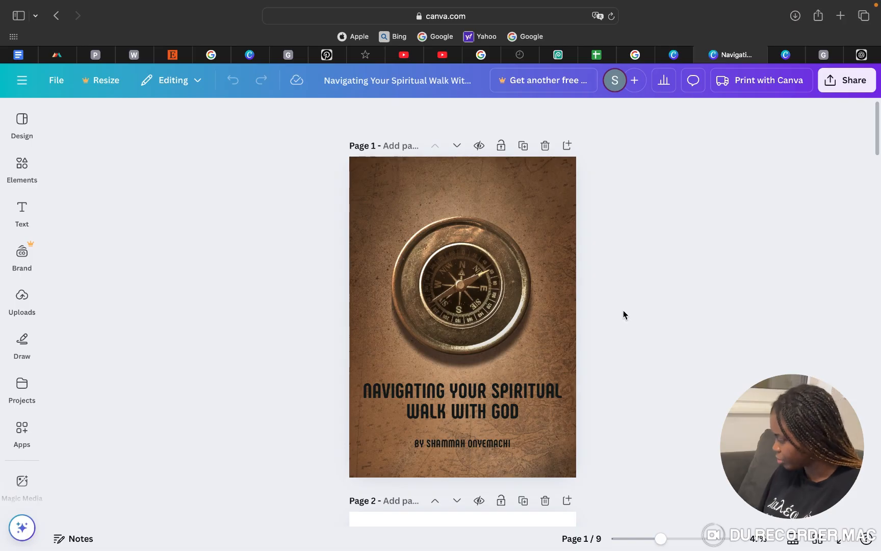
{"action": "scroll", "coordinate": [623, 311], "scroll_direction": "down", "scroll_amount": 10}
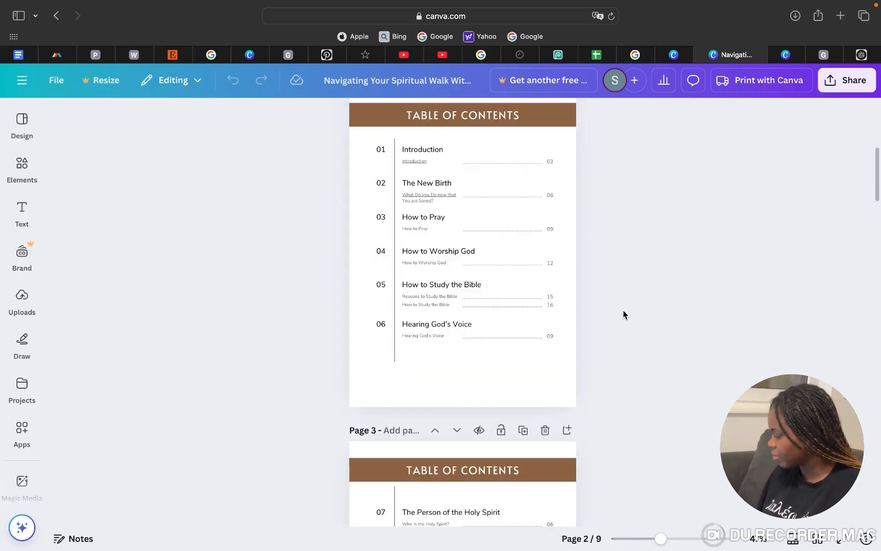
{"action": "scroll", "coordinate": [623, 313], "scroll_direction": "down", "scroll_amount": 8}
{"action": "scroll", "coordinate": [623, 314], "scroll_direction": "down", "scroll_amount": 8}
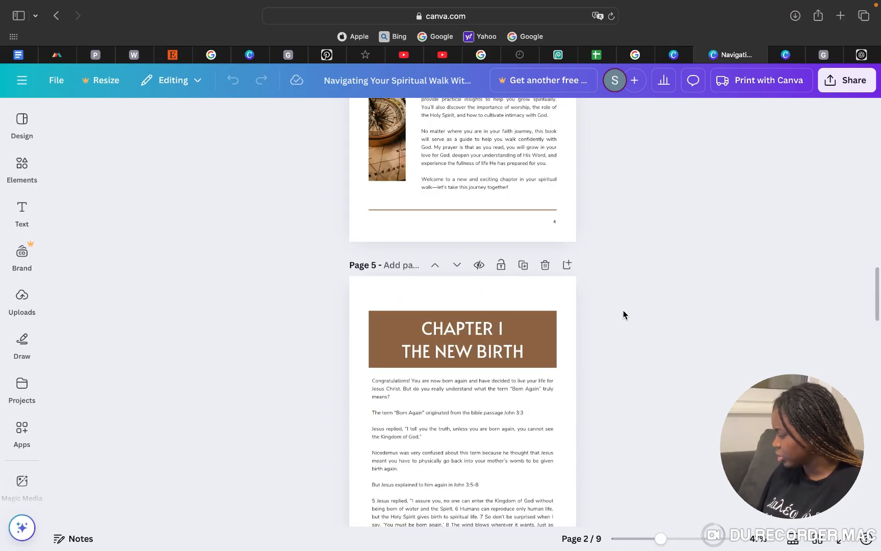
{"action": "scroll", "coordinate": [623, 315], "scroll_direction": "down", "scroll_amount": 8}
{"action": "scroll", "coordinate": [623, 314], "scroll_direction": "down", "scroll_amount": 16}
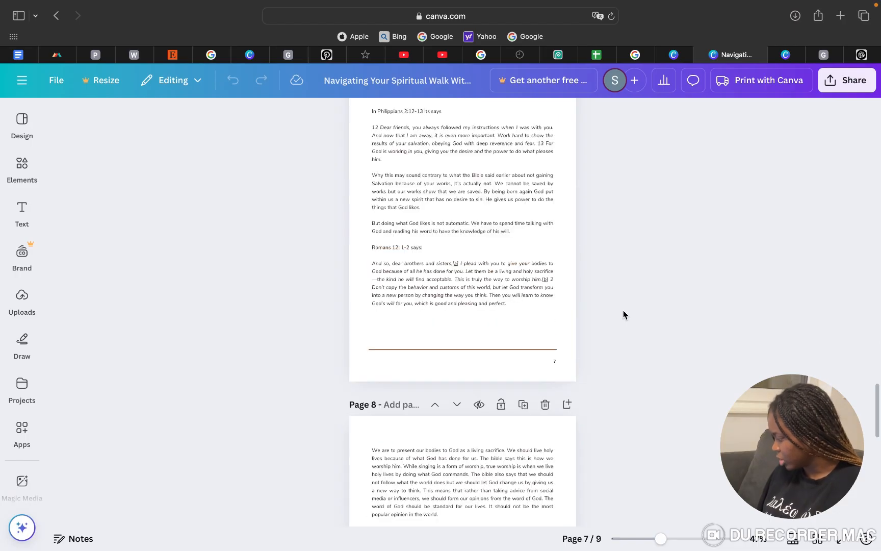
{"action": "scroll", "coordinate": [623, 314], "scroll_direction": "down", "scroll_amount": 15}
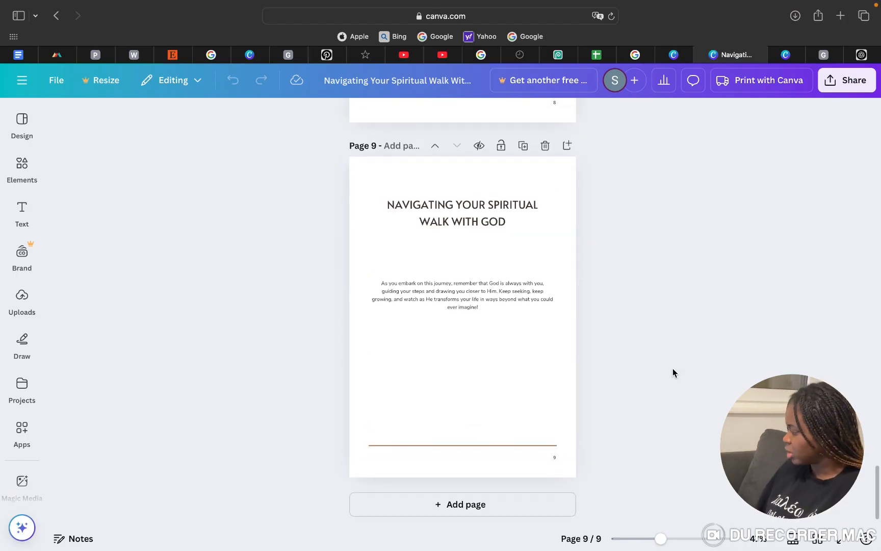
{"action": "scroll", "coordinate": [672, 368], "scroll_direction": "up", "scroll_amount": 20}
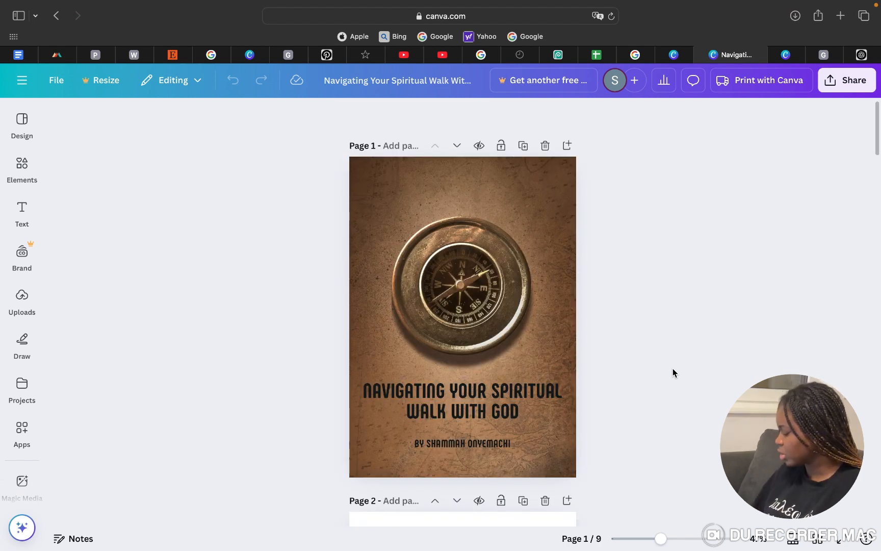
{"action": "scroll", "coordinate": [673, 369], "scroll_direction": "down", "scroll_amount": 7}
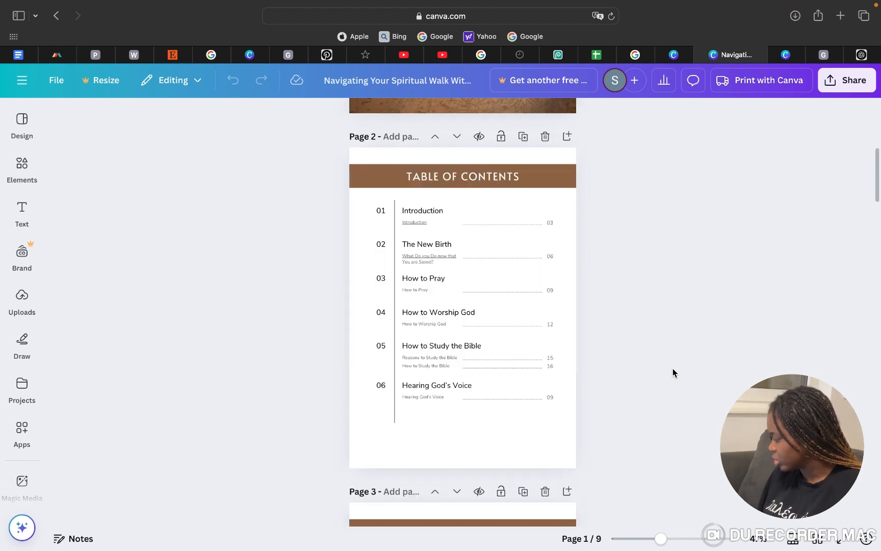
{"action": "scroll", "coordinate": [673, 368], "scroll_direction": "up", "scroll_amount": 6}
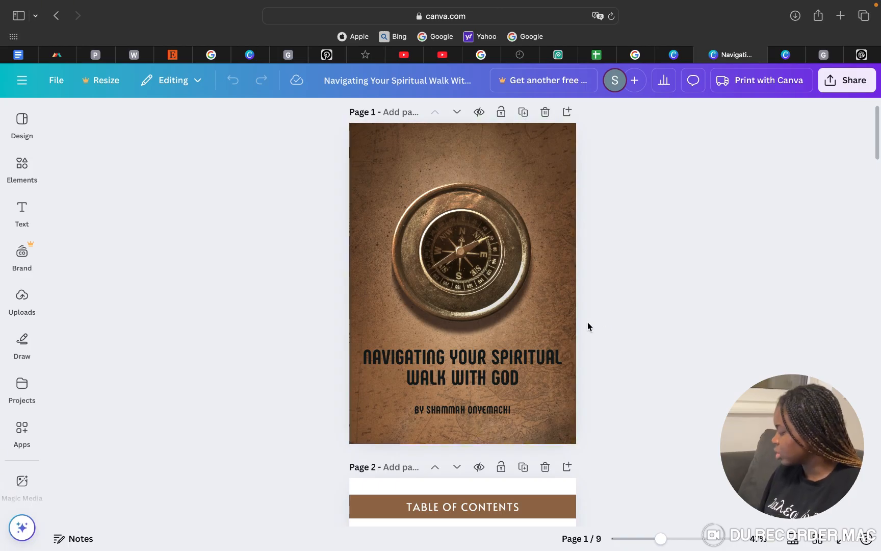
{"action": "scroll", "coordinate": [581, 316], "scroll_direction": "up", "scroll_amount": 1}
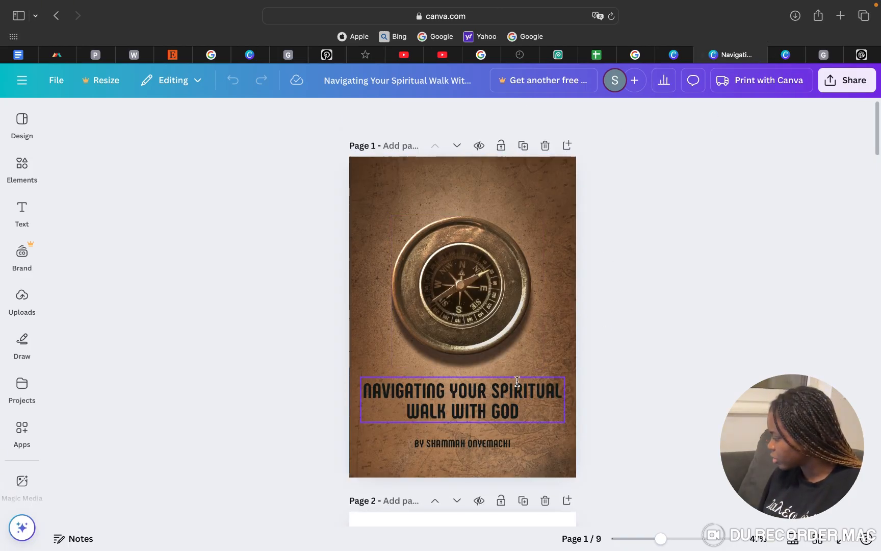
Switch to the separate single-page compass book cover design and search its design templates for compass
{"action": "left_click", "coordinate": [677, 55]}
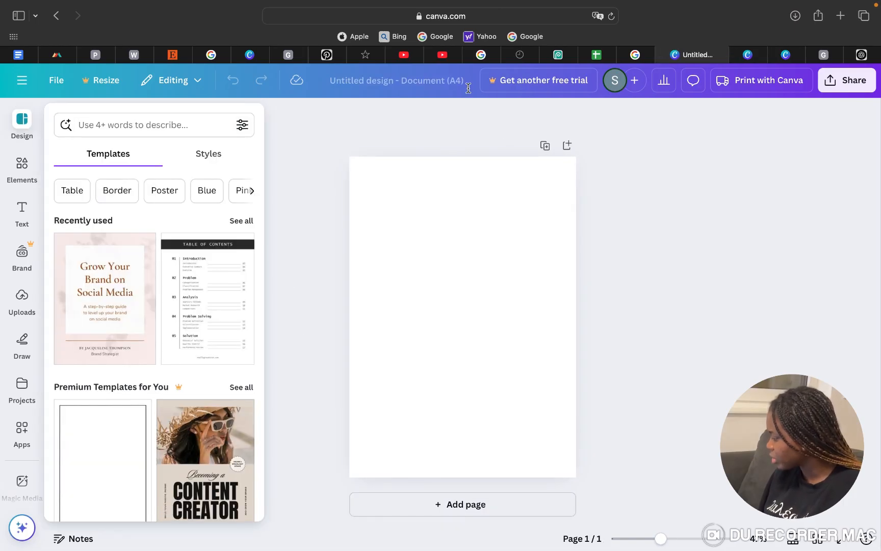
{"action": "left_click", "coordinate": [797, 57]}
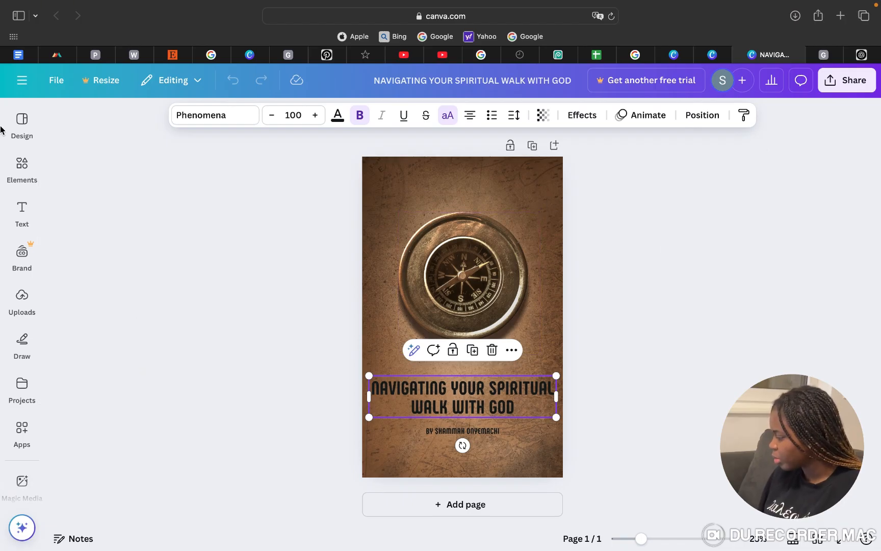
{"action": "left_click", "coordinate": [16, 132]}
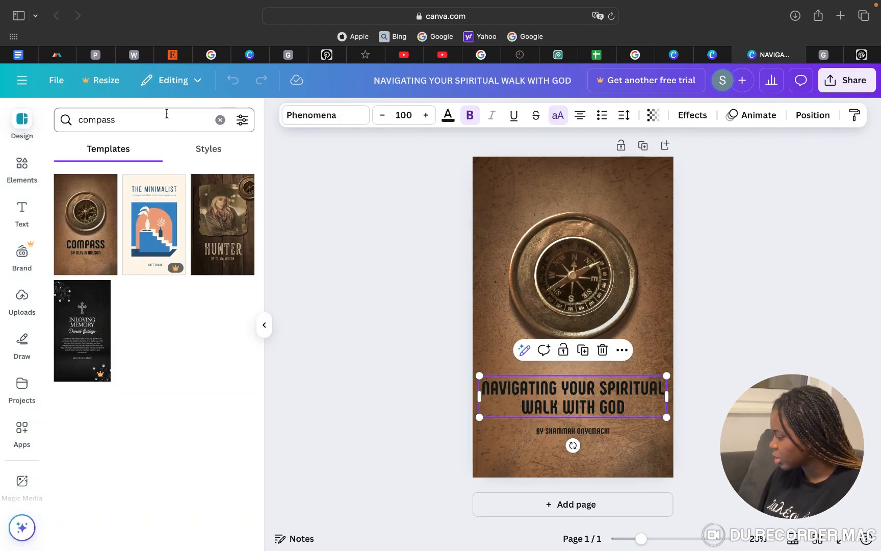
{"action": "left_click", "coordinate": [157, 127]}
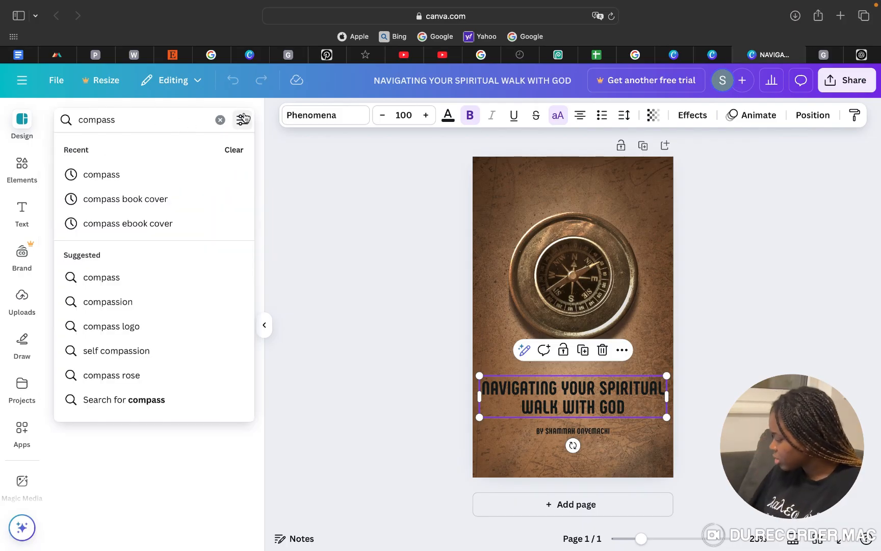
{"action": "key", "text": "Return"}
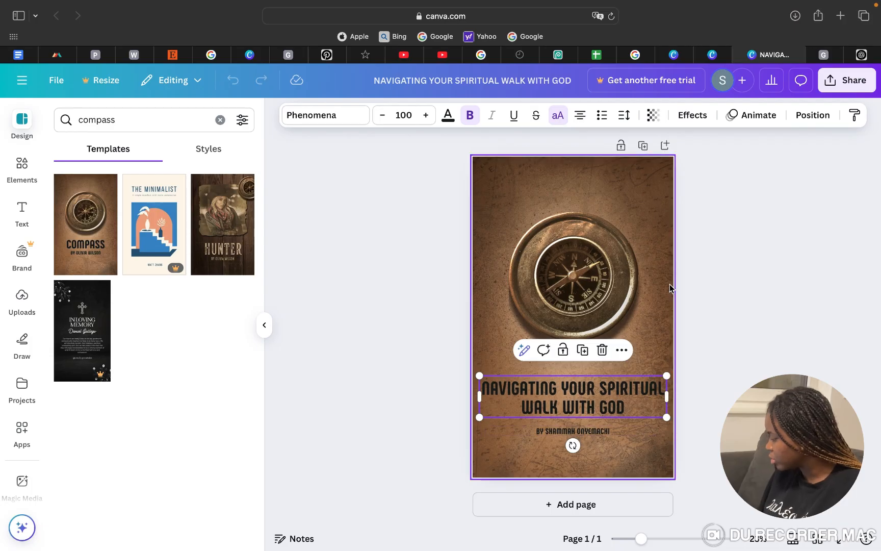
Copy the brown textured background from the compass cover and paste it onto the blank page of the untitled A4 document
{"action": "left_click", "coordinate": [711, 291]}
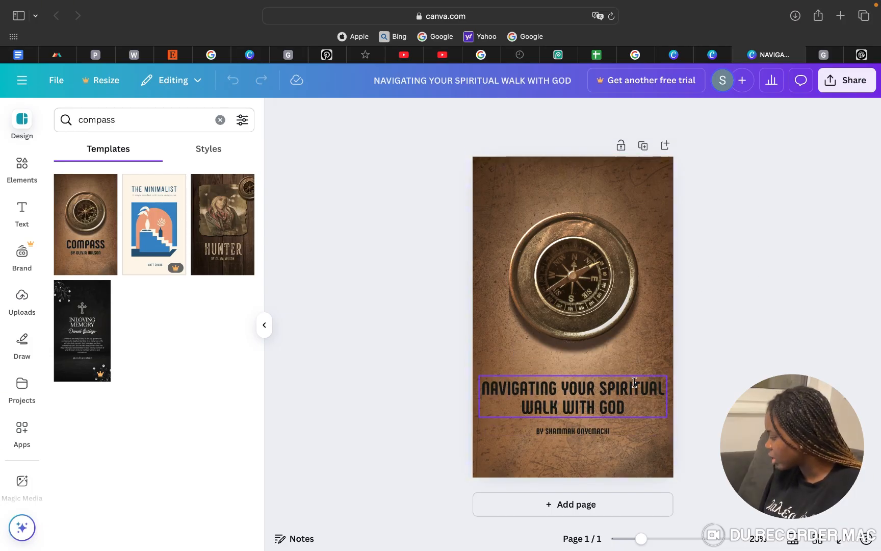
{"action": "left_click", "coordinate": [661, 190]}
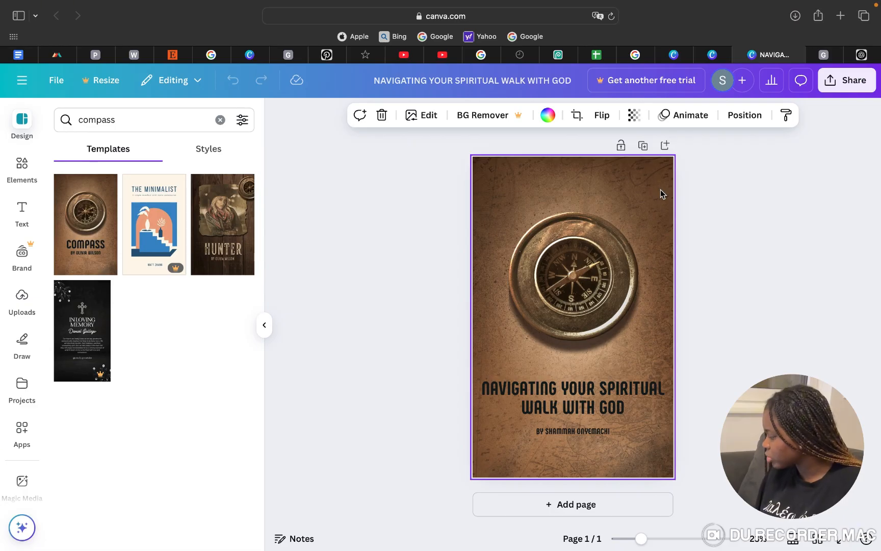
{"action": "left_click", "coordinate": [678, 56]}
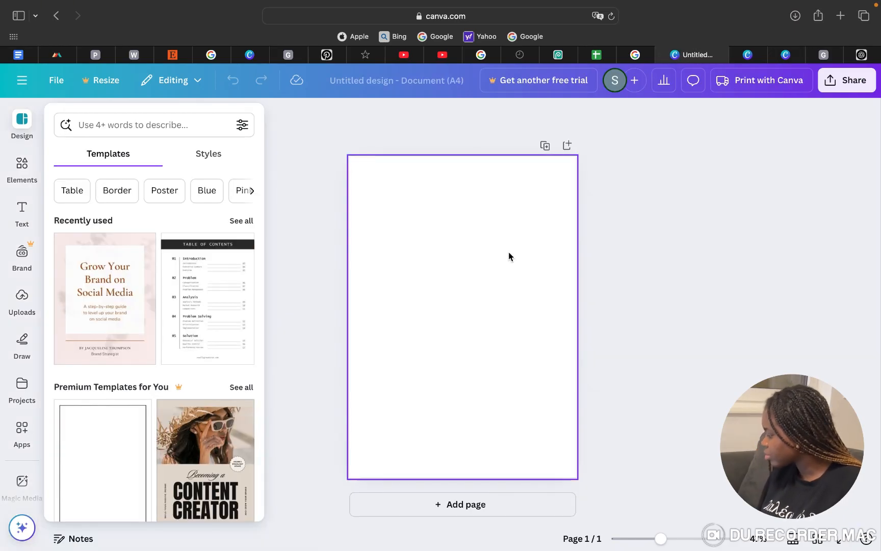
{"action": "left_click", "coordinate": [509, 256]}
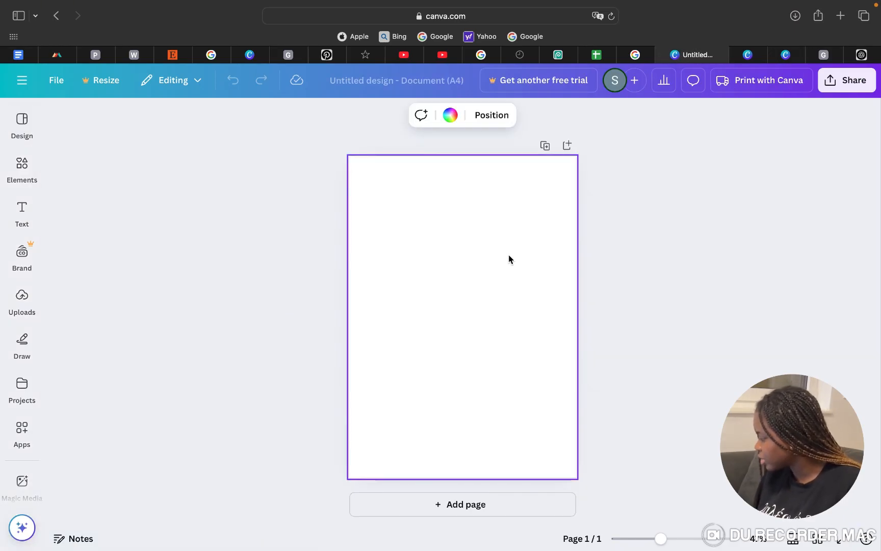
{"action": "key", "text": "super+v"}
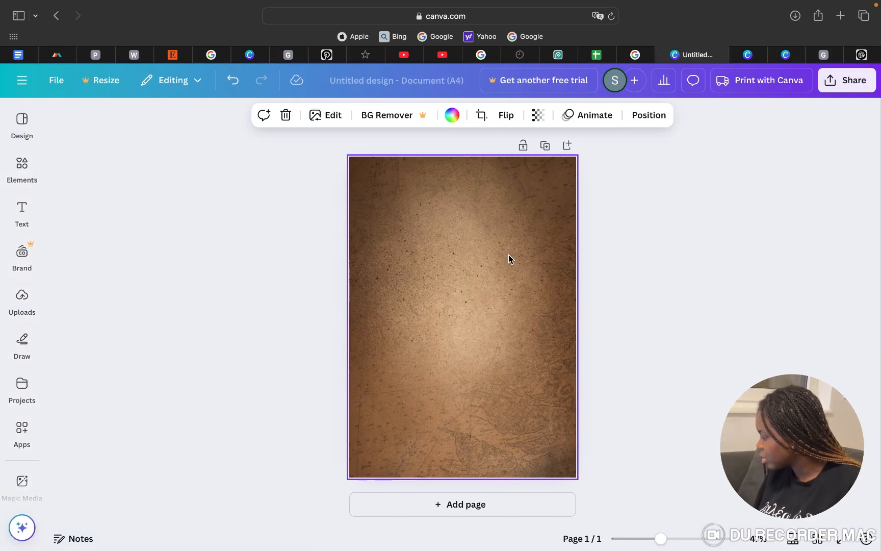
Copy the compass image from the cover design into the A4 document, scale it down and place it in the page's upper half
{"action": "left_click", "coordinate": [786, 55]}
{"action": "left_click", "coordinate": [606, 269]}
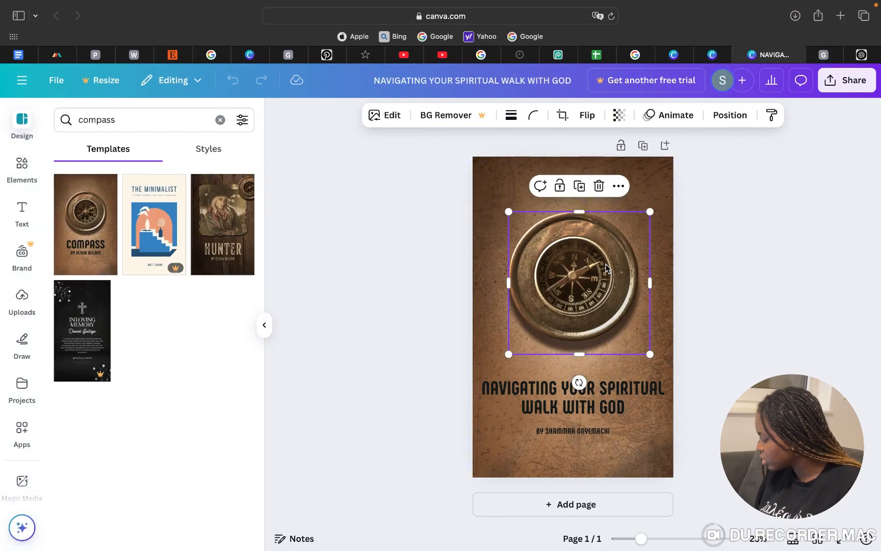
{"action": "left_click", "coordinate": [674, 54]}
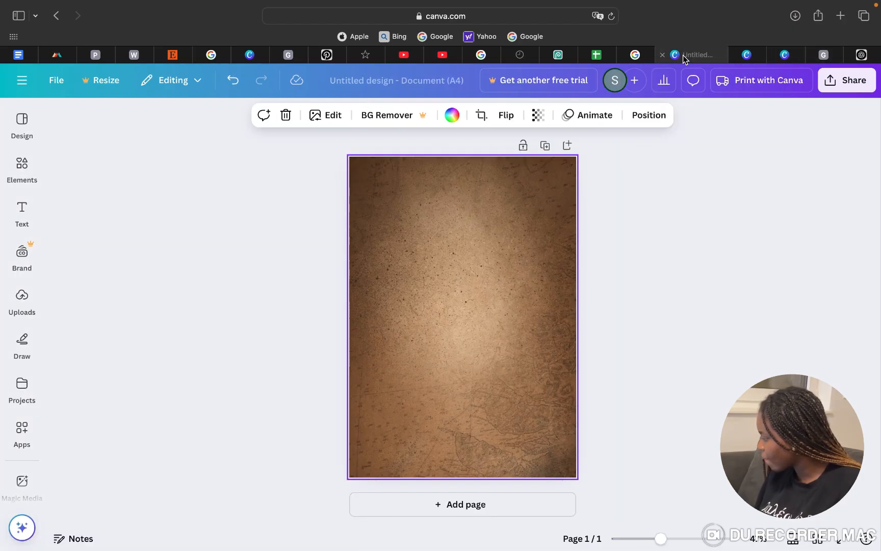
{"action": "key", "text": "super+v"}
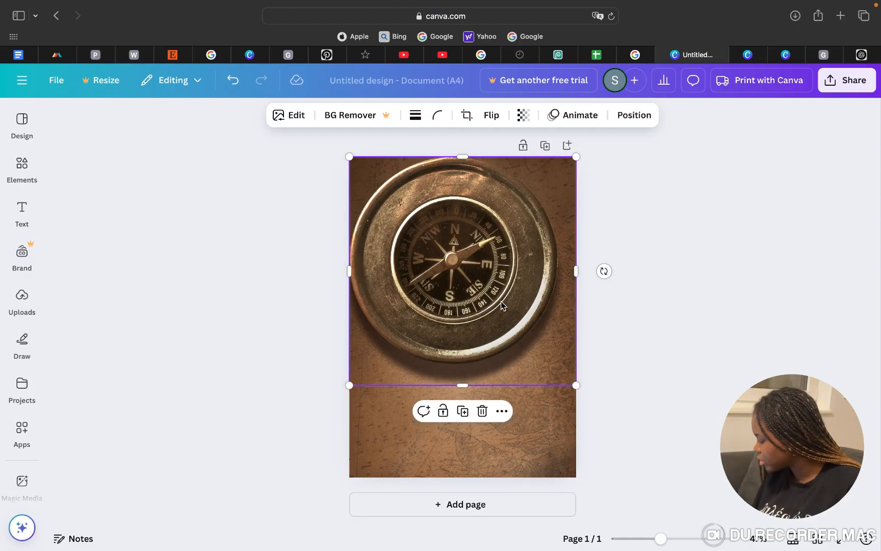
{"action": "left_click_drag", "start_coordinate": [352, 385], "coordinate": [465, 374]}
{"action": "left_click_drag", "start_coordinate": [499, 267], "coordinate": [468, 299]}
Copy the cover's title text into the A4 document, place it below the compass and scale it to about size 48.3 within the margins
{"action": "left_click", "coordinate": [785, 55]}
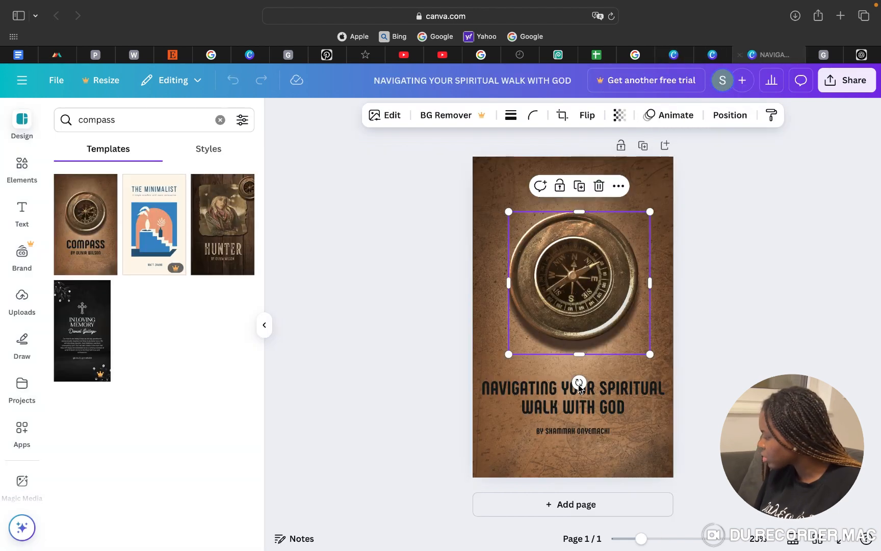
{"action": "left_click", "coordinate": [552, 412]}
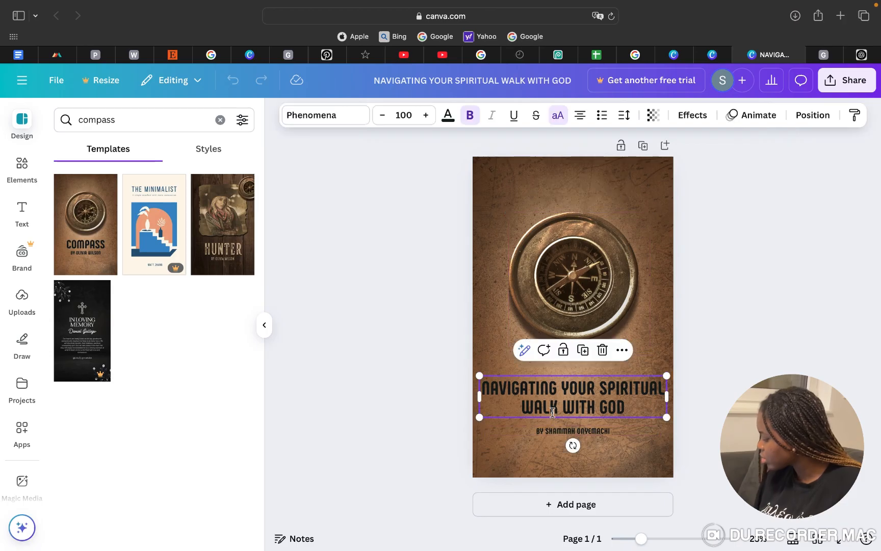
{"action": "left_click", "coordinate": [674, 55]}
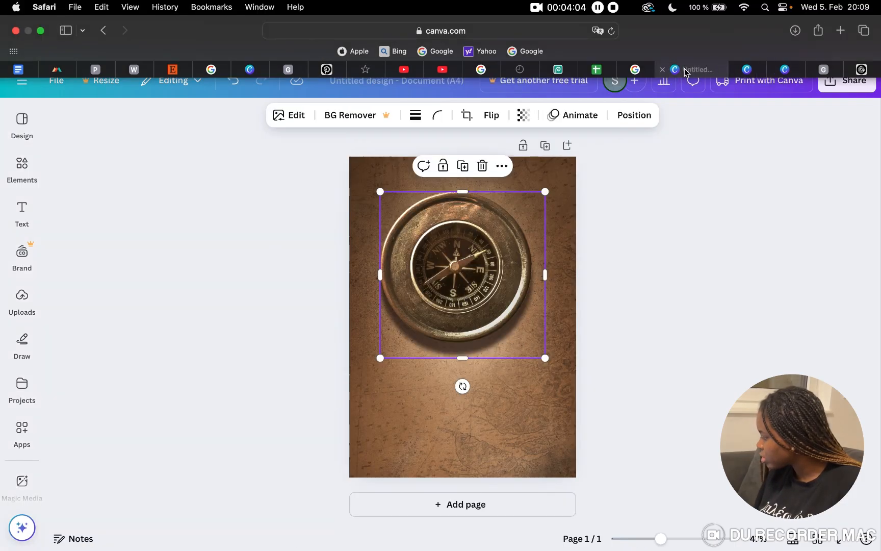
{"action": "left_click", "coordinate": [481, 403]}
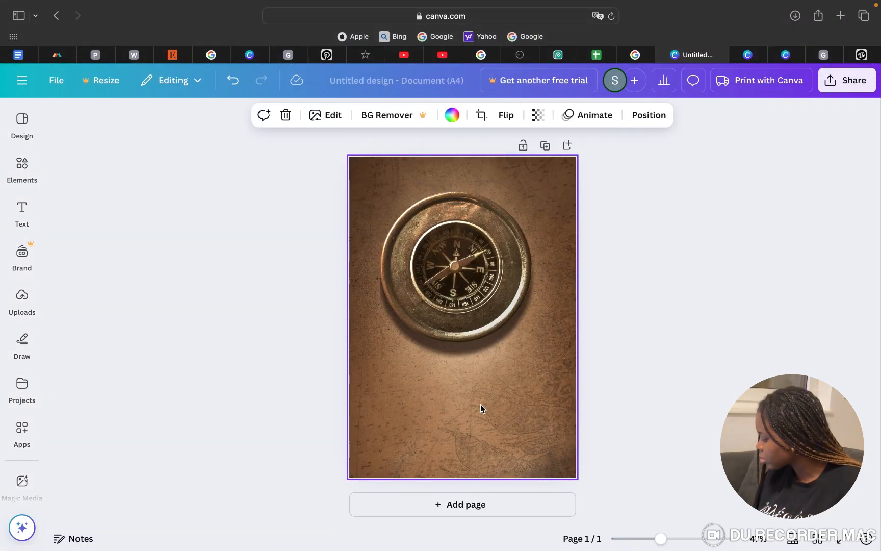
{"action": "key", "text": "cmd+v"}
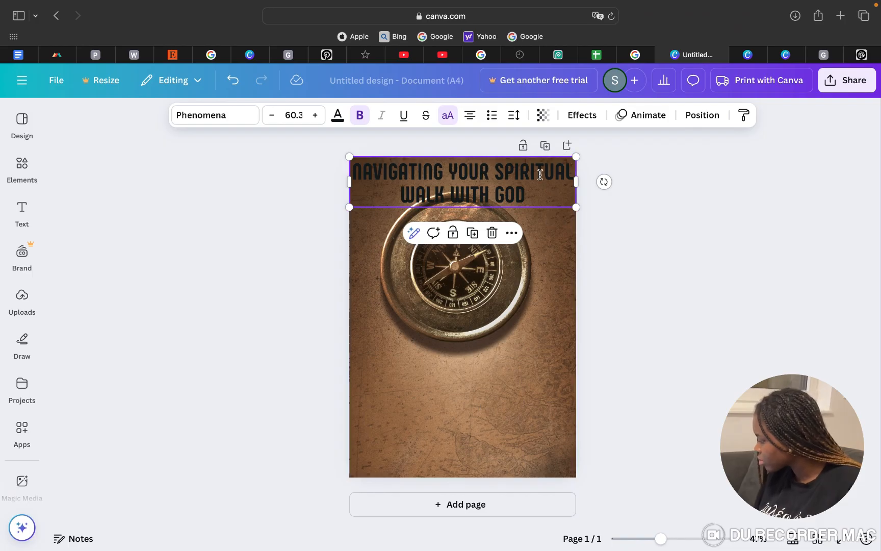
{"action": "left_click_drag", "start_coordinate": [497, 179], "coordinate": [499, 392]}
{"action": "left_click_drag", "start_coordinate": [349, 419], "coordinate": [380, 419]}
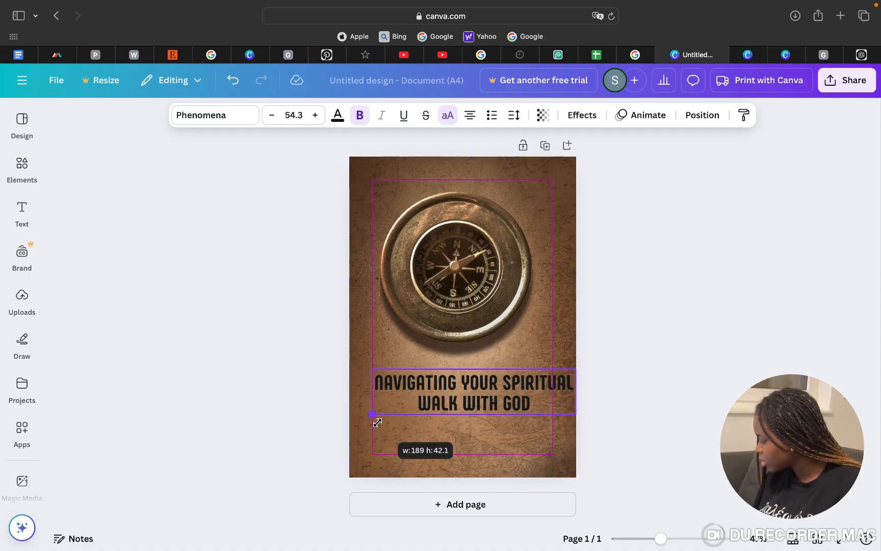
{"action": "left_click_drag", "start_coordinate": [377, 422], "coordinate": [377, 421]}
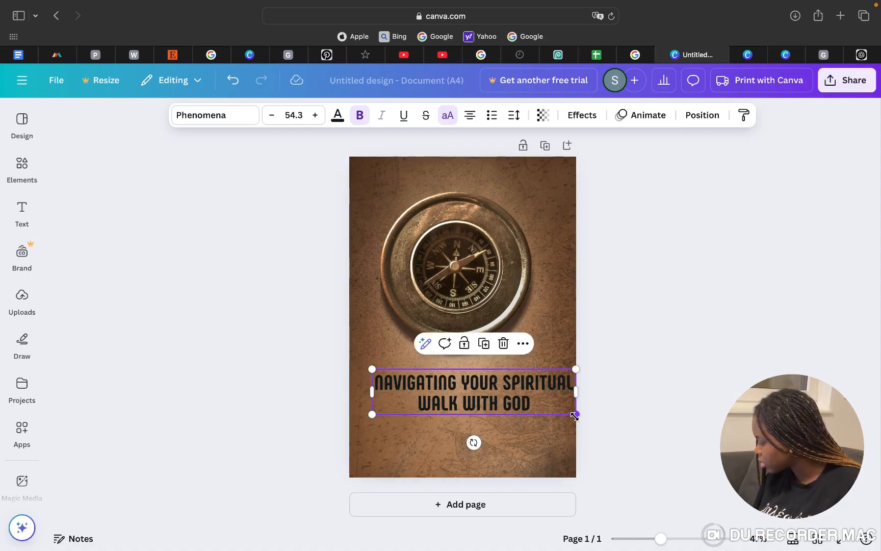
{"action": "left_click_drag", "start_coordinate": [575, 416], "coordinate": [549, 410]}
Copy the author byline from the compass cover into the A4 document and place it beneath the title
{"action": "left_click", "coordinate": [791, 55]}
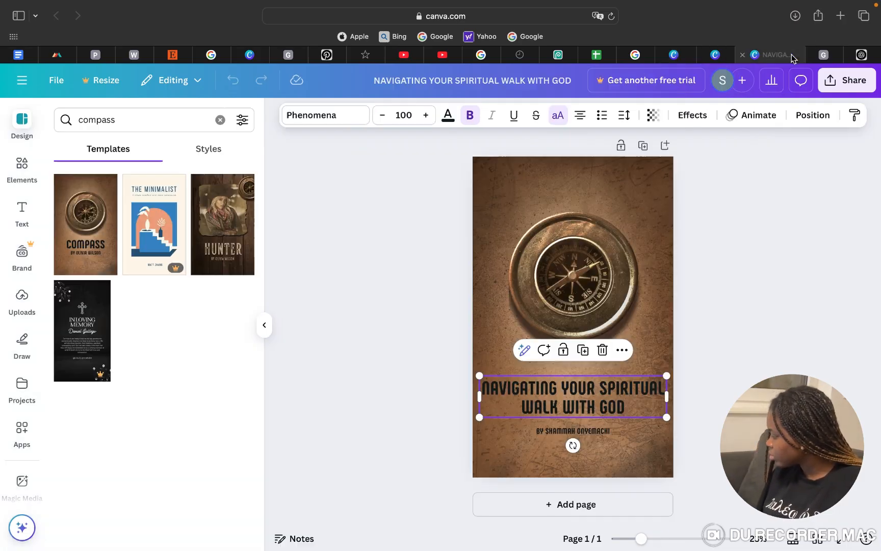
{"action": "left_click", "coordinate": [601, 431]}
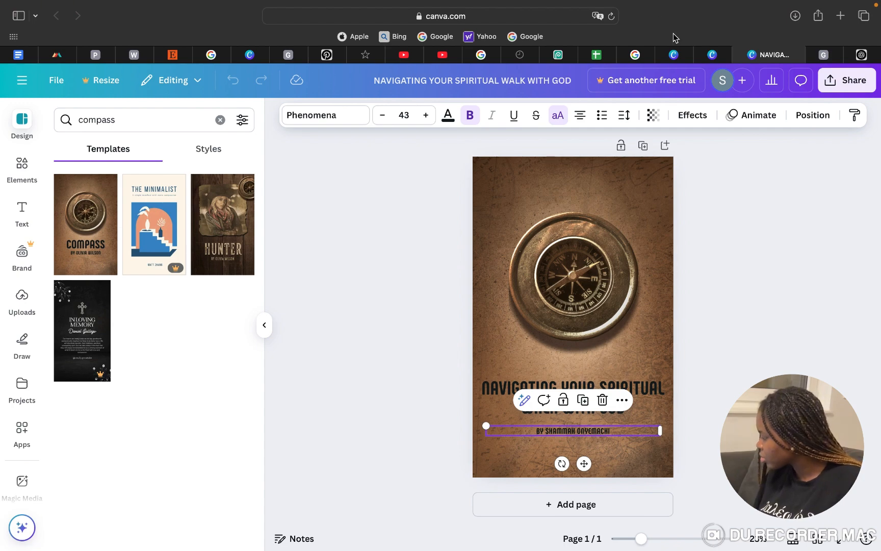
{"action": "left_click", "coordinate": [675, 55]}
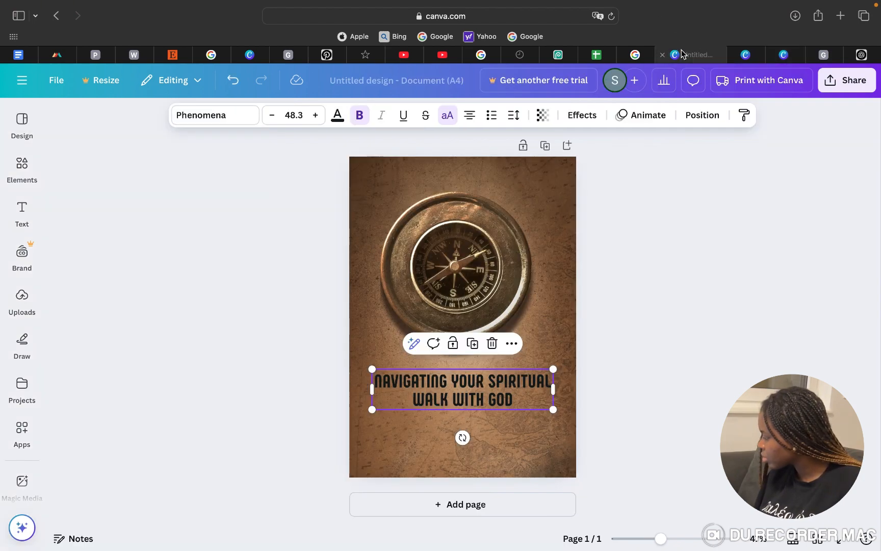
{"action": "left_click", "coordinate": [493, 441]}
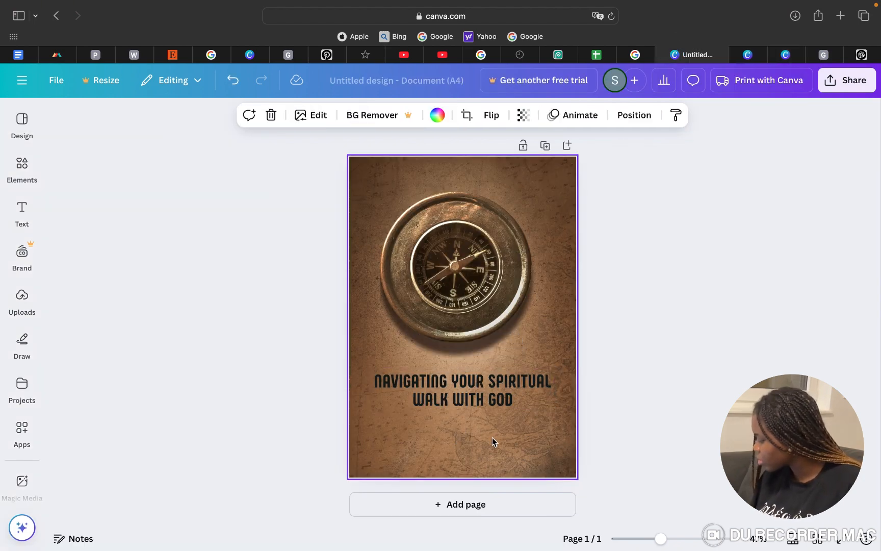
{"action": "key", "text": "super+v"}
{"action": "left_click_drag", "start_coordinate": [534, 165], "coordinate": [531, 433]}
{"action": "left_click", "coordinate": [619, 380]}
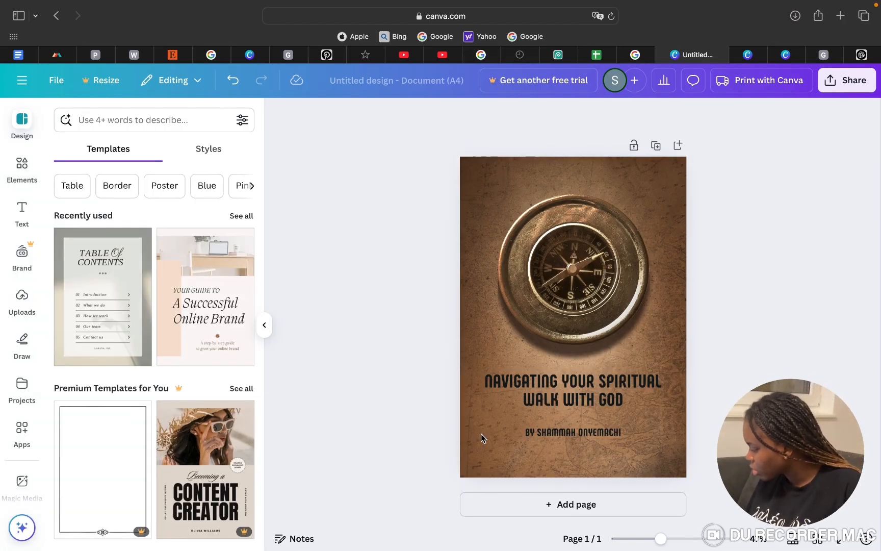
Add a second page to the A4 document and search the design templates for "table of content"
{"action": "left_click", "coordinate": [522, 513]}
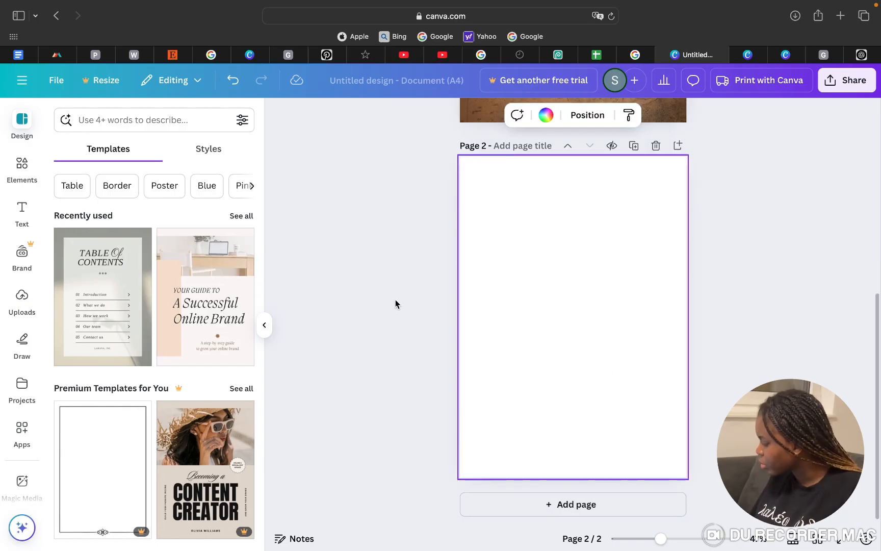
{"action": "left_click", "coordinate": [143, 121]}
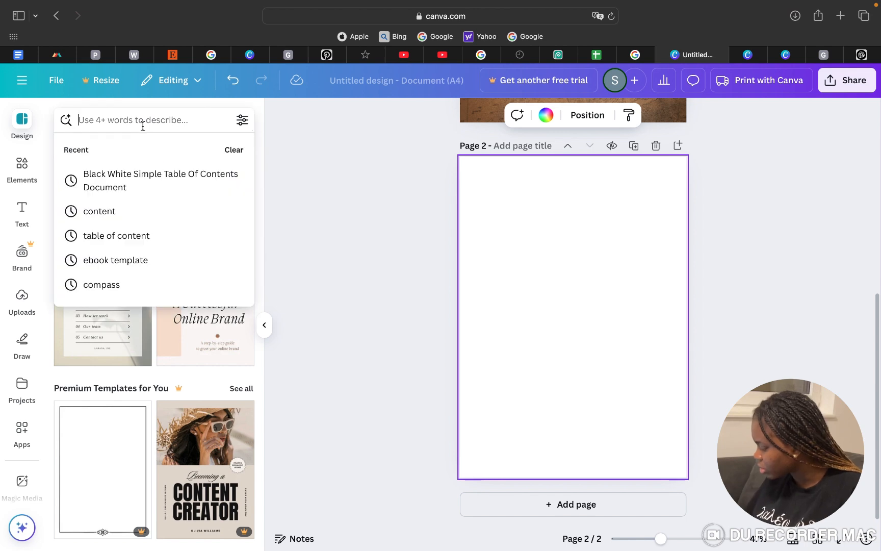
{"action": "left_click", "coordinate": [116, 238]}
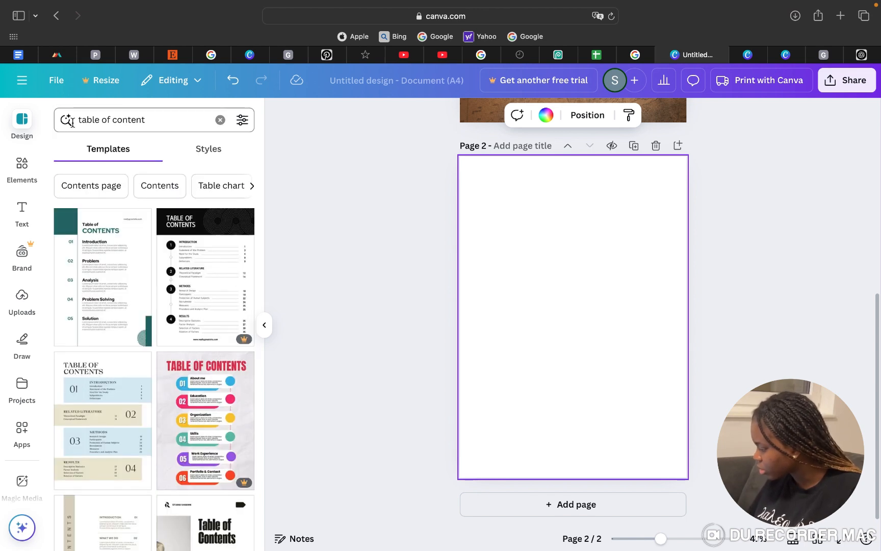
Browse the templates, try Beige Minimalist Table Of Contents on page 2 and replace it with Black White Simple Table Of Contents Document
{"action": "scroll", "coordinate": [171, 306], "scroll_direction": "down", "scroll_amount": 10}
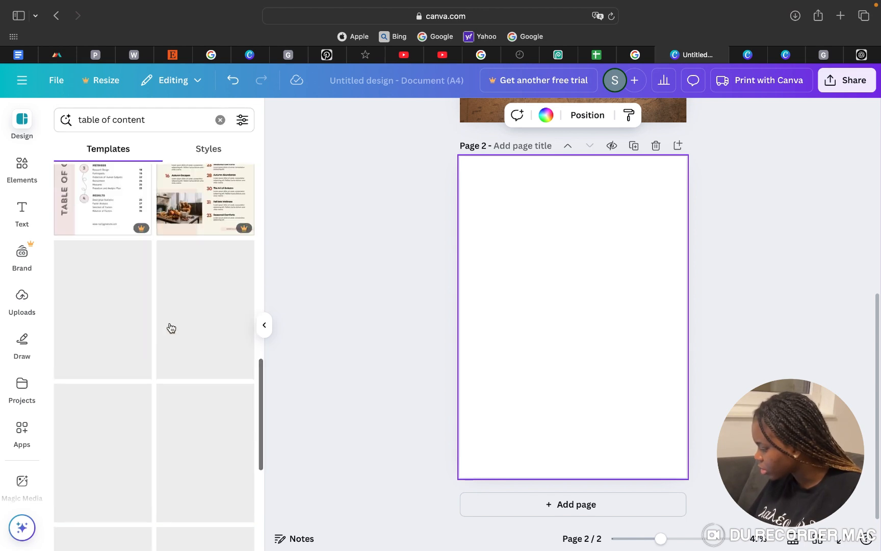
{"action": "scroll", "coordinate": [171, 327], "scroll_direction": "down", "scroll_amount": 5}
{"action": "scroll", "coordinate": [170, 326], "scroll_direction": "down", "scroll_amount": 10}
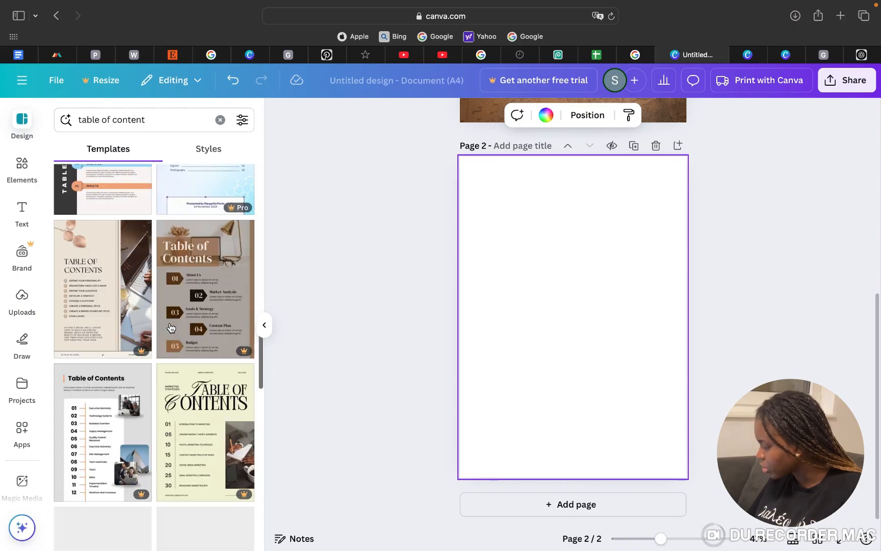
{"action": "scroll", "coordinate": [170, 326], "scroll_direction": "down", "scroll_amount": 10}
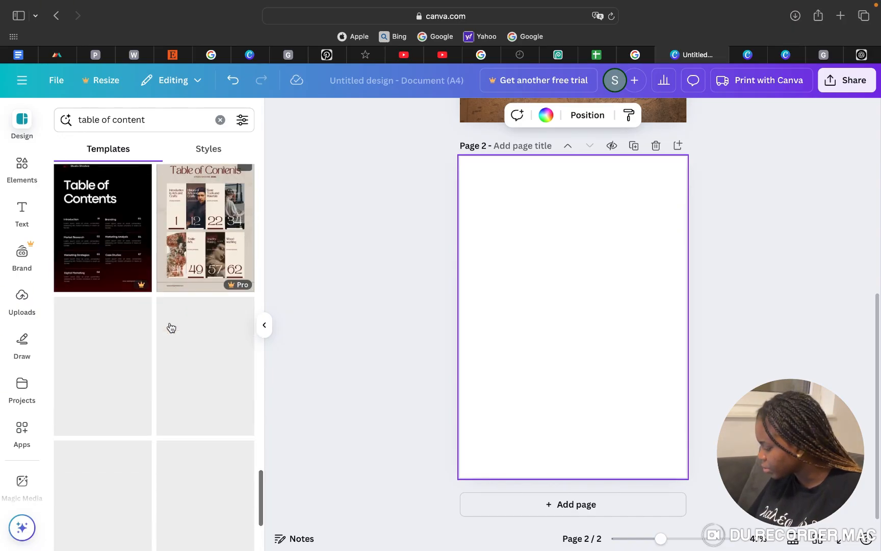
{"action": "scroll", "coordinate": [171, 327], "scroll_direction": "down", "scroll_amount": 3}
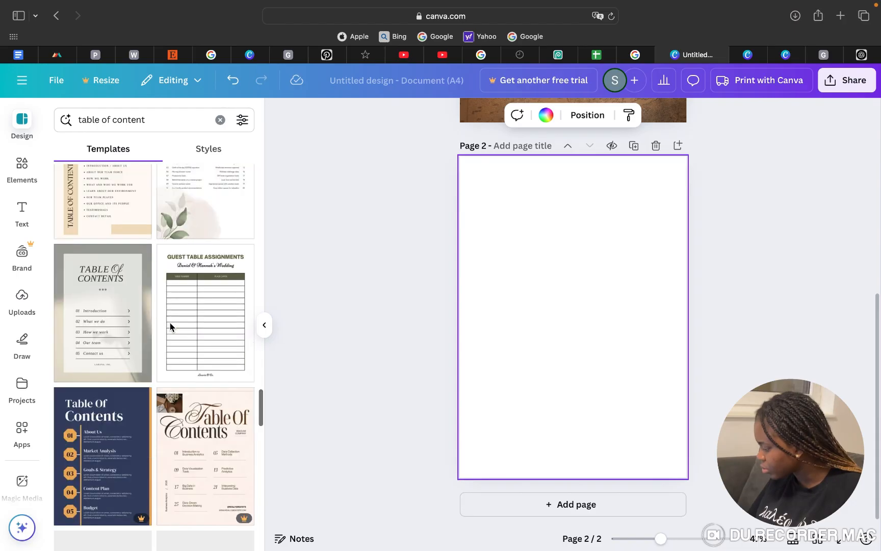
{"action": "scroll", "coordinate": [170, 327], "scroll_direction": "down", "scroll_amount": 1}
{"action": "left_click", "coordinate": [118, 307]}
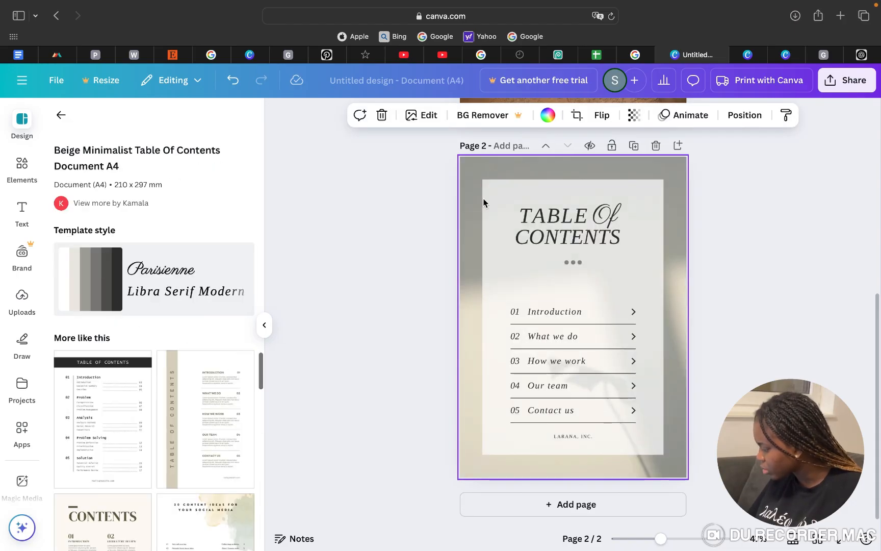
{"action": "left_click", "coordinate": [121, 387]}
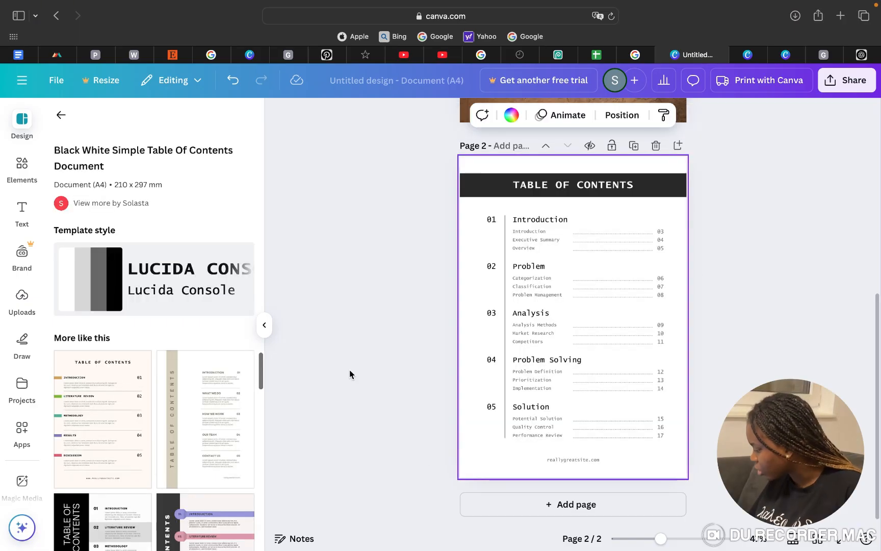
Recolor the Table of Contents header banner on page 2 dark brown, using a shade from the cover photo's colors
{"action": "scroll", "coordinate": [776, 201], "scroll_direction": "up", "scroll_amount": 5}
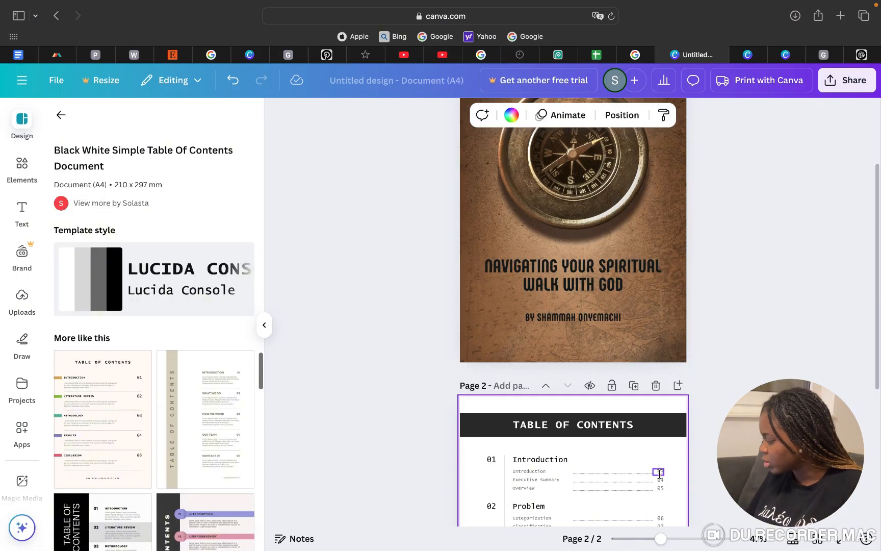
{"action": "scroll", "coordinate": [635, 340], "scroll_direction": "down", "scroll_amount": 3}
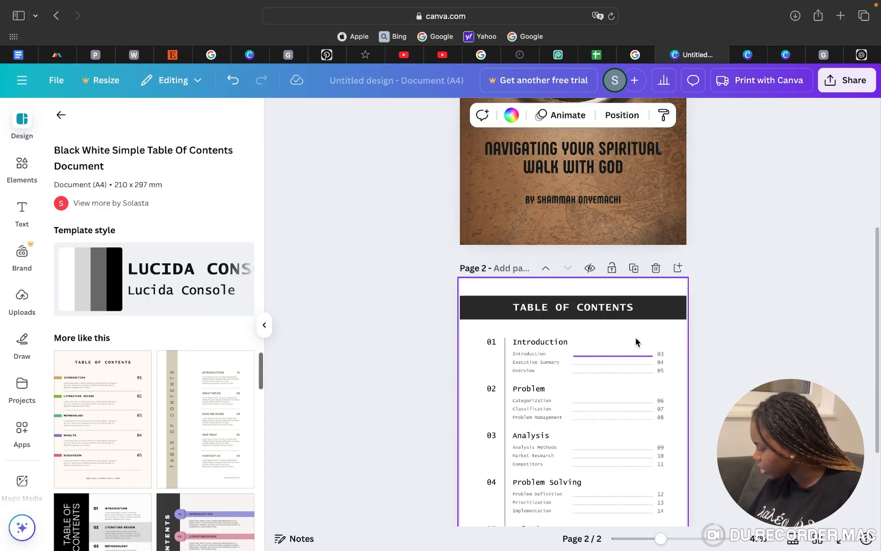
{"action": "left_click", "coordinate": [658, 308]}
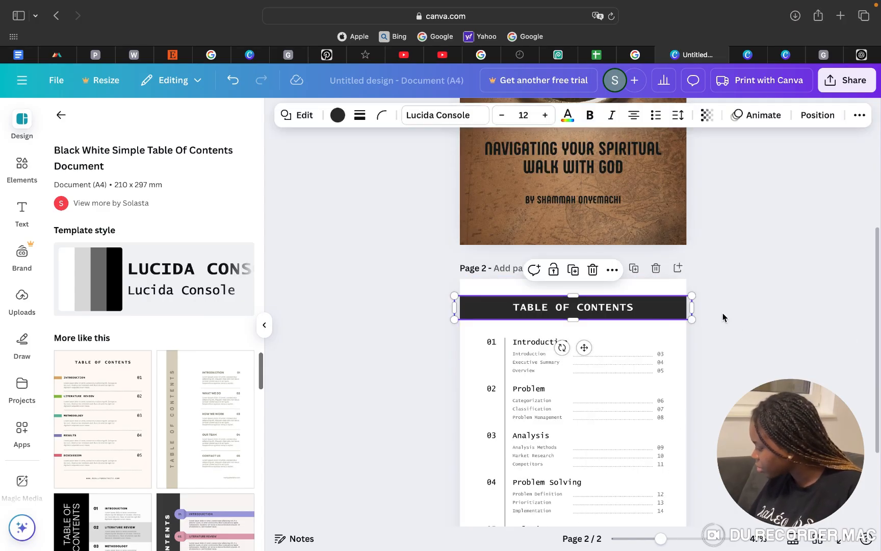
{"action": "scroll", "coordinate": [723, 312], "scroll_direction": "down", "scroll_amount": 2}
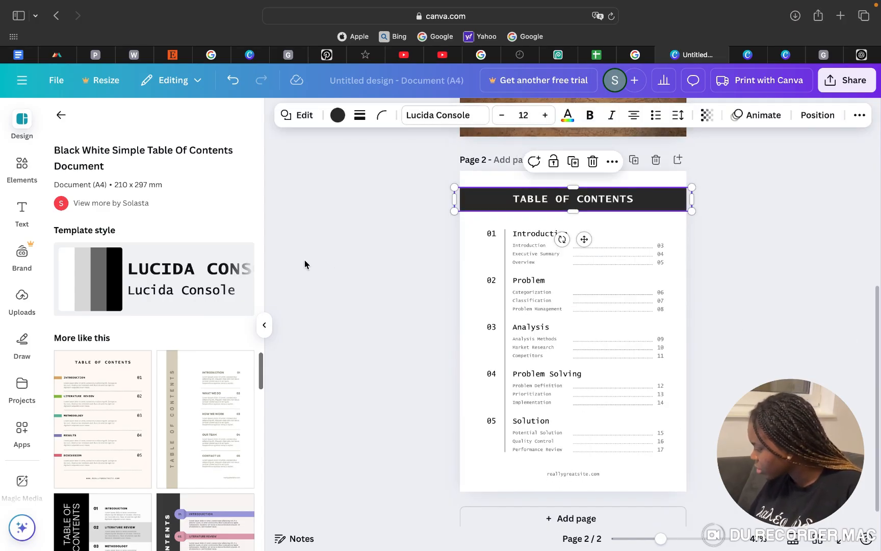
{"action": "left_click", "coordinate": [337, 119]}
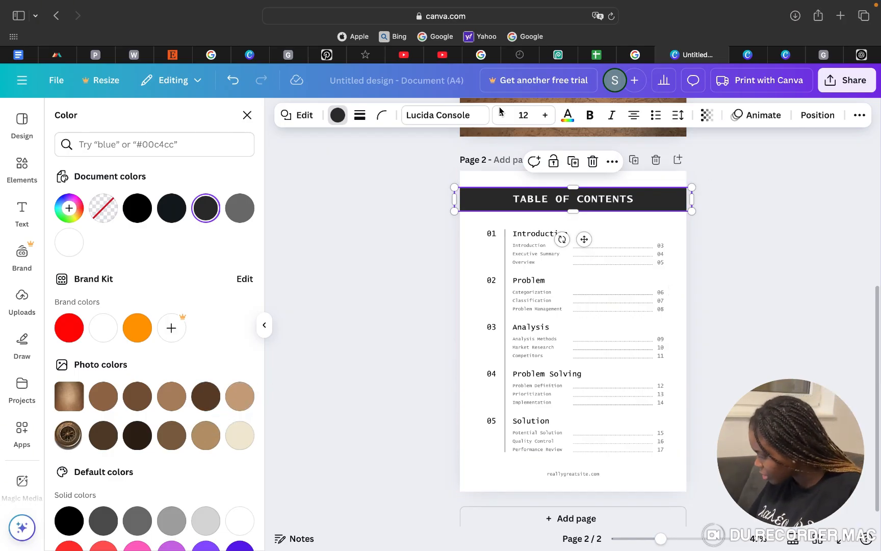
{"action": "scroll", "coordinate": [411, 305], "scroll_direction": "up", "scroll_amount": 5}
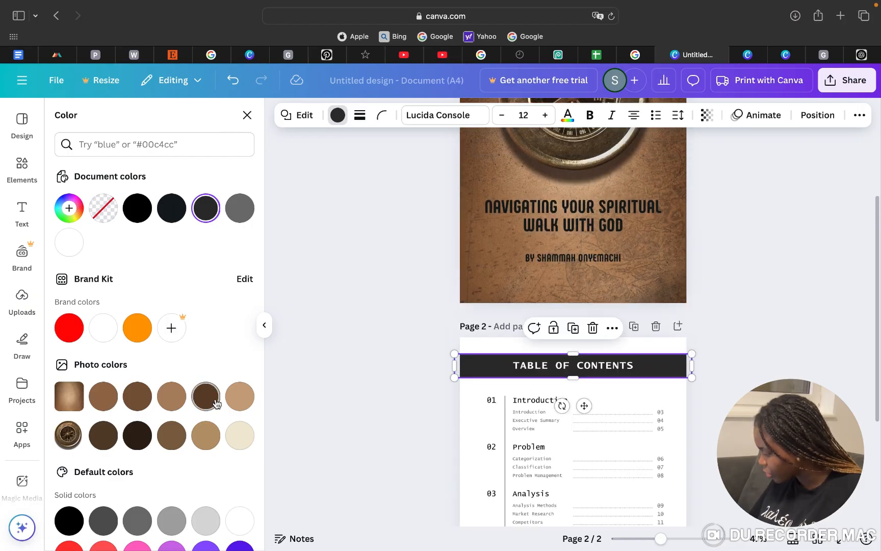
{"action": "left_click", "coordinate": [216, 403]}
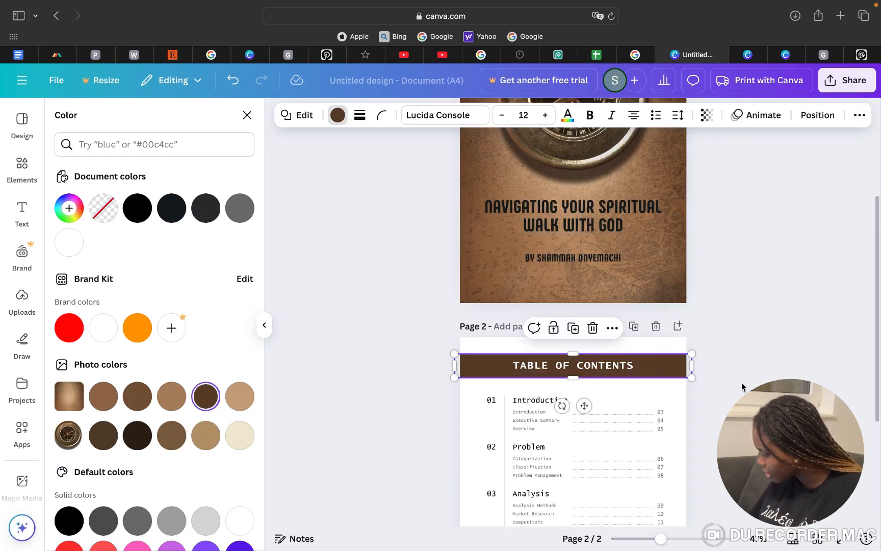
Change the font of all text on the table of contents page to Nunito Sans
{"action": "scroll", "coordinate": [629, 270], "scroll_direction": "down", "scroll_amount": 5}
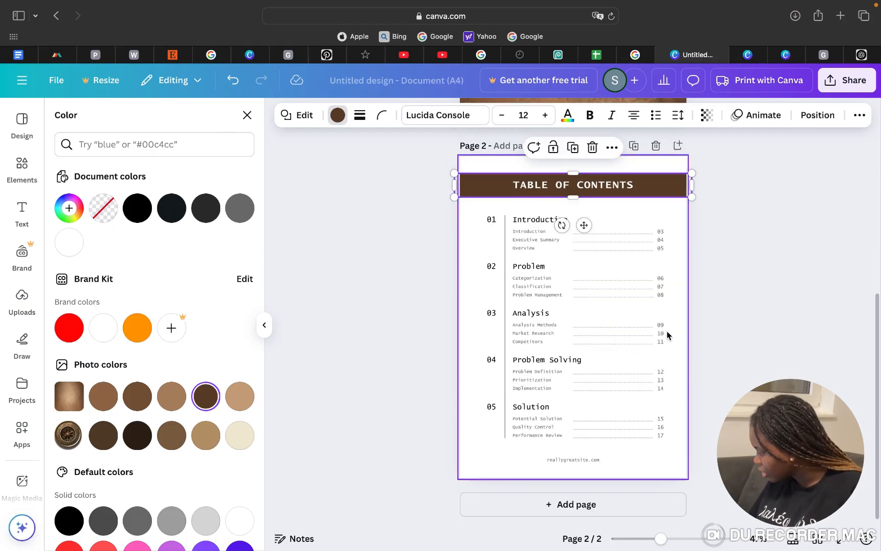
{"action": "left_click", "coordinate": [679, 306]}
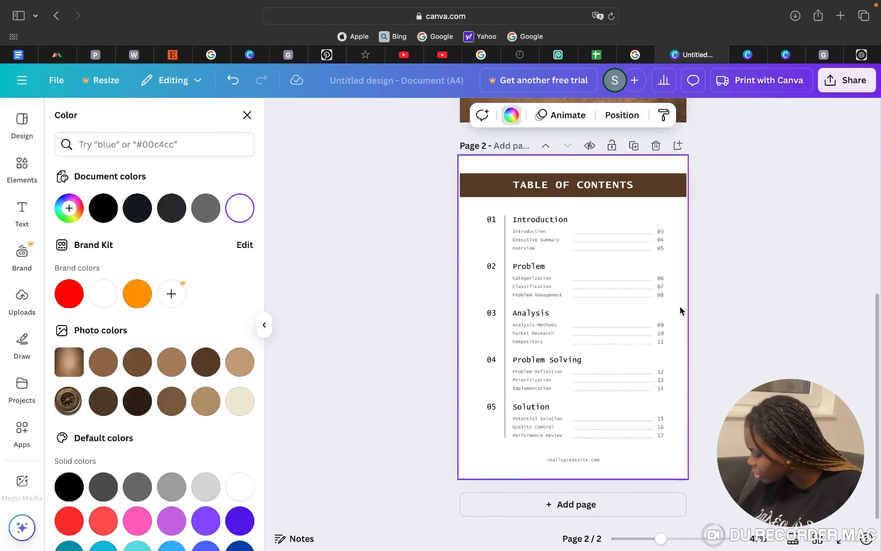
{"action": "key", "text": "super+a"}
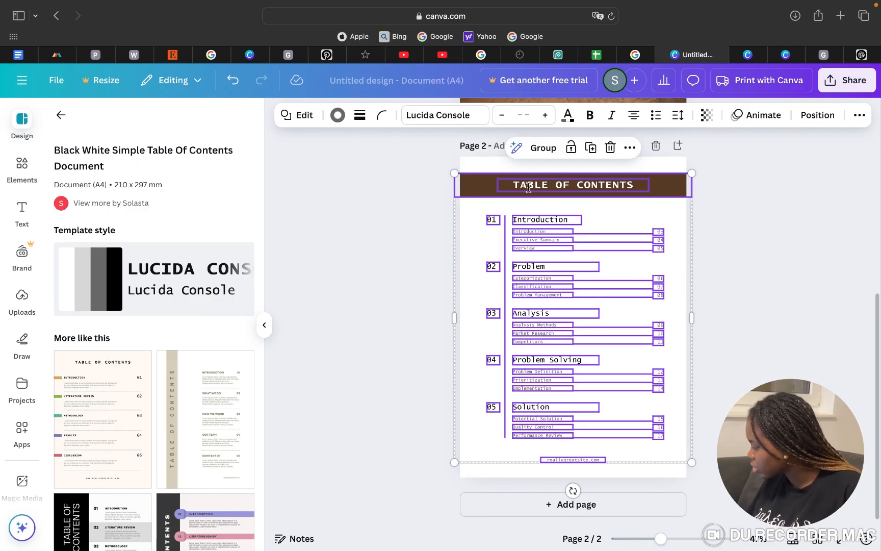
{"action": "left_click", "coordinate": [454, 122]}
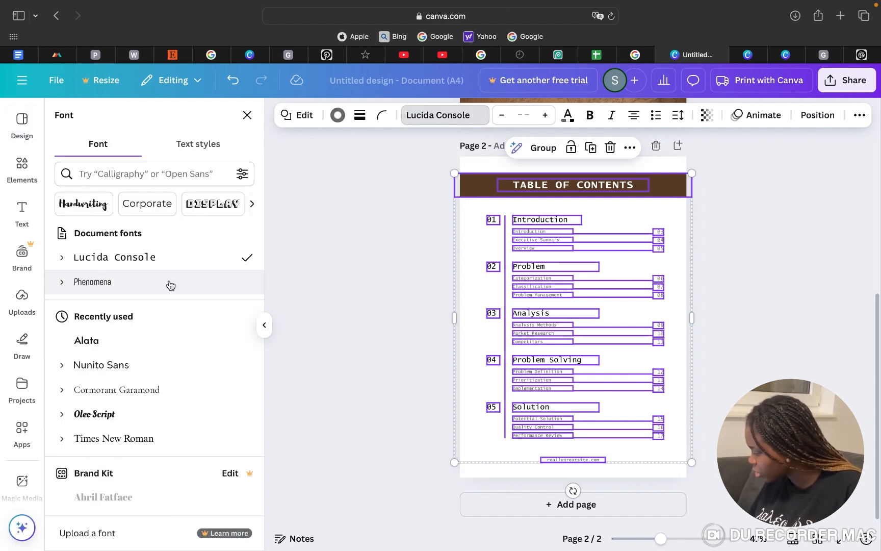
{"action": "left_click", "coordinate": [119, 372]}
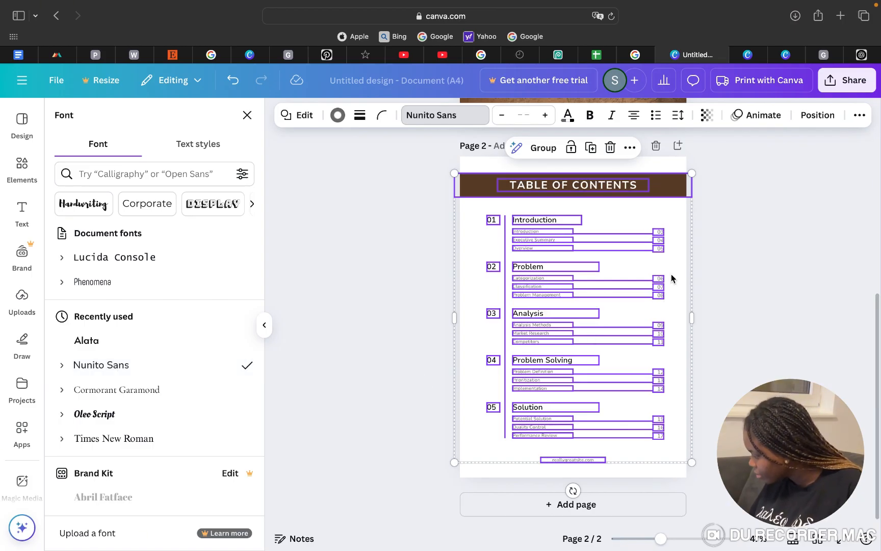
{"action": "left_click", "coordinate": [678, 169]}
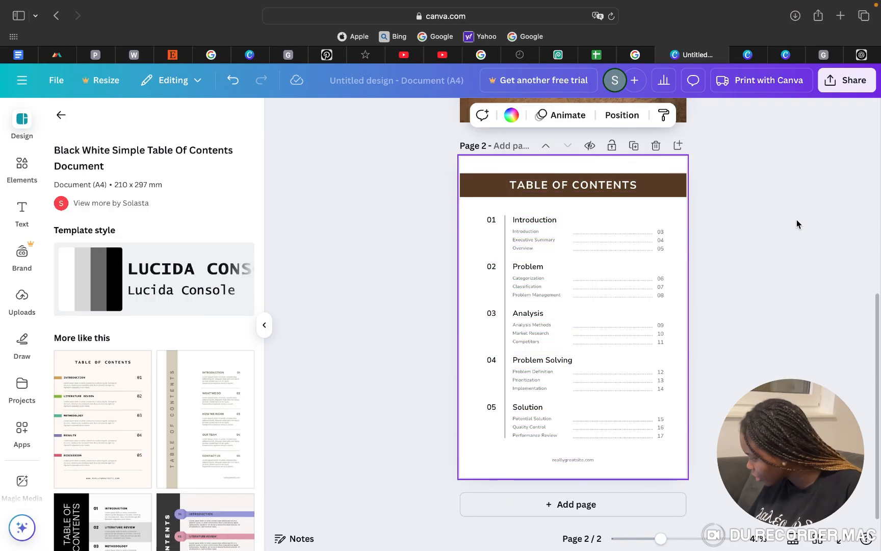
{"action": "left_click", "coordinate": [796, 221]}
Set the font of the "TABLE OF CONTENTS" title to Alata
{"action": "left_click", "coordinate": [568, 188]}
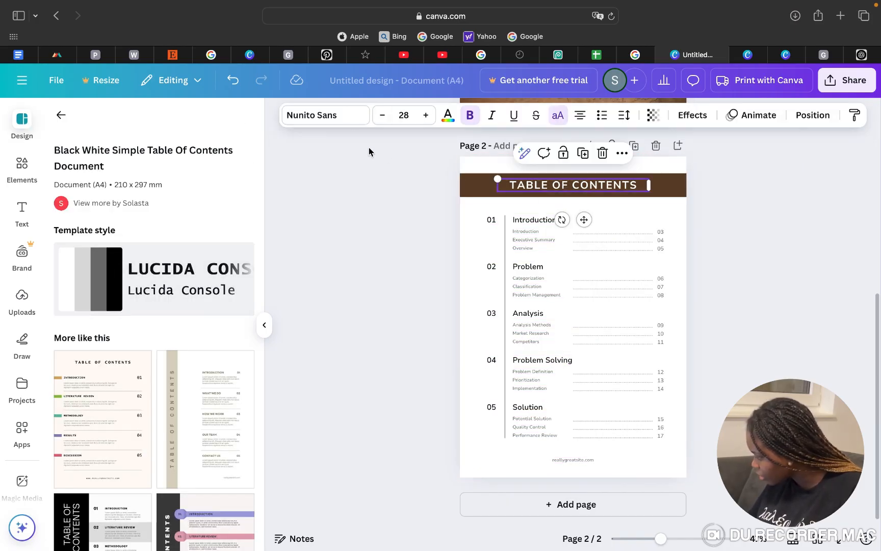
{"action": "left_click", "coordinate": [353, 117]}
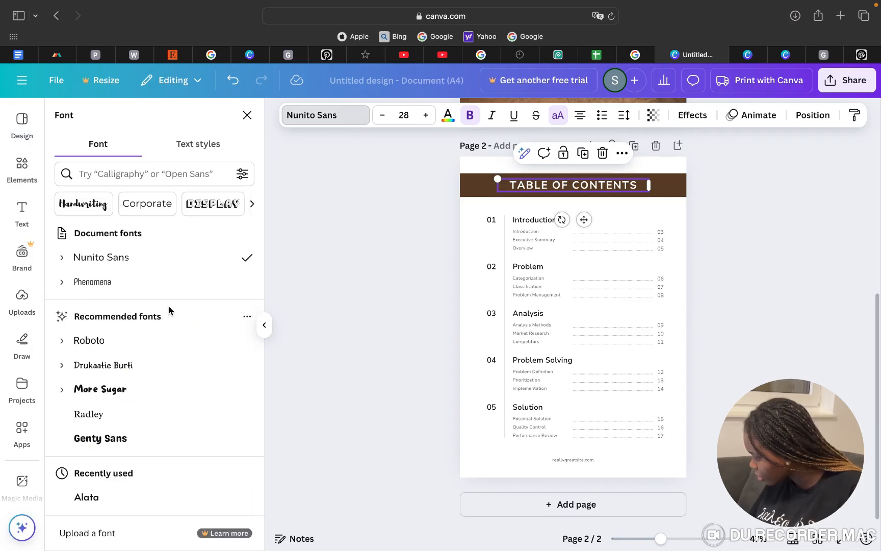
{"action": "left_click", "coordinate": [105, 170]}
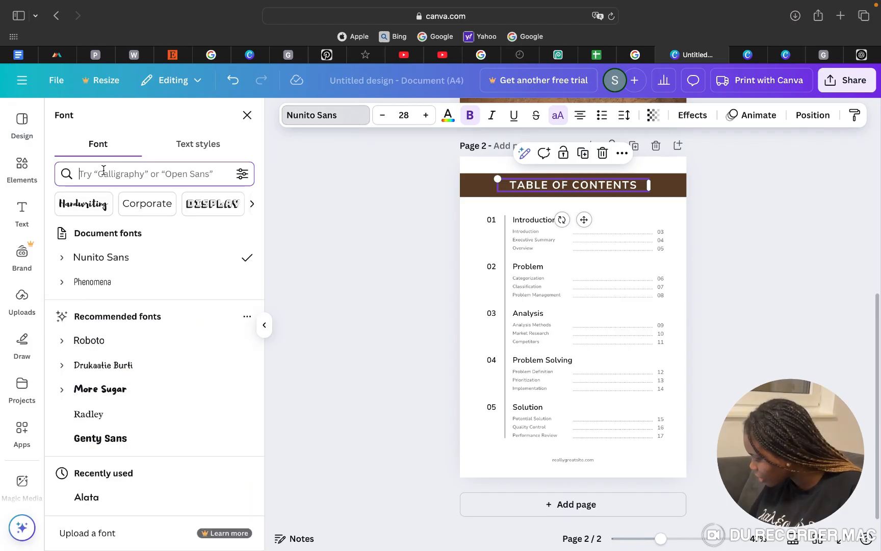
{"action": "type", "text": "alata"}
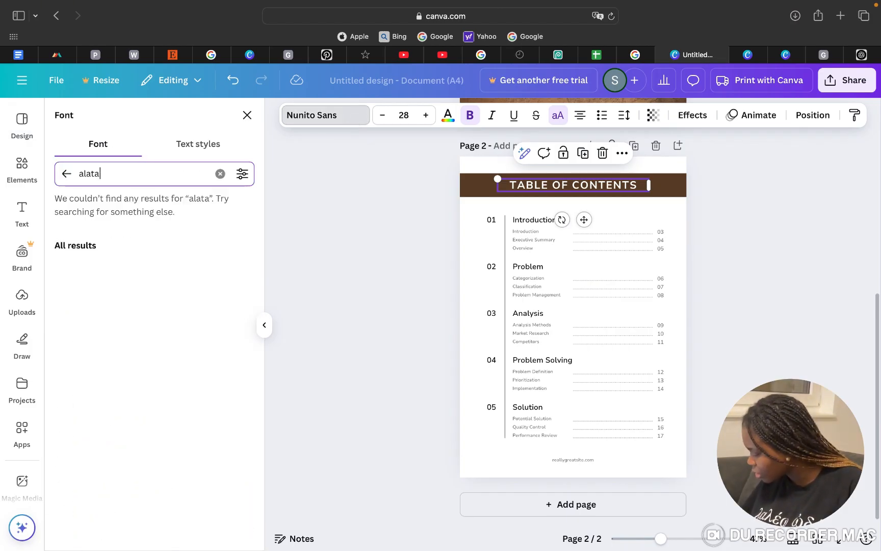
{"action": "left_click", "coordinate": [81, 246]}
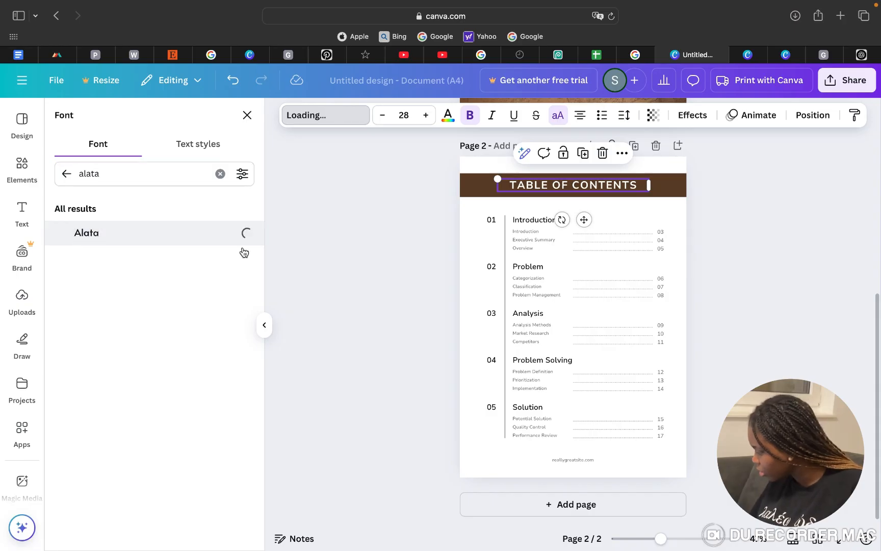
{"action": "left_click", "coordinate": [436, 284]}
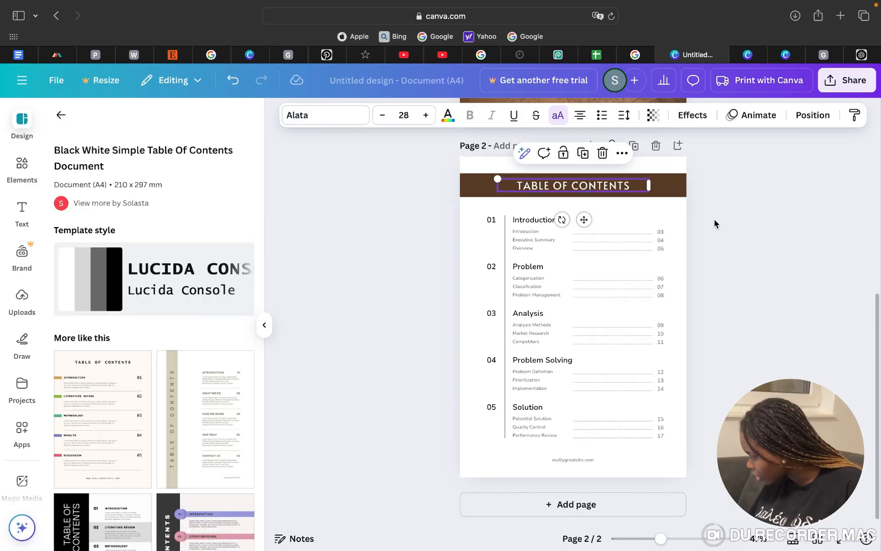
Recolor the banner behind the "TABLE OF CONTENTS" title with the medium brown from the cover's background photo colors
{"action": "left_click", "coordinate": [686, 190]}
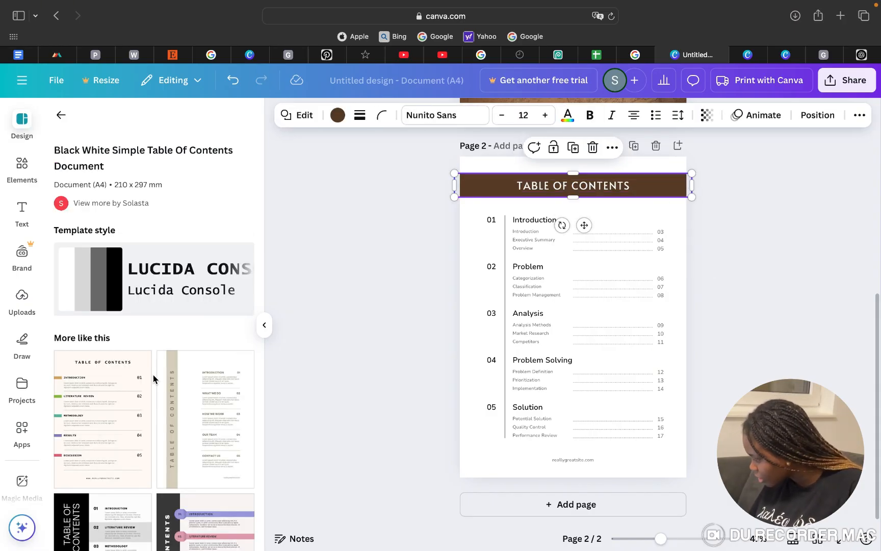
{"action": "left_click", "coordinate": [337, 117]}
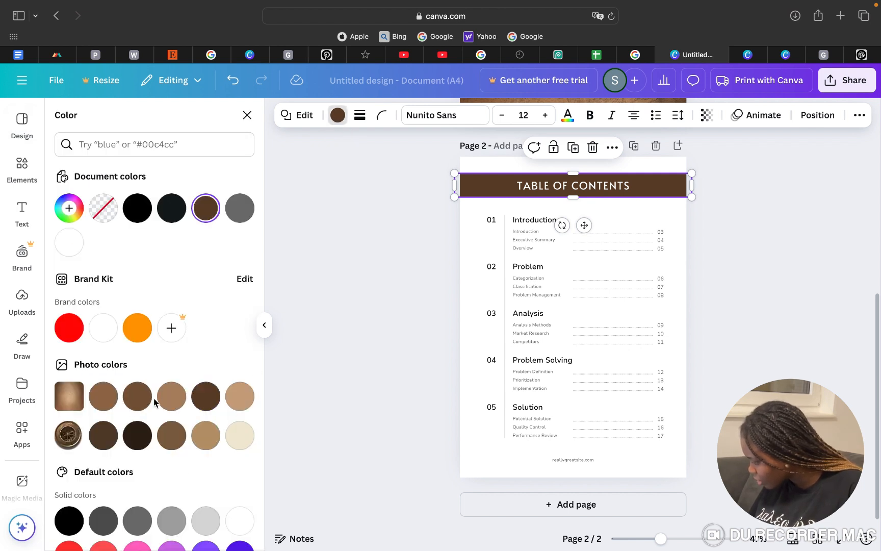
{"action": "left_click", "coordinate": [136, 403]}
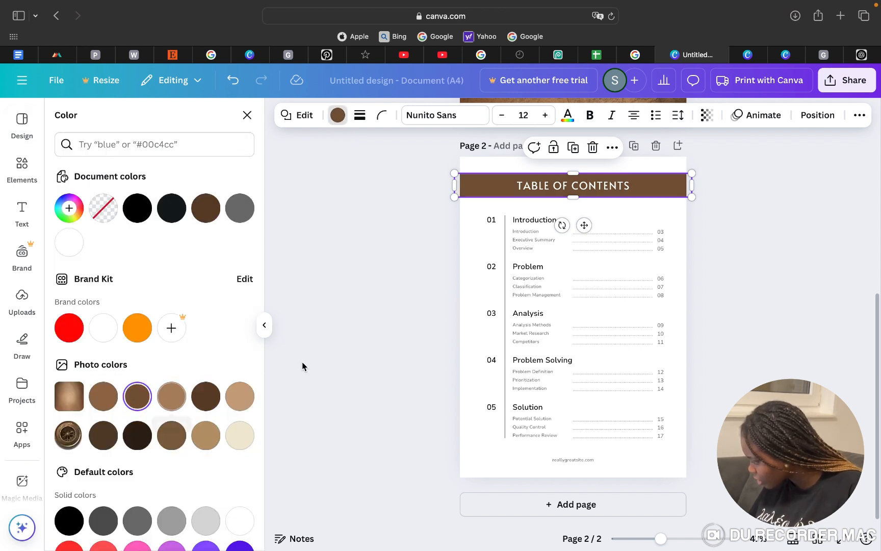
{"action": "left_click", "coordinate": [325, 341]}
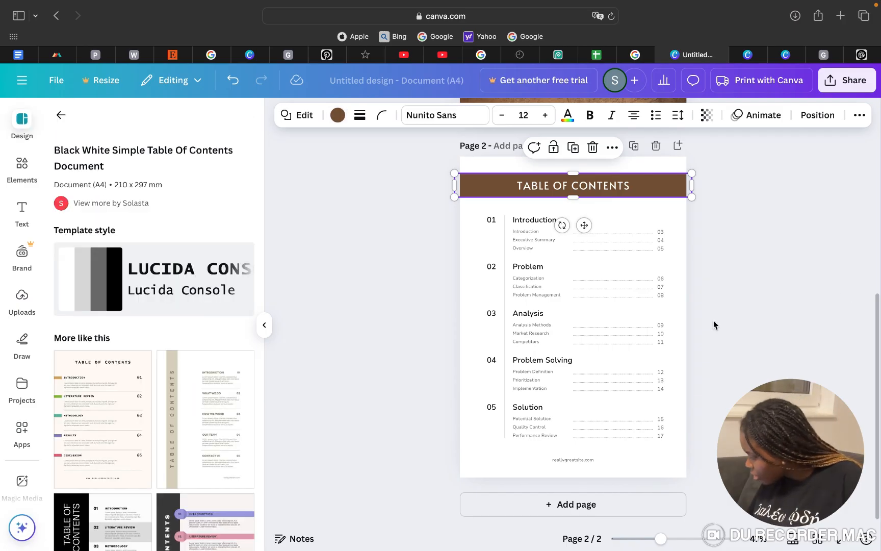
{"action": "scroll", "coordinate": [706, 276], "scroll_direction": "up", "scroll_amount": 2}
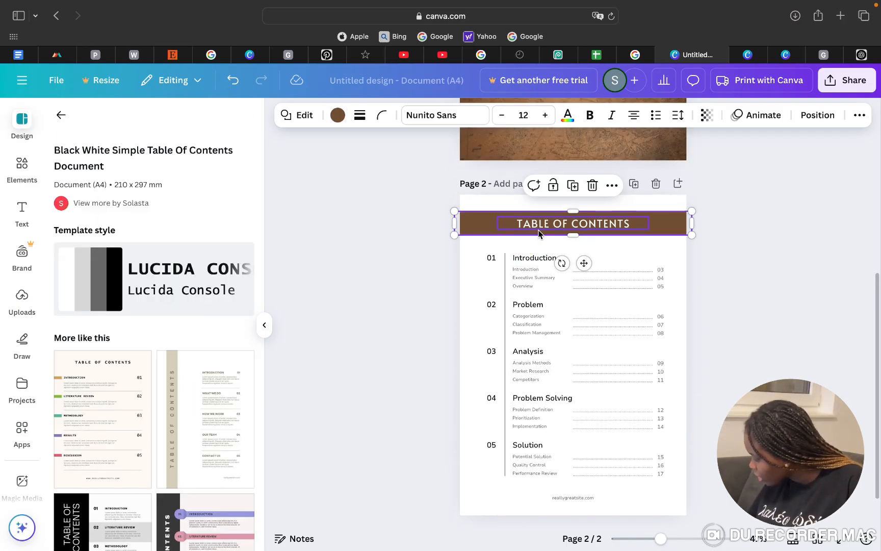
{"action": "left_click", "coordinate": [541, 258]}
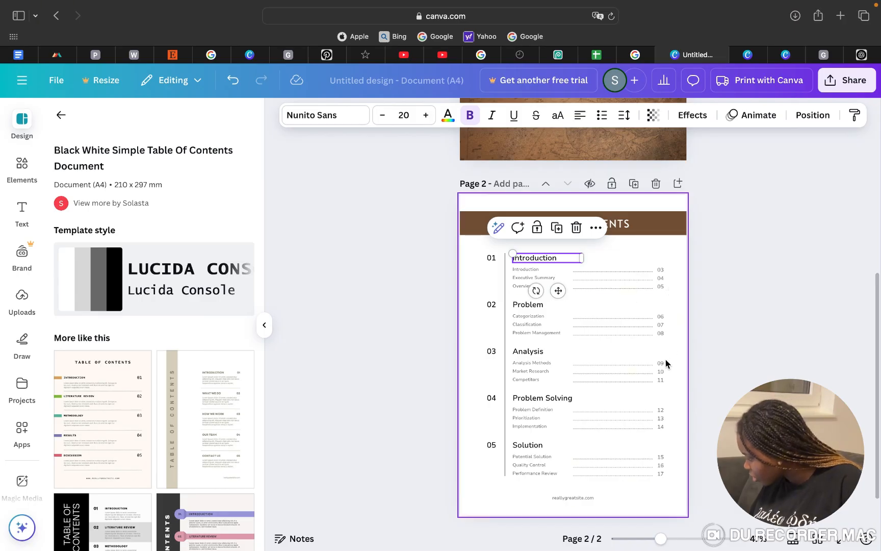
{"action": "left_click", "coordinate": [675, 202]}
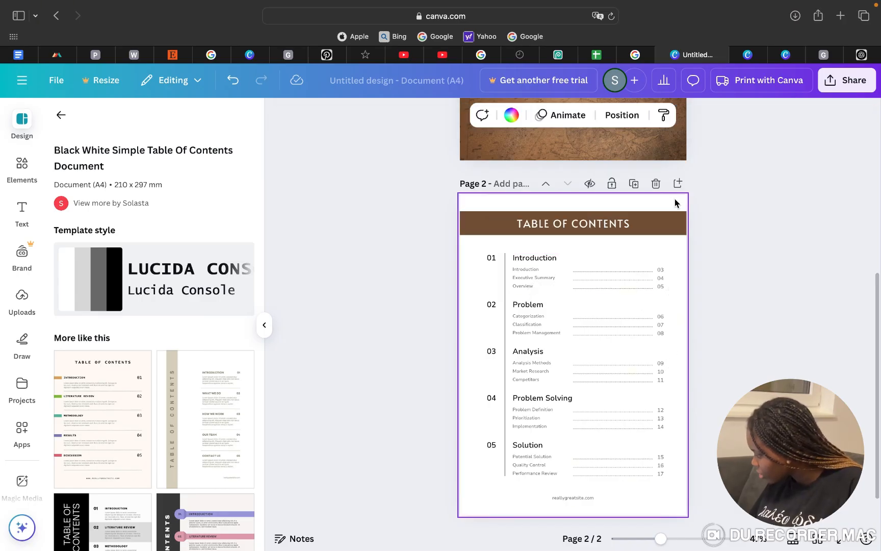
{"action": "left_click", "coordinate": [545, 256]}
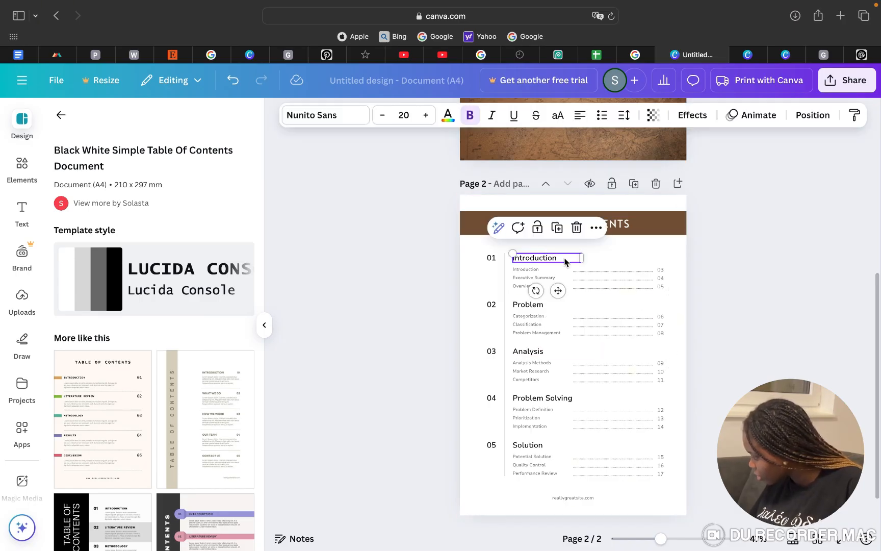
{"action": "left_click", "coordinate": [645, 249]}
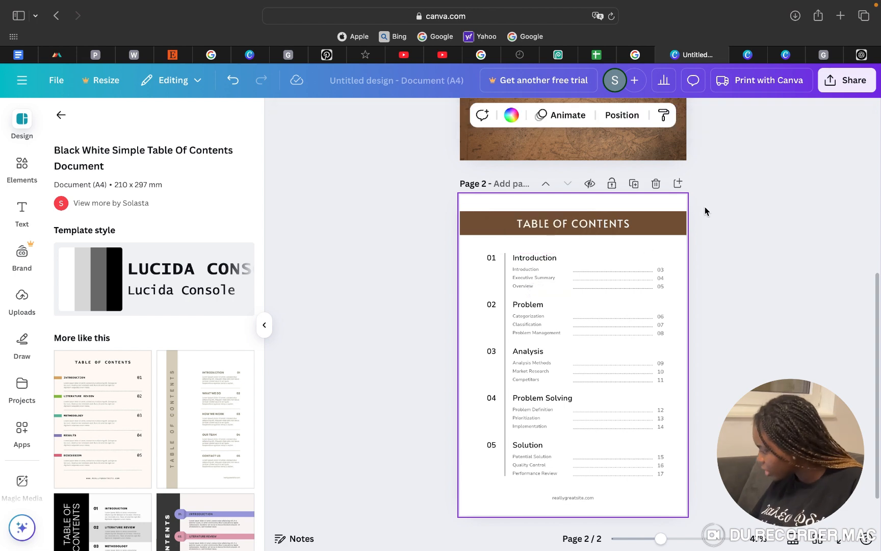
Switch to the finished "Navigating Your Spiritual Walk" design and examine its two table of contents pages and the introduction page
{"action": "left_click", "coordinate": [753, 57]}
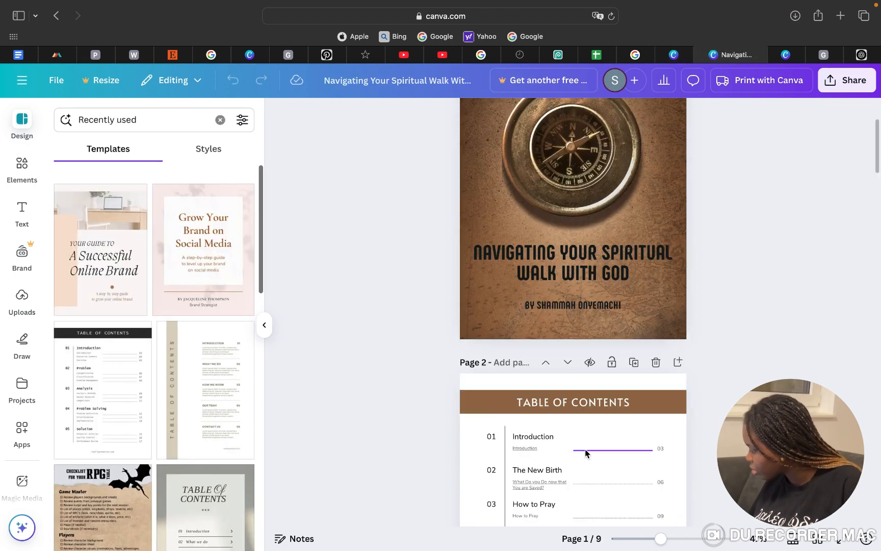
{"action": "scroll", "coordinate": [585, 449], "scroll_direction": "down", "scroll_amount": 5}
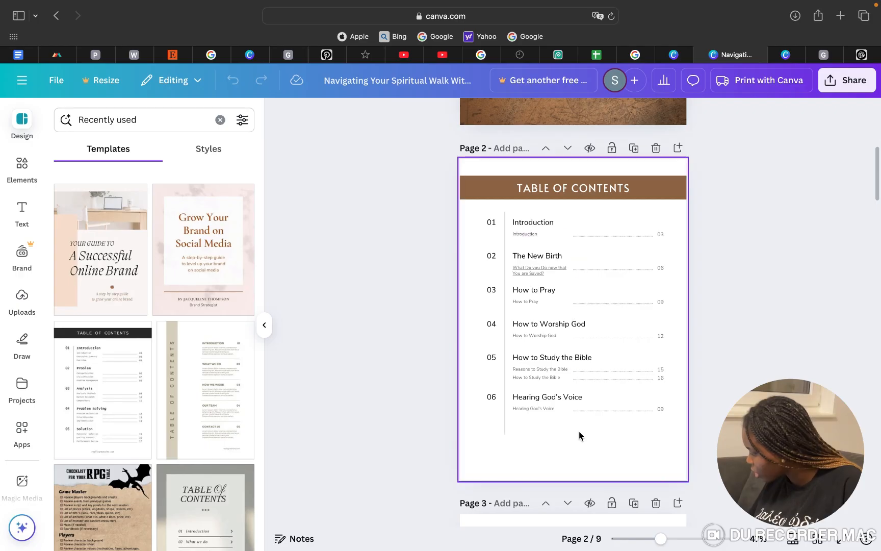
{"action": "scroll", "coordinate": [581, 434], "scroll_direction": "down", "scroll_amount": 6}
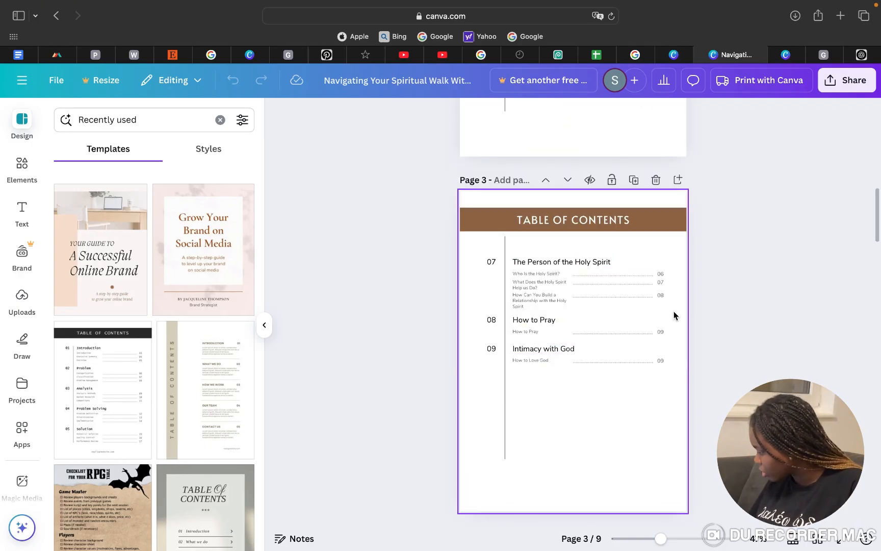
{"action": "scroll", "coordinate": [689, 279], "scroll_direction": "up", "scroll_amount": 5}
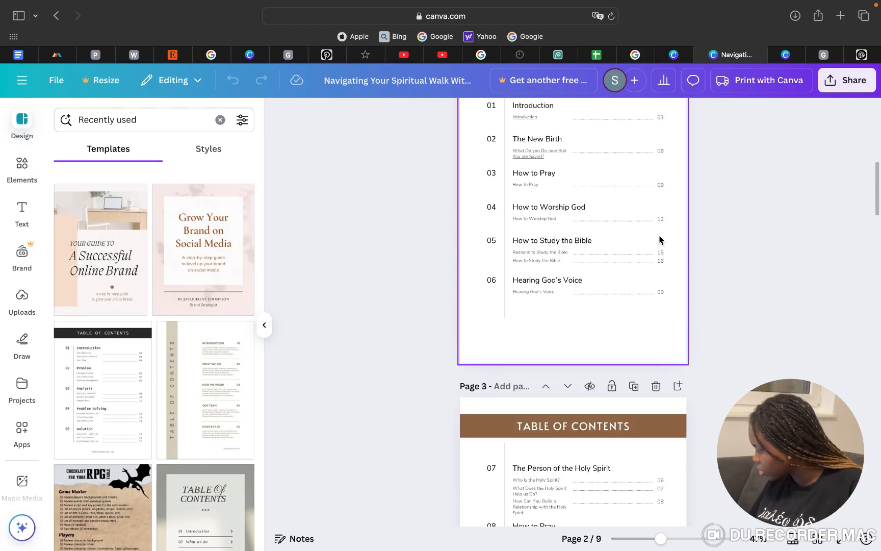
{"action": "scroll", "coordinate": [656, 164], "scroll_direction": "up", "scroll_amount": 2}
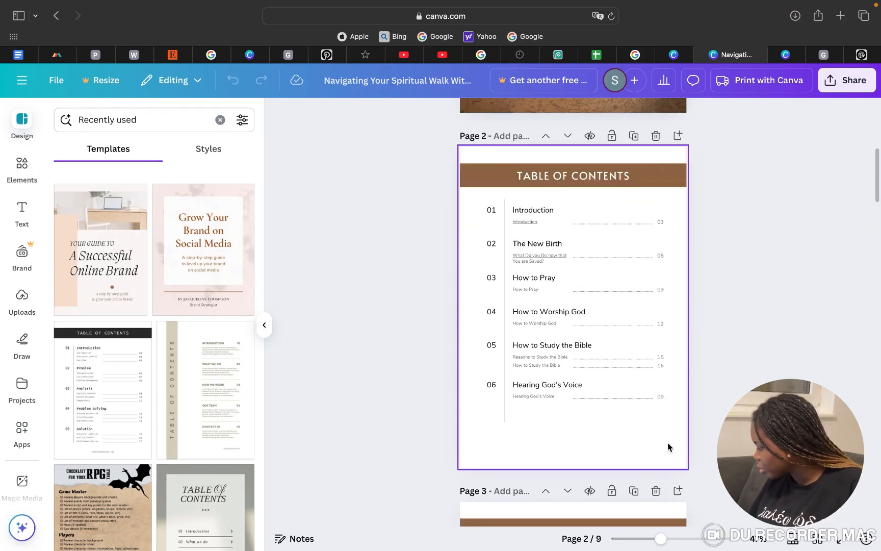
{"action": "scroll", "coordinate": [686, 426], "scroll_direction": "down", "scroll_amount": 2}
{"action": "scroll", "coordinate": [686, 426], "scroll_direction": "down", "scroll_amount": 15}
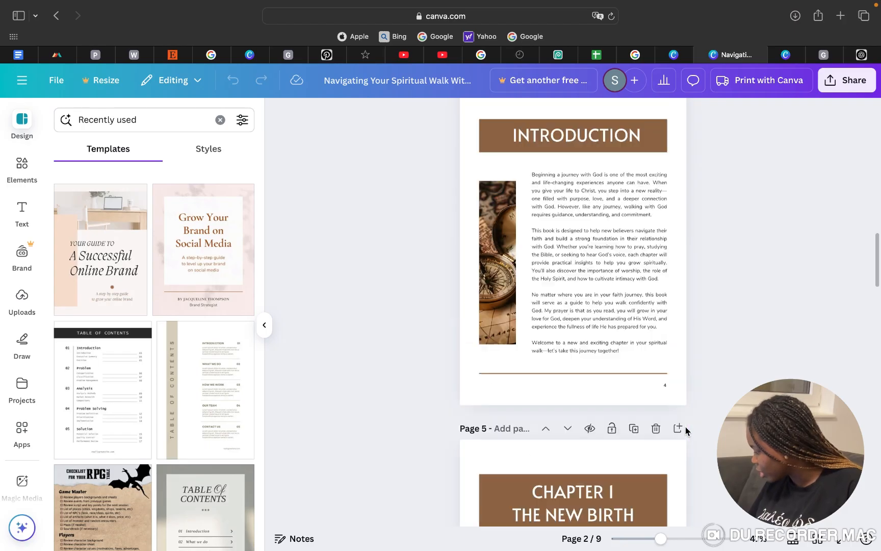
{"action": "scroll", "coordinate": [686, 426], "scroll_direction": "up", "scroll_amount": 3}
{"action": "scroll", "coordinate": [686, 426], "scroll_direction": "down", "scroll_amount": 1}
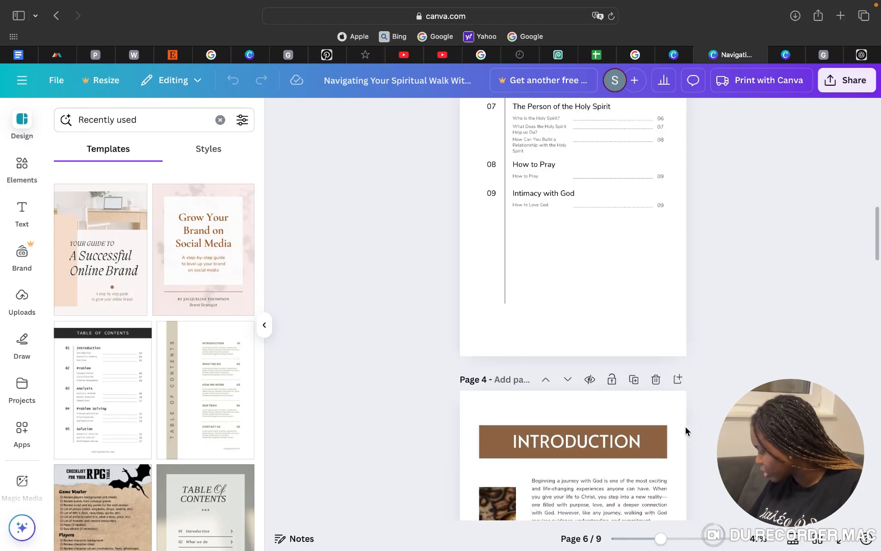
Return from the finished design to the untitled ebook design and add a blank page after the table of contents
{"action": "scroll", "coordinate": [595, 255], "scroll_direction": "up", "scroll_amount": 4}
{"action": "scroll", "coordinate": [679, 172], "scroll_direction": "up", "scroll_amount": 5}
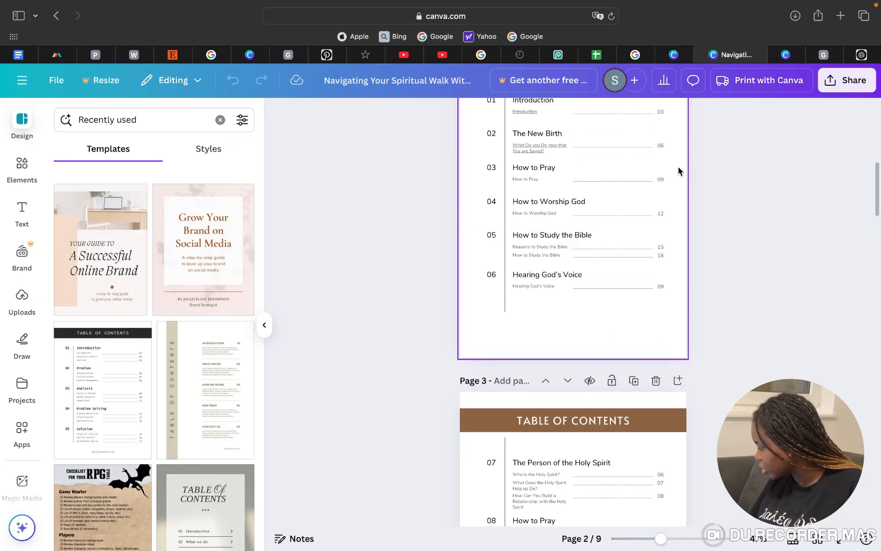
{"action": "left_click", "coordinate": [634, 226]}
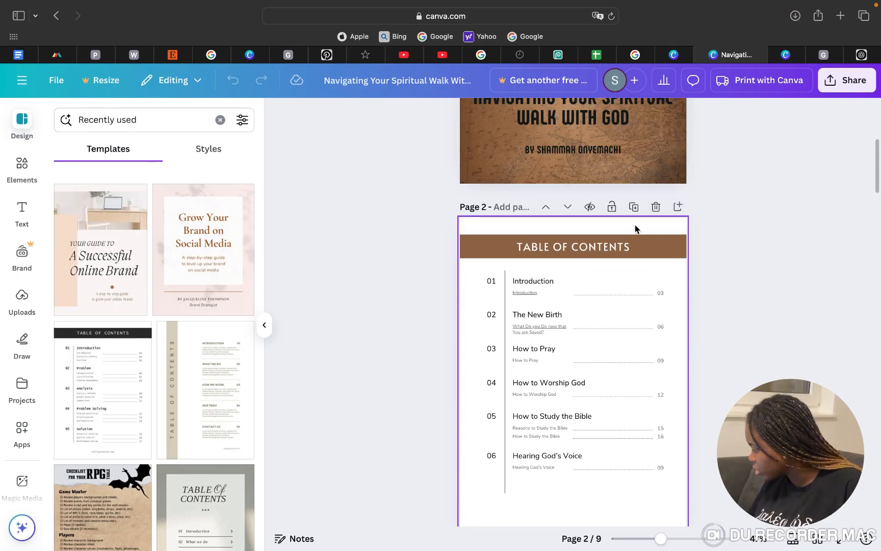
{"action": "key", "text": "ctrl+shift+Tab"}
{"action": "left_click", "coordinate": [602, 509]}
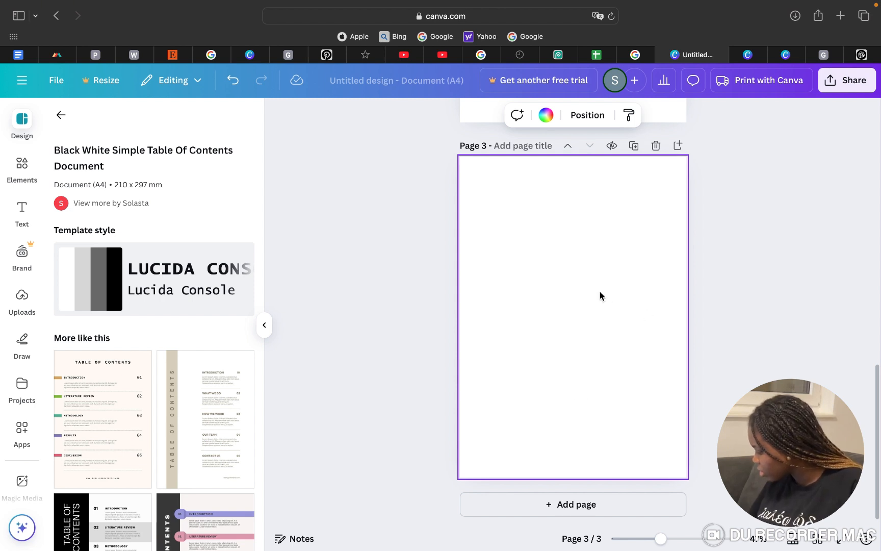
Copy all elements of the finished design's first table of contents page, chapters 01 to 06, and return to the untitled design
{"action": "left_click", "coordinate": [795, 57]}
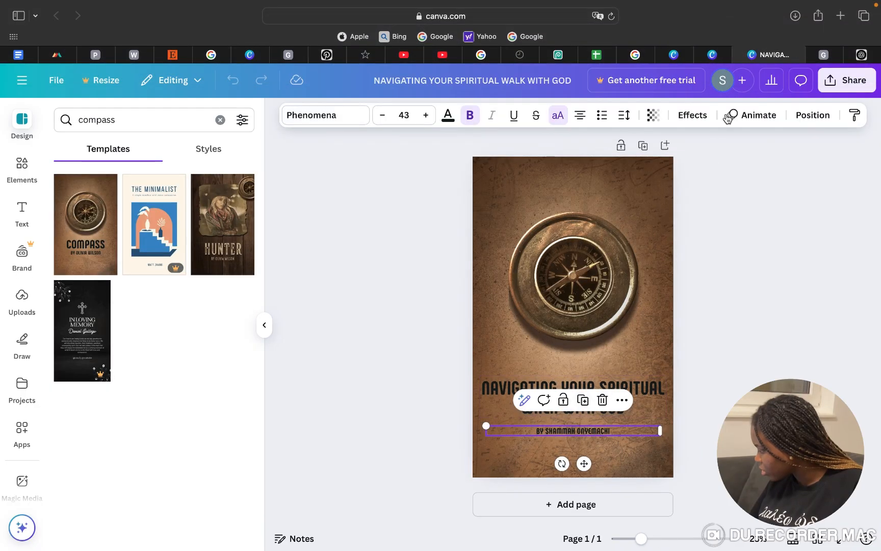
{"action": "left_click", "coordinate": [708, 57]}
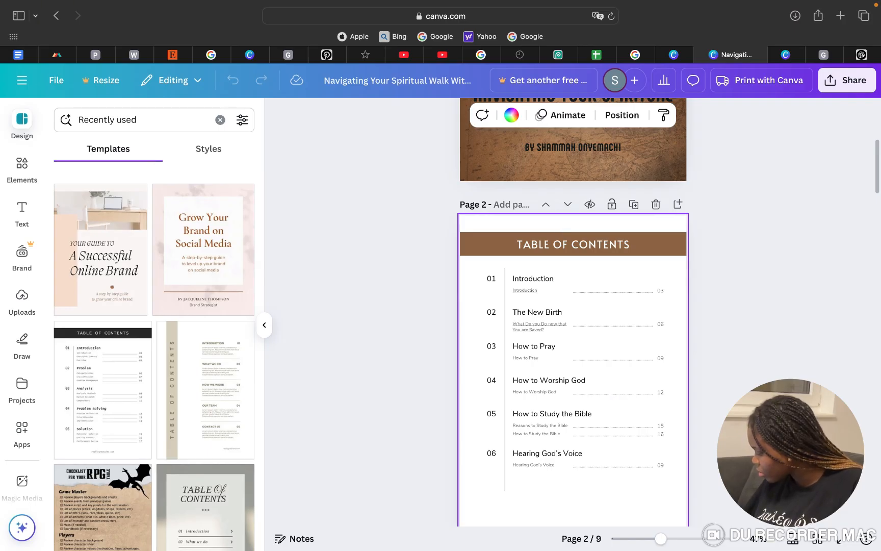
{"action": "key", "text": "super+a"}
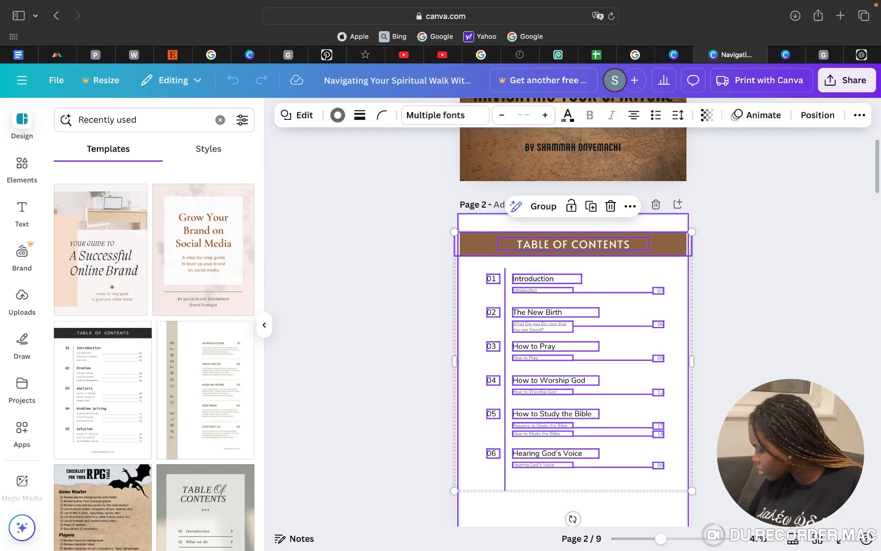
{"action": "left_click", "coordinate": [674, 55]}
Delete the blank third page from the untitled design
{"action": "scroll", "coordinate": [691, 242], "scroll_direction": "up", "scroll_amount": 2}
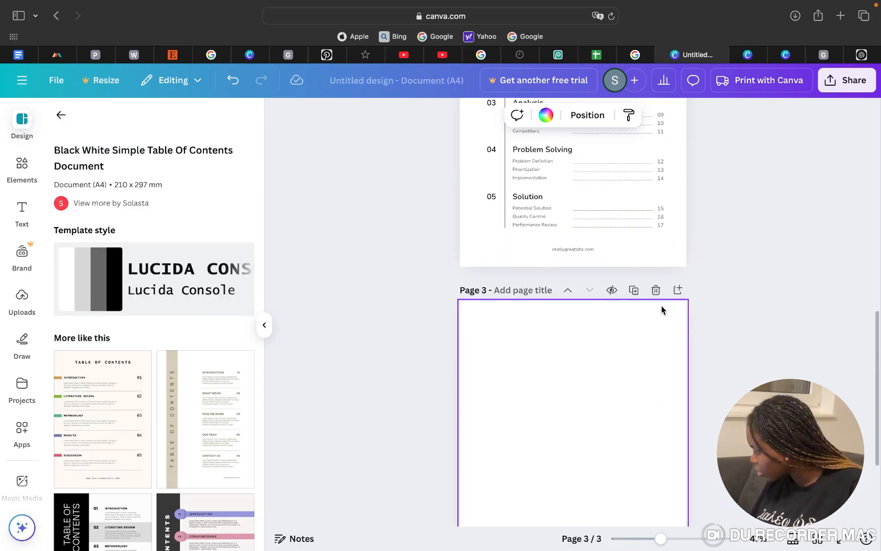
{"action": "left_click", "coordinate": [655, 289]}
Try to paste the copied table of contents over the existing placeholder entries on page 2
{"action": "scroll", "coordinate": [729, 275], "scroll_direction": "up", "scroll_amount": 3}
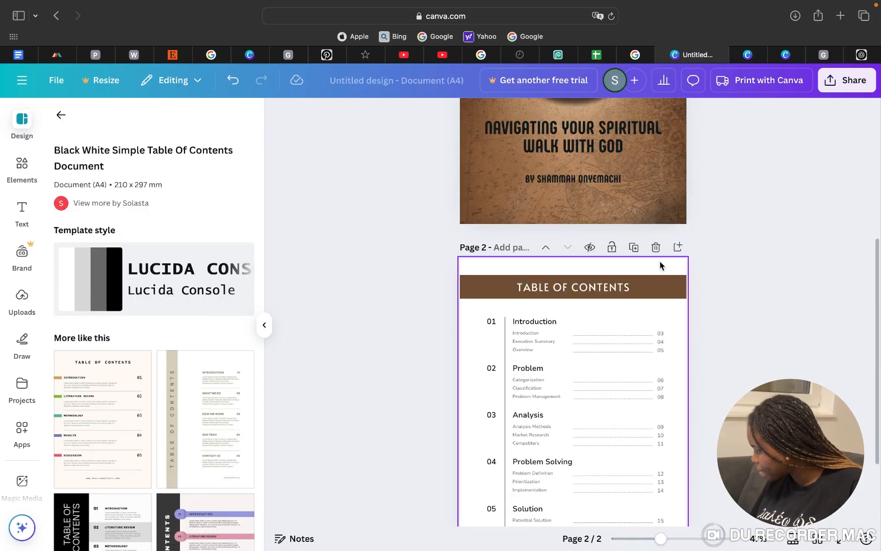
{"action": "left_click", "coordinate": [659, 272]}
{"action": "key", "text": "super+a"}
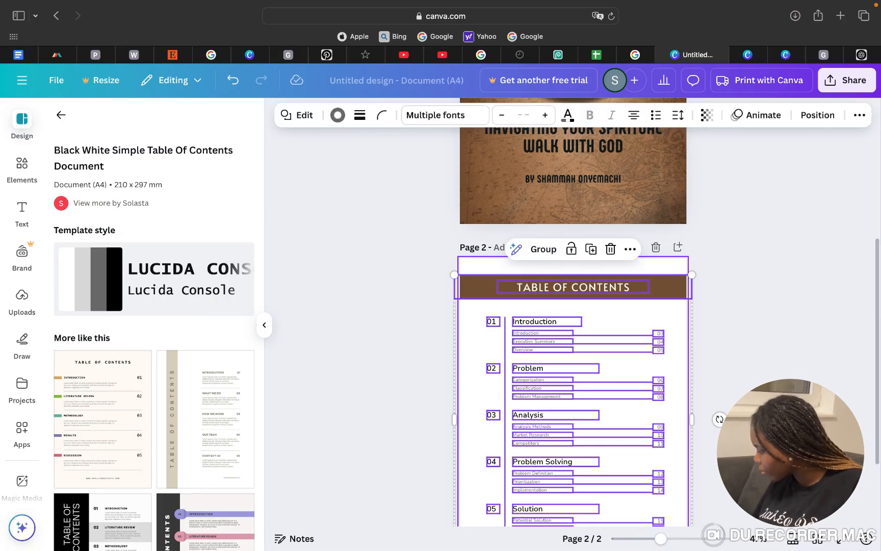
{"action": "key", "text": "super+v"}
{"action": "left_click", "coordinate": [776, 305]}
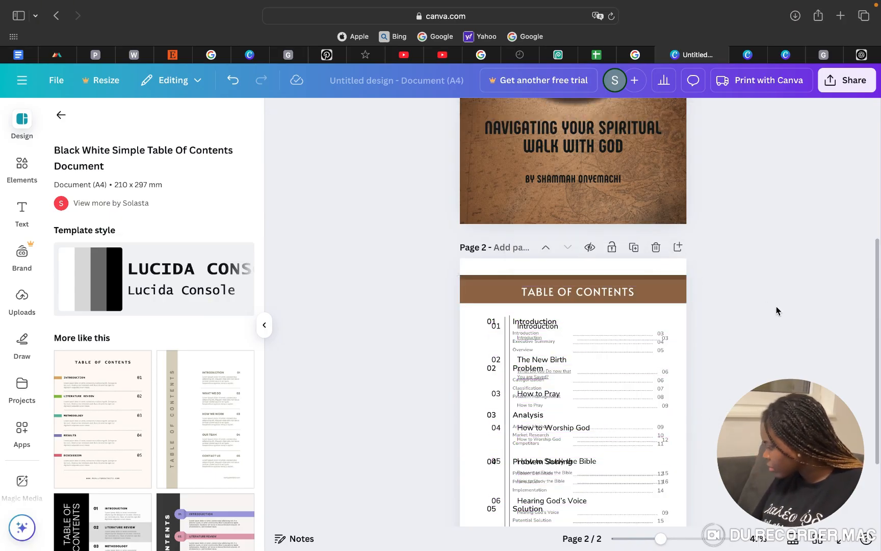
Clear all elements from page 2 and paste in the copied table of contents with chapters 01 to 06
{"action": "key", "text": "super+a"}
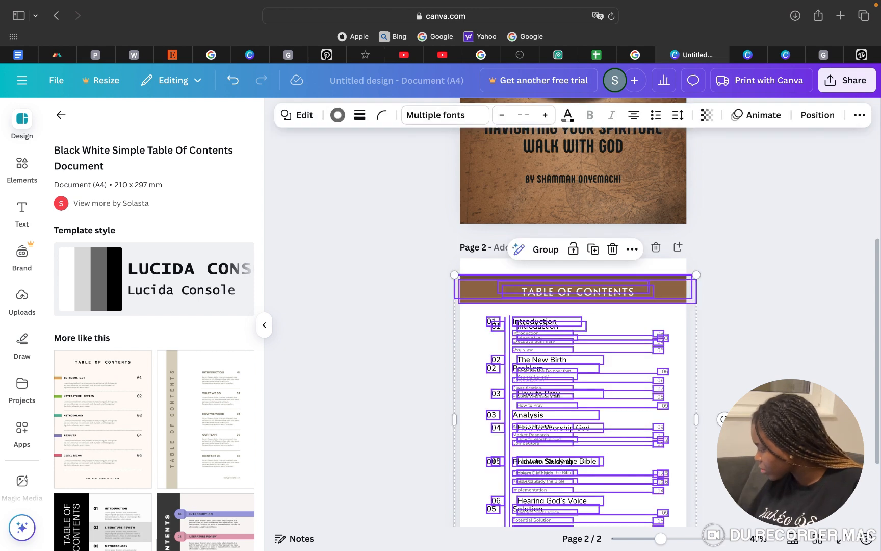
{"action": "key", "text": "Delete"}
{"action": "key", "text": "super+v"}
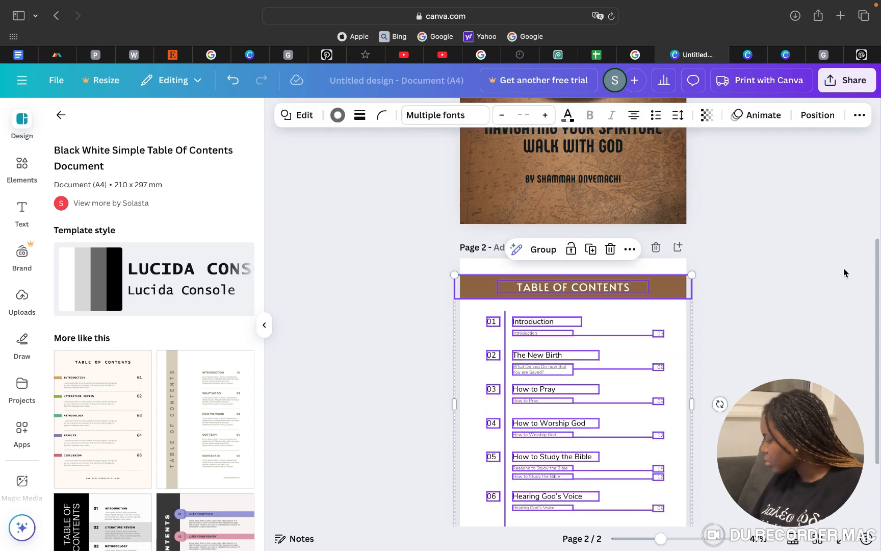
{"action": "left_click", "coordinate": [782, 330]}
{"action": "scroll", "coordinate": [782, 330], "scroll_direction": "down", "scroll_amount": 4}
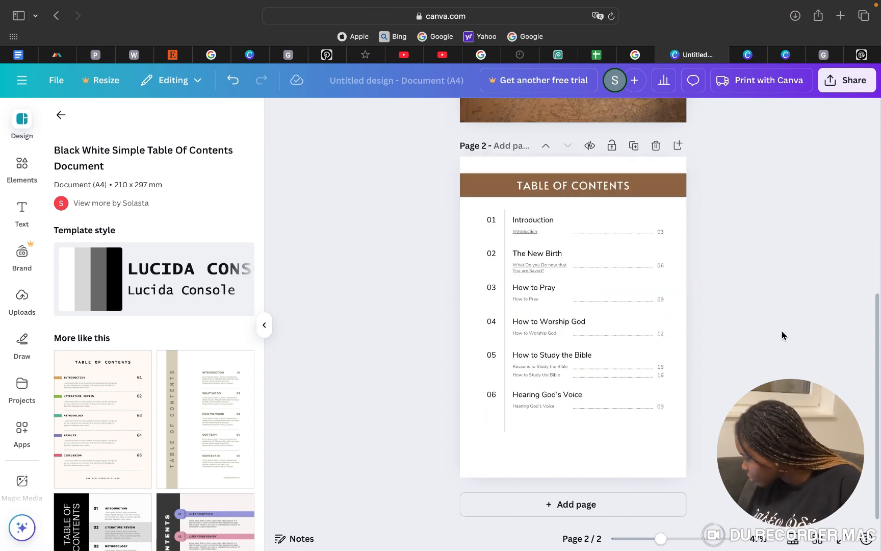
Duplicate the table of contents page to create a third page
{"action": "left_click", "coordinate": [674, 168]}
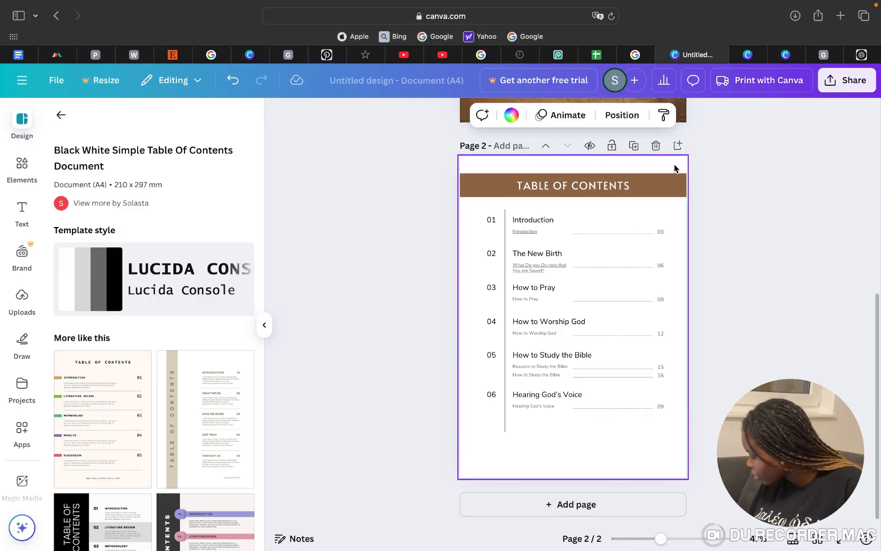
{"action": "scroll", "coordinate": [728, 251], "scroll_direction": "up", "scroll_amount": 1}
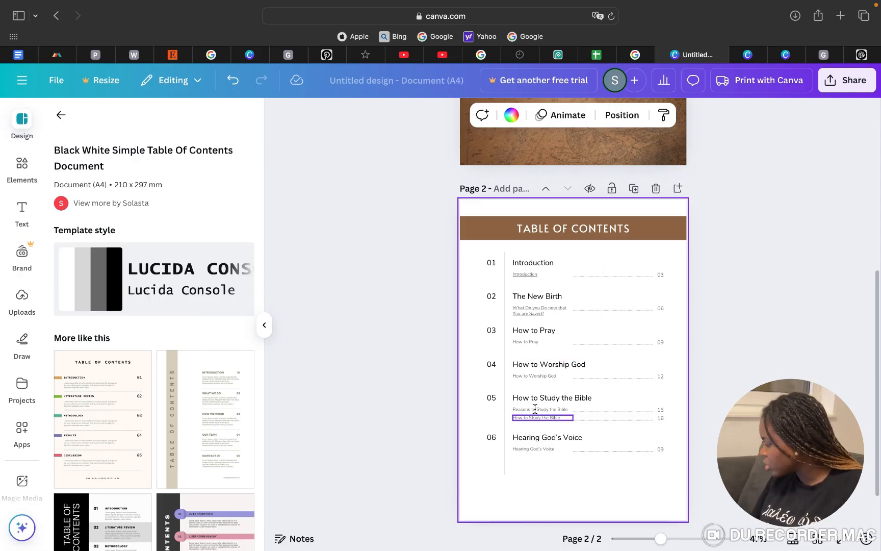
{"action": "left_click", "coordinate": [637, 190]}
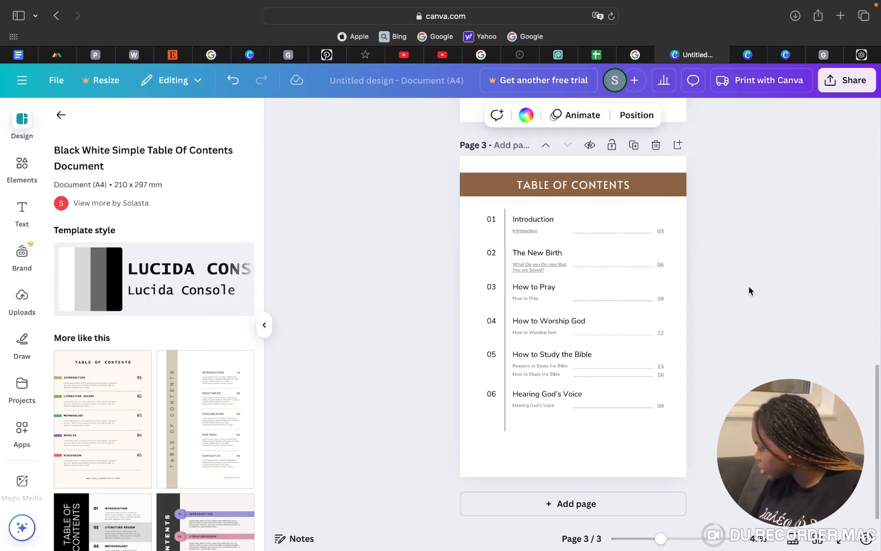
Copy all elements of the finished design's second table of contents page, chapters 07 to 09, and return to the untitled design
{"action": "left_click", "coordinate": [754, 55]}
{"action": "scroll", "coordinate": [665, 294], "scroll_direction": "down", "scroll_amount": 6}
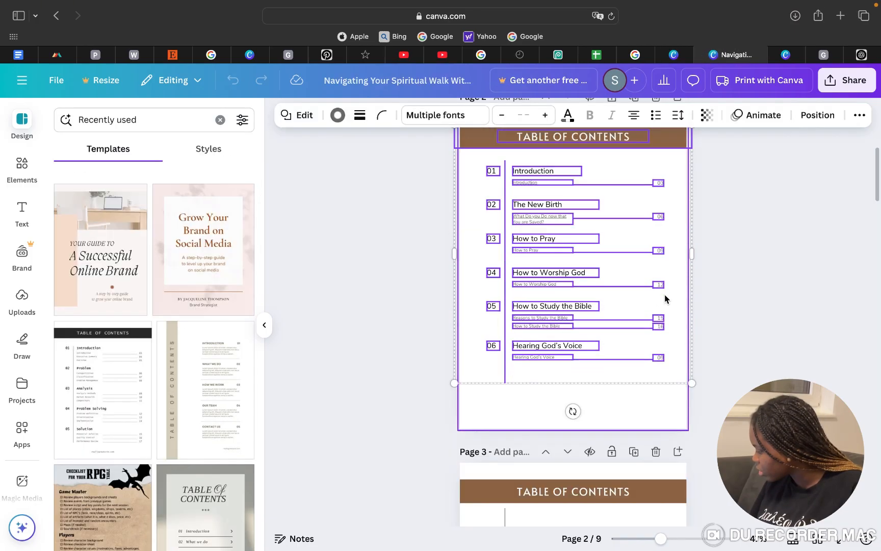
{"action": "left_click", "coordinate": [640, 248]}
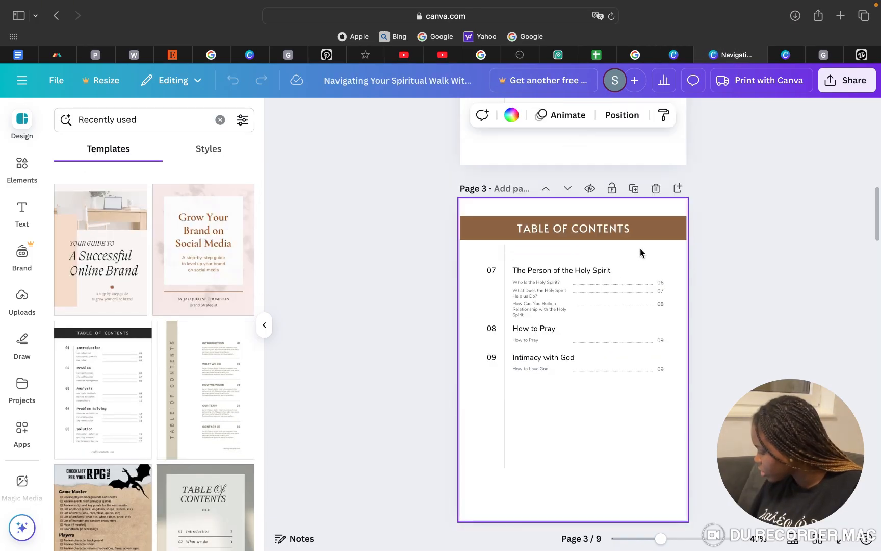
{"action": "key", "text": "super+a"}
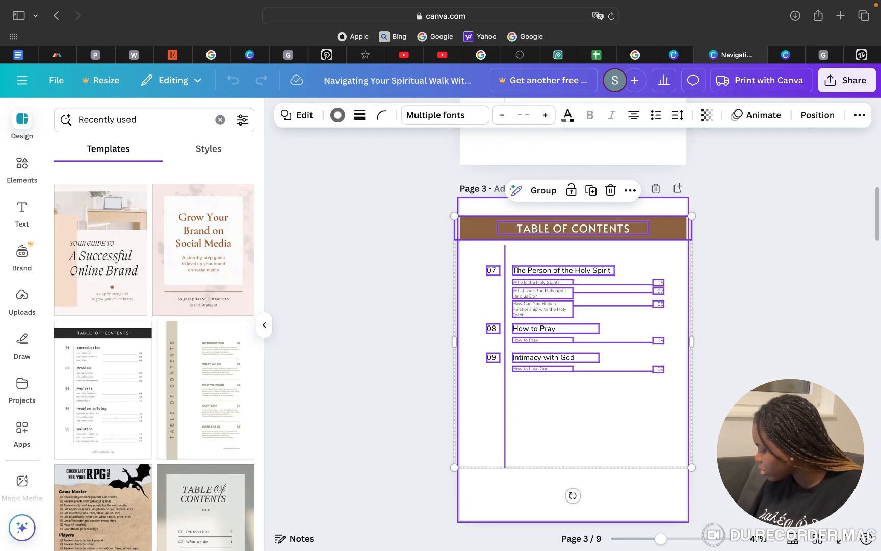
{"action": "left_click", "coordinate": [683, 55]}
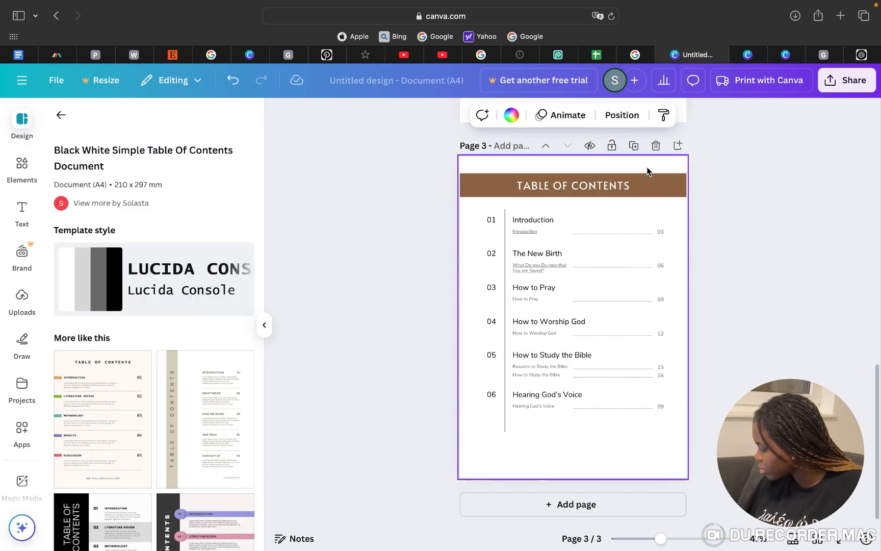
Try to paste the chapter 07 to 09 contents over the elements on page 3, and undo the paste
{"action": "key", "text": "super+a"}
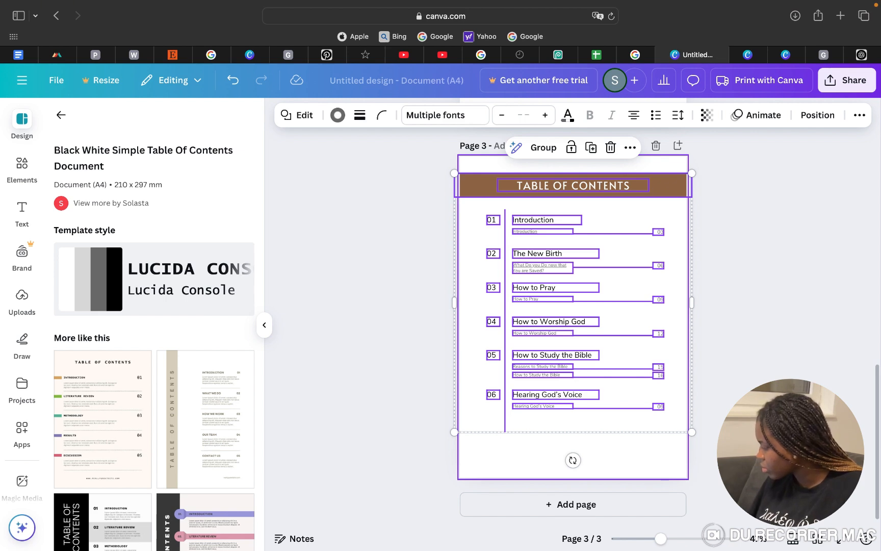
{"action": "key", "text": "super+v"}
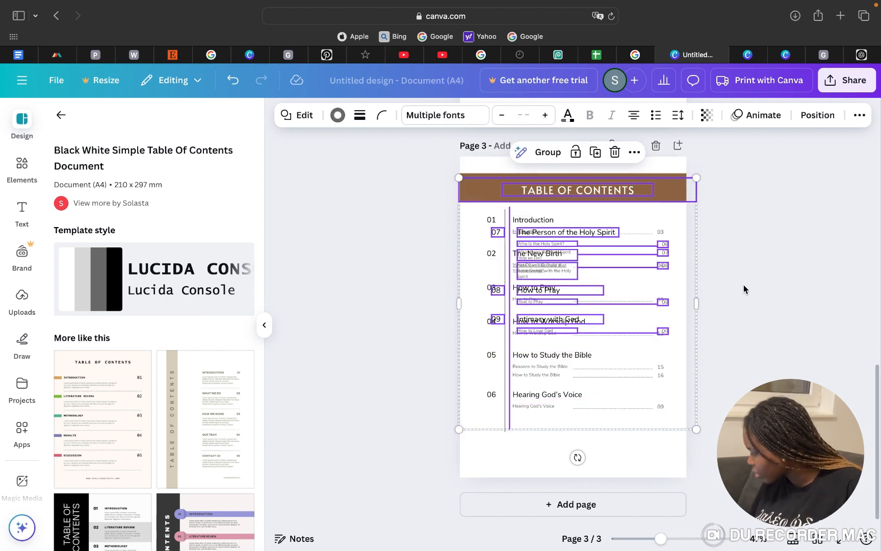
{"action": "key", "text": "super+z"}
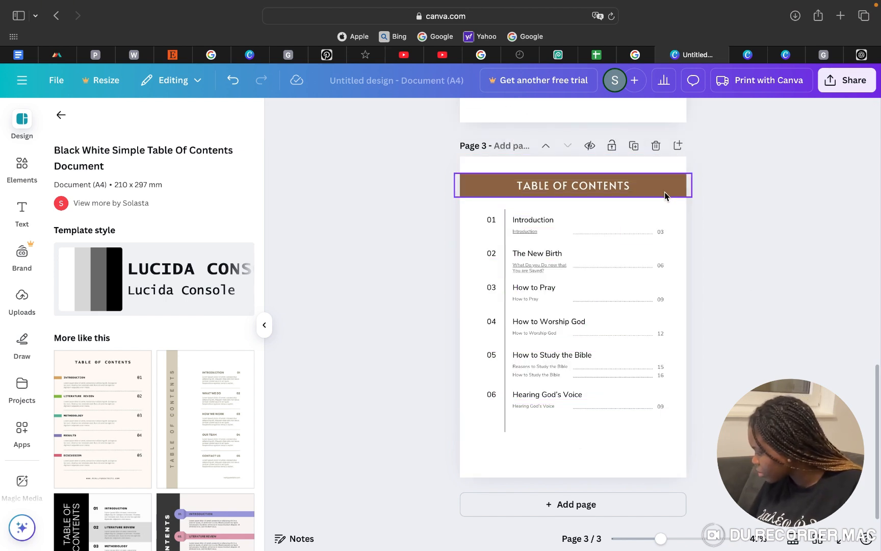
Clear all elements from page 3 and paste in the copied table of contents with chapters 07 to 09
{"action": "left_click", "coordinate": [665, 167]}
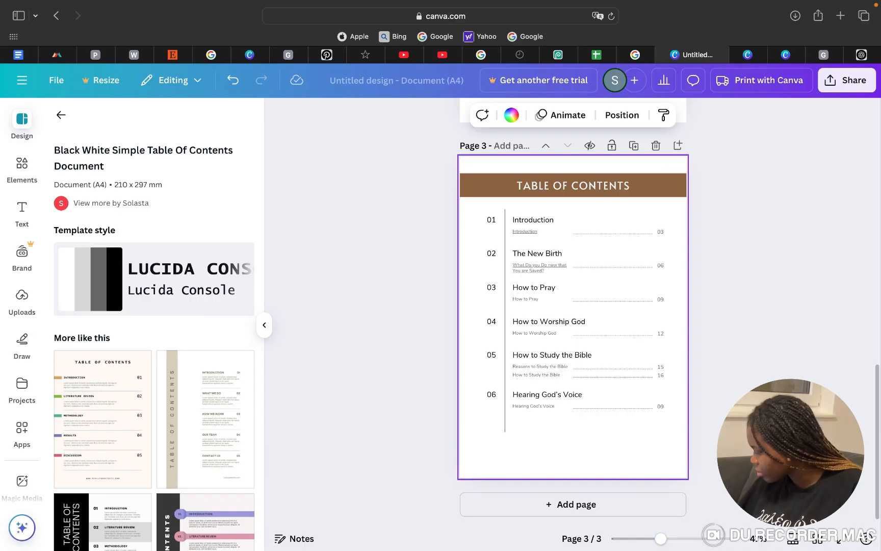
{"action": "key", "text": "super+a"}
{"action": "key", "text": "BackSpace"}
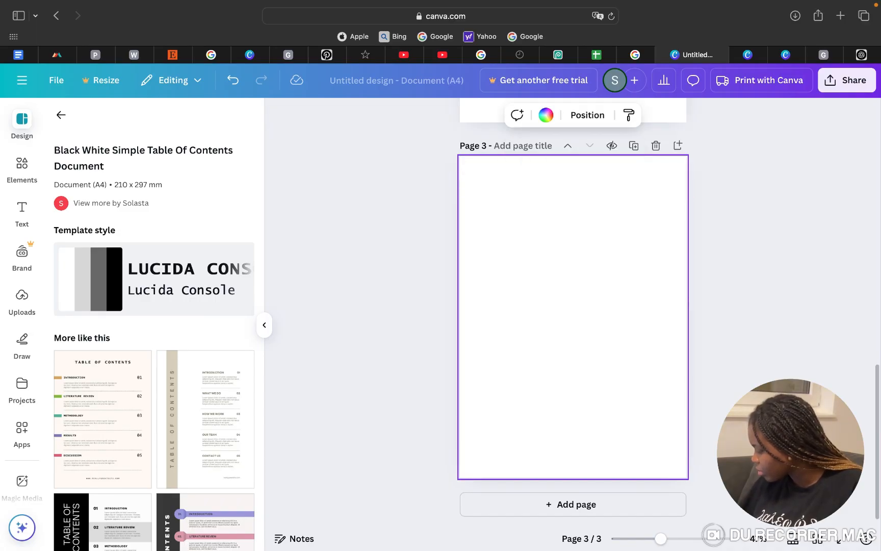
{"action": "key", "text": "super+v"}
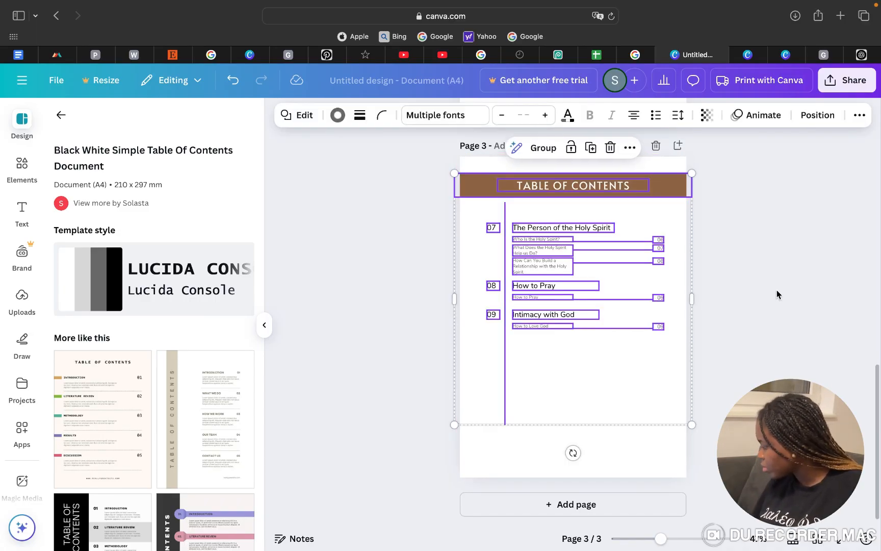
{"action": "left_click", "coordinate": [793, 306]}
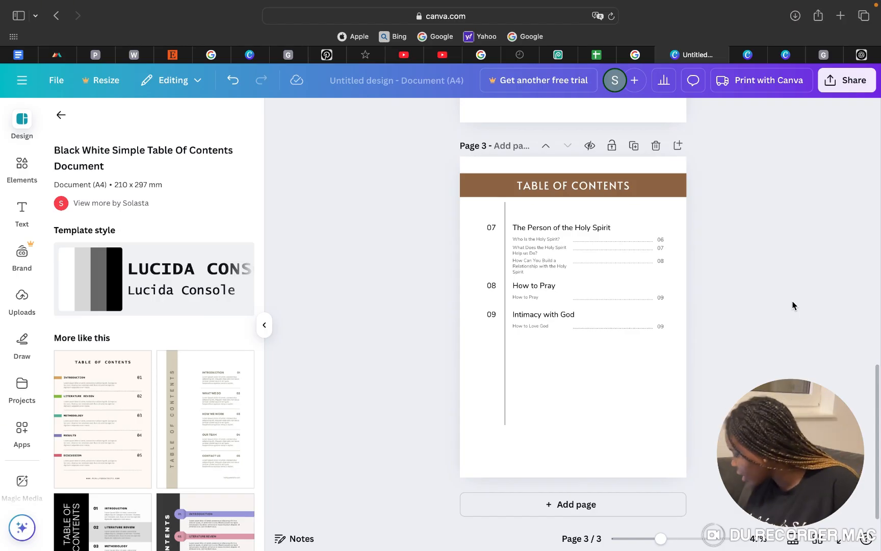
Inspect the underlined subheading below "The New Birth" on page 2, including its link and available options
{"action": "scroll", "coordinate": [721, 174], "scroll_direction": "up", "scroll_amount": 10}
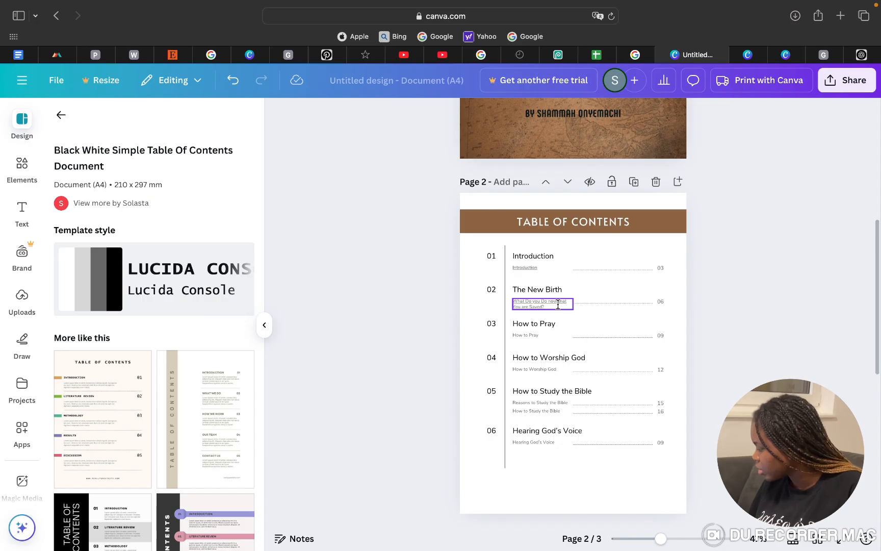
{"action": "right_click", "coordinate": [558, 305]}
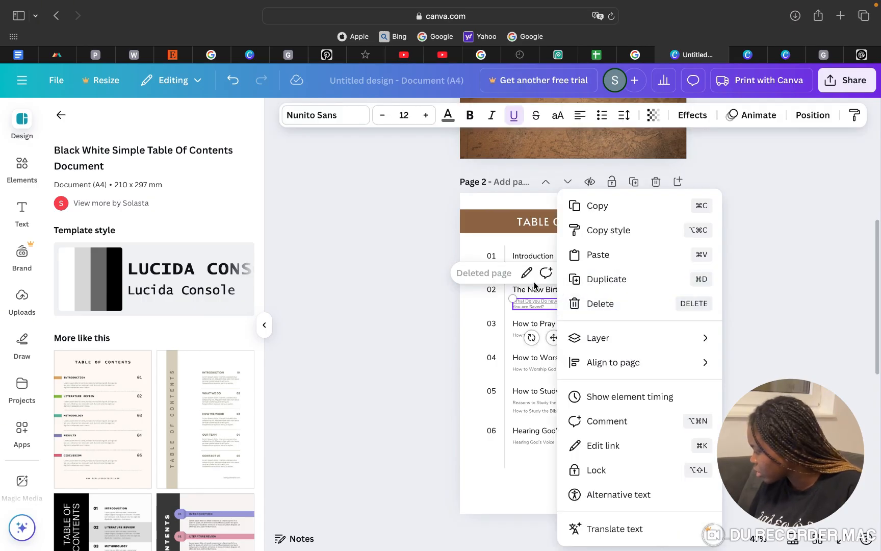
{"action": "left_click", "coordinate": [388, 316]}
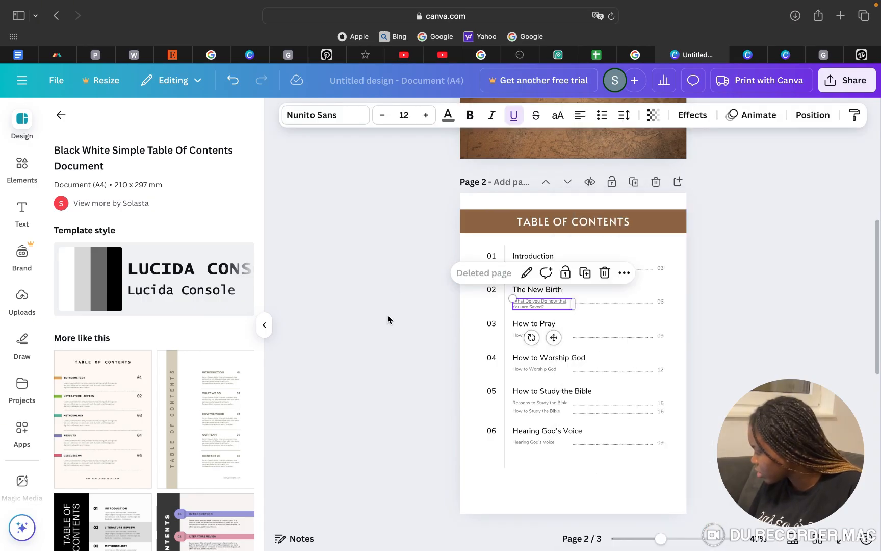
{"action": "left_click", "coordinate": [696, 296]}
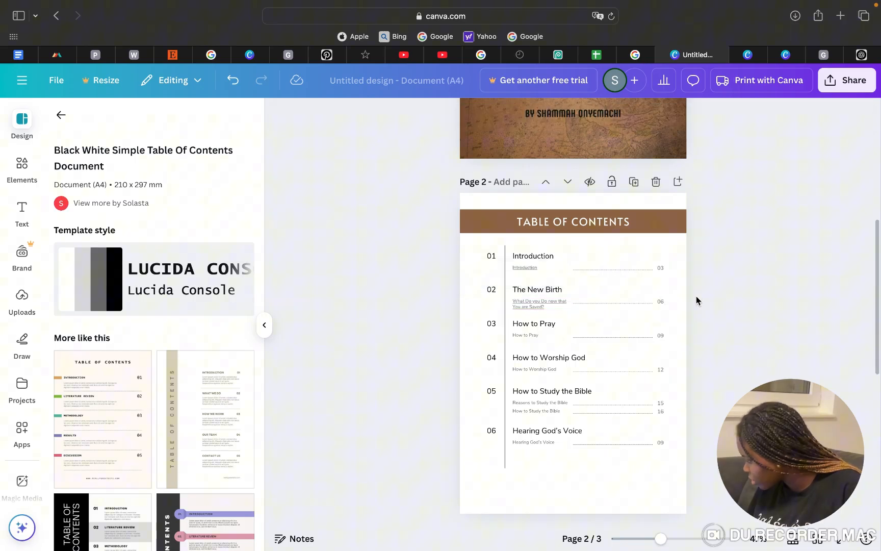
{"action": "left_click", "coordinate": [542, 306]}
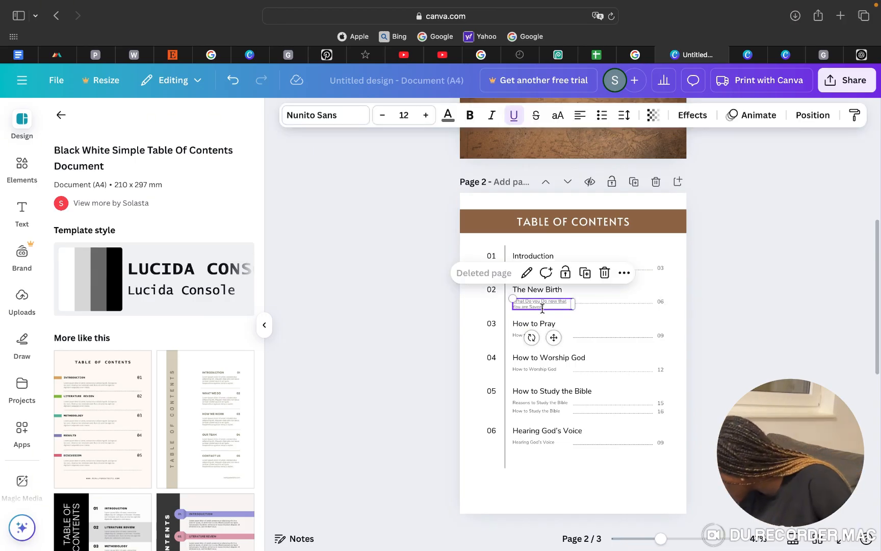
{"action": "left_click", "coordinate": [728, 319]}
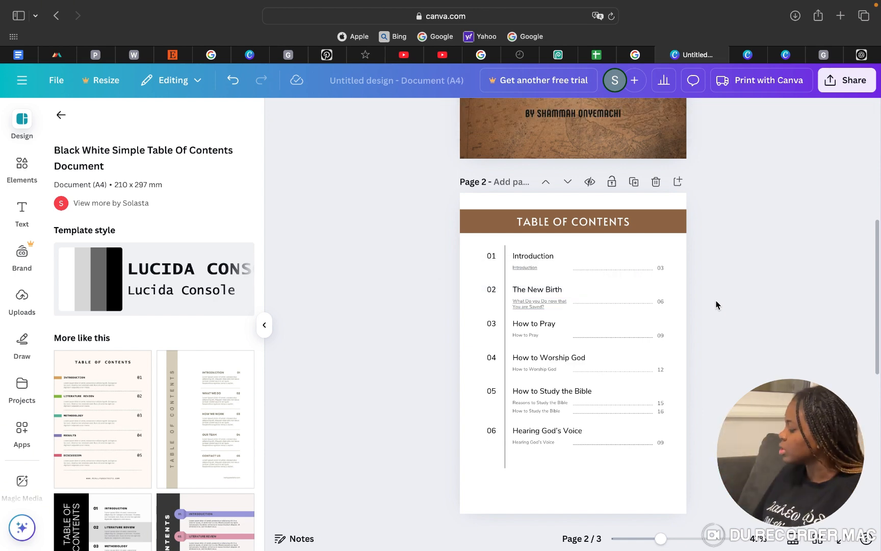
Add a blank page after the second table of contents page
{"action": "scroll", "coordinate": [709, 178], "scroll_direction": "down", "scroll_amount": 8}
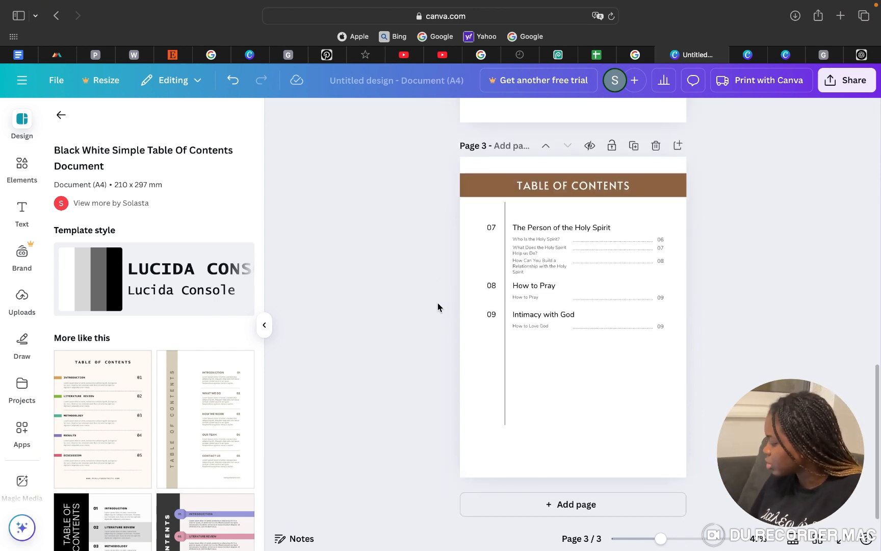
{"action": "left_click", "coordinate": [526, 518]}
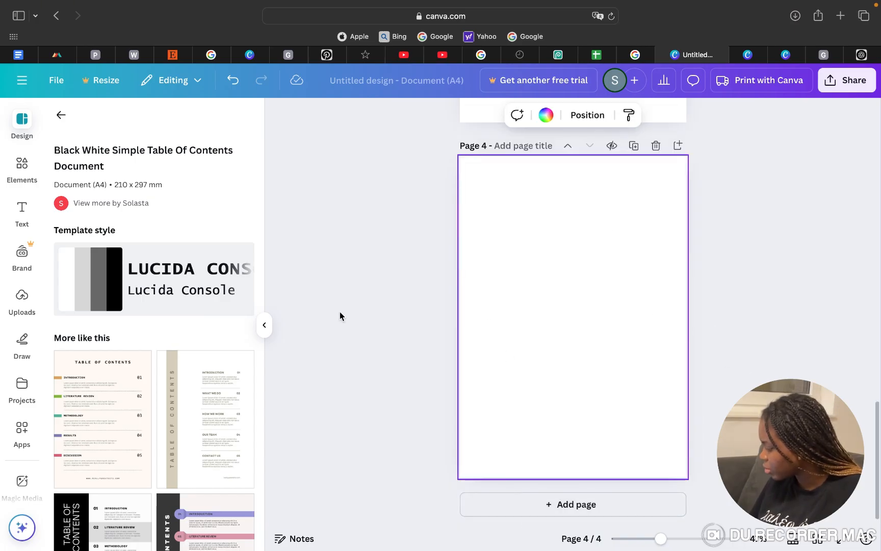
Search the design templates for "body of content" and browse them for a suitable content page layout
{"action": "left_click", "coordinate": [60, 115]}
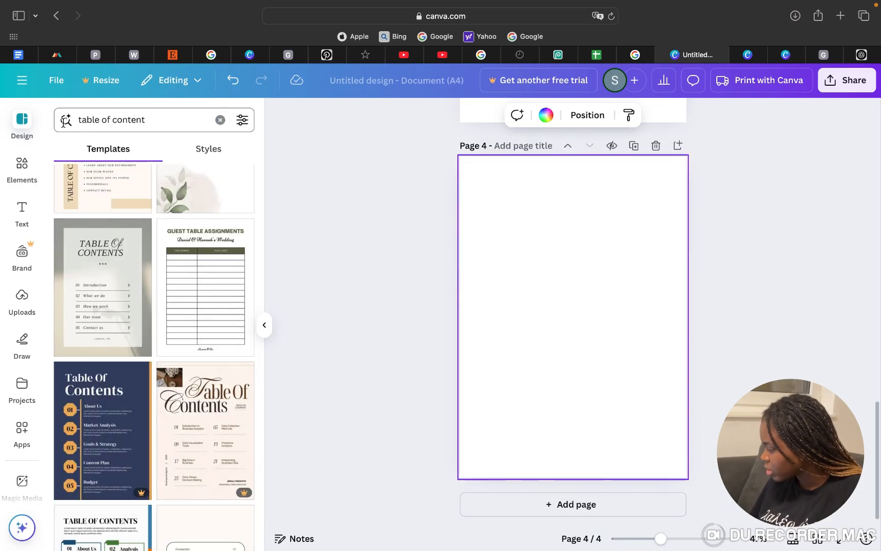
{"action": "scroll", "coordinate": [193, 292], "scroll_direction": "down", "scroll_amount": 6}
{"action": "scroll", "coordinate": [193, 292], "scroll_direction": "up", "scroll_amount": 3}
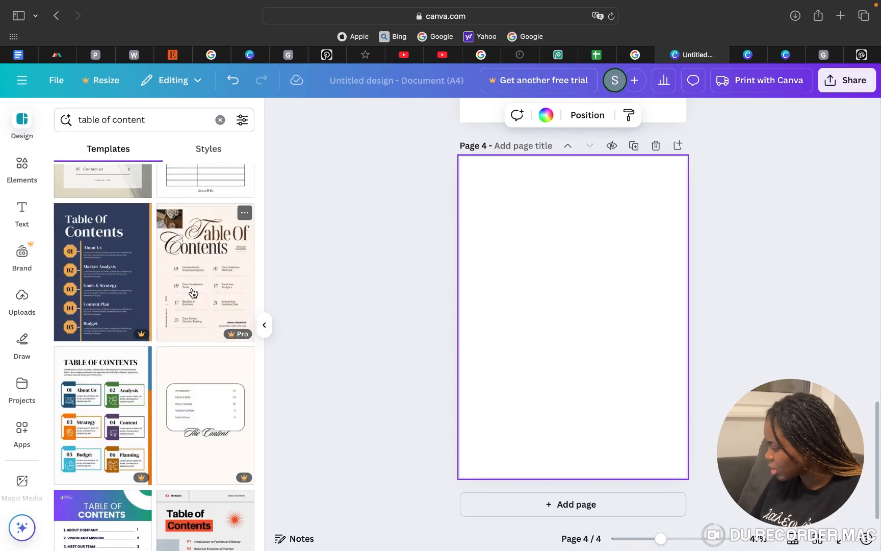
{"action": "scroll", "coordinate": [193, 292], "scroll_direction": "up", "scroll_amount": 7}
{"action": "left_click_drag", "start_coordinate": [161, 121], "coordinate": [58, 102]}
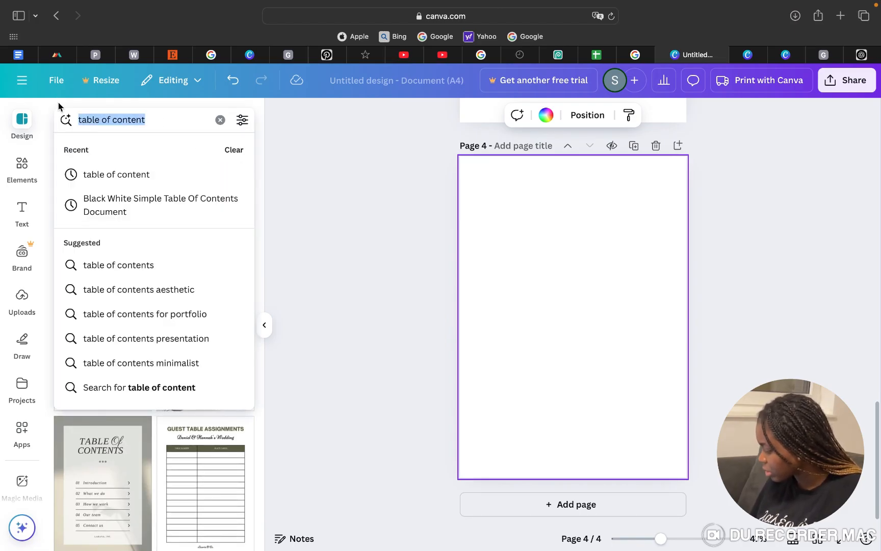
{"action": "type", "text": "bod"}
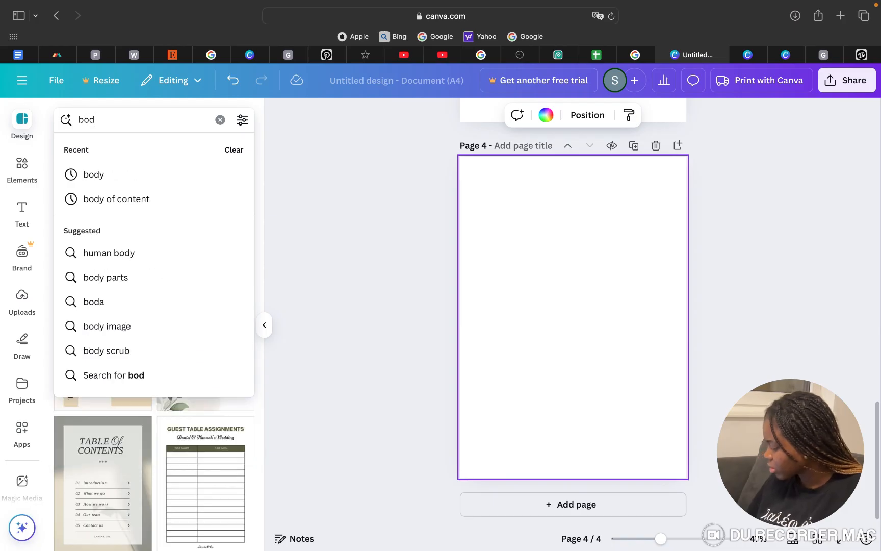
{"action": "type", "text": "y of c"}
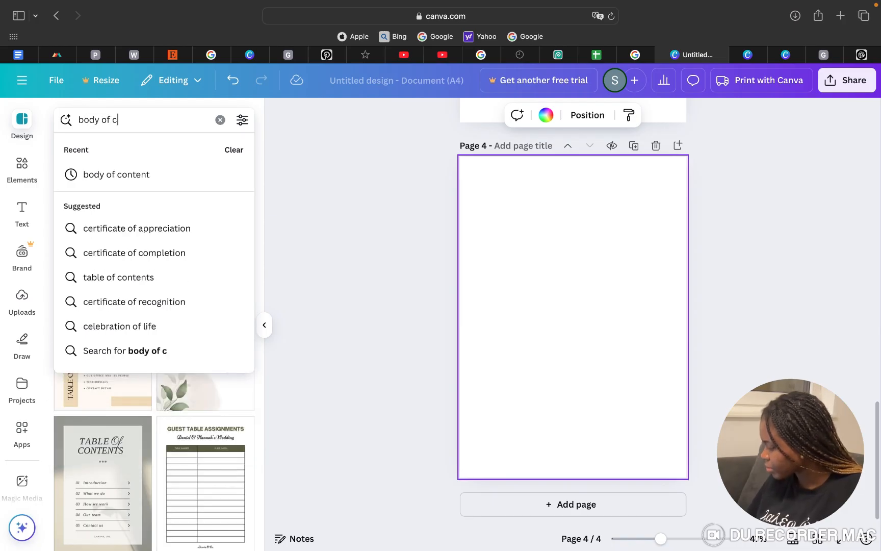
{"action": "left_click", "coordinate": [127, 184]}
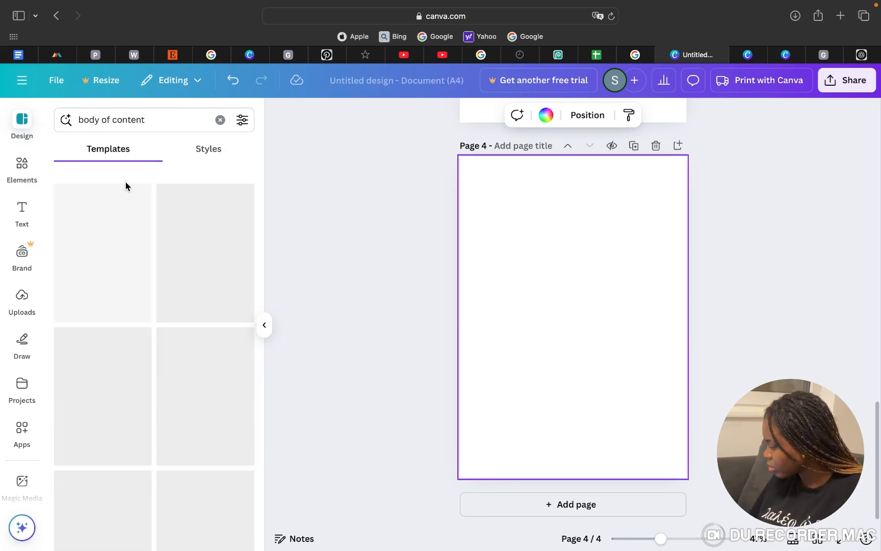
{"action": "scroll", "coordinate": [152, 332], "scroll_direction": "down", "scroll_amount": 10}
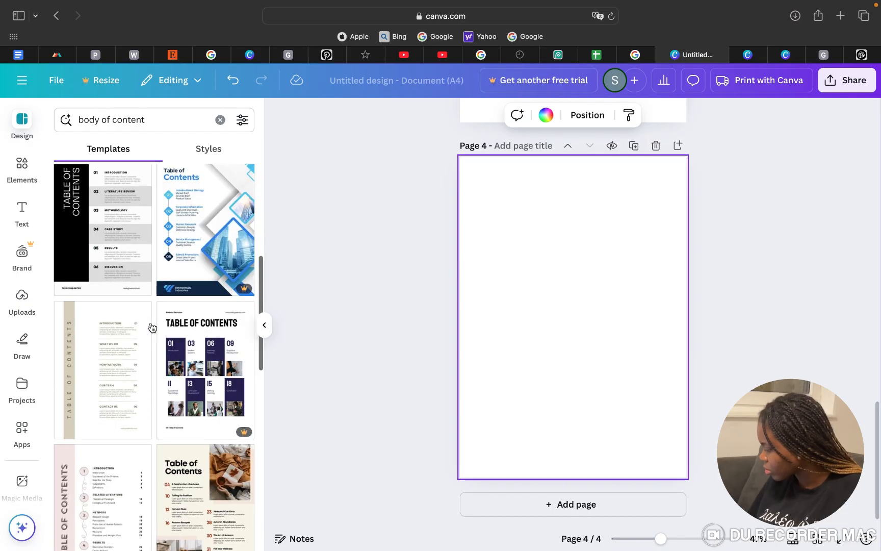
{"action": "scroll", "coordinate": [152, 327], "scroll_direction": "down", "scroll_amount": 5}
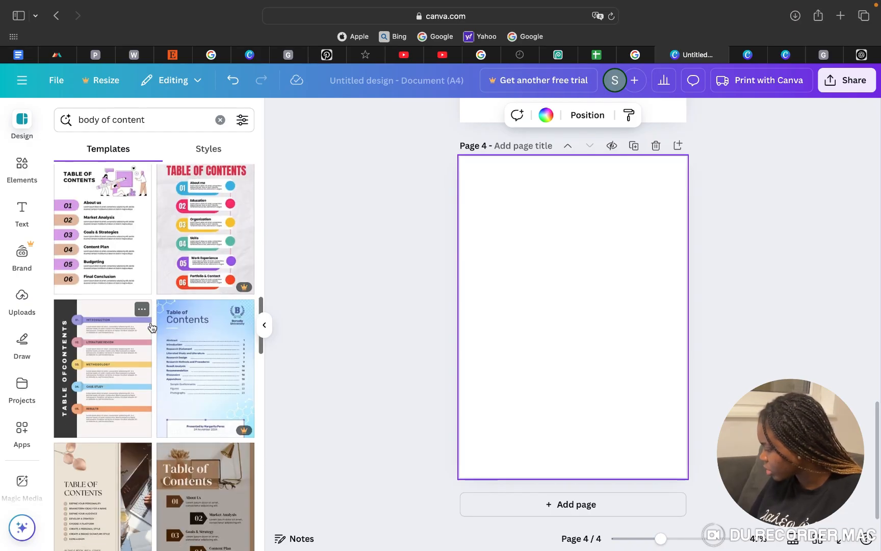
{"action": "scroll", "coordinate": [152, 328], "scroll_direction": "up", "scroll_amount": 15}
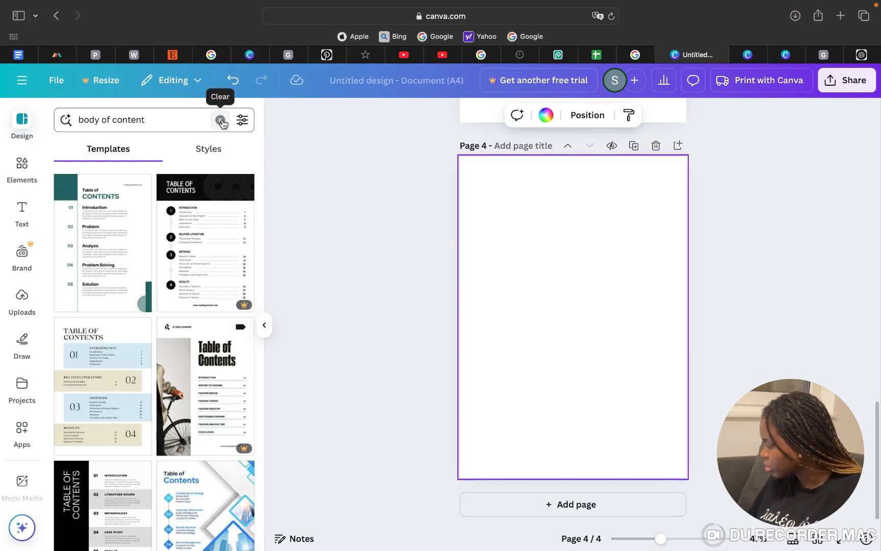
Search for "ebook template" and apply the "What is Social Media Branding" page of the Blush & Brown Modern Minimalist eBook Workbook to page 4
{"action": "left_click", "coordinate": [220, 119]}
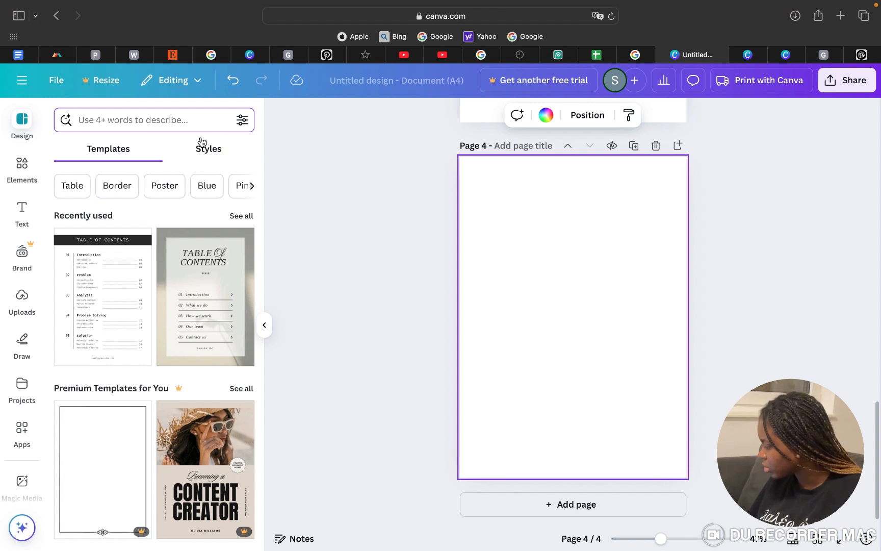
{"action": "type", "text": "eboo"}
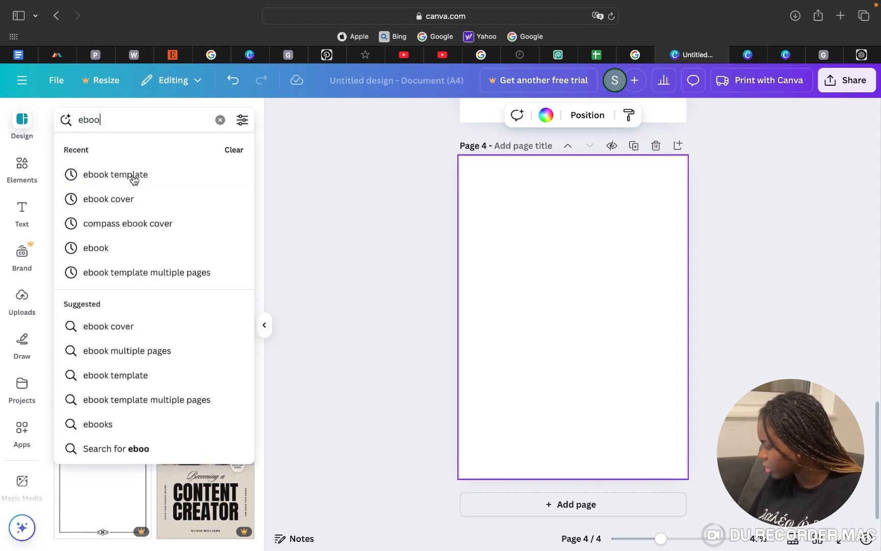
{"action": "left_click", "coordinate": [134, 176]}
{"action": "scroll", "coordinate": [153, 306], "scroll_direction": "down", "scroll_amount": 1}
{"action": "scroll", "coordinate": [161, 335], "scroll_direction": "down", "scroll_amount": 1}
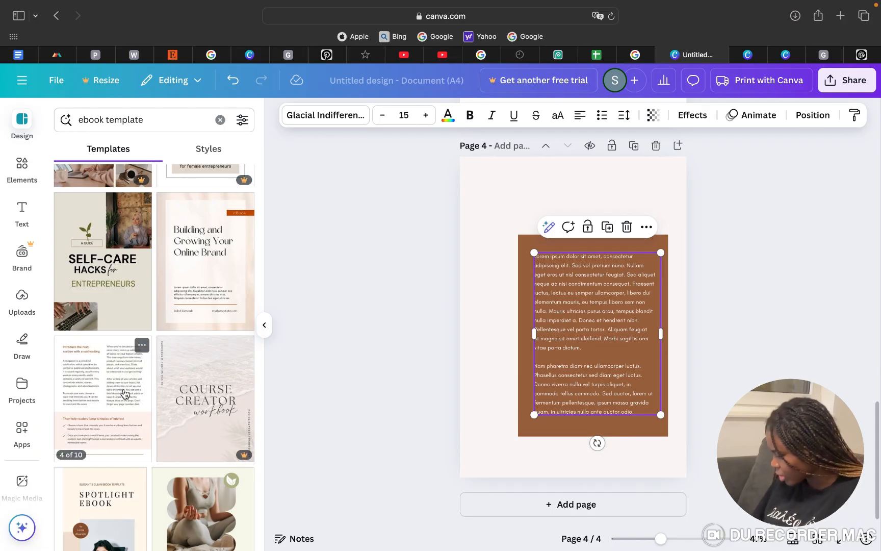
{"action": "left_click", "coordinate": [103, 406]}
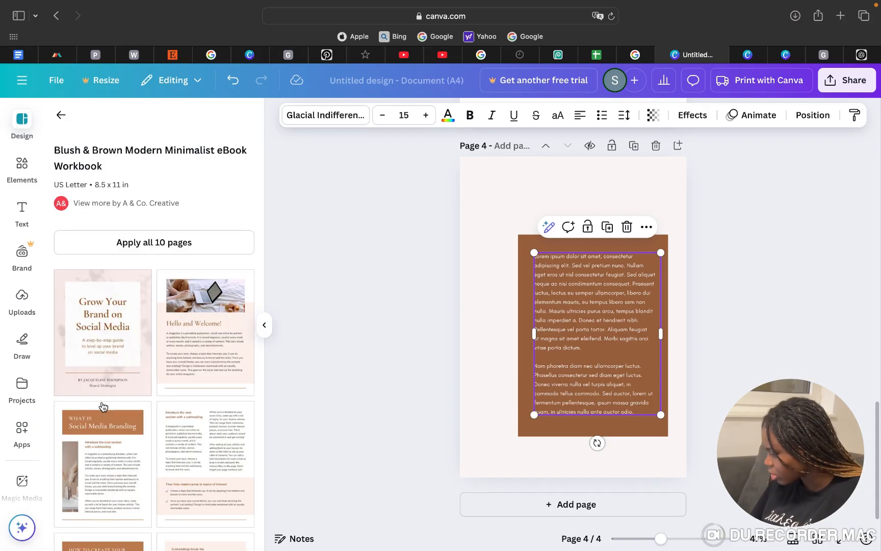
{"action": "left_click", "coordinate": [103, 464]}
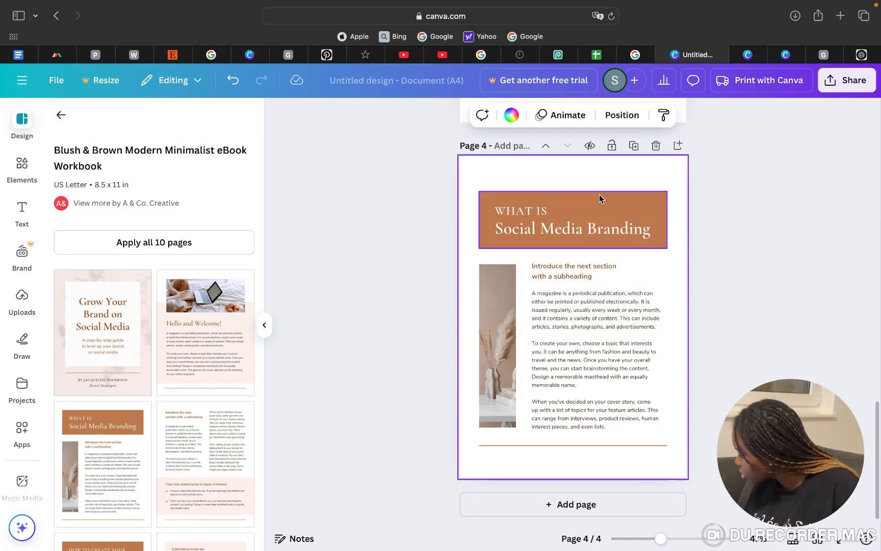
Replace the "Social Media Branding" heading on page 4 with "INTRODUCTION" and delete the "WHAT IS" line above it
{"action": "left_click", "coordinate": [631, 228]}
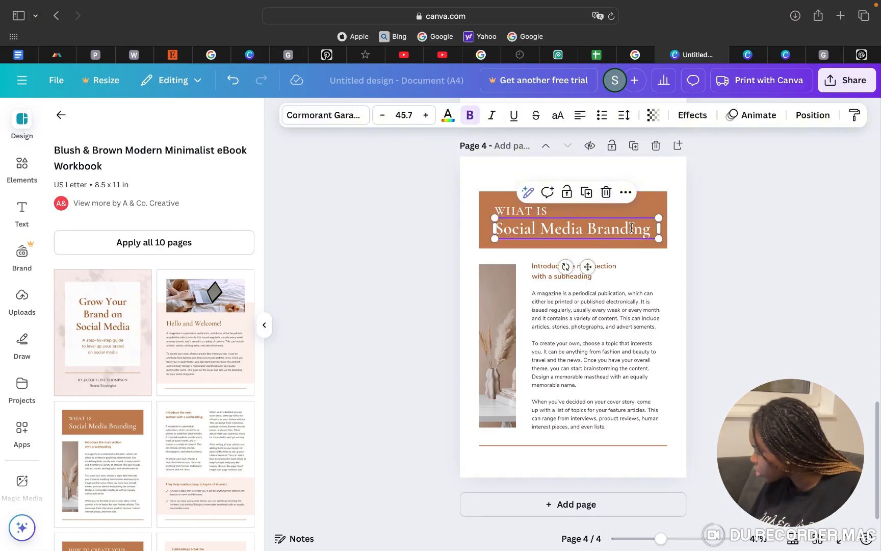
{"action": "key", "text": "super+a"}
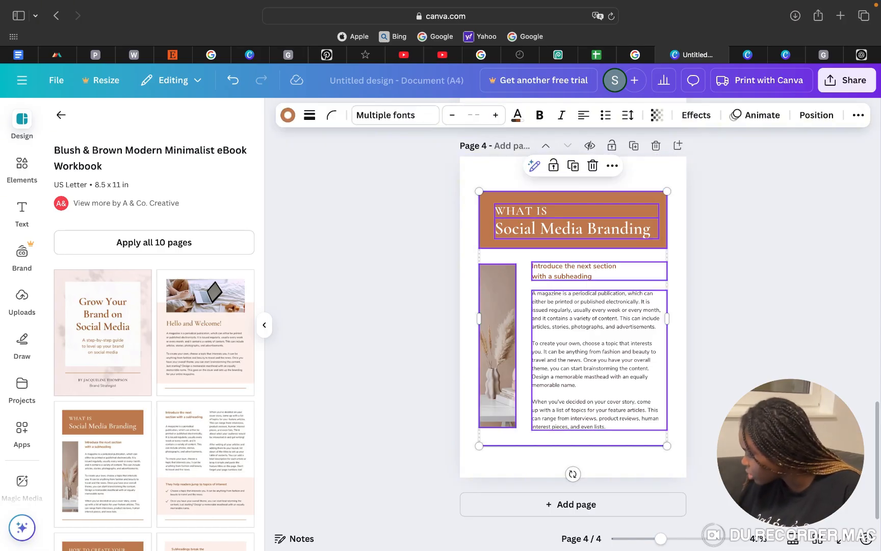
{"action": "left_click", "coordinate": [743, 304]}
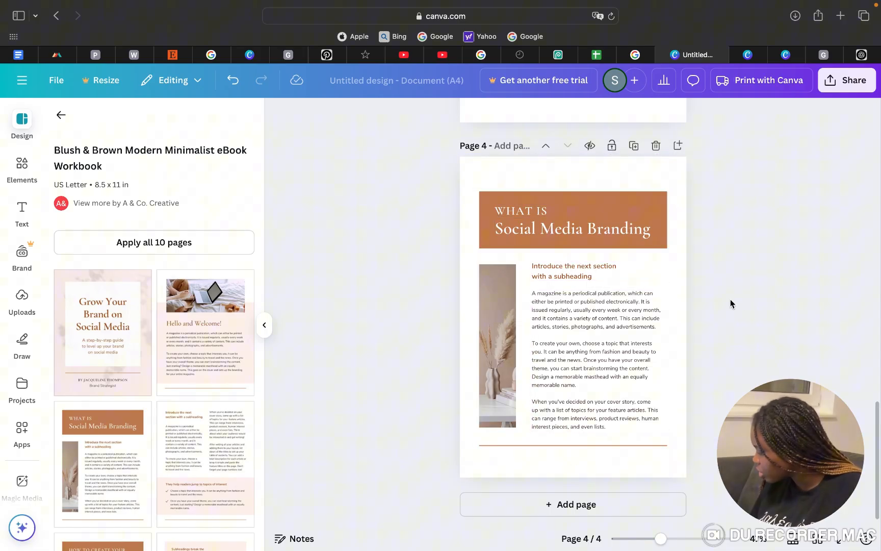
{"action": "left_click", "coordinate": [613, 234]}
{"action": "double_click", "coordinate": [613, 234]}
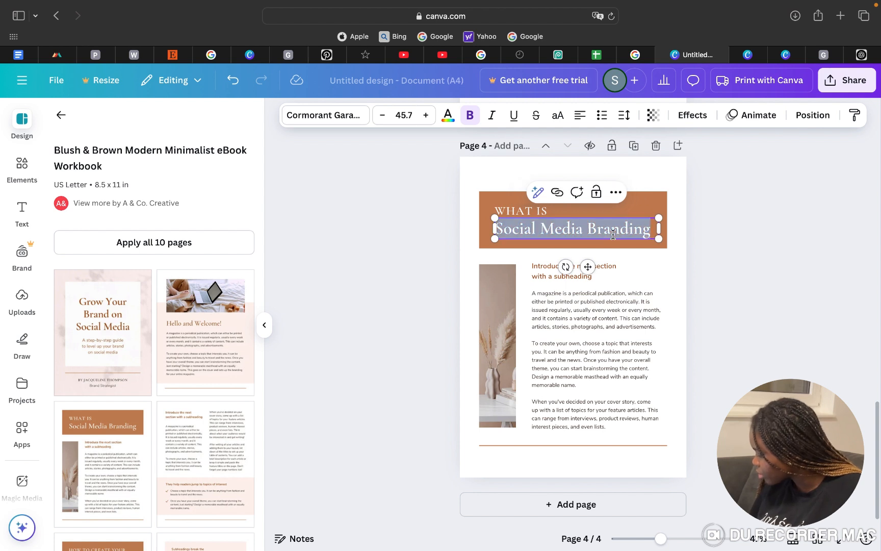
{"action": "type", "text": "INTRO"}
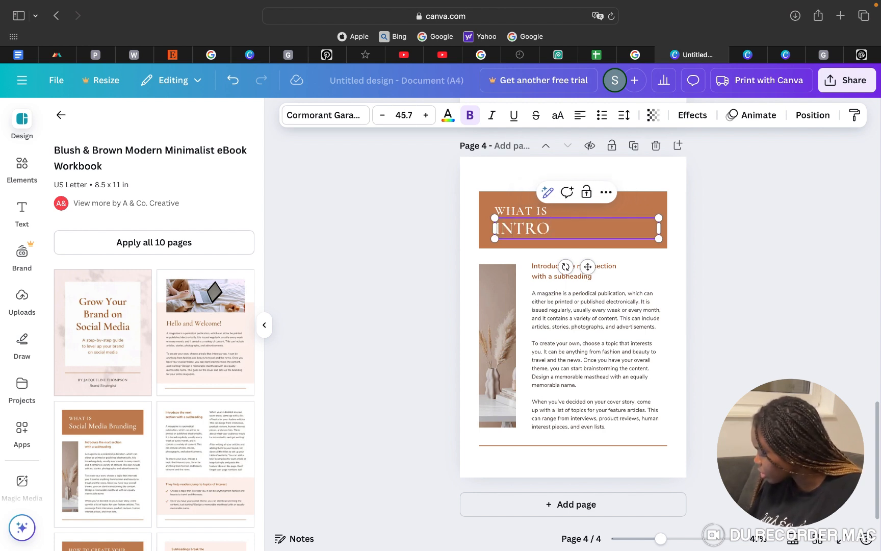
{"action": "type", "text": "DUCTION"}
{"action": "left_click", "coordinate": [719, 264]}
{"action": "left_click", "coordinate": [520, 211]}
{"action": "key", "text": "Delete"}
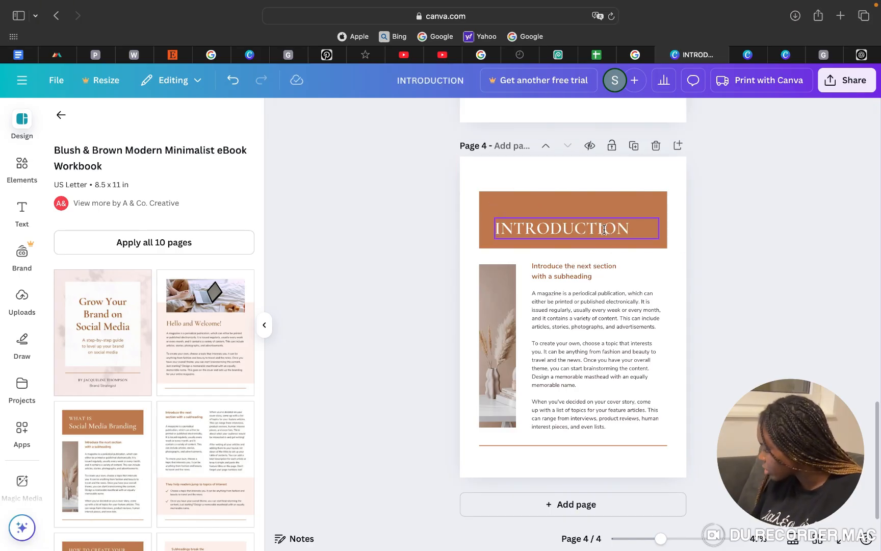
Move the INTRODUCTION heading up within the brown banner and centre-align its text
{"action": "left_click", "coordinate": [604, 230]}
{"action": "left_click_drag", "start_coordinate": [610, 228], "coordinate": [603, 216]}
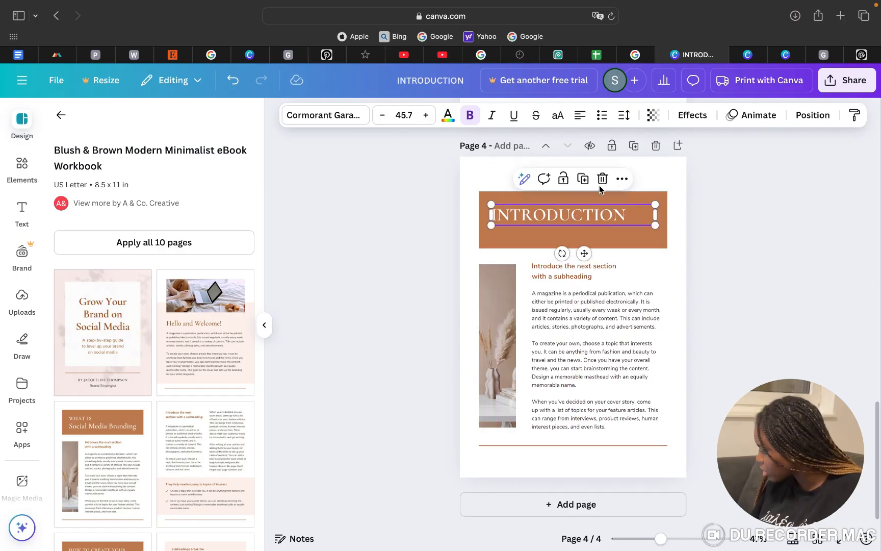
{"action": "left_click", "coordinate": [580, 116]}
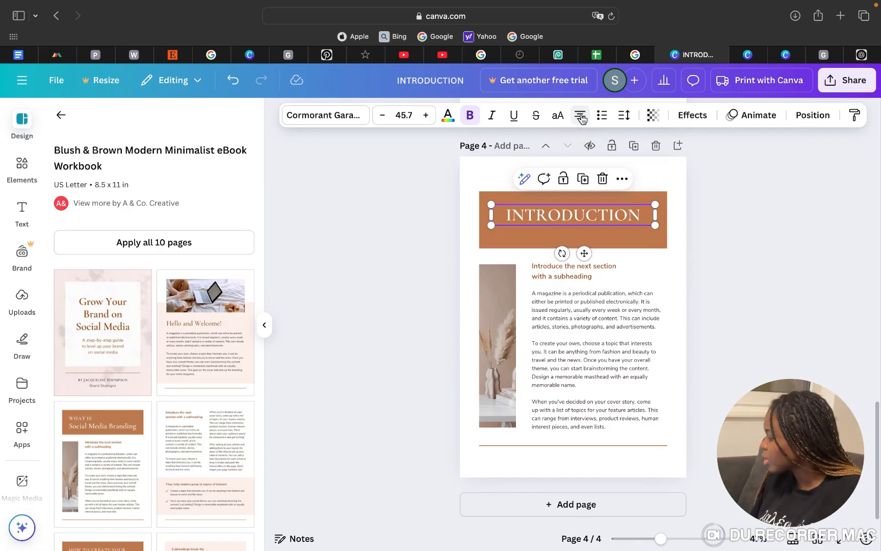
Try to reduce the height of the brown banner behind the INTRODUCTION heading, and undo the resize
{"action": "left_click", "coordinate": [584, 246]}
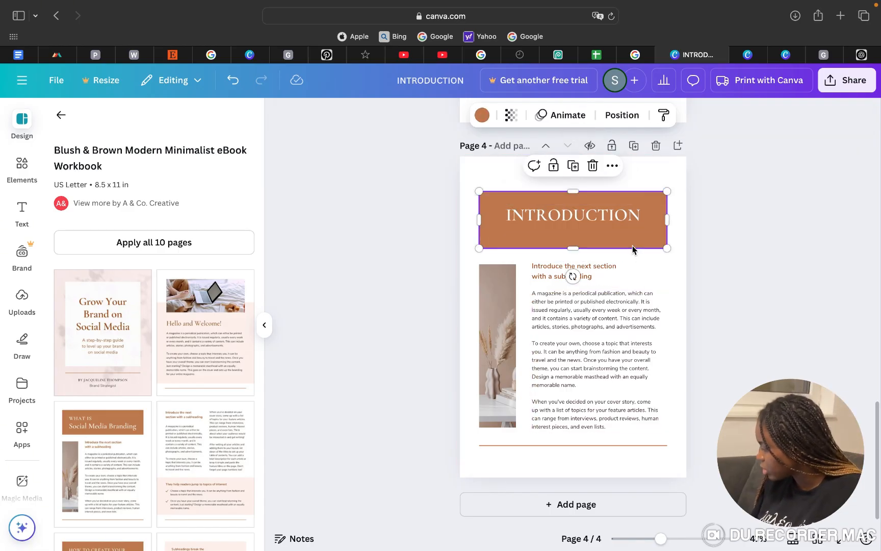
{"action": "left_click_drag", "start_coordinate": [573, 250], "coordinate": [584, 226]}
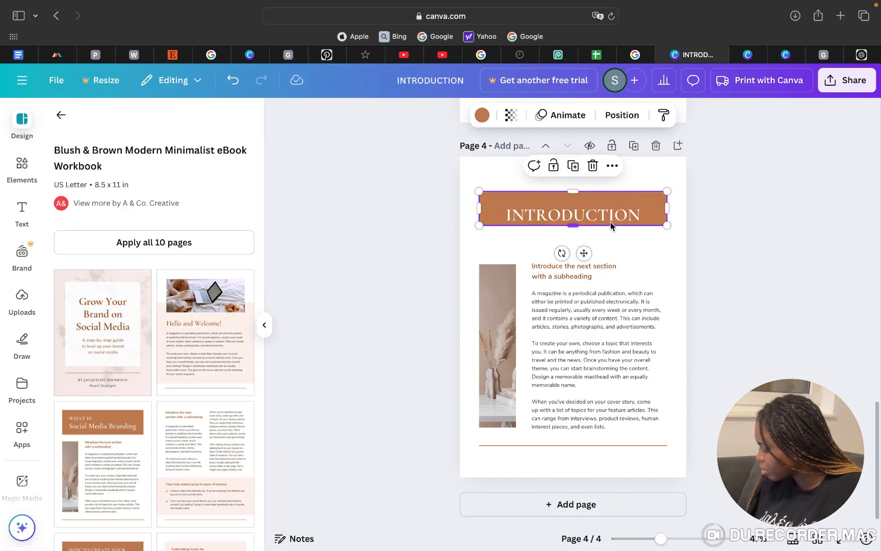
{"action": "key", "text": "super+z"}
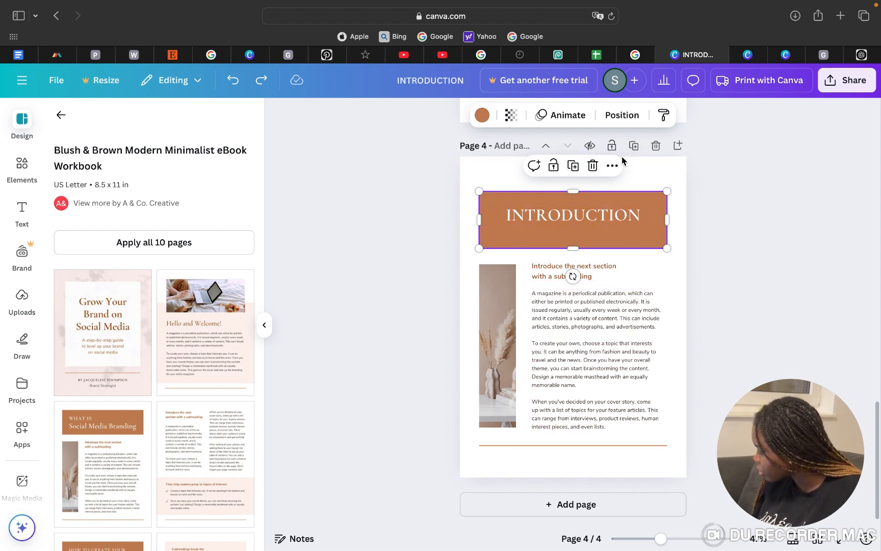
Duplicate the INTRODUCTION page and select the original on page 4
{"action": "left_click", "coordinate": [634, 147]}
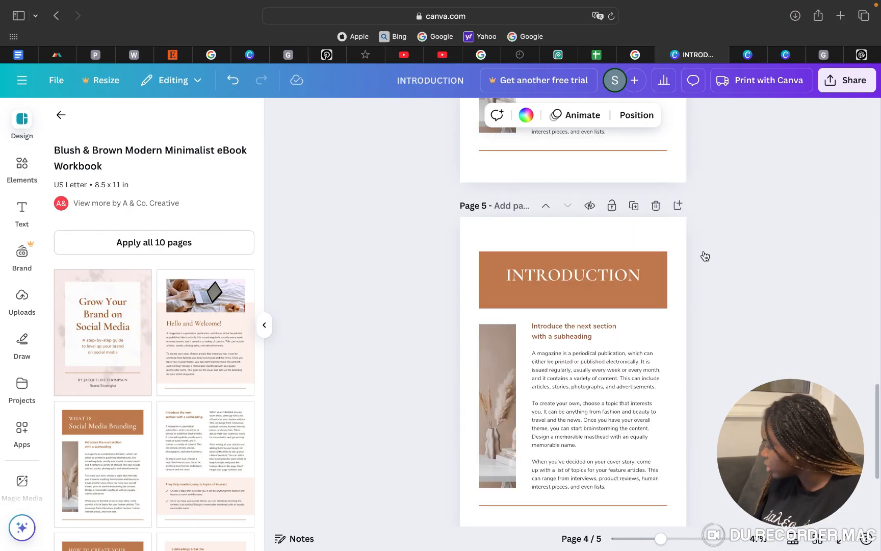
{"action": "scroll", "coordinate": [668, 290], "scroll_direction": "up", "scroll_amount": 7}
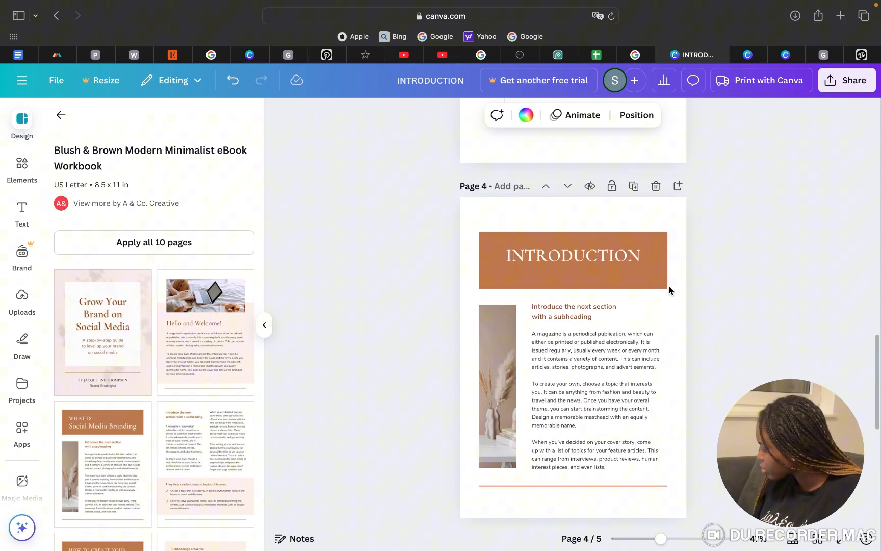
{"action": "left_click", "coordinate": [615, 220]}
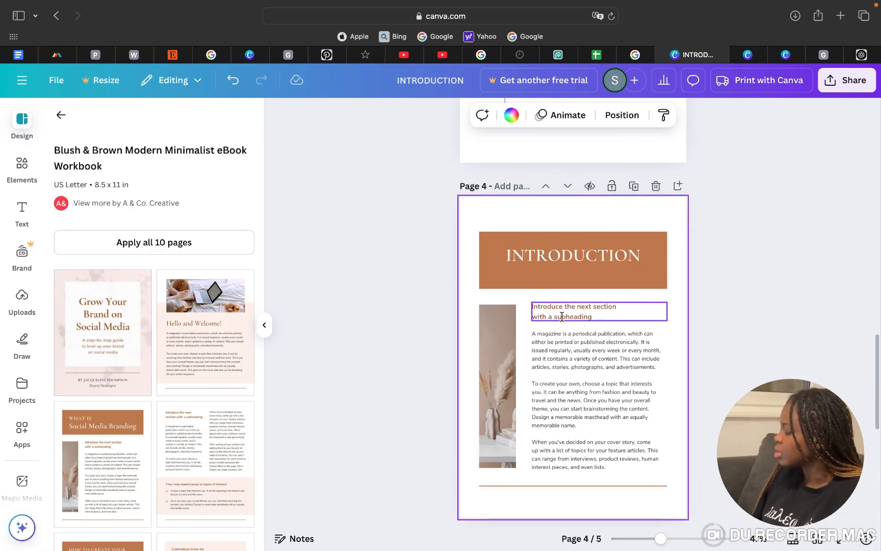
Shorten the brown banner on page 4 from its lower edge and centre the INTRODUCTION heading vertically within it
{"action": "left_click", "coordinate": [627, 287]}
{"action": "left_click_drag", "start_coordinate": [573, 288], "coordinate": [576, 254]}
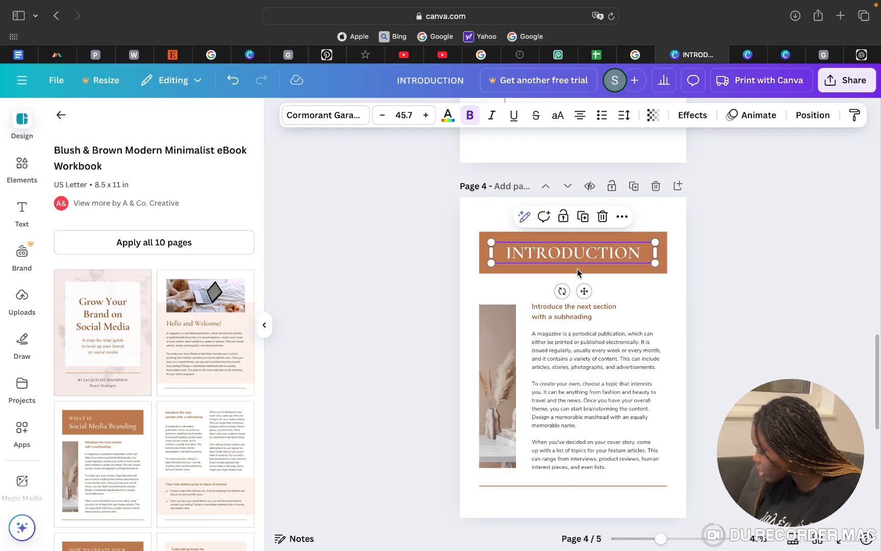
{"action": "left_click", "coordinate": [592, 273]}
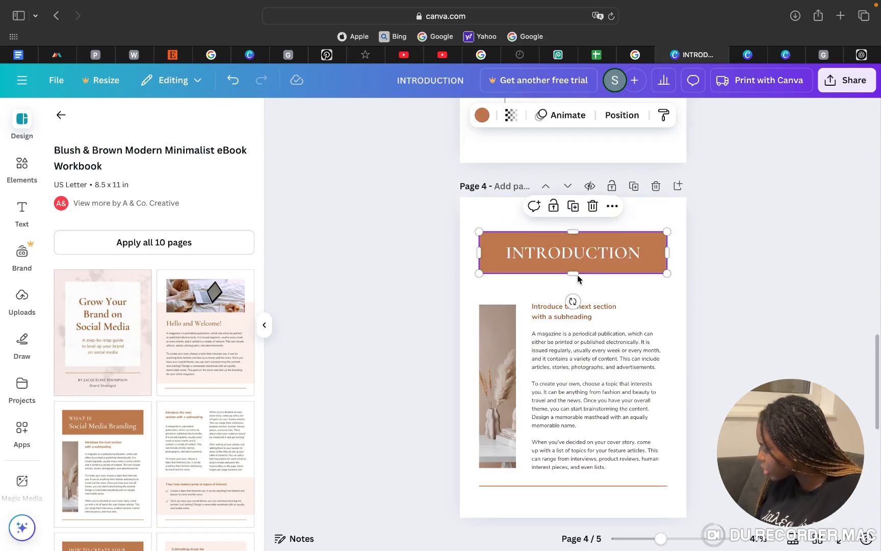
{"action": "left_click_drag", "start_coordinate": [575, 276], "coordinate": [577, 274]}
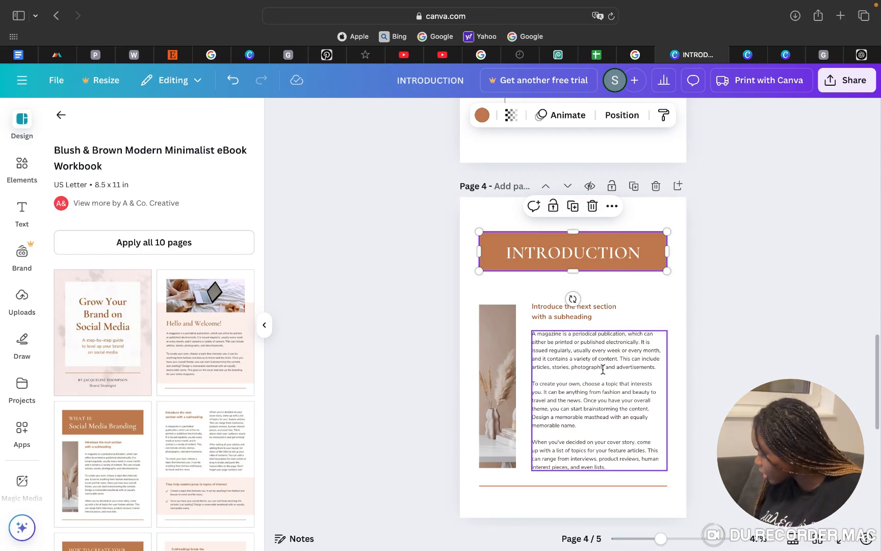
Delete the "Introduce the next section with a subheading" text from page 4 and select the body text box below it
{"action": "left_click", "coordinate": [610, 310]}
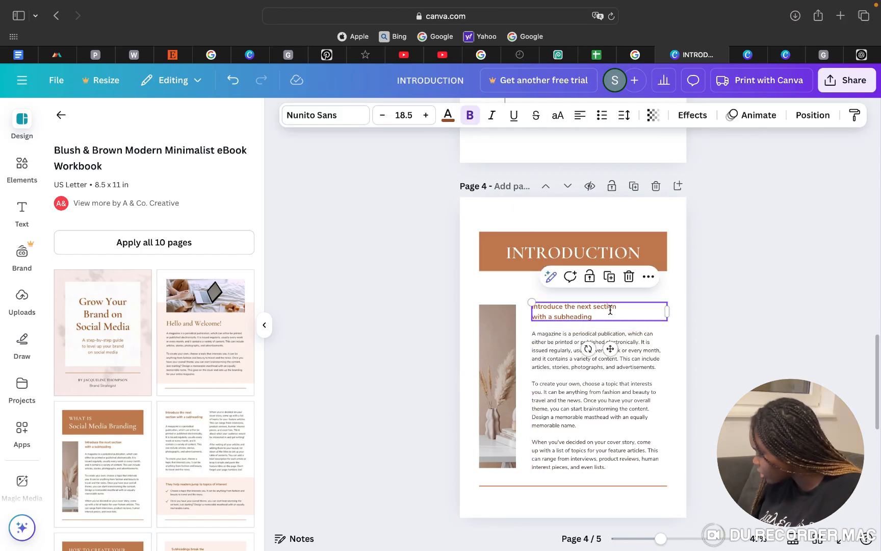
{"action": "key", "text": "BackSpace"}
{"action": "left_click", "coordinate": [595, 386]}
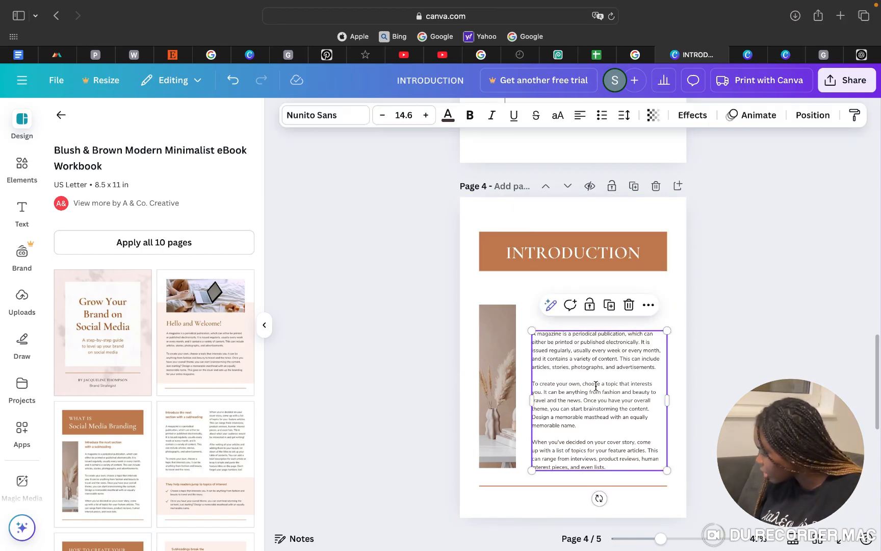
Switch to ChatGPT and copy the full response containing the book's Introduction text
{"action": "left_click", "coordinate": [873, 57]}
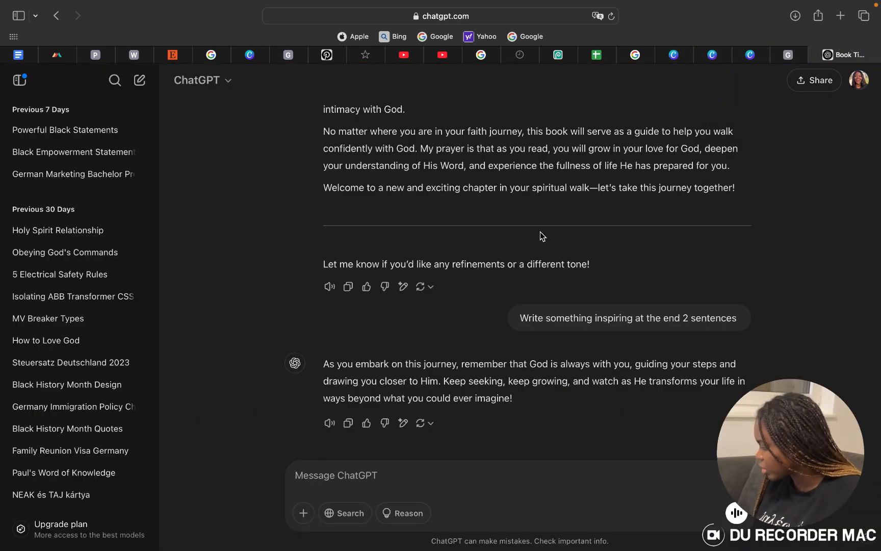
{"action": "scroll", "coordinate": [541, 236], "scroll_direction": "up", "scroll_amount": 9}
{"action": "scroll", "coordinate": [541, 236], "scroll_direction": "down", "scroll_amount": 6}
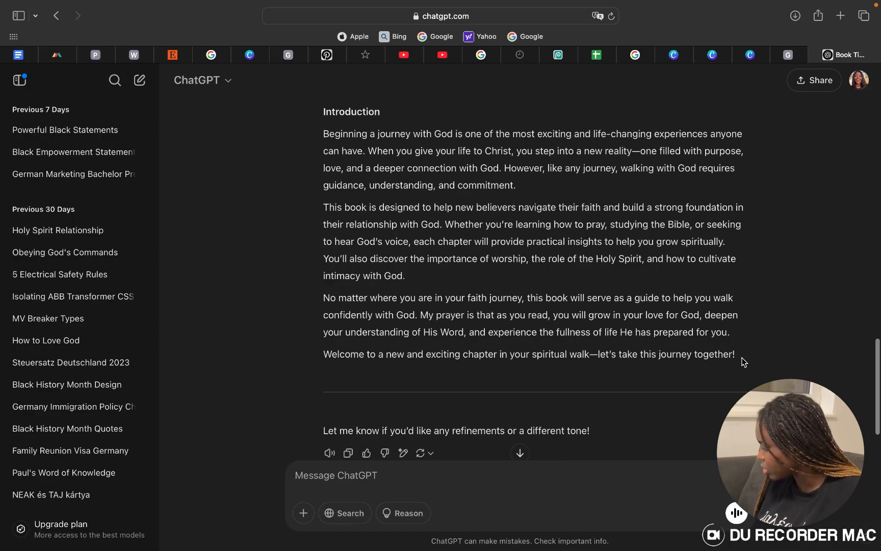
{"action": "left_click_drag", "start_coordinate": [743, 362], "coordinate": [580, 298]}
{"action": "scroll", "coordinate": [560, 349], "scroll_direction": "down", "scroll_amount": 3}
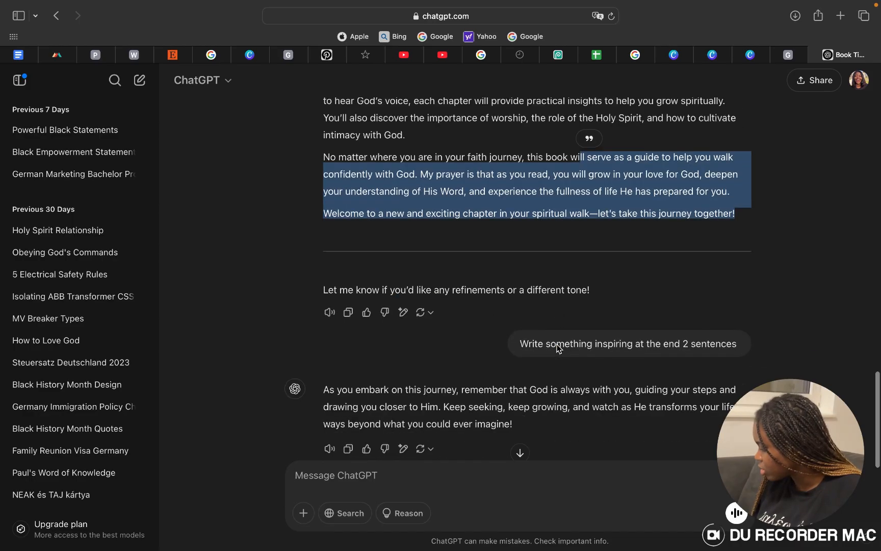
{"action": "left_click", "coordinate": [749, 239]}
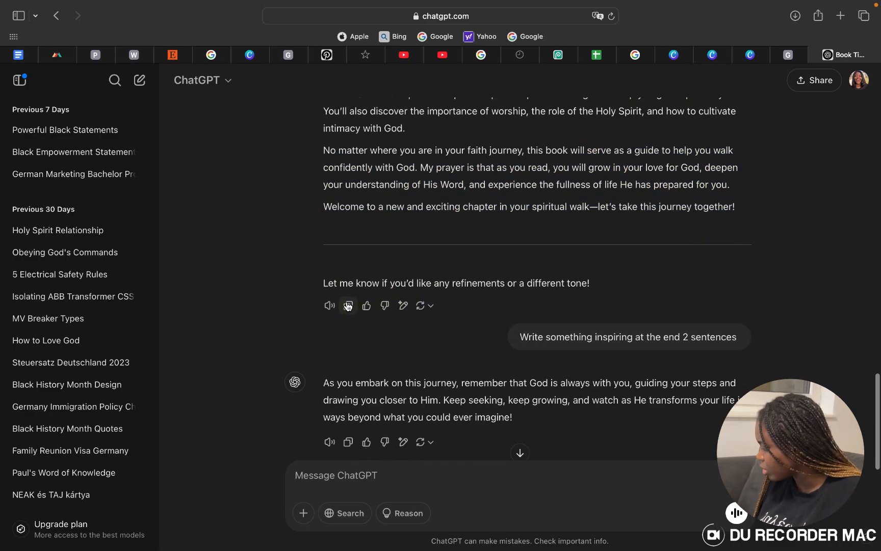
Return to the INTRODUCTION design in Canva and replace page 4's placeholder body text with the copied introduction
{"action": "left_click", "coordinate": [713, 55]}
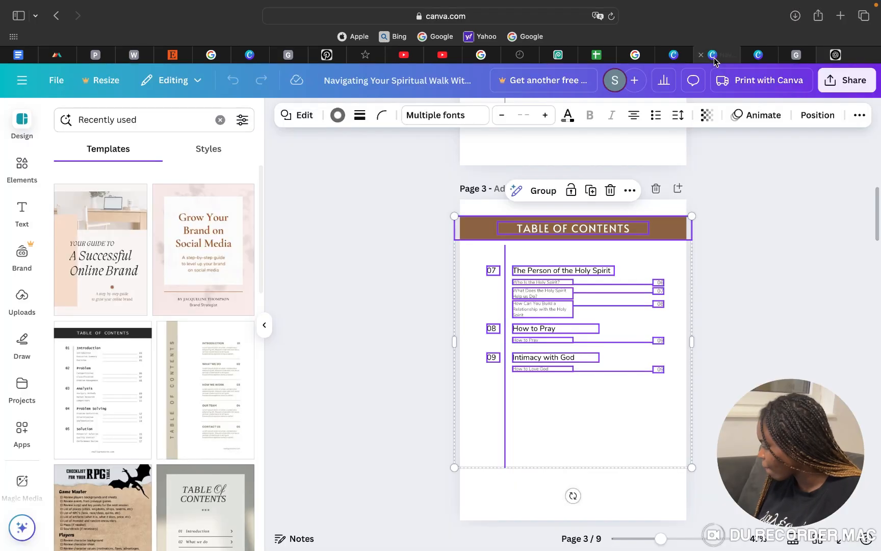
{"action": "left_click", "coordinate": [686, 57]}
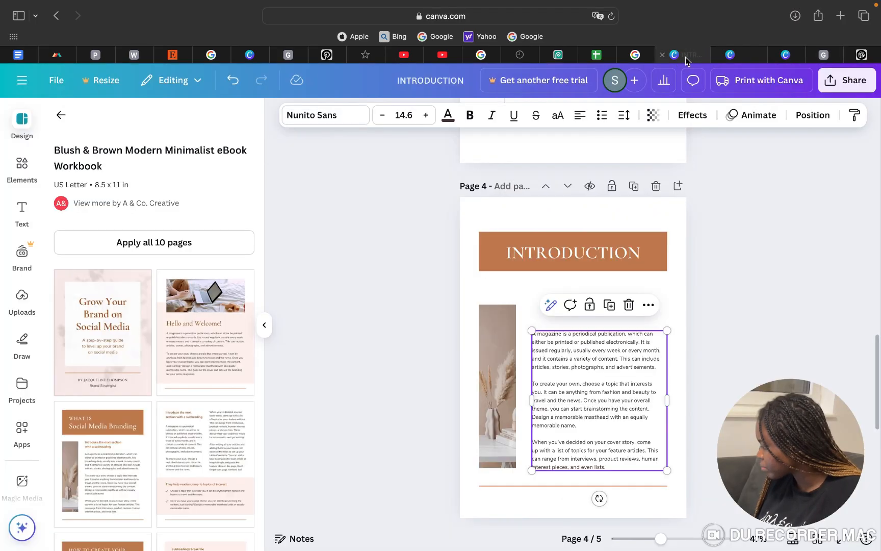
{"action": "double_click", "coordinate": [619, 382]}
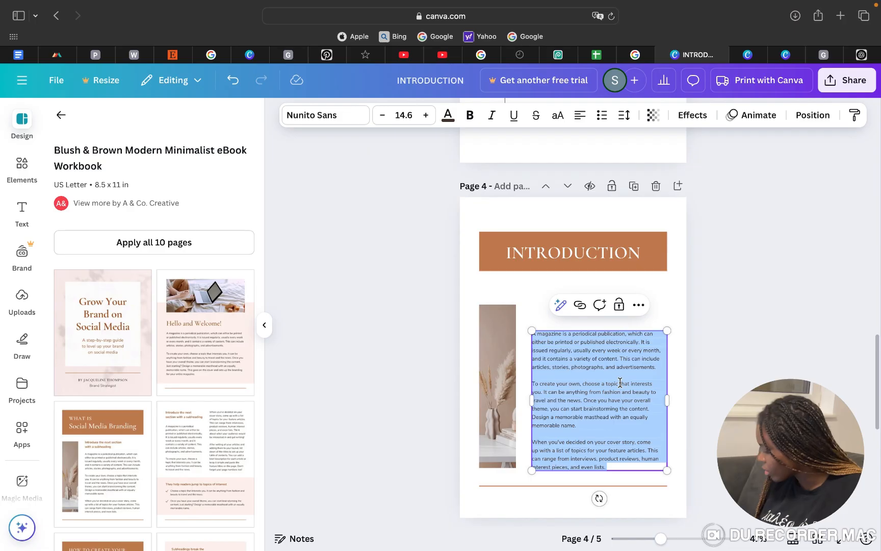
{"action": "key", "text": "super+v"}
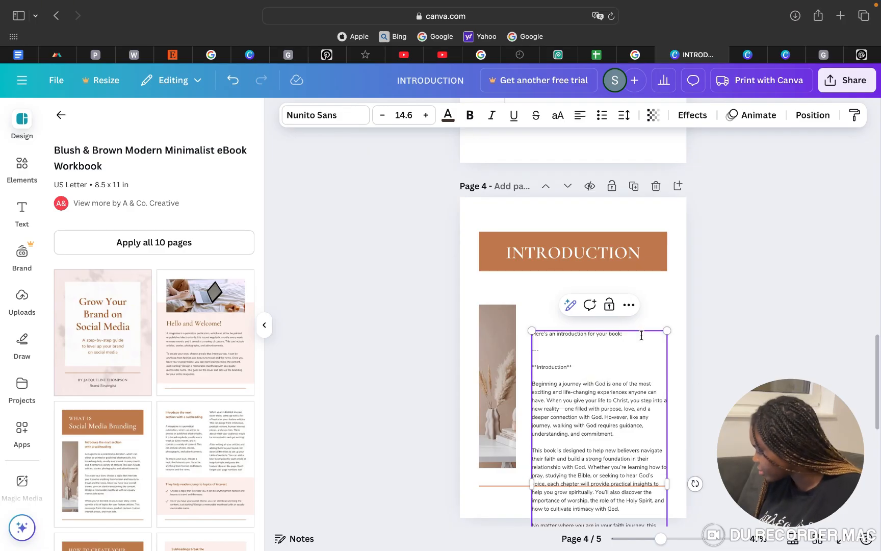
Delete the "Here's an introduction for your book:" lead-in, the "**Introduction**" line and the blank line above the first paragraph
{"action": "left_click_drag", "start_coordinate": [584, 367], "coordinate": [533, 333]}
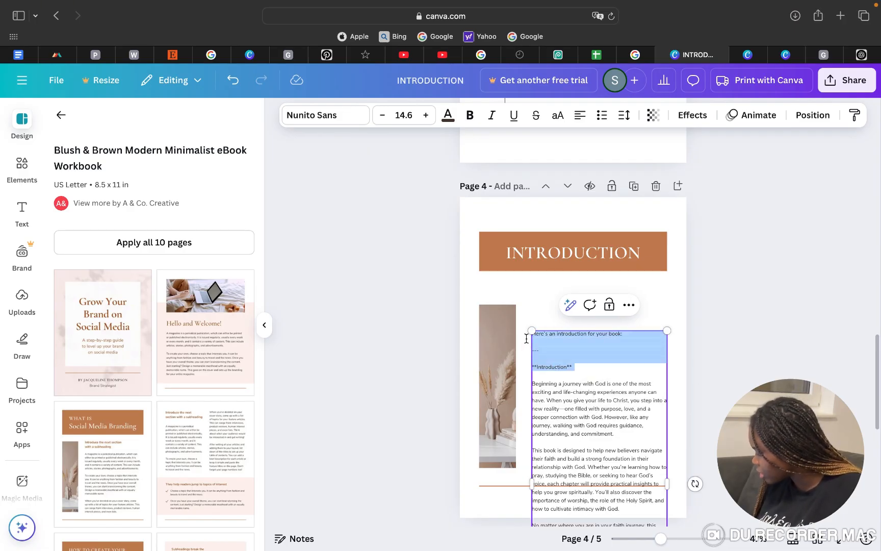
{"action": "key", "text": "BackSpace"}
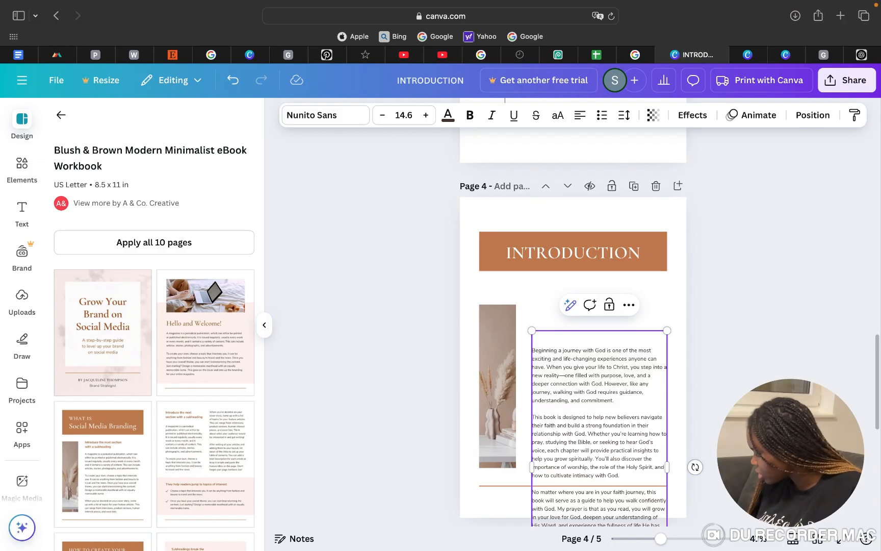
{"action": "key", "text": "BackSpace"}
Remove the closing dashes and the "Let me know if you'd like any refinements or a different tone!" sentence from the body text
{"action": "scroll", "coordinate": [647, 363], "scroll_direction": "down", "scroll_amount": 5}
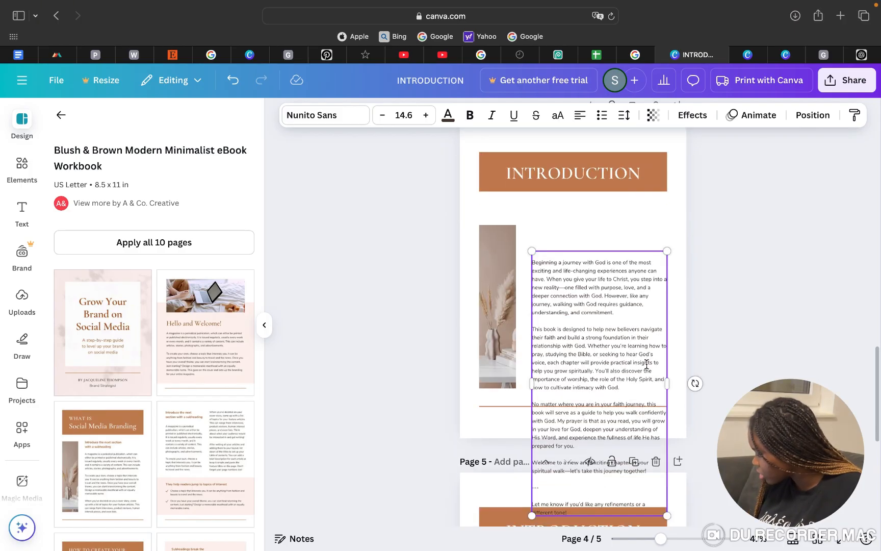
{"action": "left_click_drag", "start_coordinate": [653, 428], "coordinate": [536, 408]}
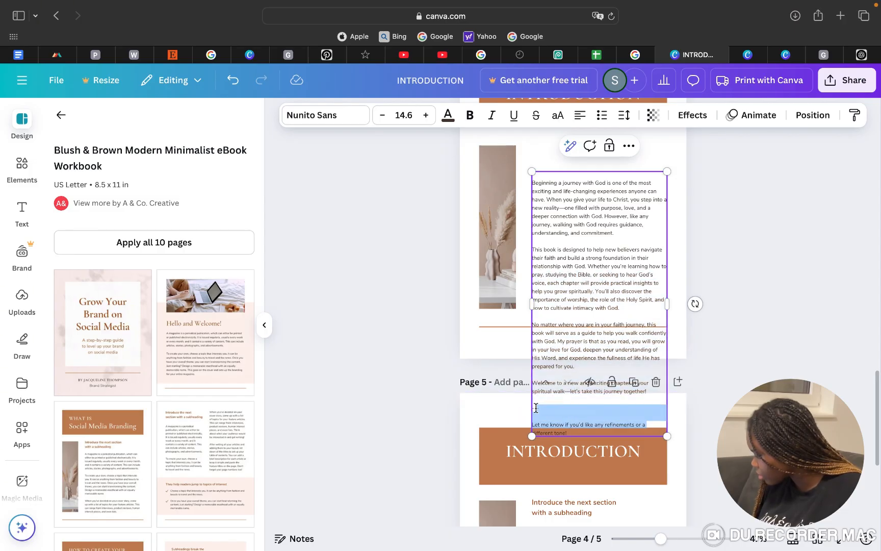
{"action": "key", "text": "BackSpace"}
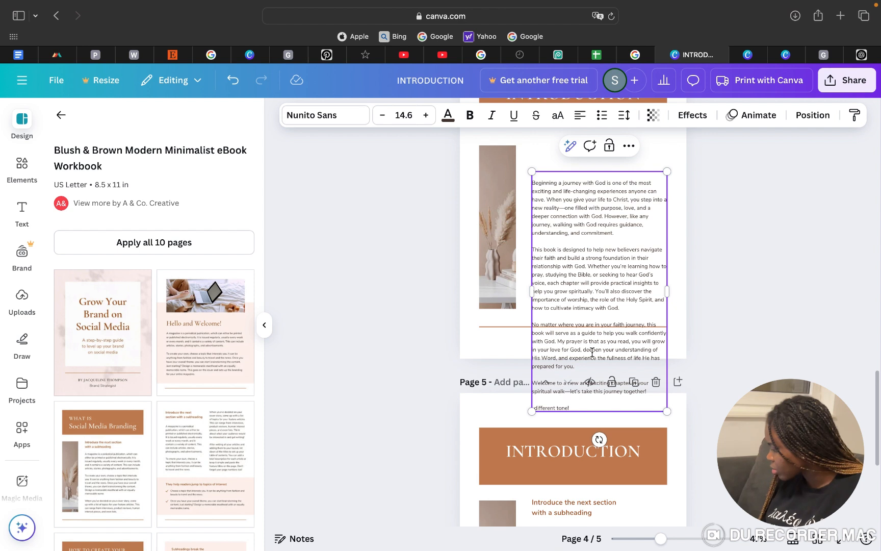
{"action": "left_click_drag", "start_coordinate": [587, 405], "coordinate": [534, 402]}
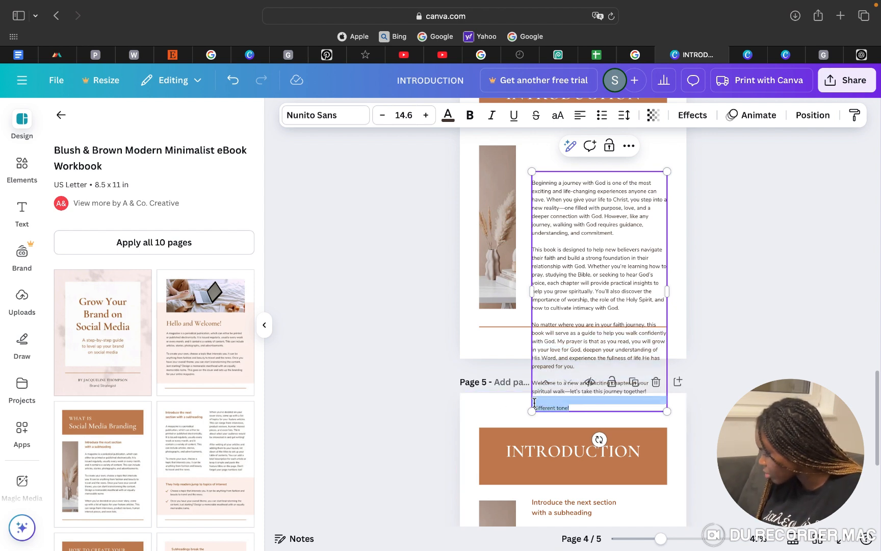
{"action": "key", "text": "BackSpace"}
{"action": "key", "text": "BackSpace"}
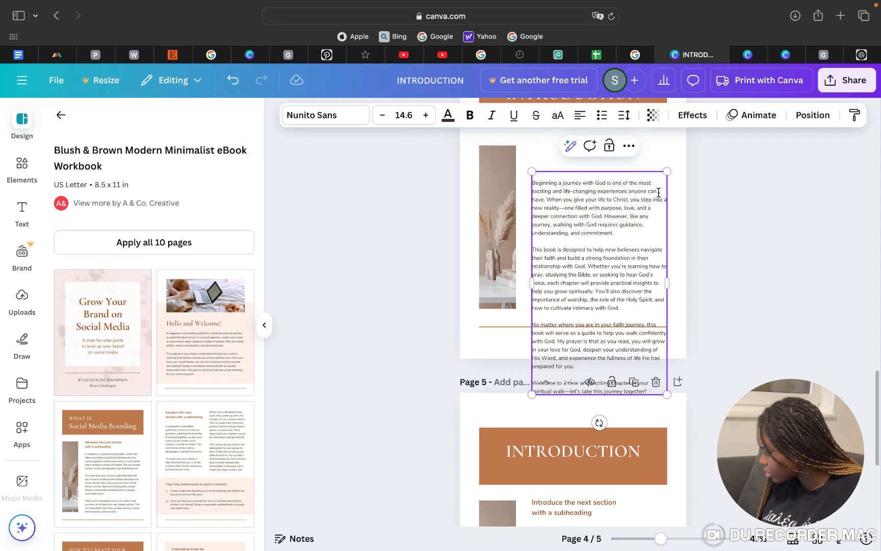
Set the last paragraph's font size to 13.6 and move the body text box up to just below the brown banner
{"action": "left_click", "coordinate": [382, 115]}
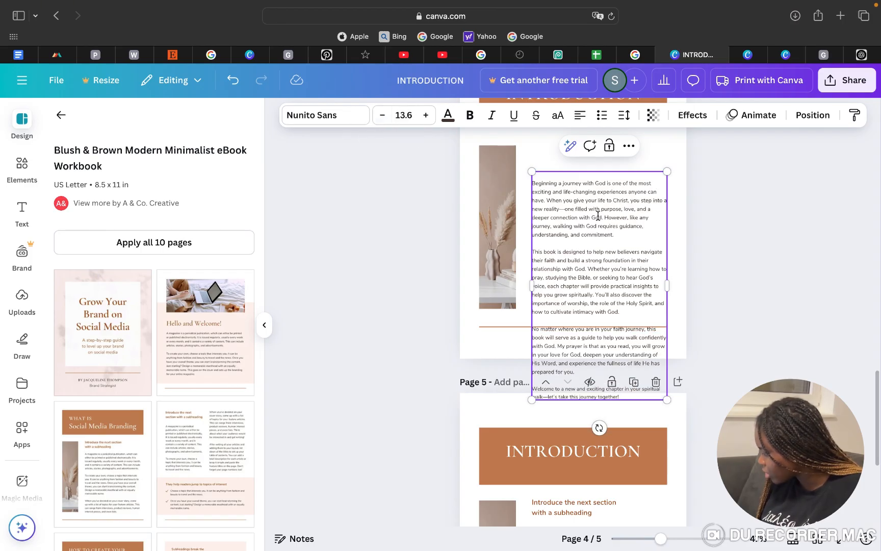
{"action": "left_click", "coordinate": [681, 232]}
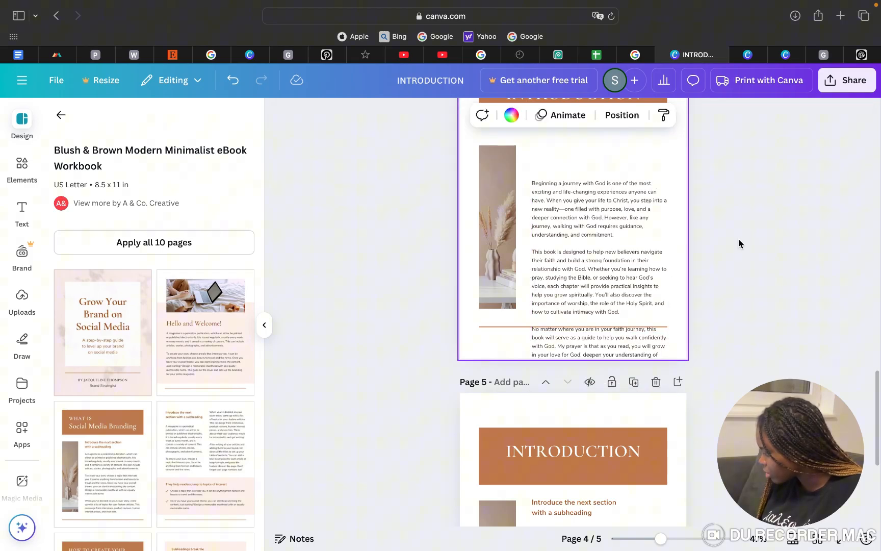
{"action": "left_click", "coordinate": [620, 251]}
{"action": "left_click_drag", "start_coordinate": [620, 249], "coordinate": [615, 184]}
{"action": "scroll", "coordinate": [599, 300], "scroll_direction": "up", "scroll_amount": 5}
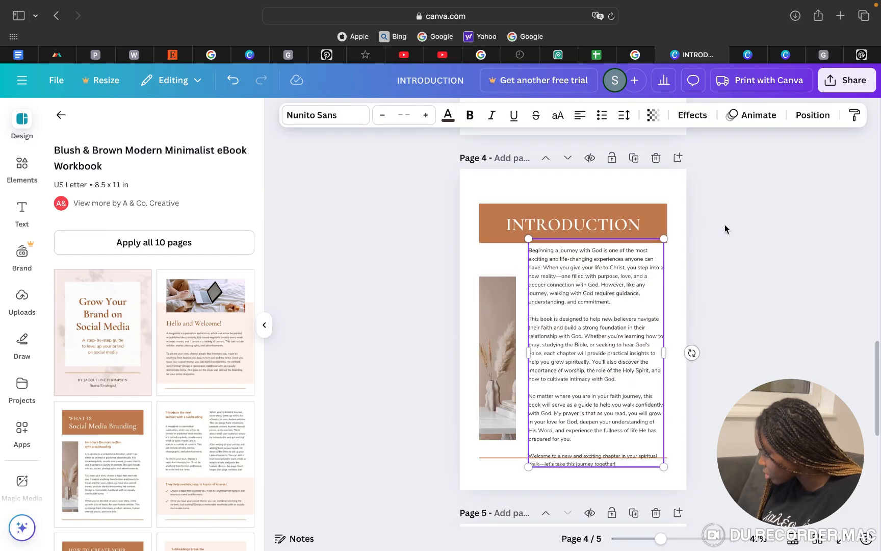
Set the opening paragraph's font size to 13.6 and move the vase photo up slightly beside the body text
{"action": "left_click", "coordinate": [601, 304]}
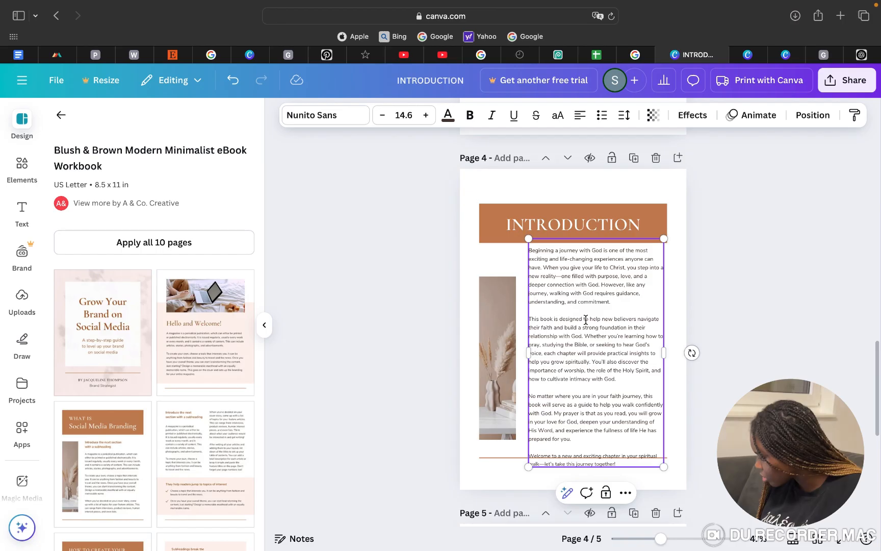
{"action": "left_click", "coordinate": [382, 116]}
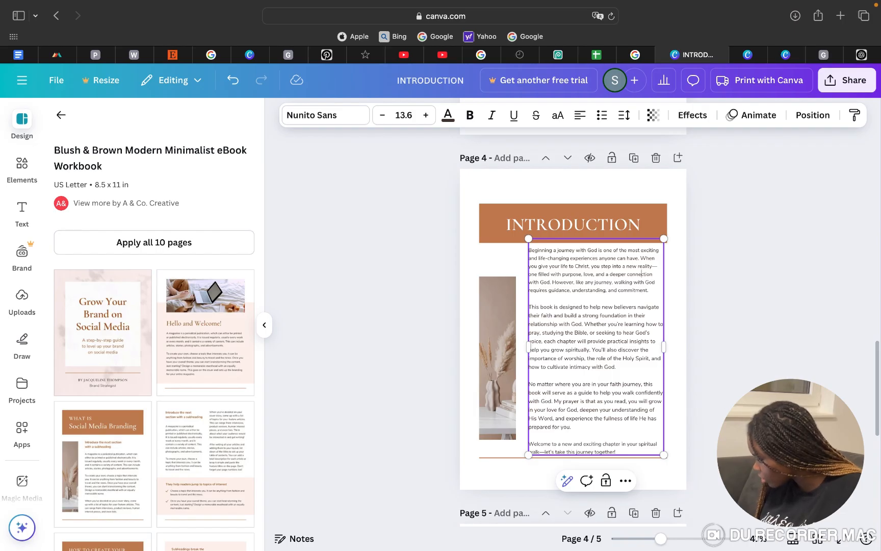
{"action": "left_click", "coordinate": [725, 368]}
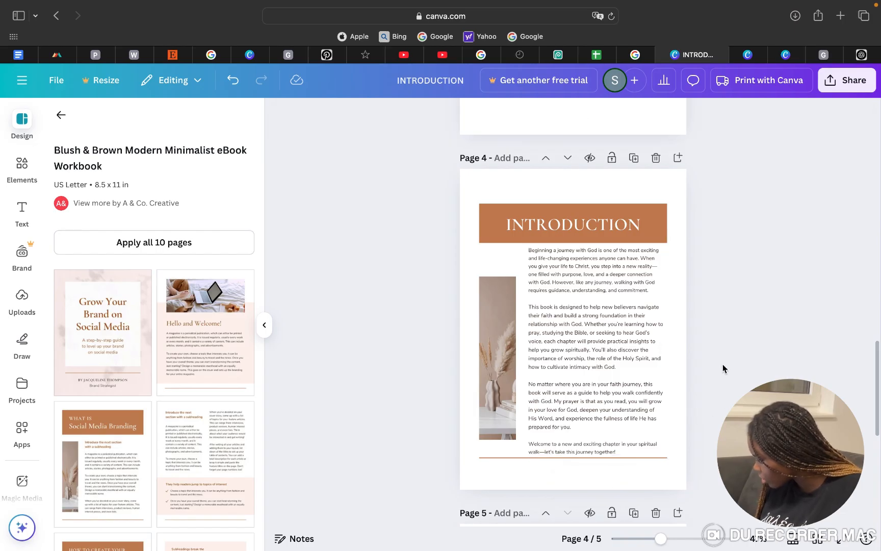
{"action": "left_click", "coordinate": [494, 353]}
{"action": "left_click_drag", "start_coordinate": [493, 352], "coordinate": [494, 338]}
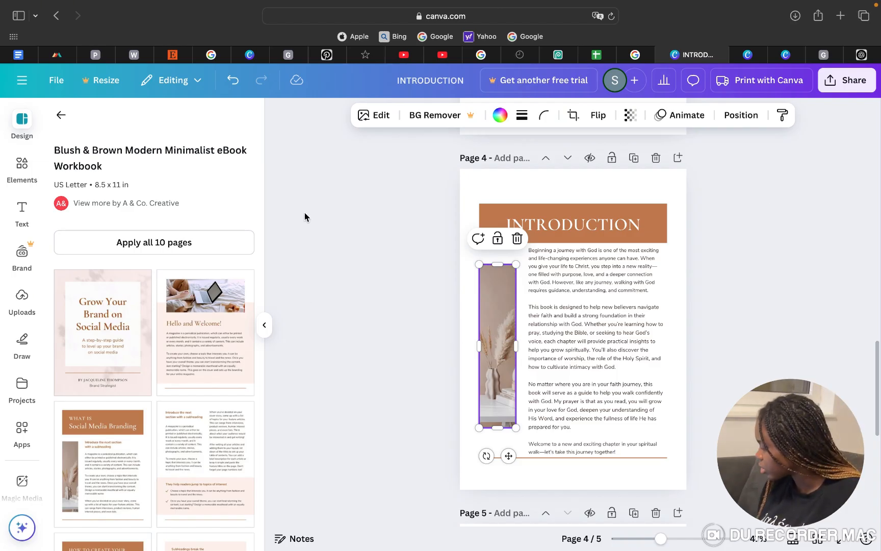
Search the elements library for "compass" and show all matching photos
{"action": "left_click", "coordinate": [62, 114]}
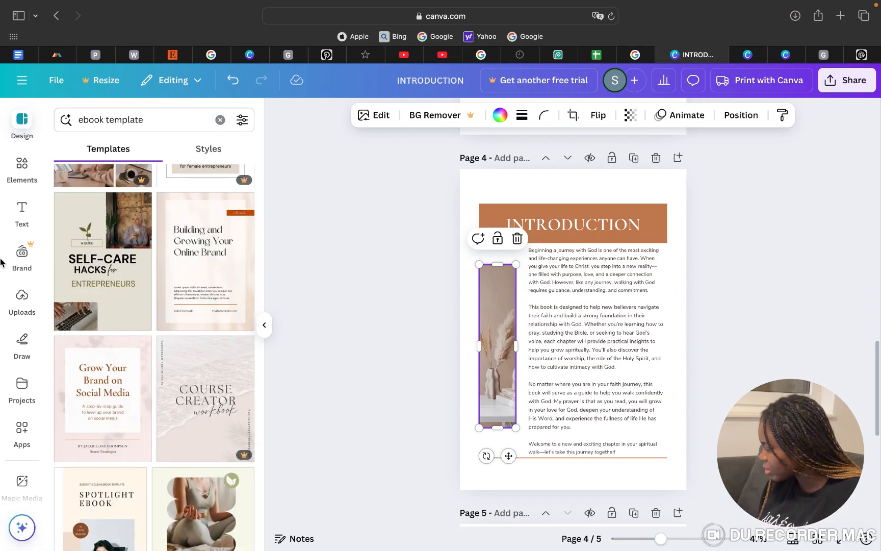
{"action": "left_click", "coordinate": [22, 165]}
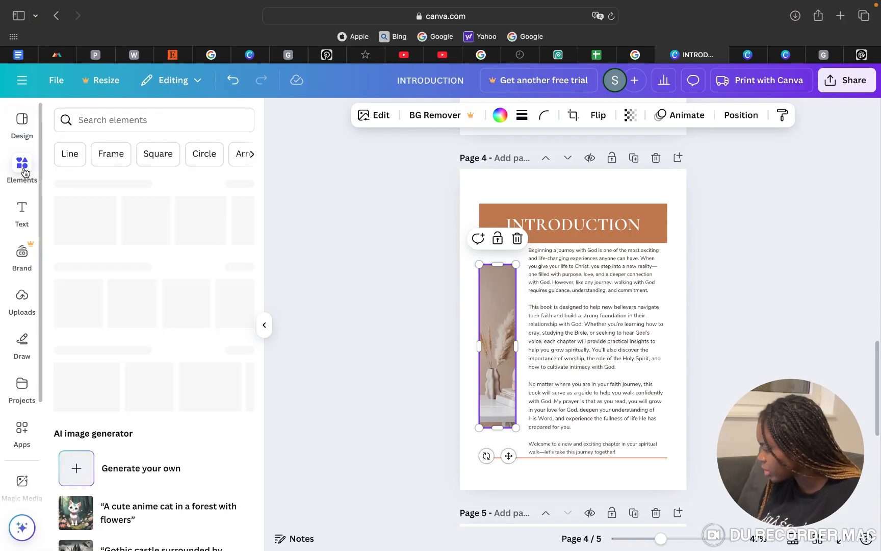
{"action": "left_click", "coordinate": [168, 122]}
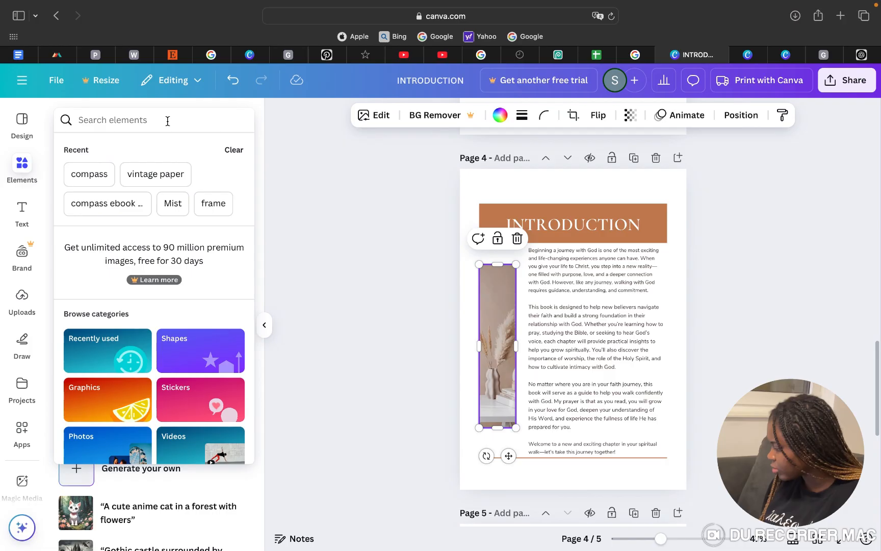
{"action": "type", "text": "COM"}
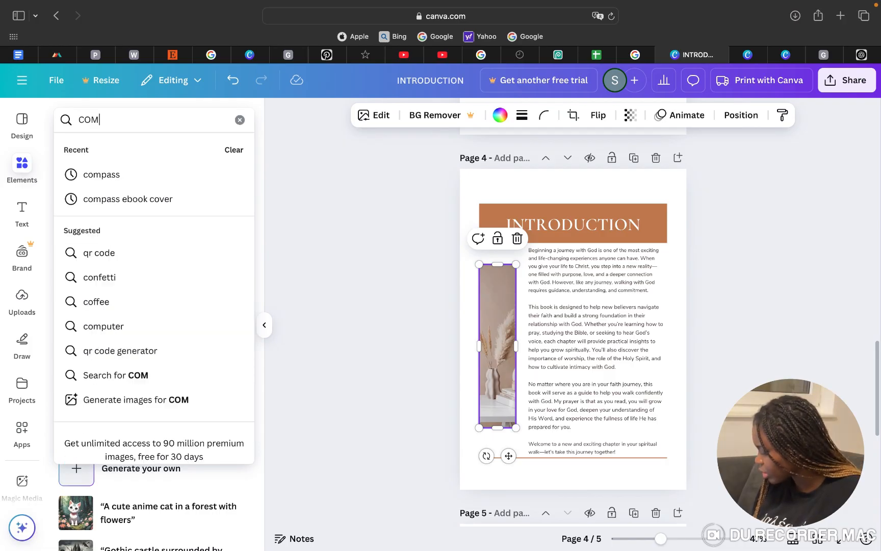
{"action": "left_click", "coordinate": [107, 178]}
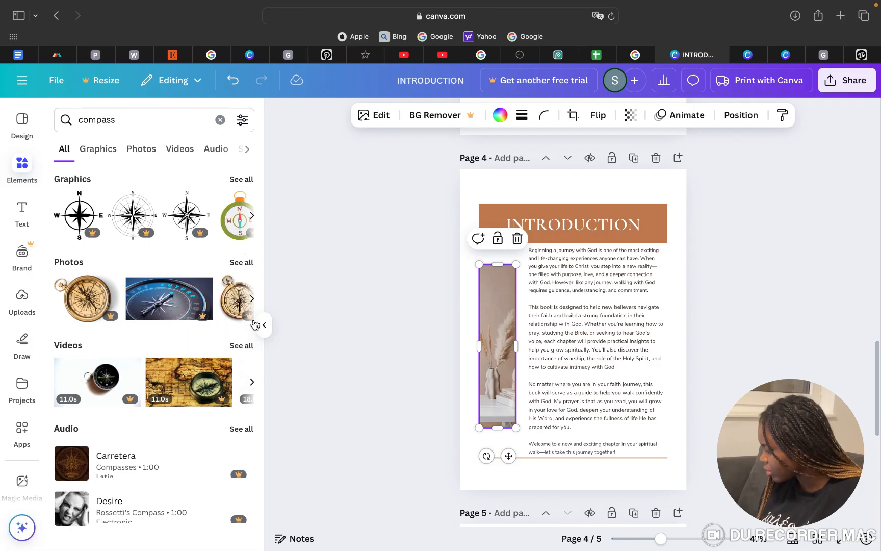
{"action": "left_click", "coordinate": [242, 262]}
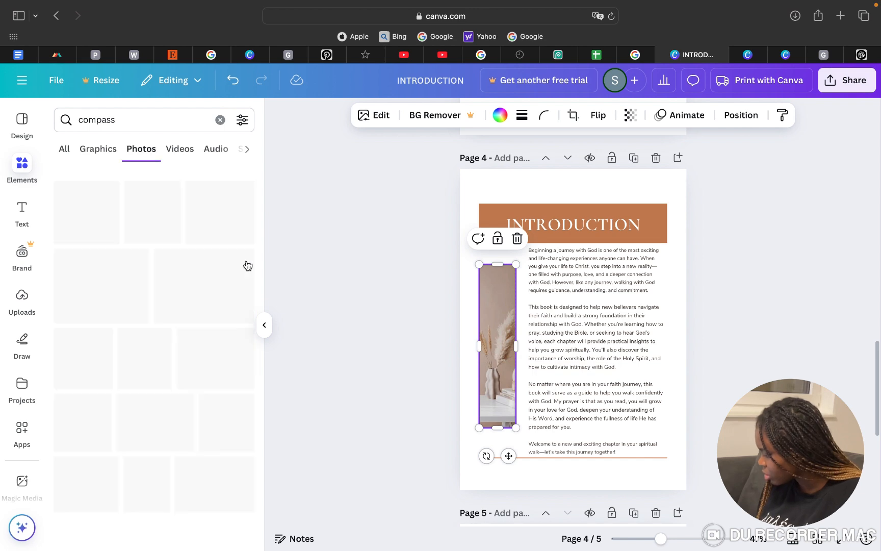
Replace the vase photo beside the Introduction text on page 4 with the dark reddish-brown vintage compass photo from the compass results
{"action": "scroll", "coordinate": [209, 375], "scroll_direction": "down", "scroll_amount": 15}
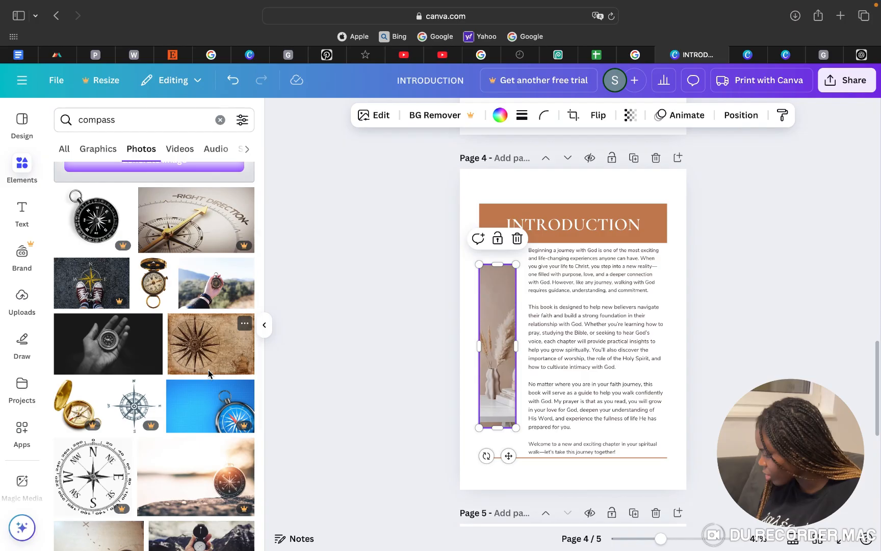
{"action": "scroll", "coordinate": [208, 373], "scroll_direction": "down", "scroll_amount": 5}
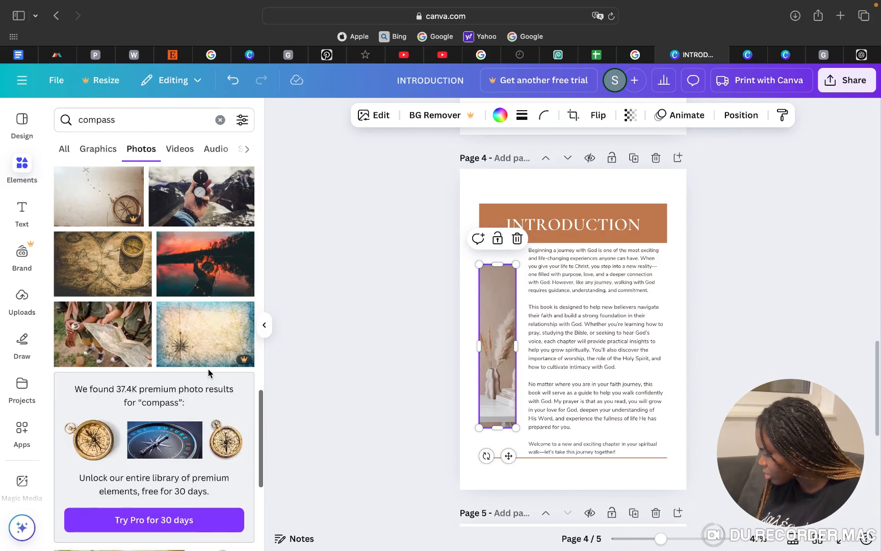
{"action": "scroll", "coordinate": [180, 298], "scroll_direction": "down", "scroll_amount": 4}
{"action": "scroll", "coordinate": [181, 291], "scroll_direction": "down", "scroll_amount": 10}
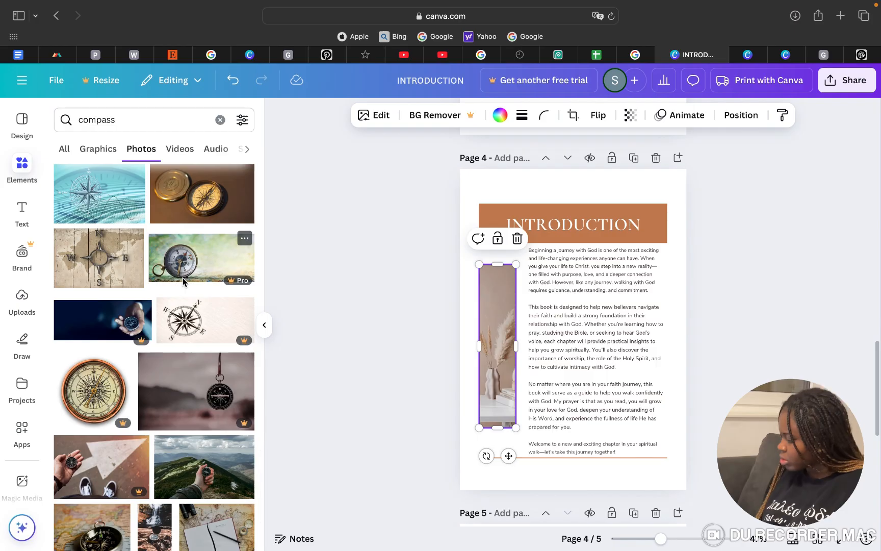
{"action": "scroll", "coordinate": [182, 279], "scroll_direction": "up", "scroll_amount": 5}
{"action": "scroll", "coordinate": [182, 280], "scroll_direction": "up", "scroll_amount": 5}
{"action": "scroll", "coordinate": [183, 279], "scroll_direction": "up", "scroll_amount": 10}
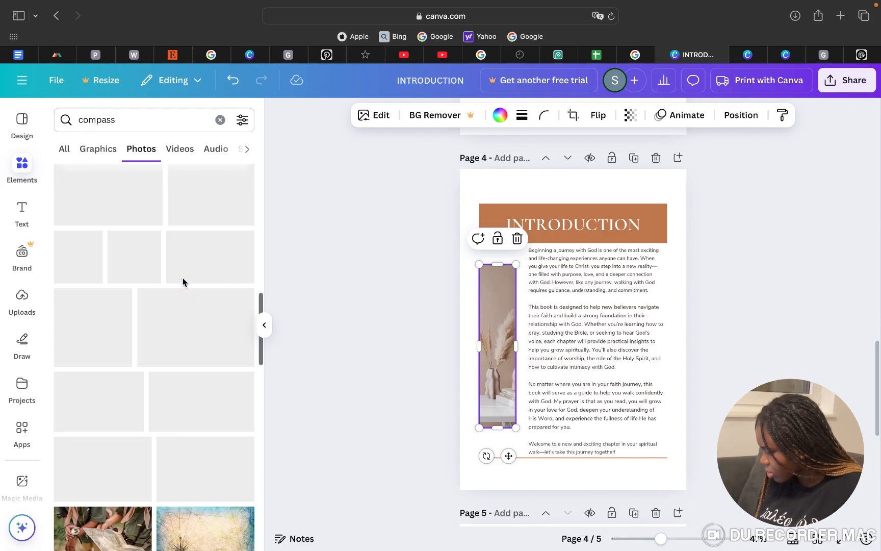
{"action": "scroll", "coordinate": [183, 277], "scroll_direction": "up", "scroll_amount": 4}
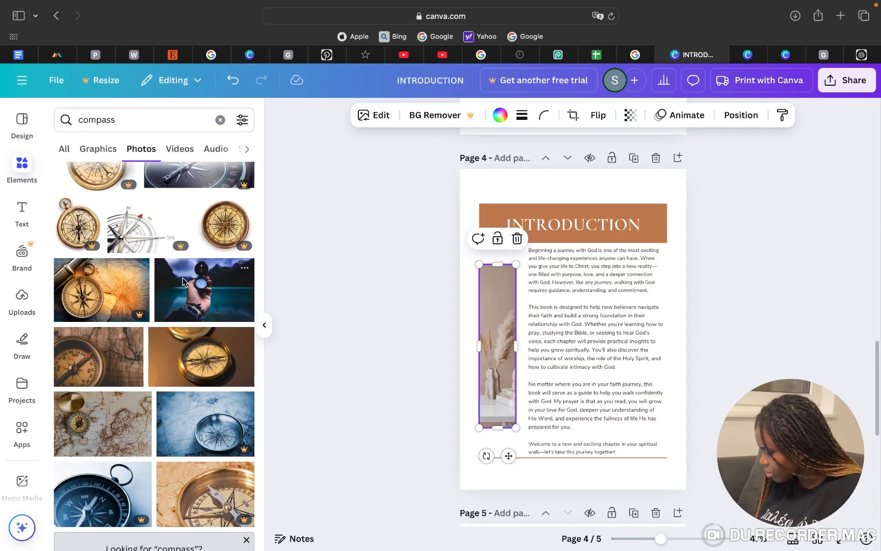
{"action": "scroll", "coordinate": [183, 281], "scroll_direction": "up", "scroll_amount": 2}
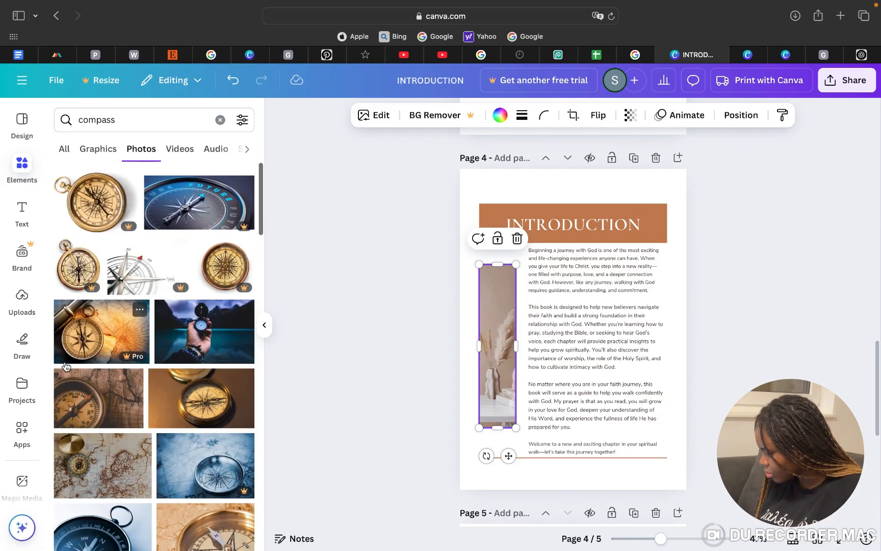
{"action": "scroll", "coordinate": [117, 387], "scroll_direction": "down", "scroll_amount": 10}
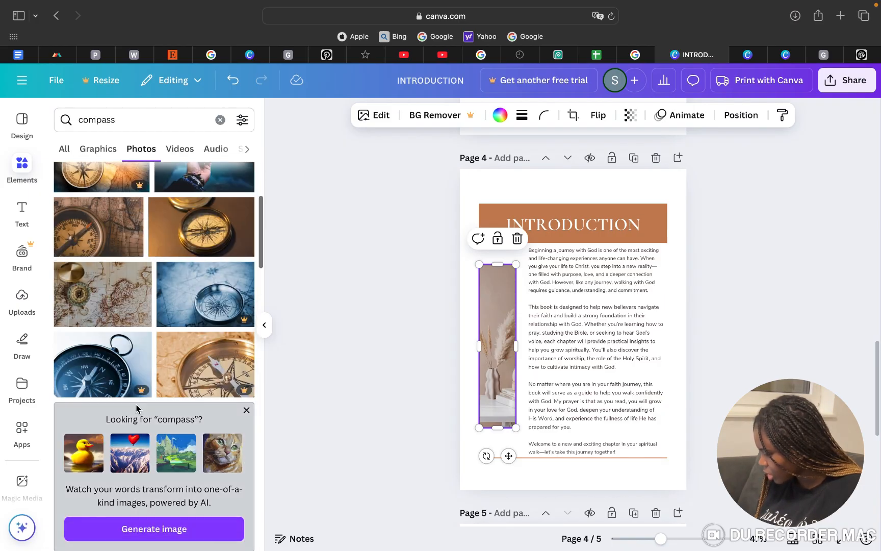
{"action": "scroll", "coordinate": [136, 408], "scroll_direction": "down", "scroll_amount": 3}
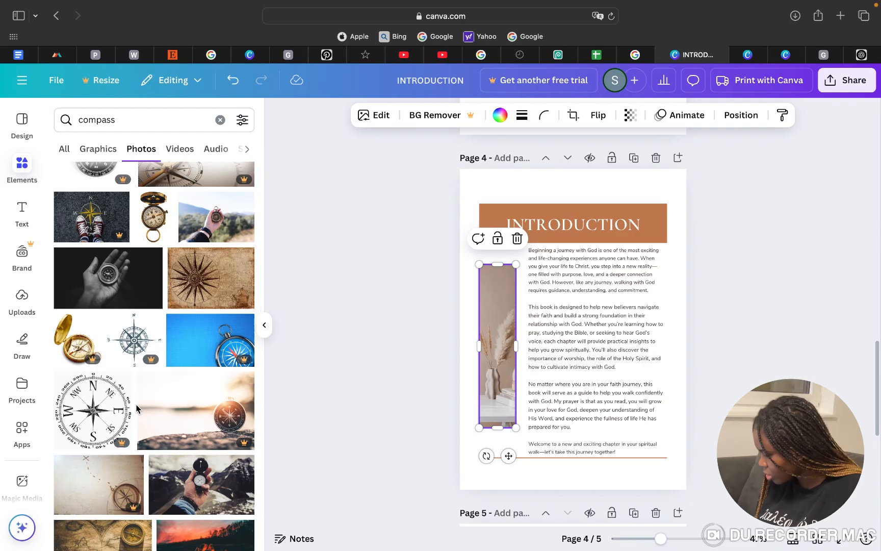
{"action": "scroll", "coordinate": [137, 408], "scroll_direction": "down", "scroll_amount": 4}
{"action": "scroll", "coordinate": [136, 408], "scroll_direction": "down", "scroll_amount": 15}
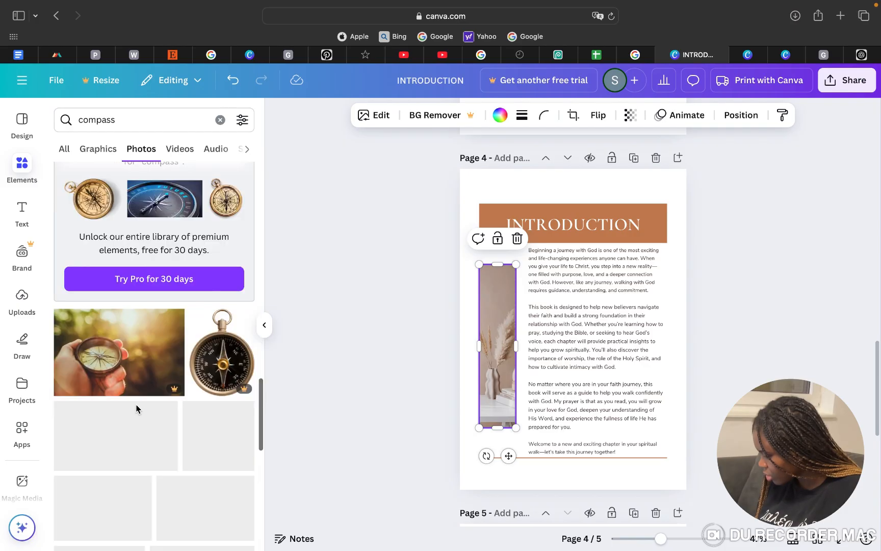
{"action": "scroll", "coordinate": [137, 406], "scroll_direction": "down", "scroll_amount": 6}
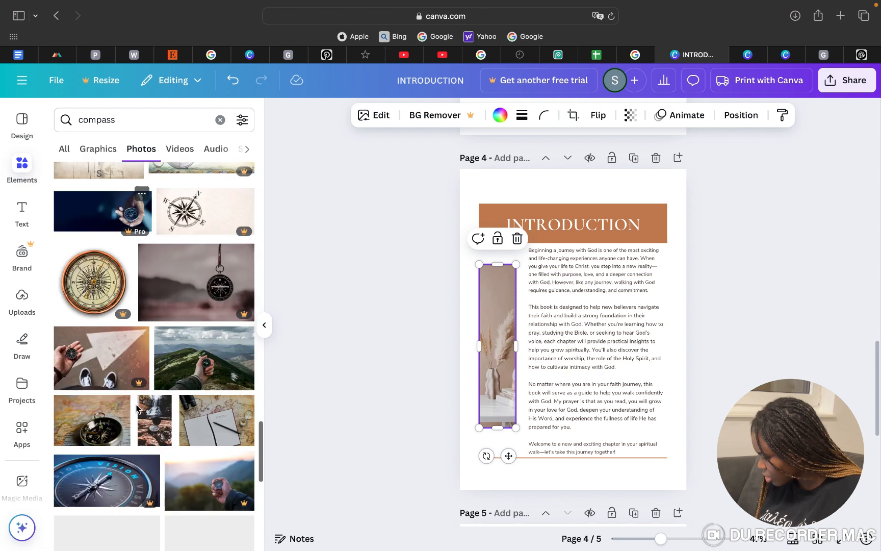
{"action": "scroll", "coordinate": [137, 408], "scroll_direction": "down", "scroll_amount": 6}
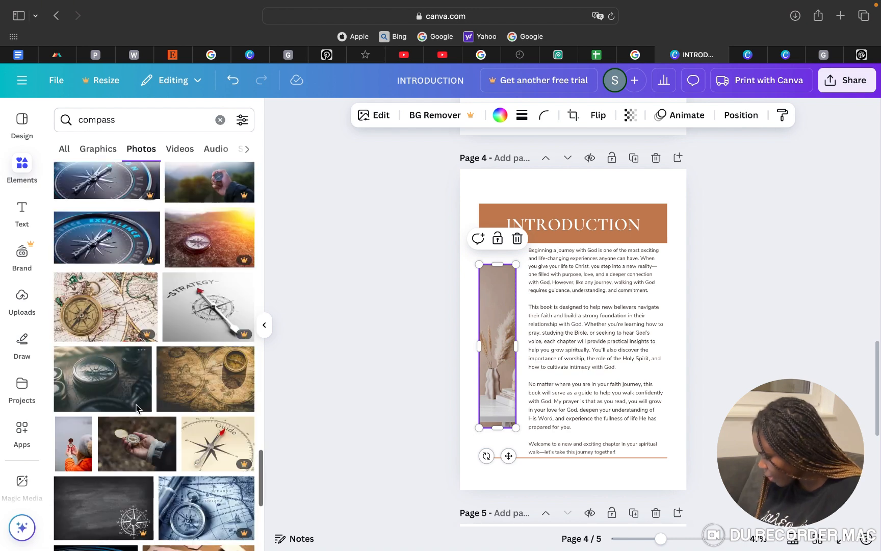
{"action": "scroll", "coordinate": [137, 408], "scroll_direction": "down", "scroll_amount": 5}
{"action": "scroll", "coordinate": [136, 408], "scroll_direction": "down", "scroll_amount": 4}
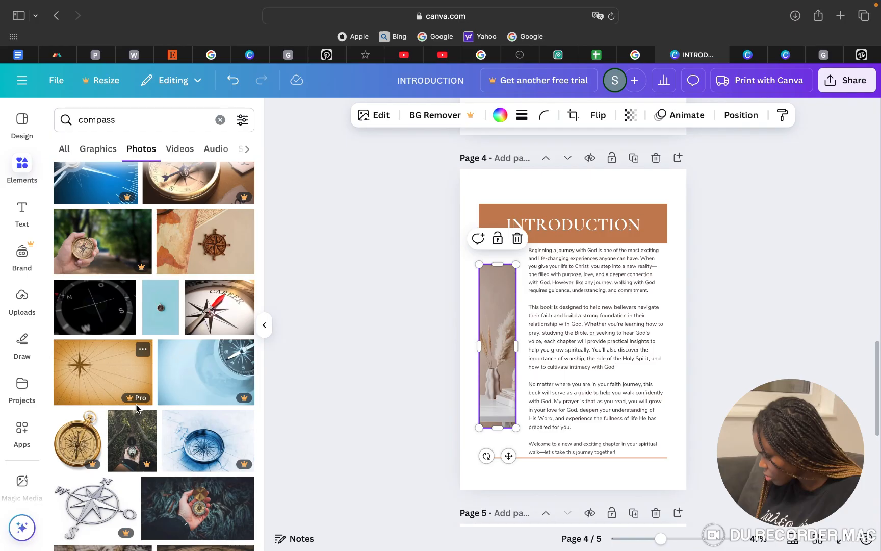
{"action": "scroll", "coordinate": [136, 408], "scroll_direction": "down", "scroll_amount": 6}
{"action": "scroll", "coordinate": [136, 408], "scroll_direction": "down", "scroll_amount": 4}
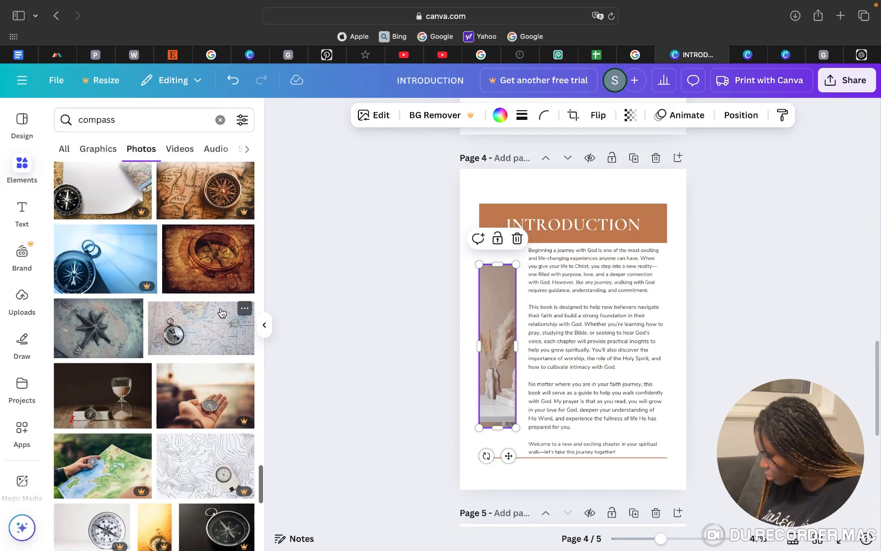
{"action": "left_click", "coordinate": [230, 278]}
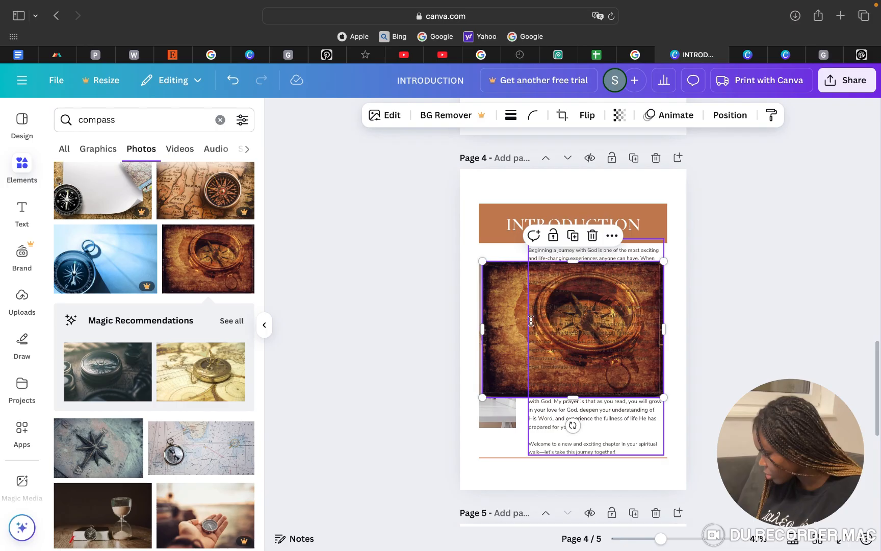
{"action": "left_click_drag", "start_coordinate": [502, 348], "coordinate": [481, 365]}
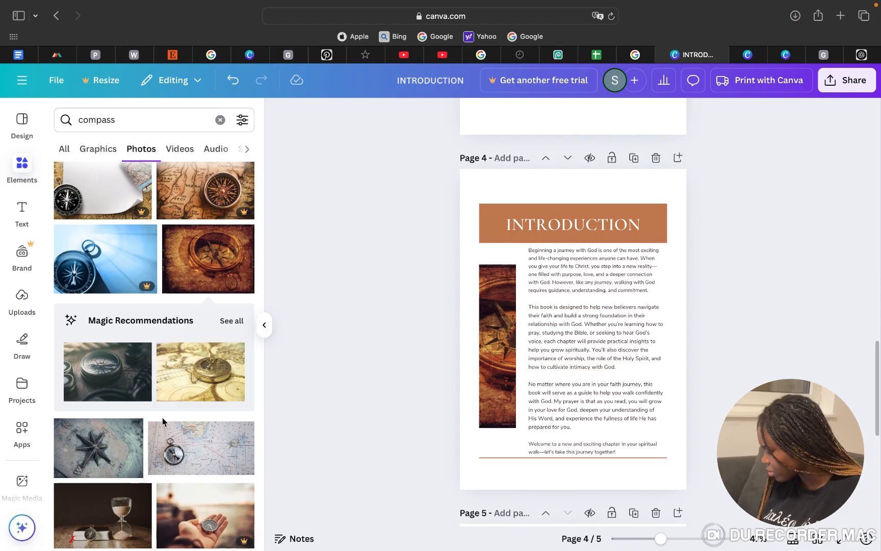
{"action": "scroll", "coordinate": [182, 467], "scroll_direction": "down", "scroll_amount": 10}
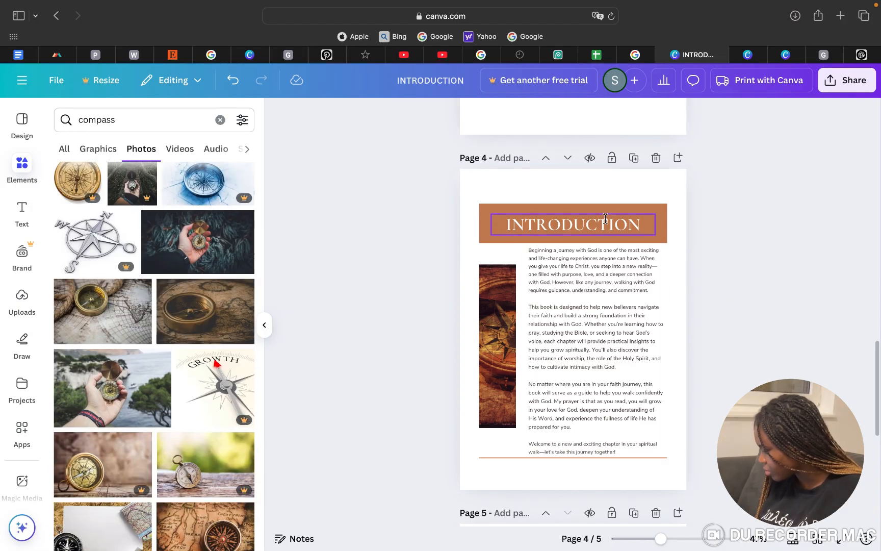
Recolour the Introduction banner on page 4 with the muted medium-brown document colour, after trying the rust-brown one
{"action": "left_click", "coordinate": [663, 223]}
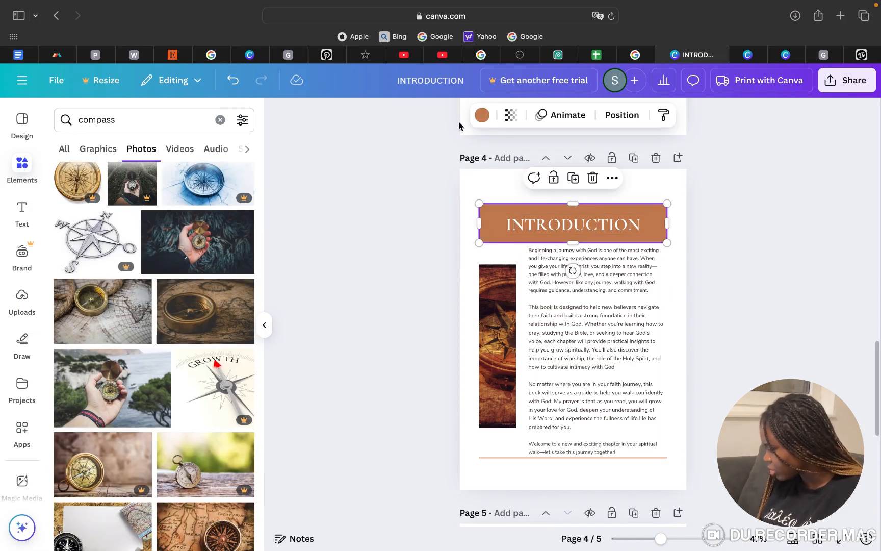
{"action": "left_click", "coordinate": [482, 115]}
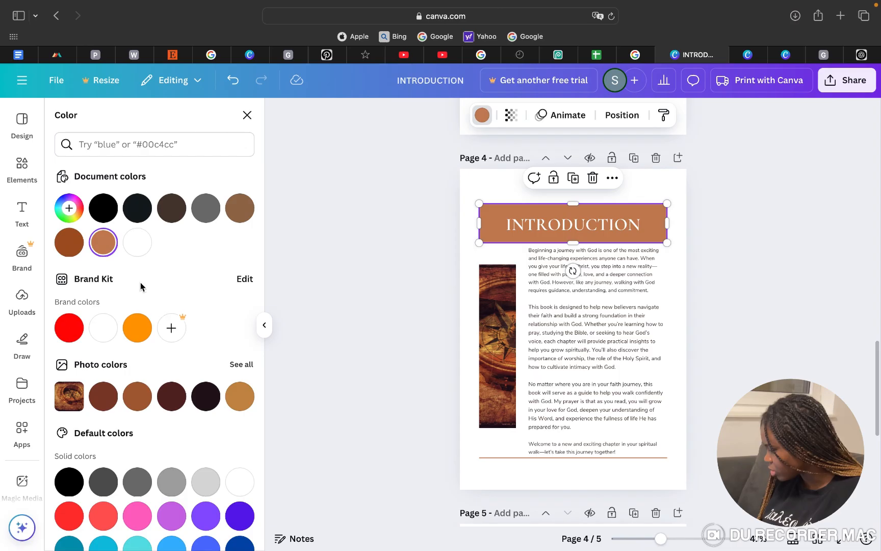
{"action": "left_click", "coordinate": [69, 241]}
{"action": "scroll", "coordinate": [326, 298], "scroll_direction": "up", "scroll_amount": 4}
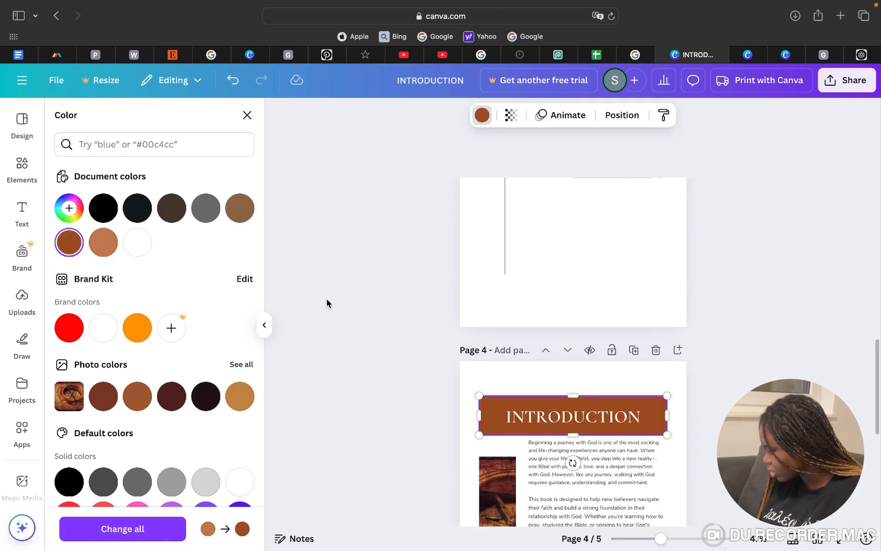
{"action": "scroll", "coordinate": [327, 301], "scroll_direction": "up", "scroll_amount": 3}
{"action": "scroll", "coordinate": [326, 301], "scroll_direction": "down", "scroll_amount": 3}
{"action": "left_click", "coordinate": [238, 209]}
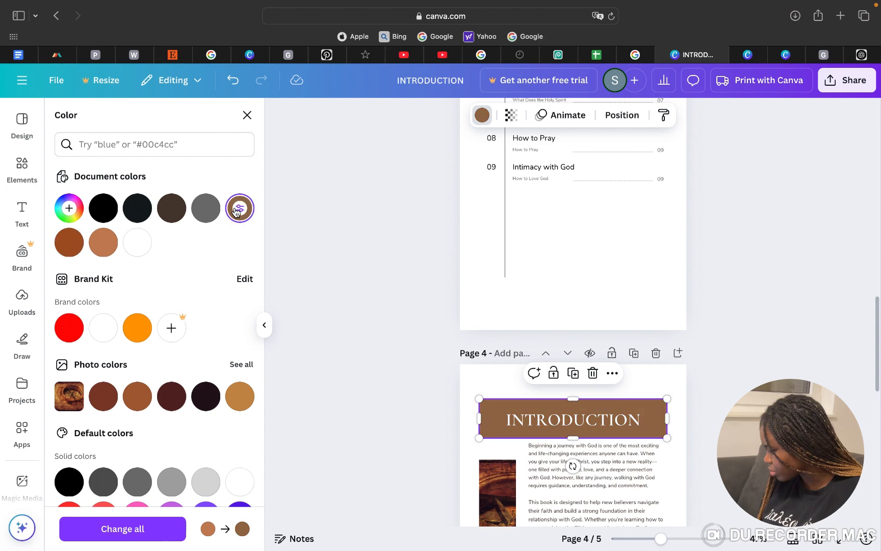
Set the font of the page 4 INTRODUCTION heading to Alata
{"action": "left_click", "coordinate": [585, 420]}
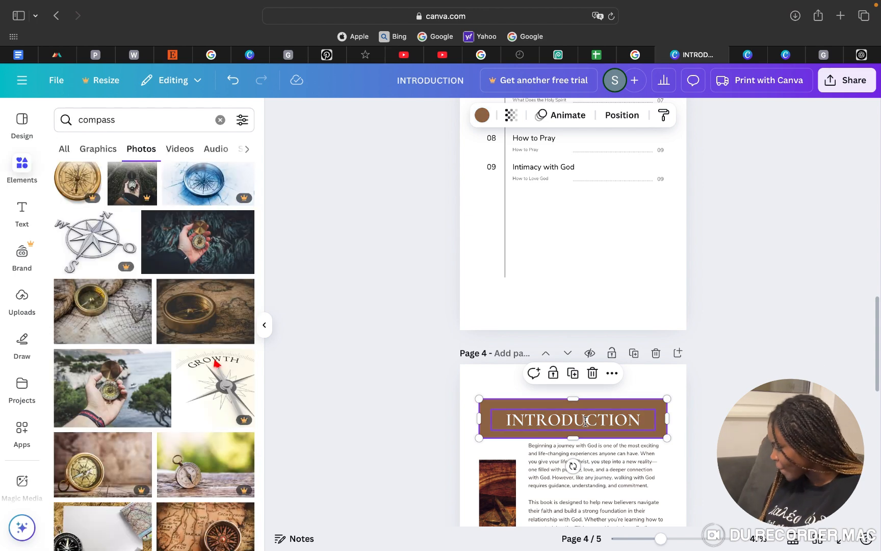
{"action": "left_click", "coordinate": [585, 420]}
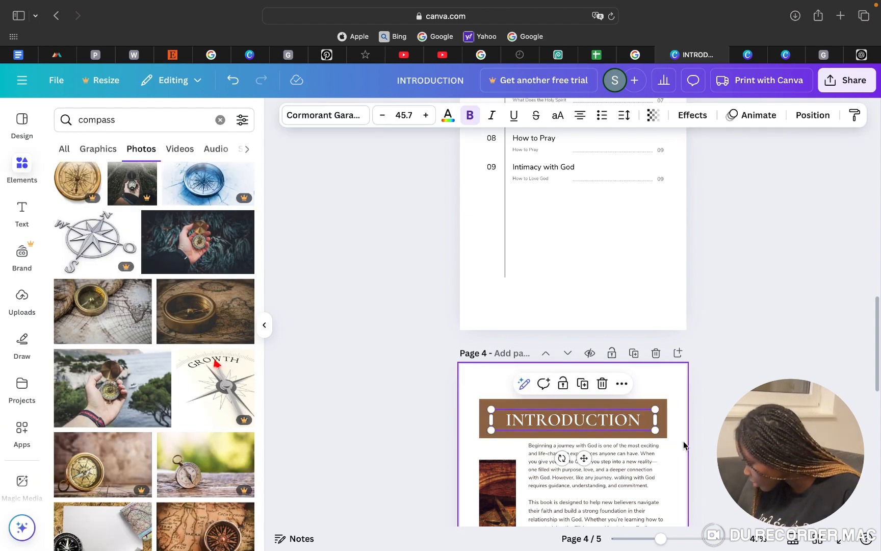
{"action": "scroll", "coordinate": [658, 392], "scroll_direction": "down", "scroll_amount": 3}
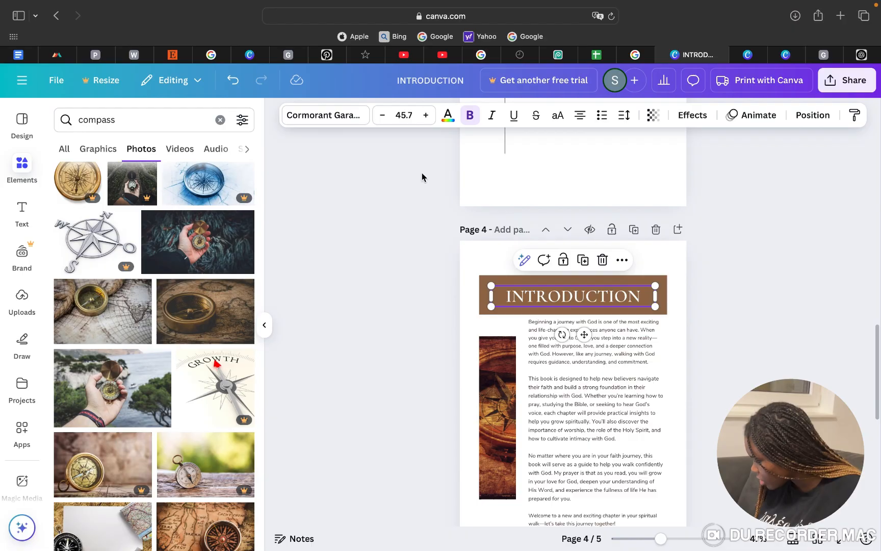
{"action": "left_click", "coordinate": [342, 116]}
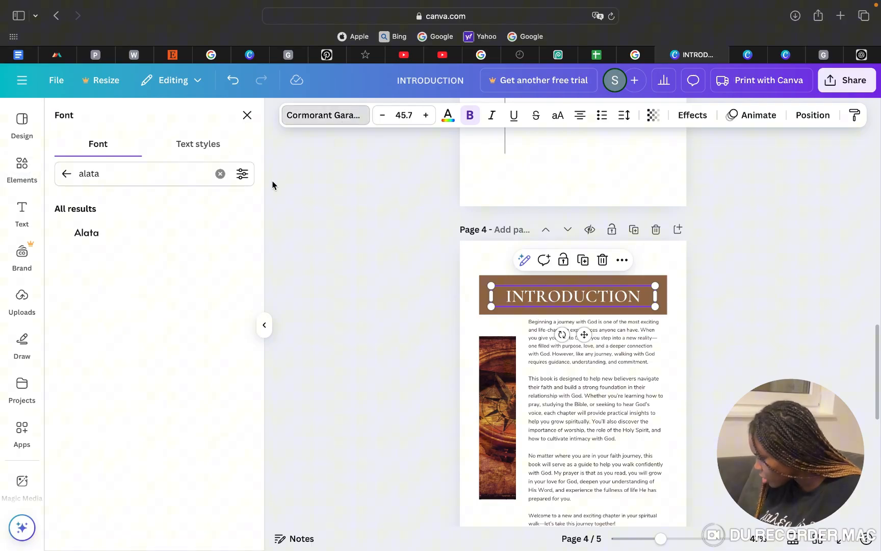
{"action": "left_click", "coordinate": [152, 239]}
{"action": "left_click", "coordinate": [737, 302]}
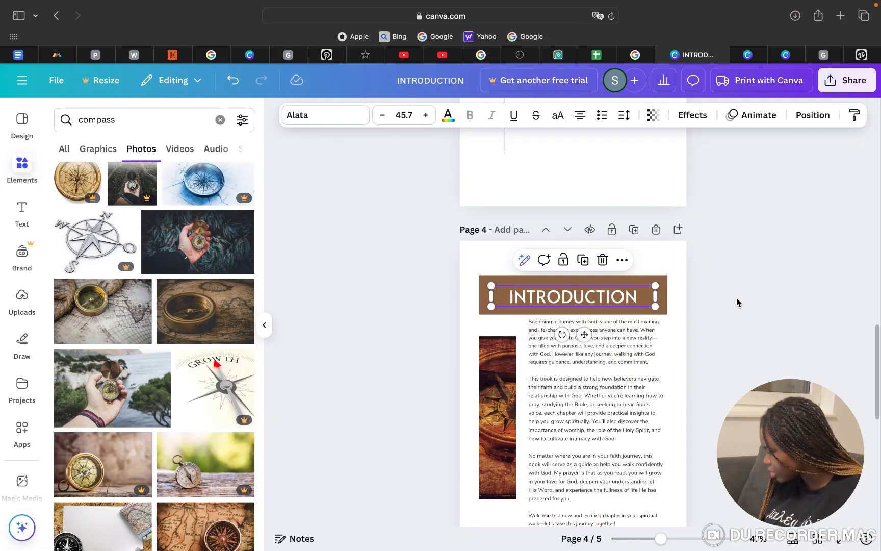
{"action": "left_click", "coordinate": [804, 310]}
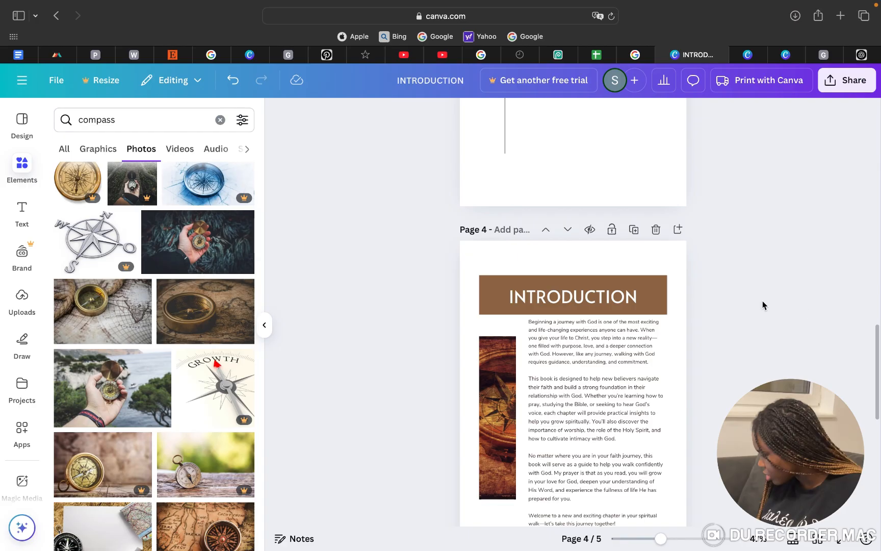
Replace the INTRODUCTION heading text on page 5 with "CHAPTER 1"
{"action": "scroll", "coordinate": [729, 223], "scroll_direction": "down", "scroll_amount": 3}
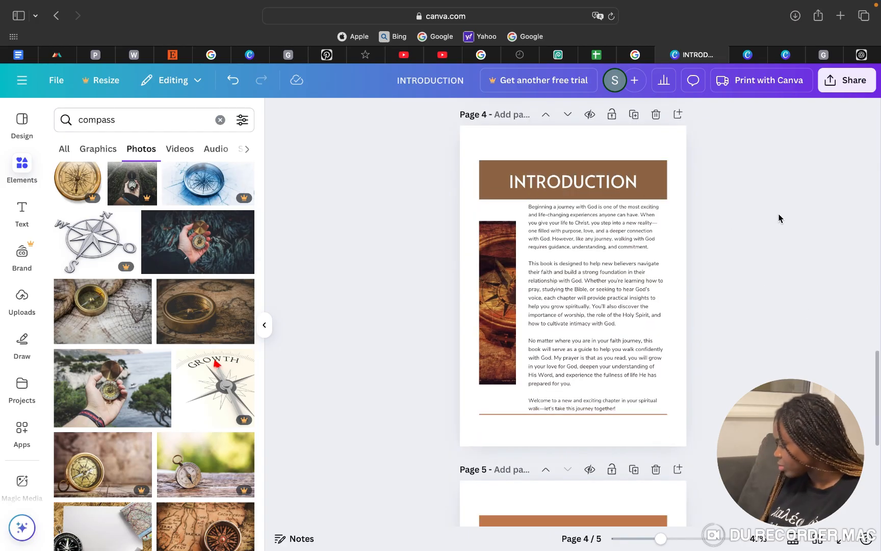
{"action": "scroll", "coordinate": [778, 219], "scroll_direction": "down", "scroll_amount": 4}
{"action": "scroll", "coordinate": [778, 219], "scroll_direction": "up", "scroll_amount": 6}
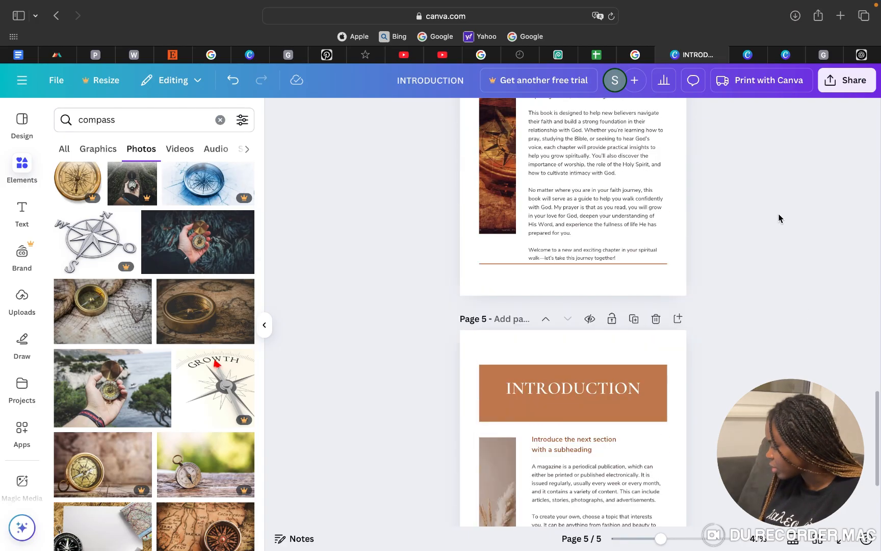
{"action": "scroll", "coordinate": [779, 218], "scroll_direction": "down", "scroll_amount": 7}
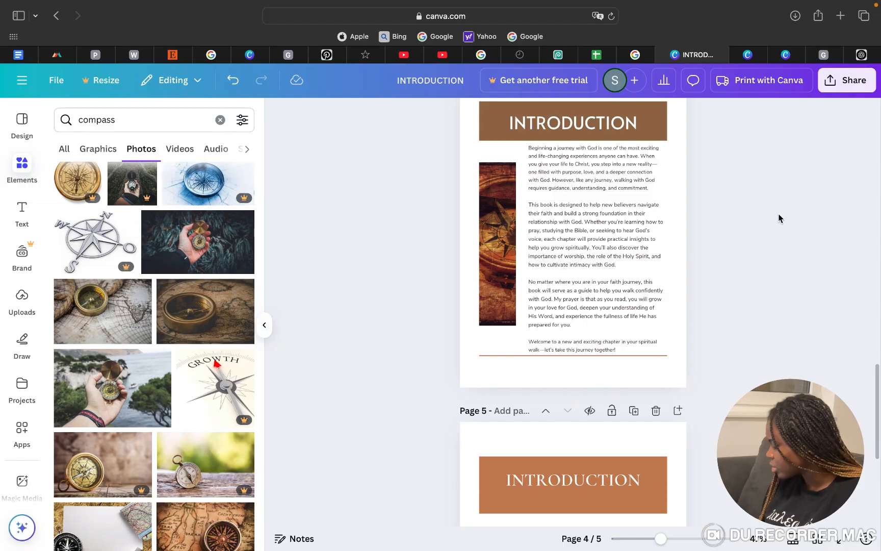
{"action": "left_click", "coordinate": [645, 250]}
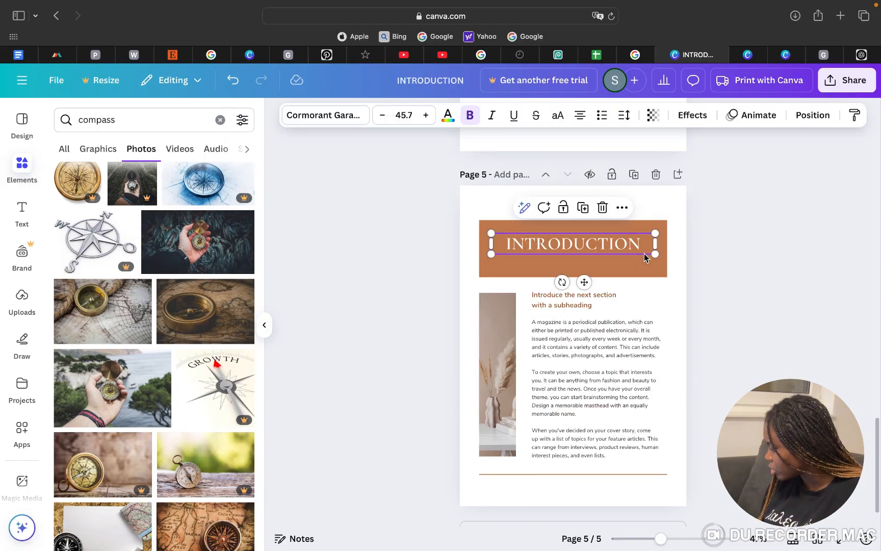
{"action": "double_click", "coordinate": [607, 243]}
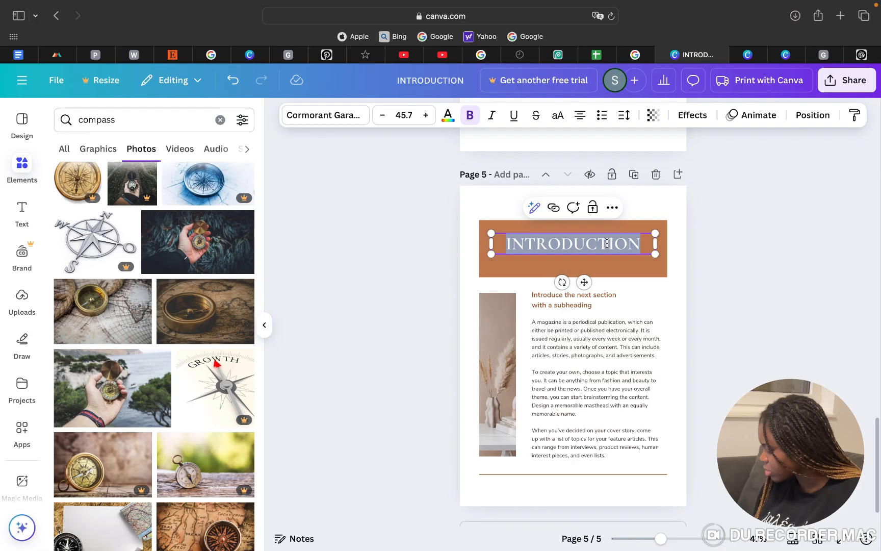
{"action": "type", "text": "CH"}
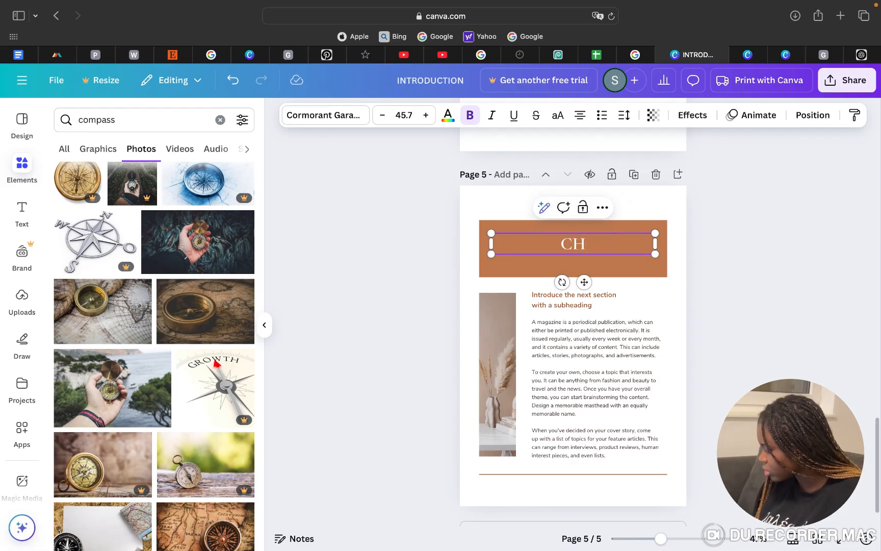
{"action": "type", "text": "APTER "}
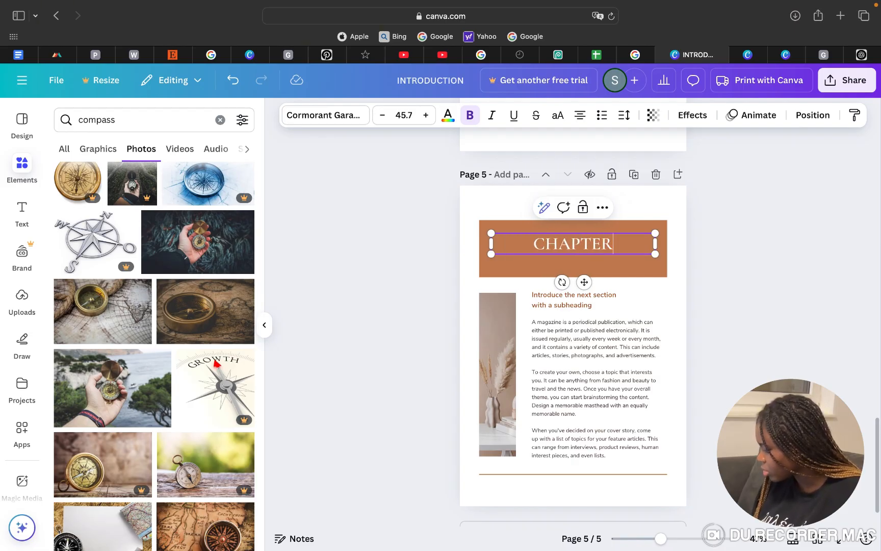
{"action": "type", "text": "1"}
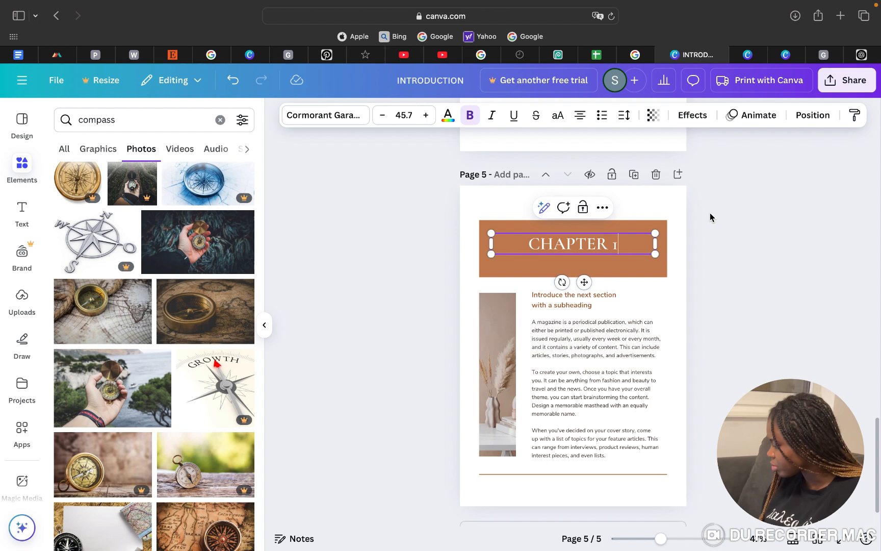
Set the font of the page 5 CHAPTER 1 heading to Alata and select the orange-brown banner behind it
{"action": "triple_click", "coordinate": [598, 243]}
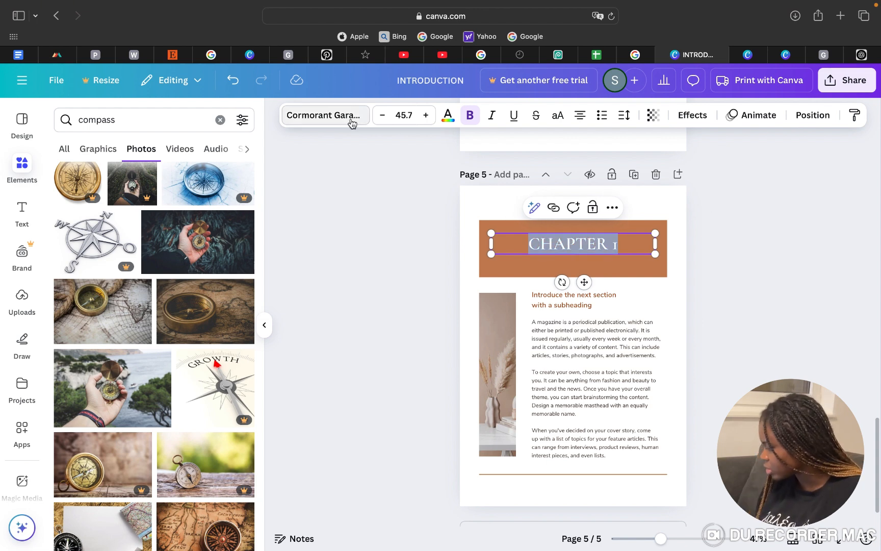
{"action": "left_click", "coordinate": [325, 115]}
{"action": "left_click", "coordinate": [106, 243]}
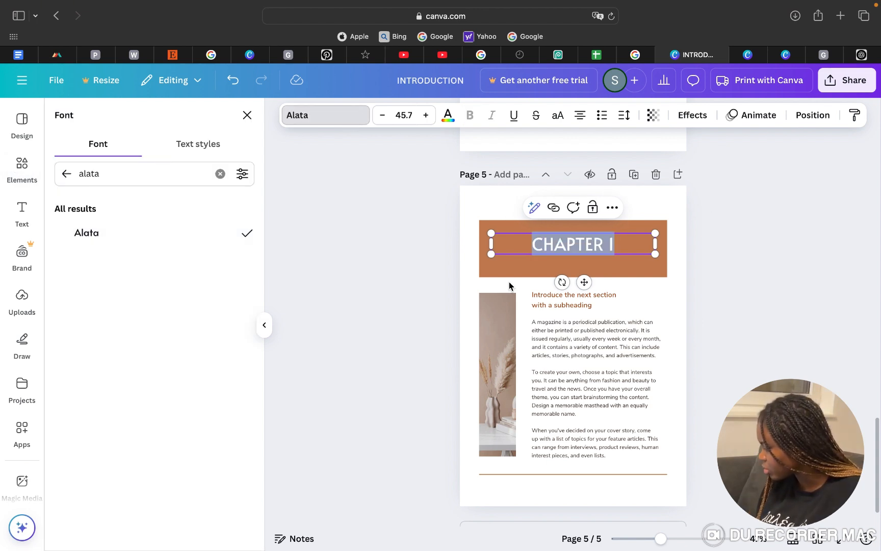
{"action": "left_click", "coordinate": [631, 271]}
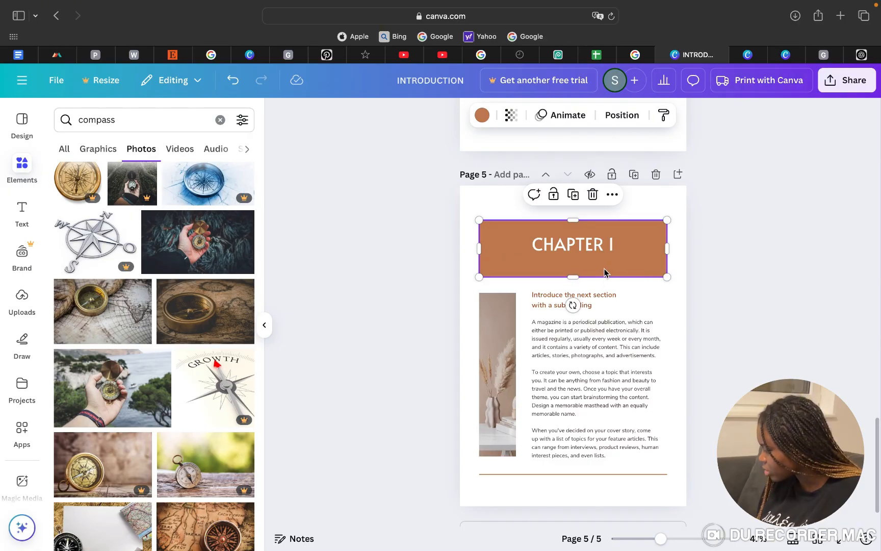
Duplicate the CHAPTER 1 heading on page 5 and place the copy directly beneath the original inside the banner
{"action": "left_click", "coordinate": [611, 245]}
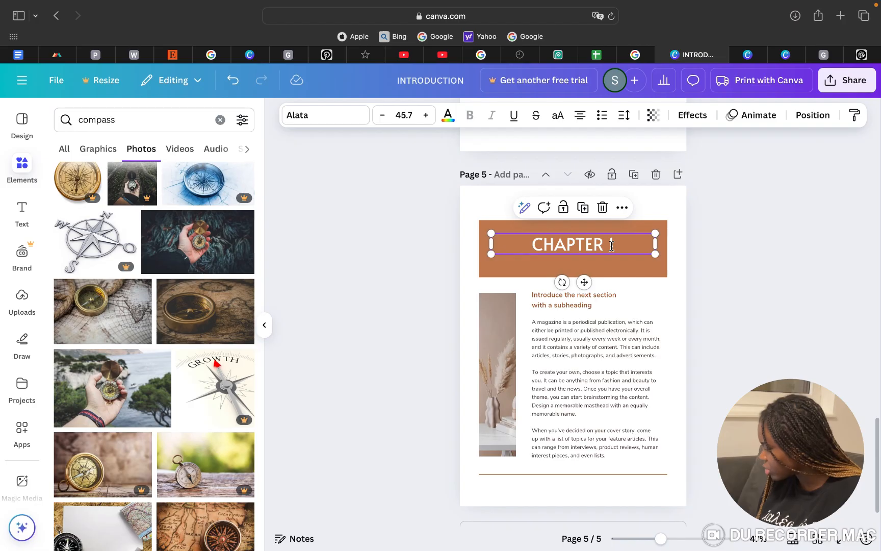
{"action": "left_click_drag", "start_coordinate": [596, 239], "coordinate": [602, 265]}
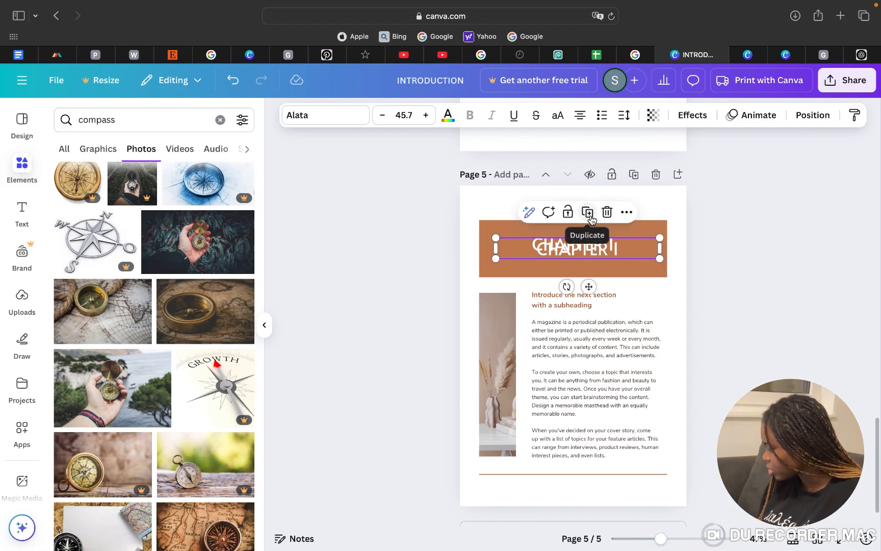
{"action": "left_click_drag", "start_coordinate": [630, 255], "coordinate": [625, 269]}
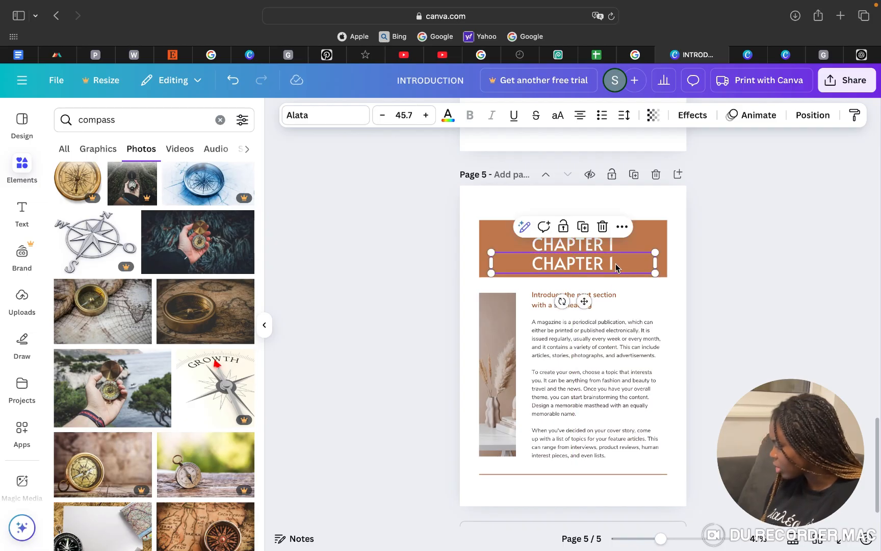
Replace the duplicated heading's text with THE NEW BIRTH
{"action": "double_click", "coordinate": [615, 263]}
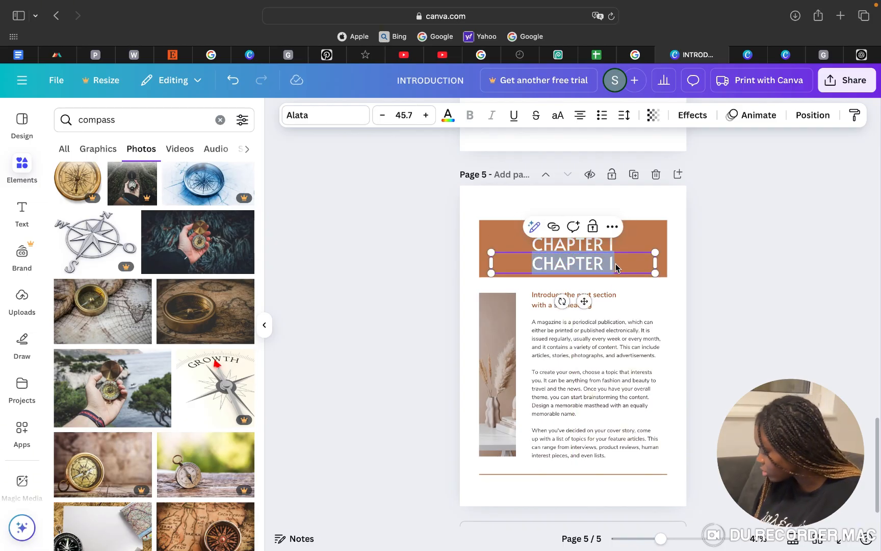
{"action": "type", "text": "TH"}
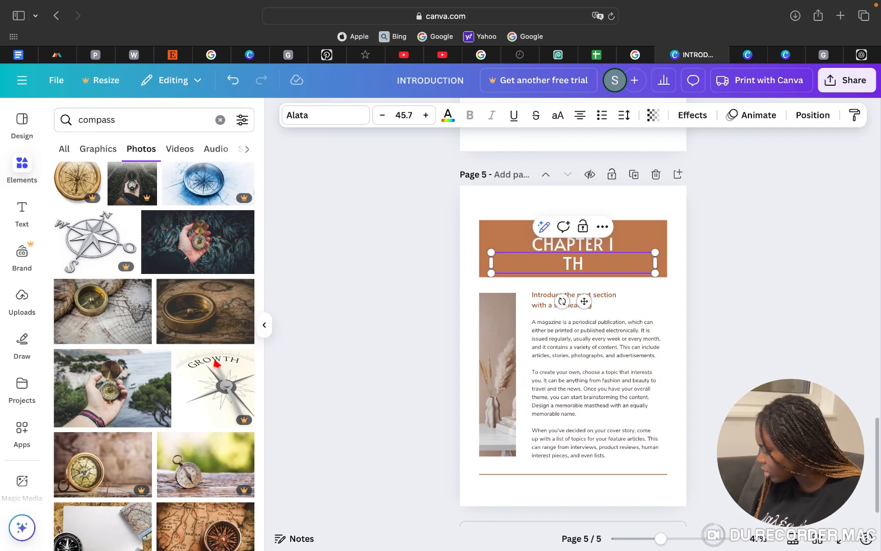
{"action": "type", "text": "E NEW BBBIRTHG"}
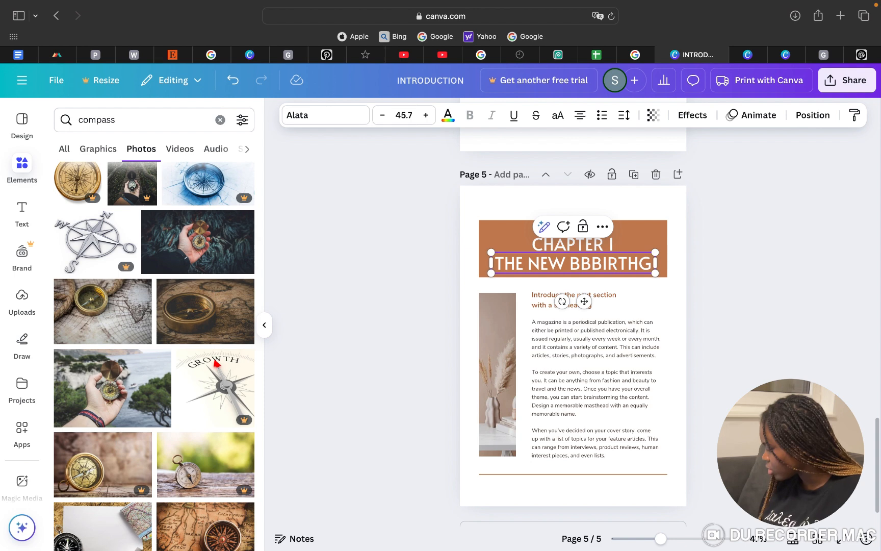
{"action": "key", "text": "BackSpace"}
{"action": "key", "text": "BackSpace"}
{"action": "key", "text": "BackSpace"}
{"action": "key", "text": "BackSpace"}
{"action": "key", "text": "BackSpace"}
{"action": "key", "text": "BackSpace"}
{"action": "key", "text": "BackSpace"}
{"action": "type", "text": "IRTH"}
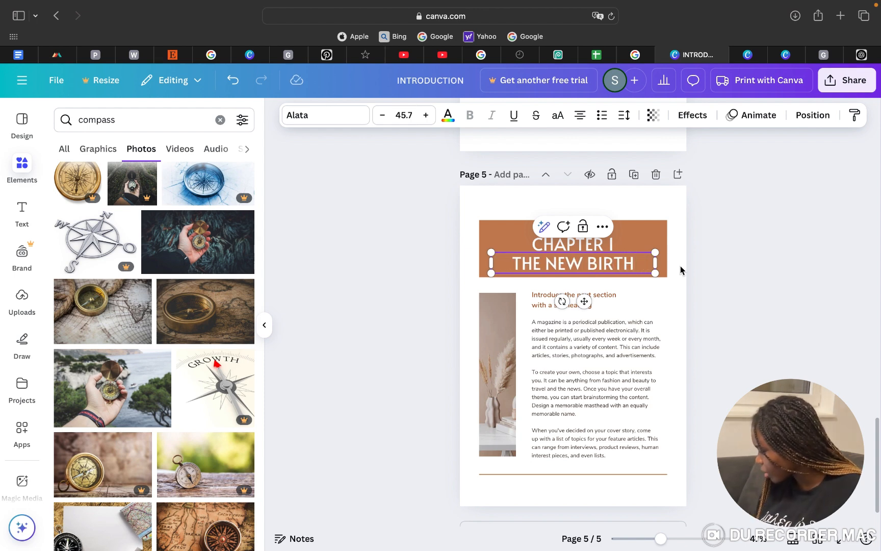
Reduce the font size of the THE NEW BIRTH heading to 30.7
{"action": "left_click", "coordinate": [640, 285]}
{"action": "left_click", "coordinate": [635, 263]}
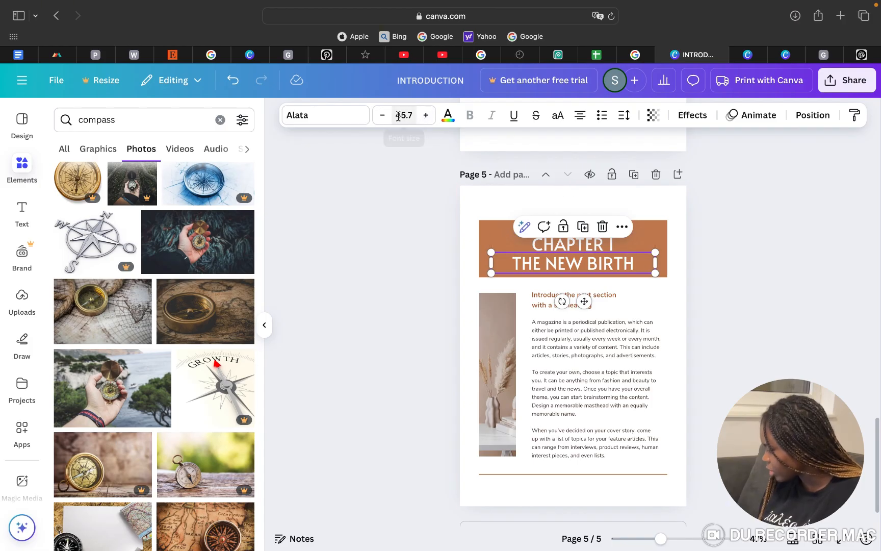
{"action": "left_click", "coordinate": [382, 116]}
{"action": "left_click", "coordinate": [382, 115]}
{"action": "left_click", "coordinate": [383, 115]}
{"action": "left_click", "coordinate": [382, 115]}
{"action": "left_click", "coordinate": [382, 115]}
{"action": "left_click", "coordinate": [382, 115]}
{"action": "left_click", "coordinate": [383, 115]}
{"action": "left_click", "coordinate": [383, 115]}
{"action": "left_click", "coordinate": [382, 115]}
{"action": "left_click", "coordinate": [382, 115]}
{"action": "left_click", "coordinate": [382, 115]}
{"action": "left_click", "coordinate": [383, 115]}
{"action": "left_click", "coordinate": [382, 115]}
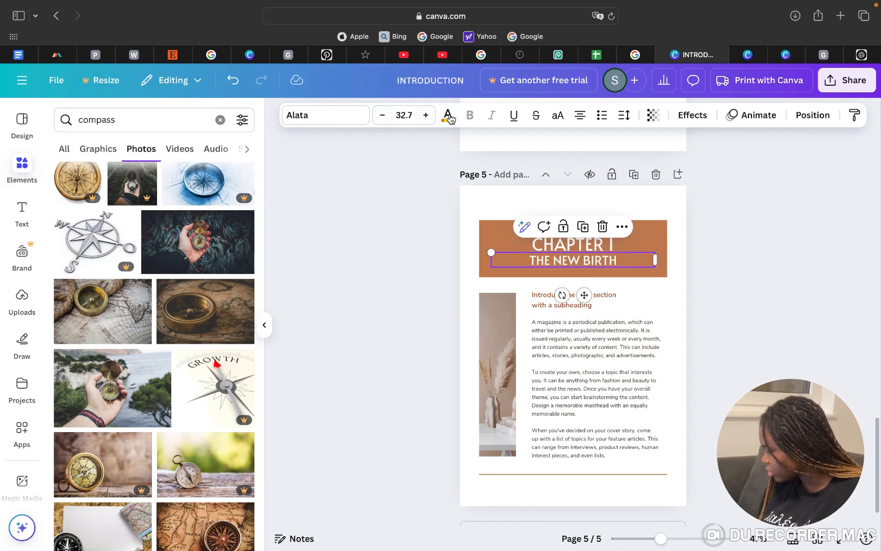
{"action": "left_click", "coordinate": [382, 116]}
{"action": "left_click", "coordinate": [382, 116]}
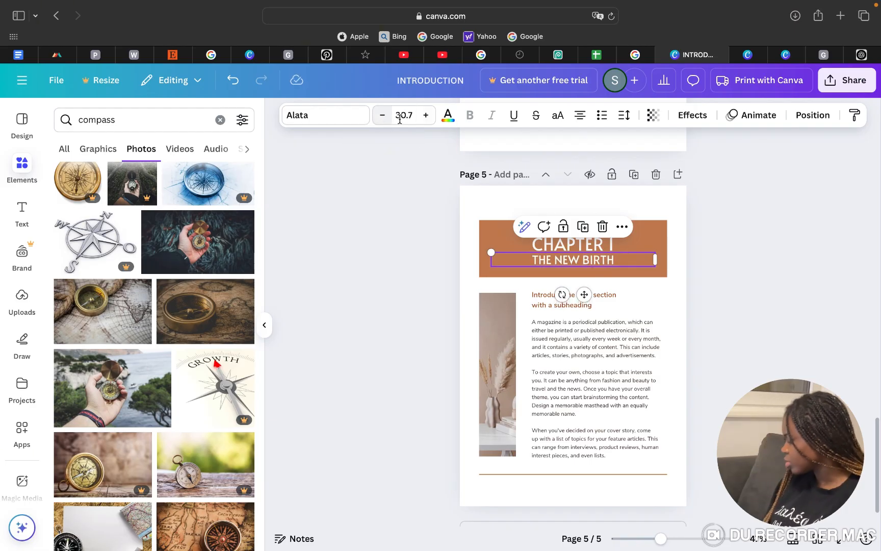
{"action": "left_click", "coordinate": [737, 333]}
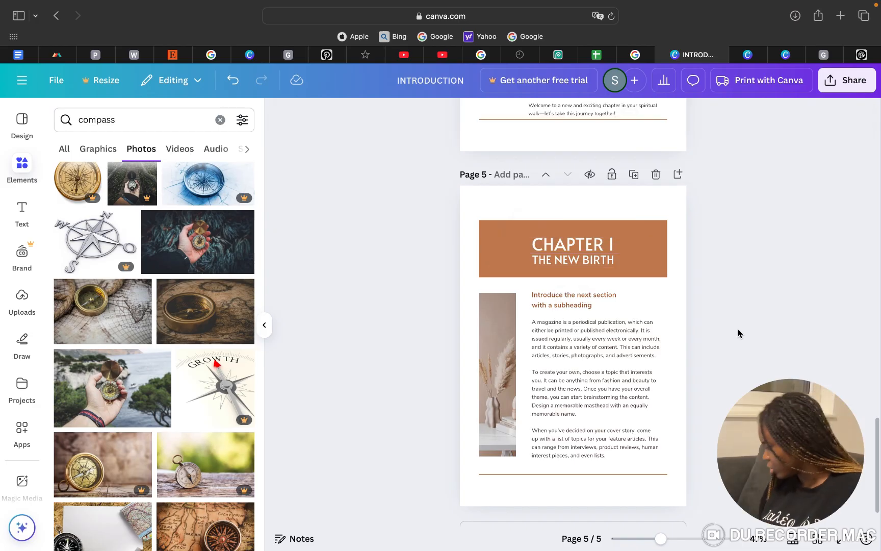
Delete the placeholder subheading and the vase photo from page 5
{"action": "left_click", "coordinate": [589, 303]}
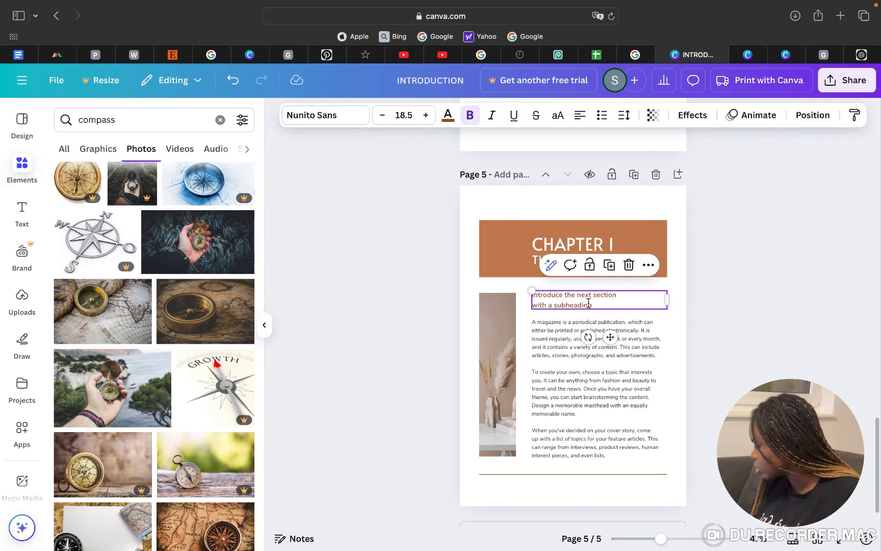
{"action": "key", "text": "Delete"}
{"action": "left_click", "coordinate": [495, 331]}
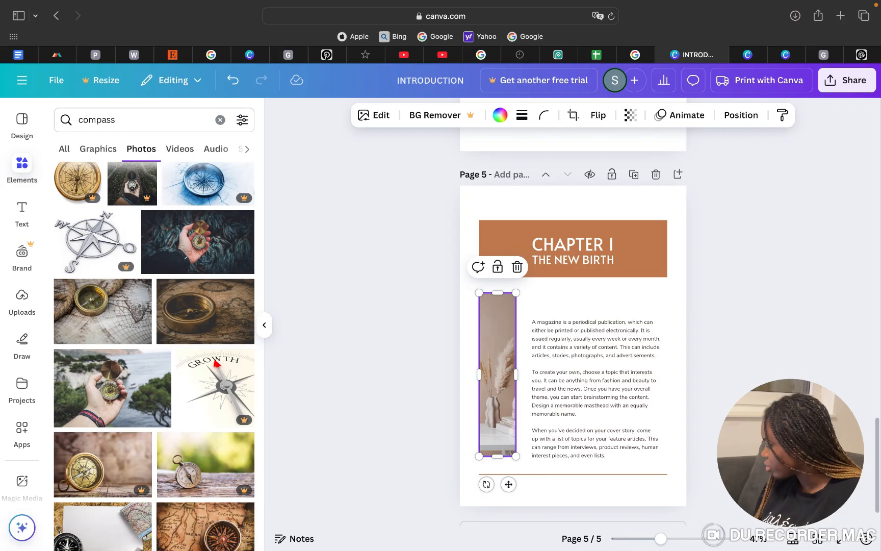
{"action": "key", "text": "Delete"}
{"action": "key", "text": "Delete"}
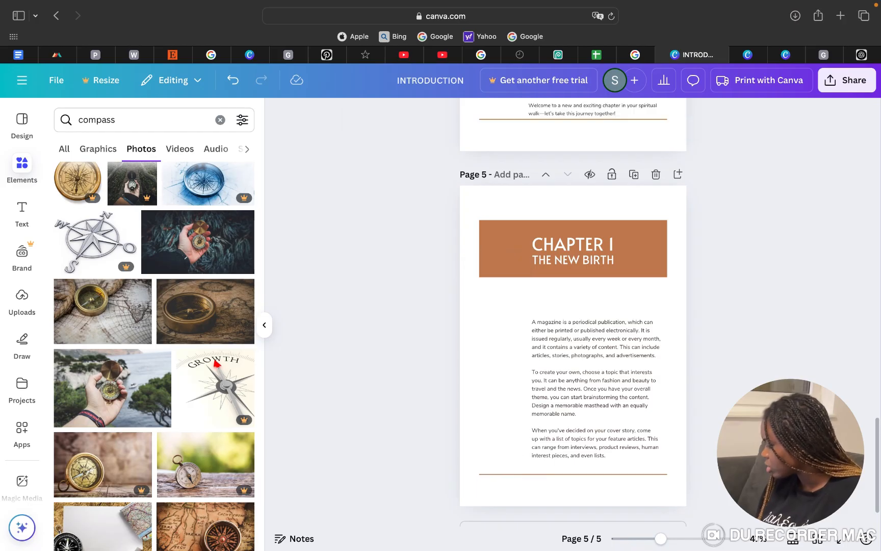
Move the placeholder body text under the banner and widen its text box to nearly the banner's width
{"action": "left_click", "coordinate": [602, 406]}
{"action": "left_click_drag", "start_coordinate": [602, 406], "coordinate": [574, 402]}
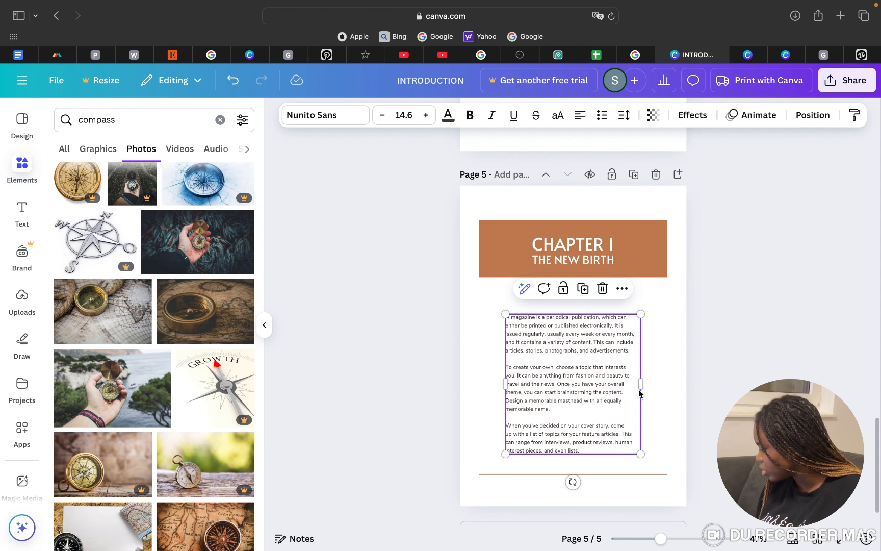
{"action": "left_click_drag", "start_coordinate": [641, 383], "coordinate": [670, 384]}
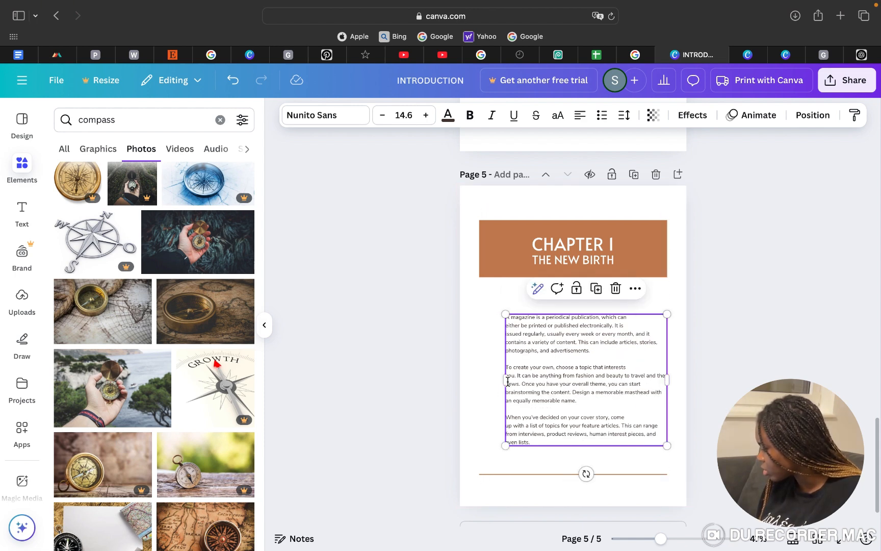
{"action": "left_click_drag", "start_coordinate": [508, 382], "coordinate": [493, 377]}
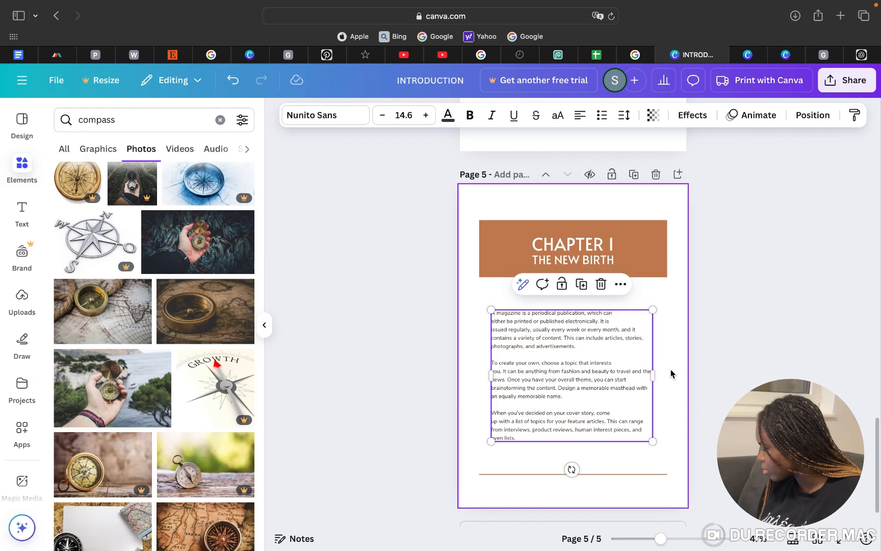
{"action": "left_click_drag", "start_coordinate": [652, 374], "coordinate": [658, 374]}
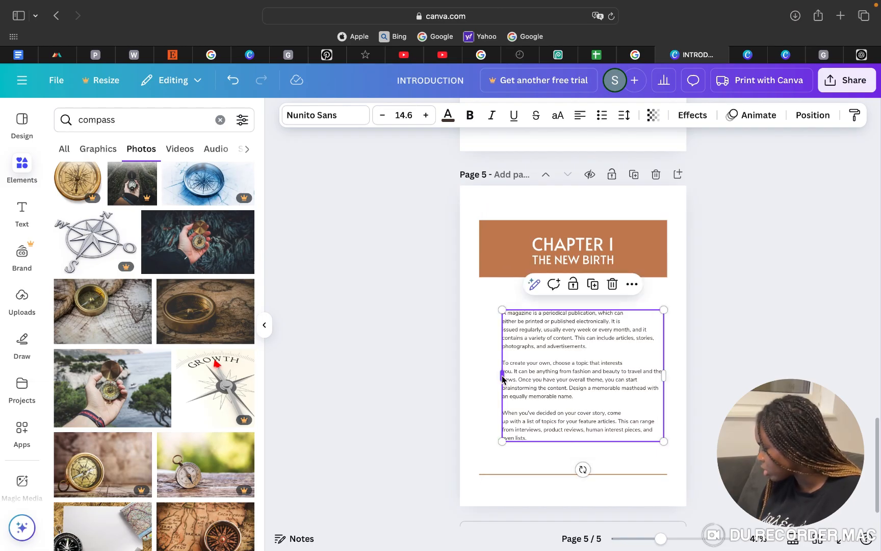
{"action": "left_click_drag", "start_coordinate": [496, 379], "coordinate": [493, 374]}
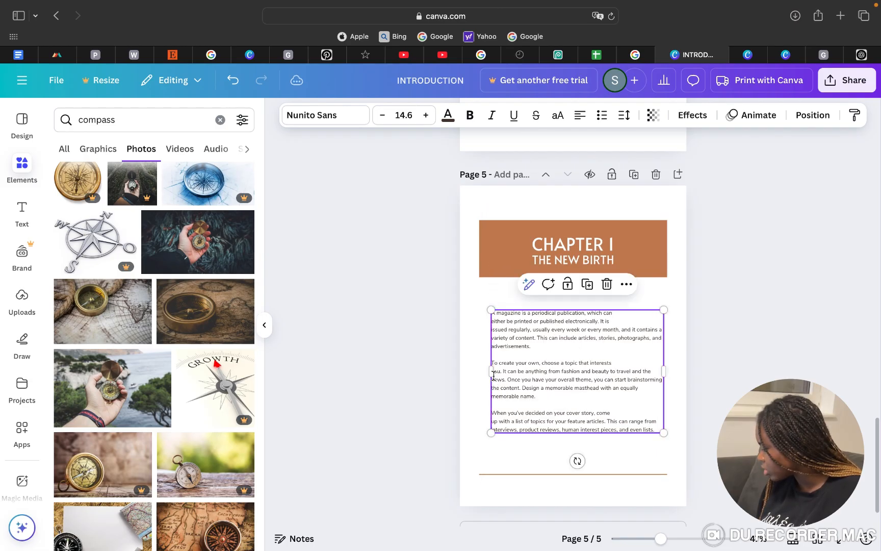
{"action": "double_click", "coordinate": [605, 336]}
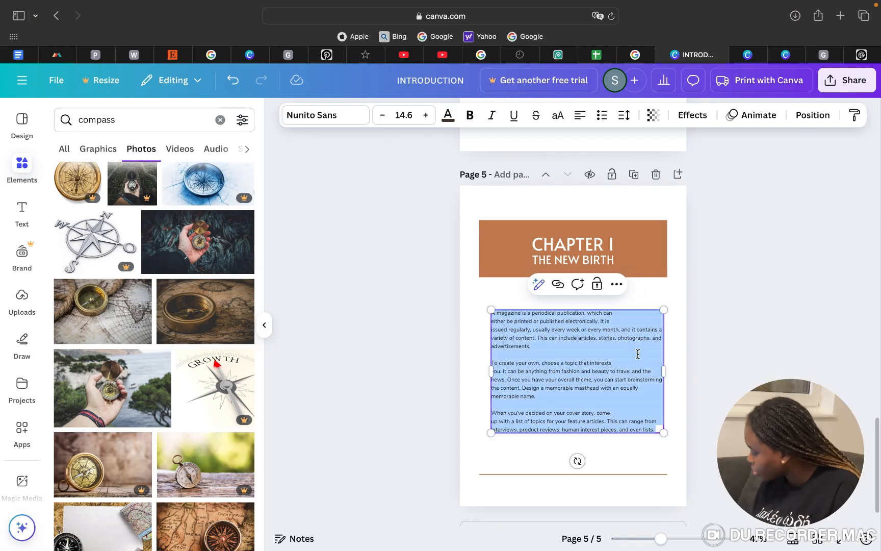
{"action": "key", "text": "Escape"}
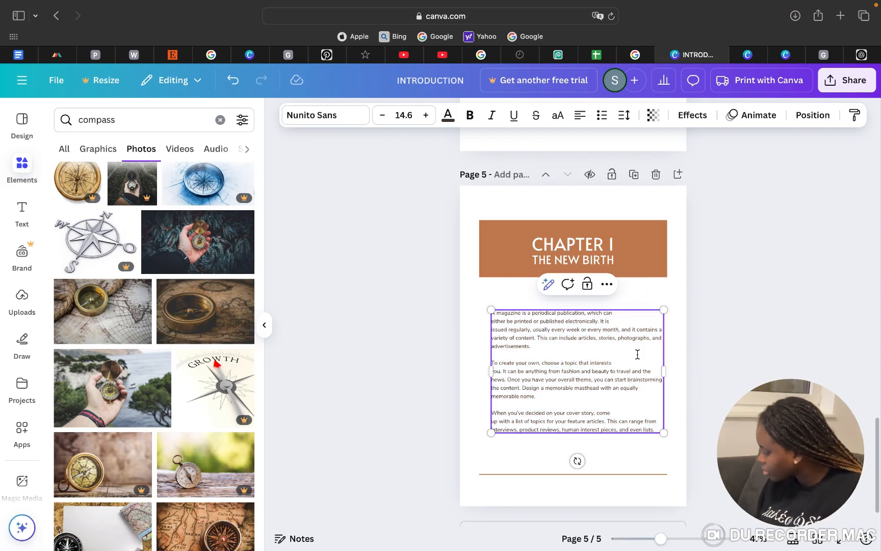
{"action": "double_click", "coordinate": [597, 382]}
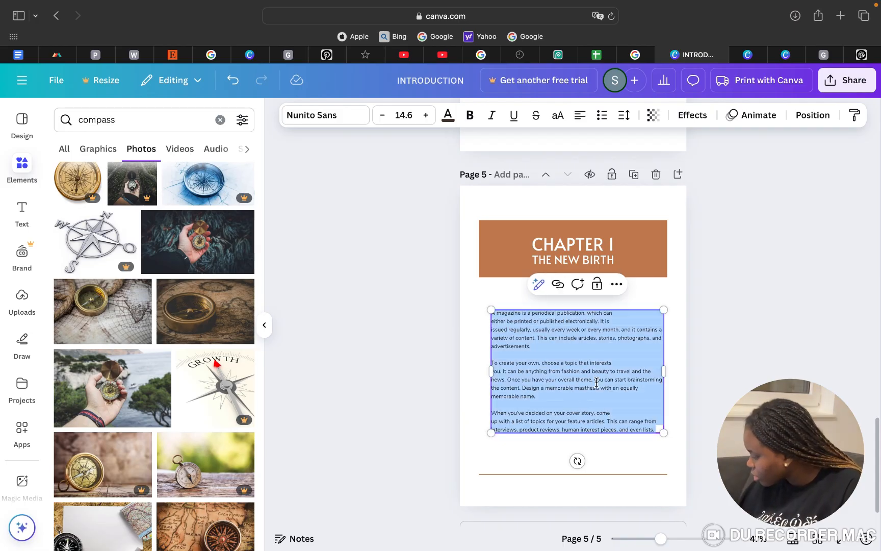
{"action": "left_click", "coordinate": [722, 353]}
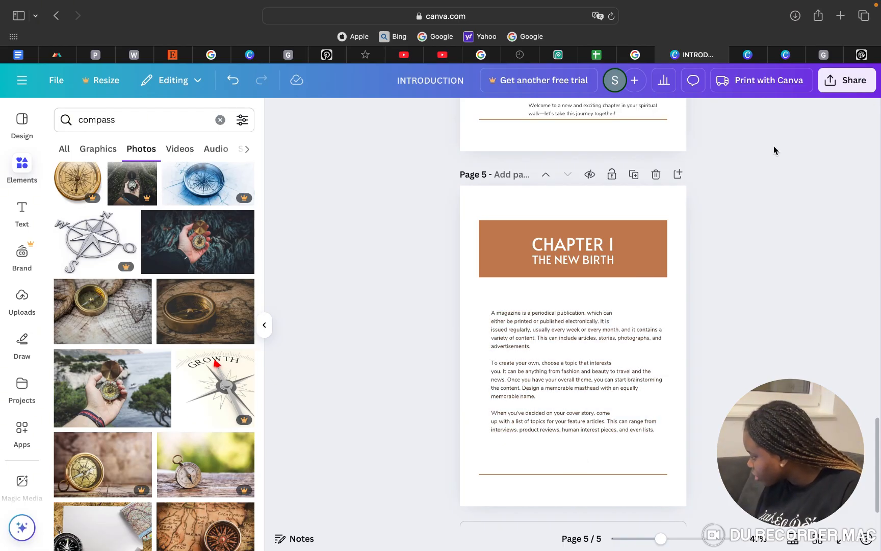
Switch to the Google Docs manuscript "Navigating Your Spiritual Walk with God" and go to the start of Chapter 1's body text
{"action": "left_click", "coordinate": [836, 59]}
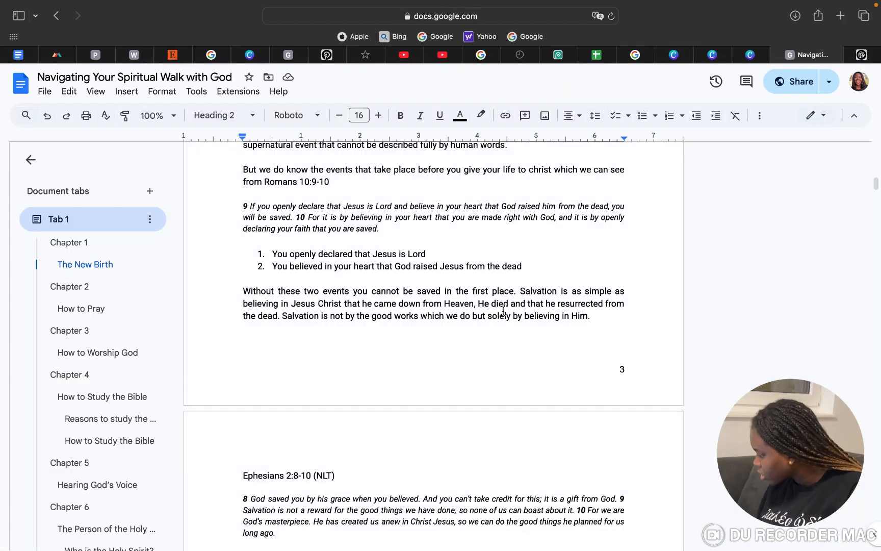
{"action": "scroll", "coordinate": [437, 390], "scroll_direction": "down", "scroll_amount": 3}
{"action": "scroll", "coordinate": [437, 390], "scroll_direction": "up", "scroll_amount": 5}
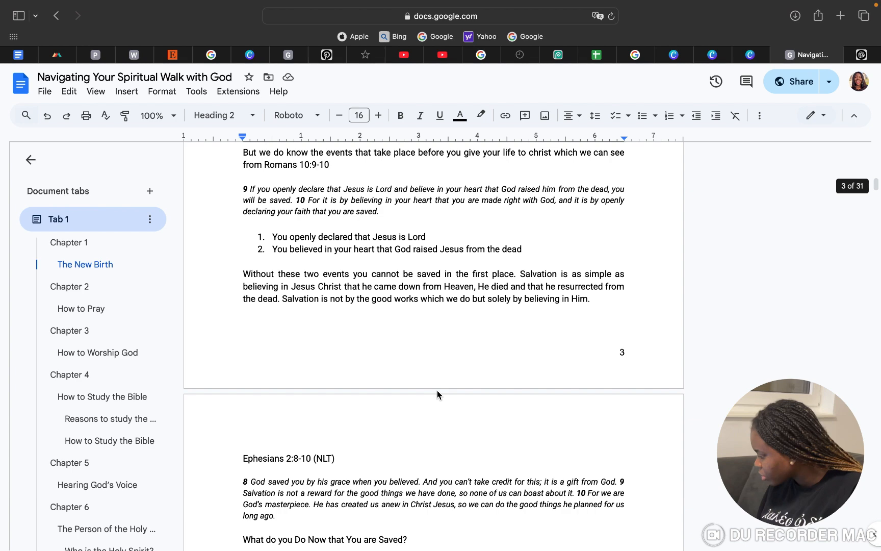
{"action": "scroll", "coordinate": [437, 390], "scroll_direction": "up", "scroll_amount": 10}
{"action": "scroll", "coordinate": [437, 390], "scroll_direction": "down", "scroll_amount": 5}
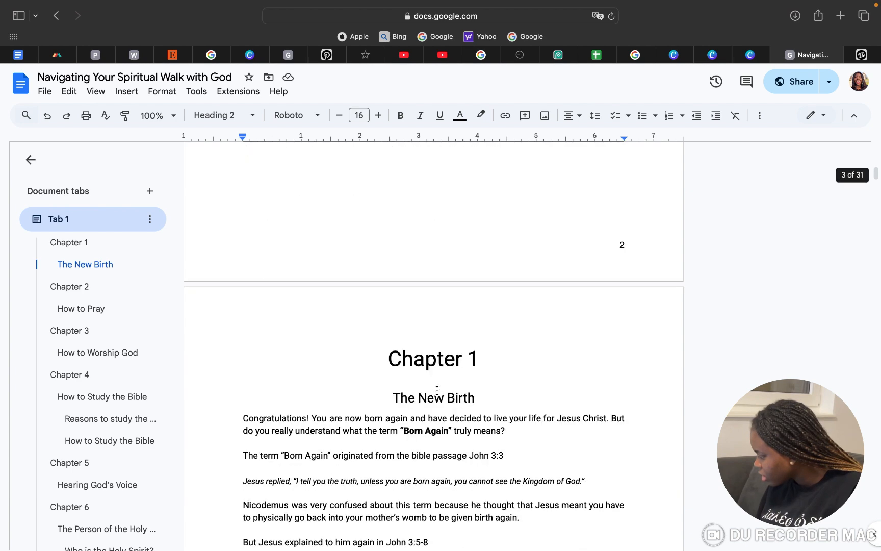
{"action": "scroll", "coordinate": [437, 418], "scroll_direction": "down", "scroll_amount": 3}
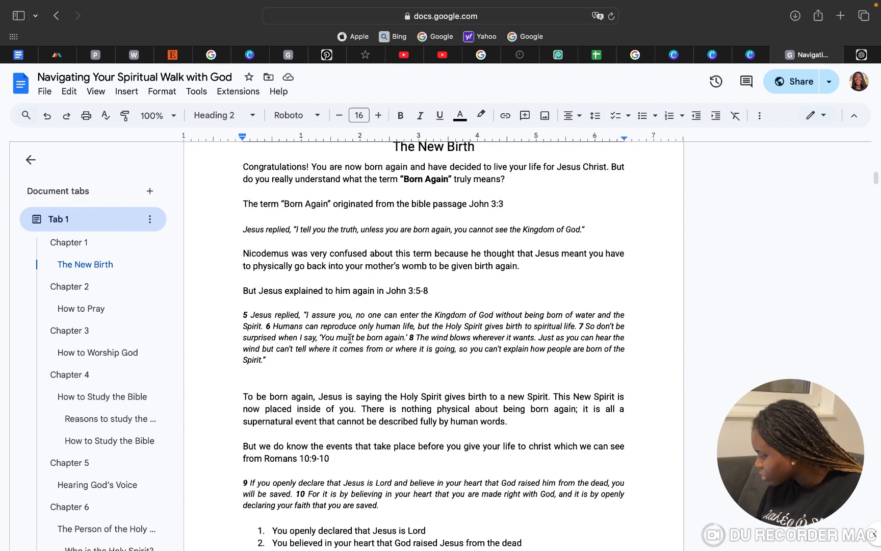
{"action": "left_click_drag", "start_coordinate": [244, 169], "coordinate": [457, 528]}
{"action": "left_click_drag", "start_coordinate": [504, 511], "coordinate": [594, 491]}
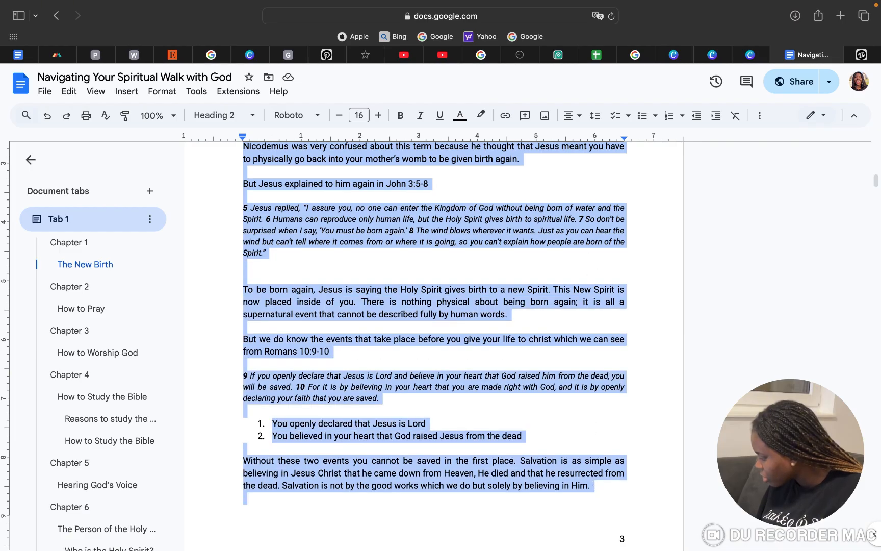
{"action": "left_click", "coordinate": [638, 443]}
Select the entire Chapter 1 body text, from below the The New Birth heading through "work out our Salvation"
{"action": "scroll", "coordinate": [635, 443], "scroll_direction": "up", "scroll_amount": 10}
{"action": "scroll", "coordinate": [574, 310], "scroll_direction": "down", "scroll_amount": 3}
{"action": "left_click_drag", "start_coordinate": [242, 313], "coordinate": [357, 533]}
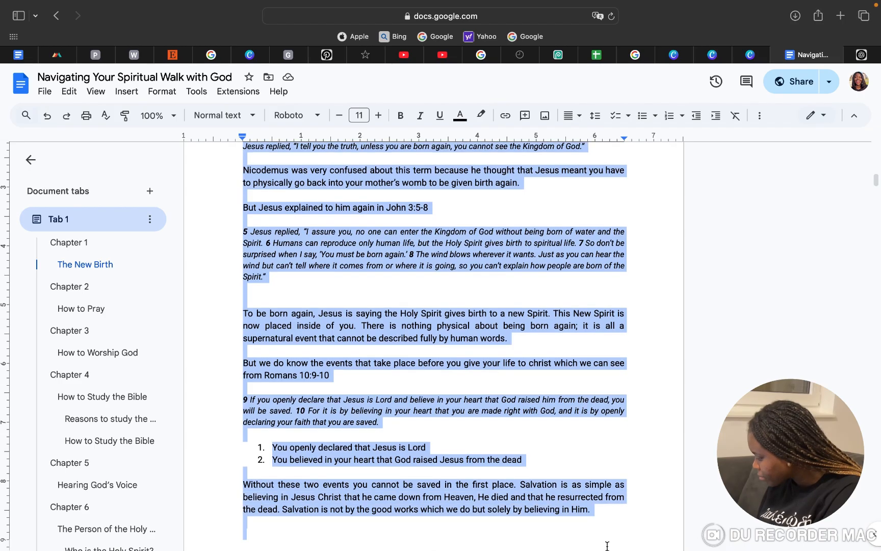
{"action": "scroll", "coordinate": [607, 544], "scroll_direction": "down", "scroll_amount": 13}
{"action": "left_click_drag", "start_coordinate": [607, 545], "coordinate": [560, 420]}
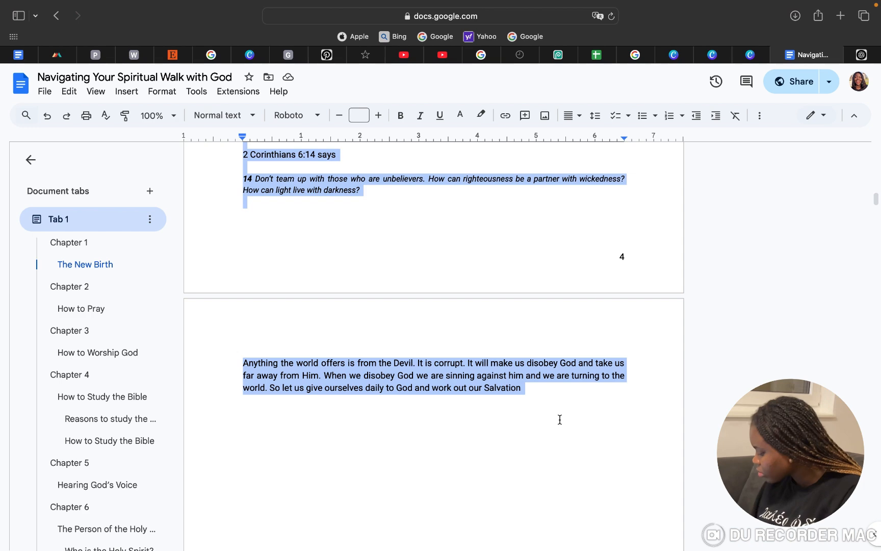
Switch back to the Canva design and recolour the page 5 chapter banner with the medium brown from the document colors
{"action": "left_click", "coordinate": [681, 56]}
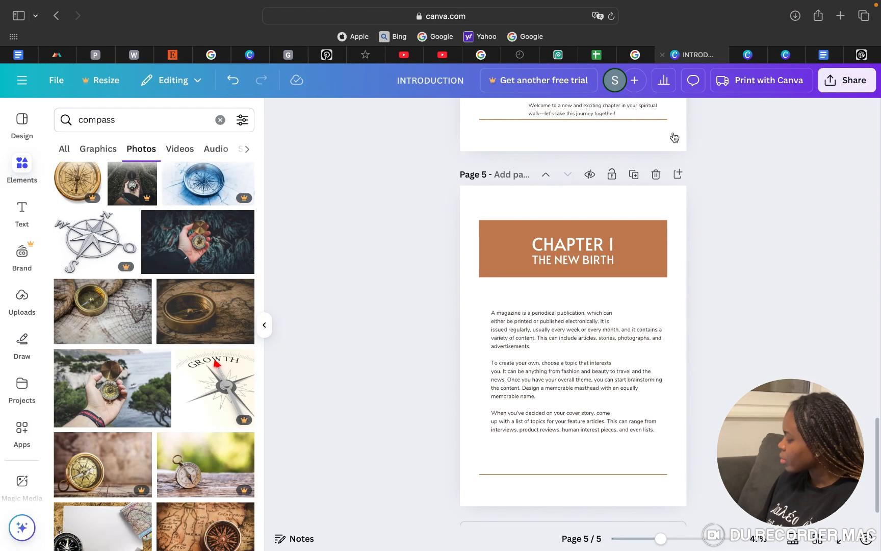
{"action": "left_click", "coordinate": [650, 266]}
{"action": "left_click", "coordinate": [664, 247]}
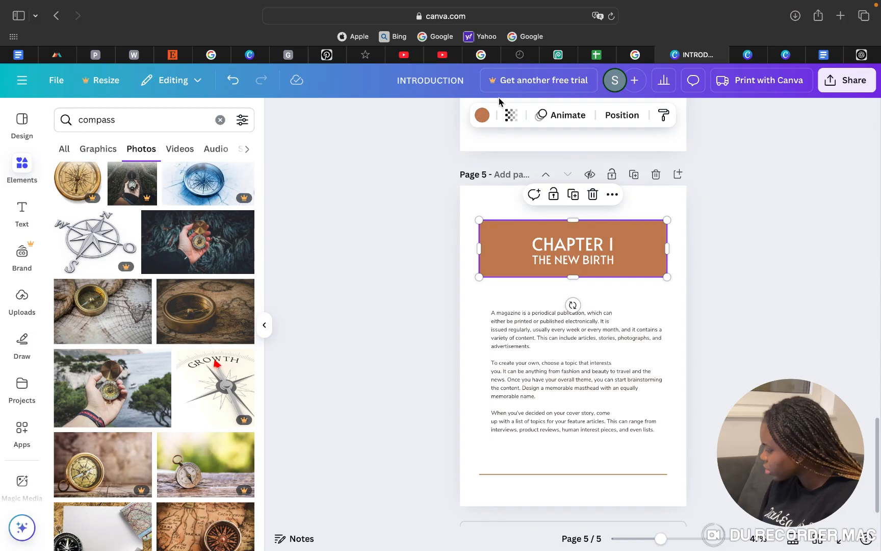
{"action": "left_click", "coordinate": [482, 115]}
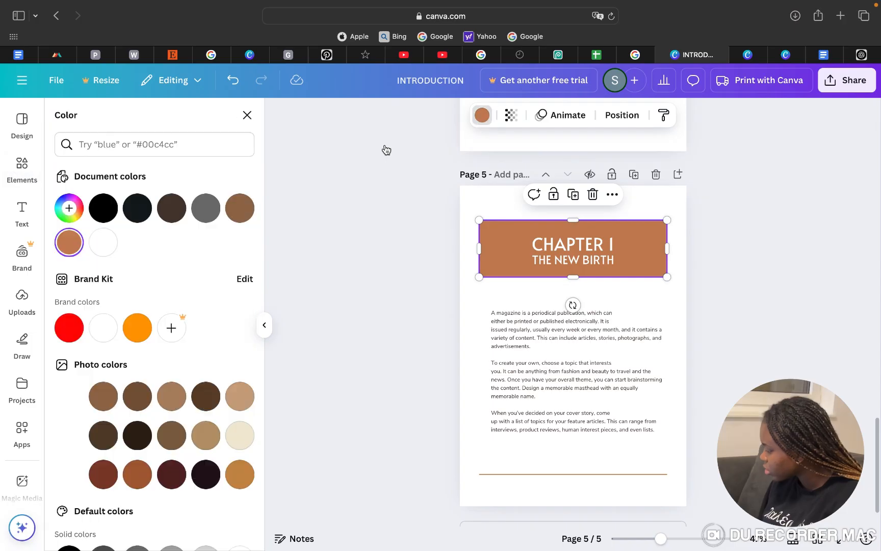
{"action": "left_click", "coordinate": [240, 207]}
{"action": "left_click", "coordinate": [353, 269]}
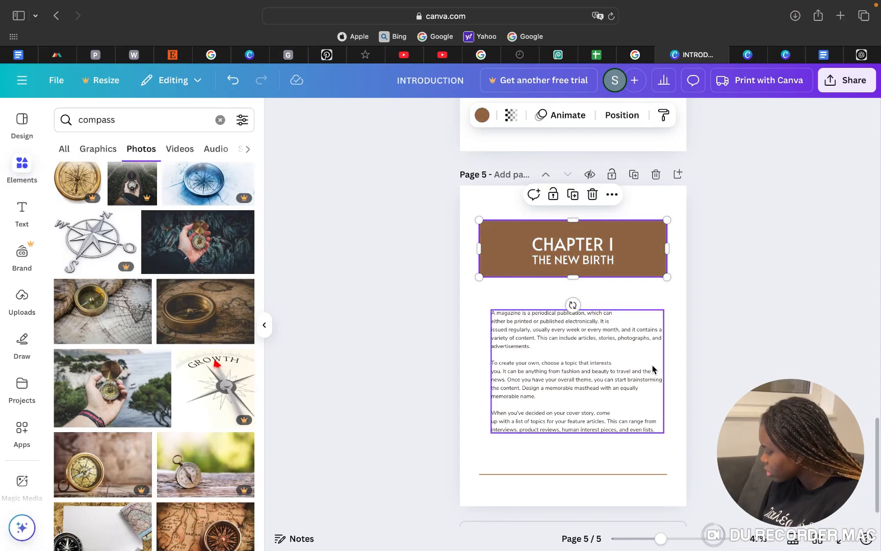
Replace the placeholder body text on page 5 with the copied Chapter 1 text from the manuscript
{"action": "left_click", "coordinate": [627, 352]}
{"action": "double_click", "coordinate": [627, 351]}
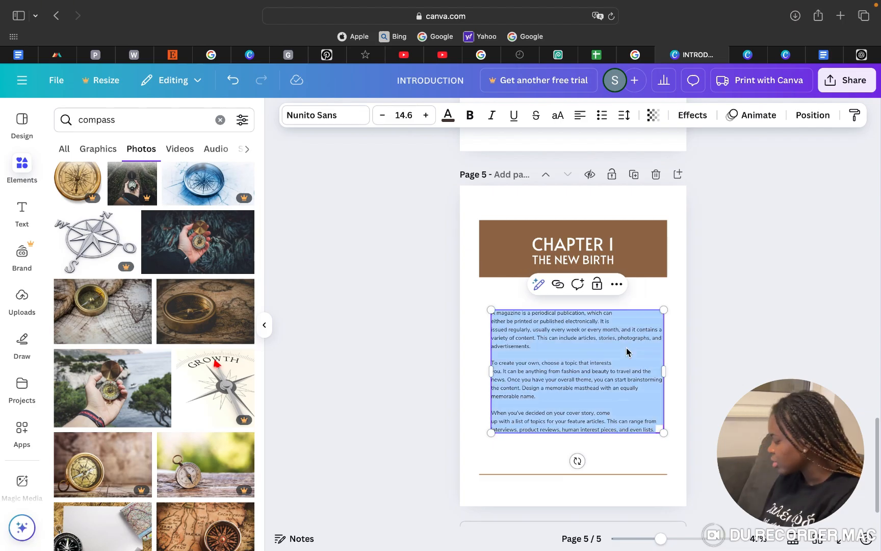
{"action": "key", "text": "super+v"}
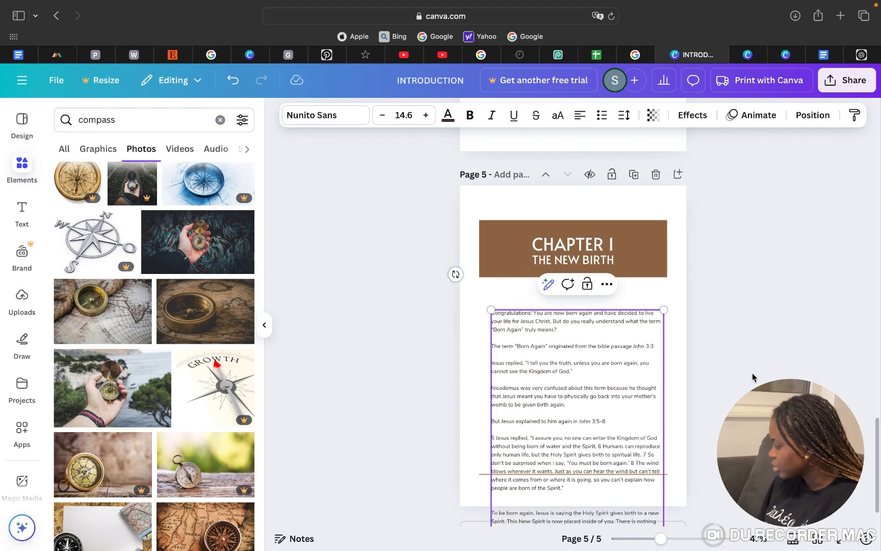
{"action": "scroll", "coordinate": [754, 378], "scroll_direction": "down", "scroll_amount": 10}
{"action": "scroll", "coordinate": [754, 378], "scroll_direction": "up", "scroll_amount": 7}
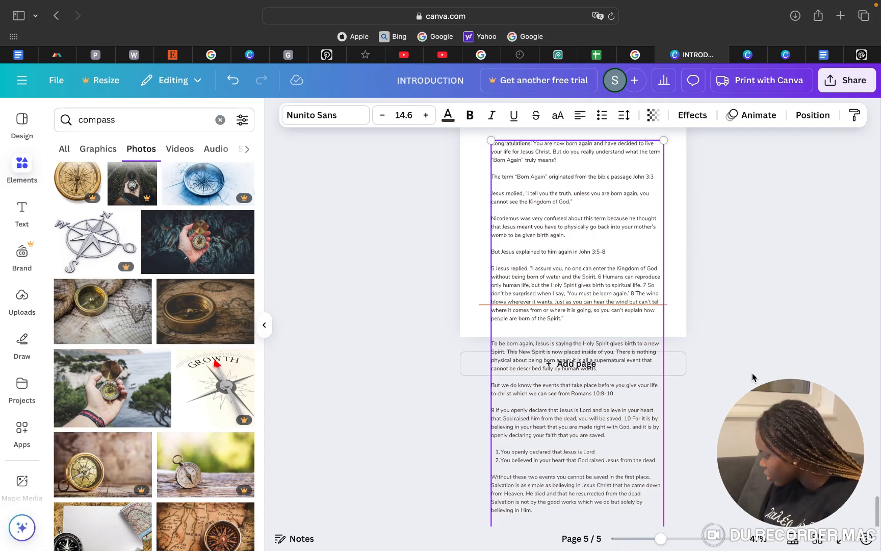
{"action": "scroll", "coordinate": [753, 378], "scroll_direction": "up", "scroll_amount": 3}
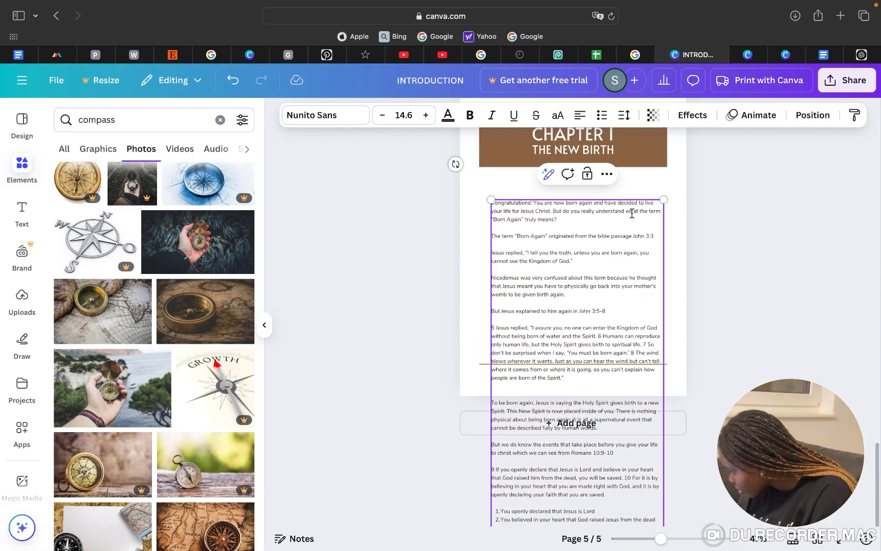
Justify the page 5 body text and move its text box up to just below the chapter banner
{"action": "left_click", "coordinate": [588, 123]}
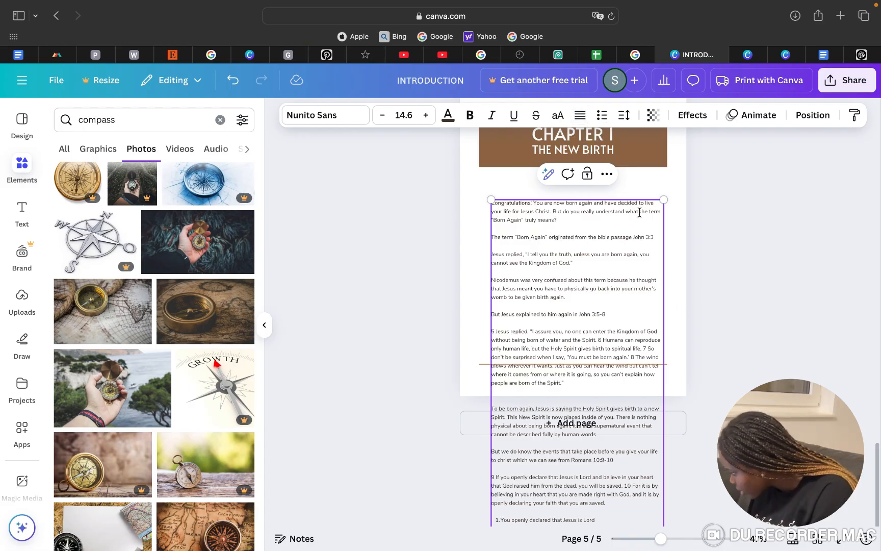
{"action": "left_click_drag", "start_coordinate": [637, 208], "coordinate": [636, 193]}
{"action": "left_click", "coordinate": [737, 304]}
{"action": "left_click_drag", "start_coordinate": [588, 324], "coordinate": [583, 302]}
{"action": "scroll", "coordinate": [633, 293], "scroll_direction": "down", "scroll_amount": 5}
{"action": "scroll", "coordinate": [584, 285], "scroll_direction": "up", "scroll_amount": 6}
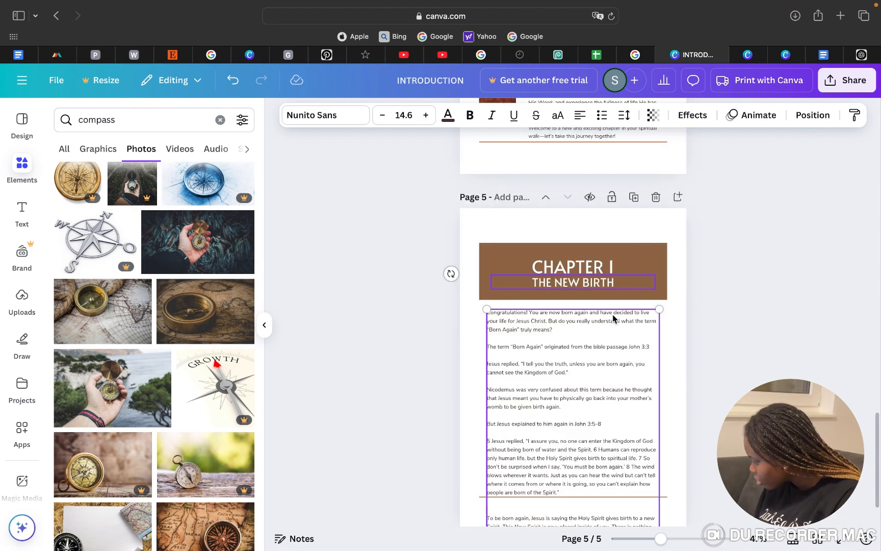
Duplicate page 5 and delete the overflowing text after "people are born of the Spirit" from the original page
{"action": "left_click", "coordinate": [633, 197]}
{"action": "scroll", "coordinate": [605, 418], "scroll_direction": "up", "scroll_amount": 8}
{"action": "double_click", "coordinate": [606, 418]}
{"action": "left_click_drag", "start_coordinate": [488, 434], "coordinate": [638, 474]}
{"action": "key", "text": "BackSpace"}
{"action": "scroll", "coordinate": [563, 399], "scroll_direction": "up", "scroll_amount": 5}
Trim the page 6 body text so it runs from "To be born again" through "believing in Him."
{"action": "left_click", "coordinate": [586, 382]}
{"action": "scroll", "coordinate": [602, 377], "scroll_direction": "down", "scroll_amount": 5}
{"action": "left_click", "coordinate": [617, 362]}
{"action": "left_click", "coordinate": [490, 472]}
{"action": "left_click_drag", "start_coordinate": [488, 471], "coordinate": [486, 268]}
{"action": "key", "text": "BackSpace"}
{"action": "scroll", "coordinate": [776, 337], "scroll_direction": "down", "scroll_amount": 2}
{"action": "scroll", "coordinate": [775, 336], "scroll_direction": "down", "scroll_amount": 2}
{"action": "left_click_drag", "start_coordinate": [488, 341], "coordinate": [641, 496]}
{"action": "key", "text": "BackSpace"}
{"action": "left_click", "coordinate": [694, 358]}
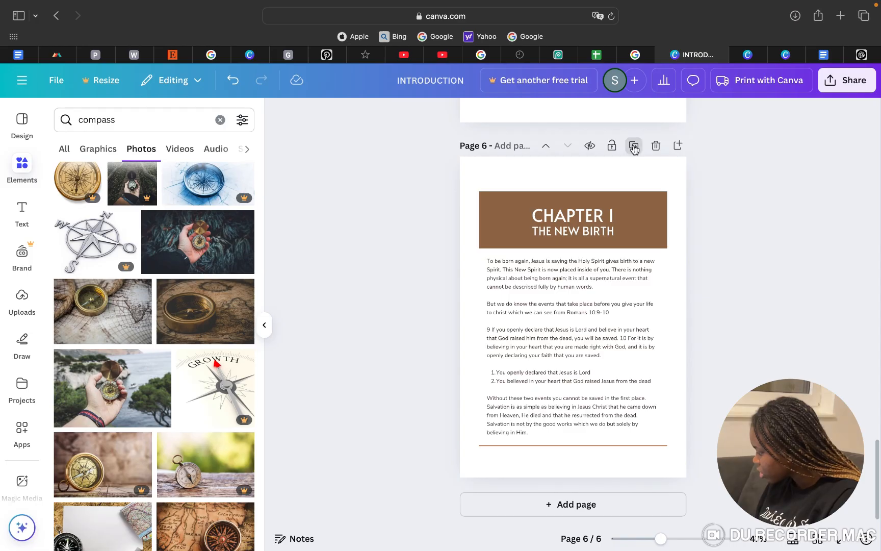
Duplicate page 6 and fill page 7 with the text from "Ephesians 2:8-10 (NLT)" through "no desire to sin."
{"action": "left_click", "coordinate": [634, 146]}
{"action": "left_click", "coordinate": [592, 339]}
{"action": "left_click", "coordinate": [592, 339]}
{"action": "scroll", "coordinate": [593, 339], "scroll_direction": "up", "scroll_amount": 2}
{"action": "scroll", "coordinate": [592, 340], "scroll_direction": "down", "scroll_amount": 8}
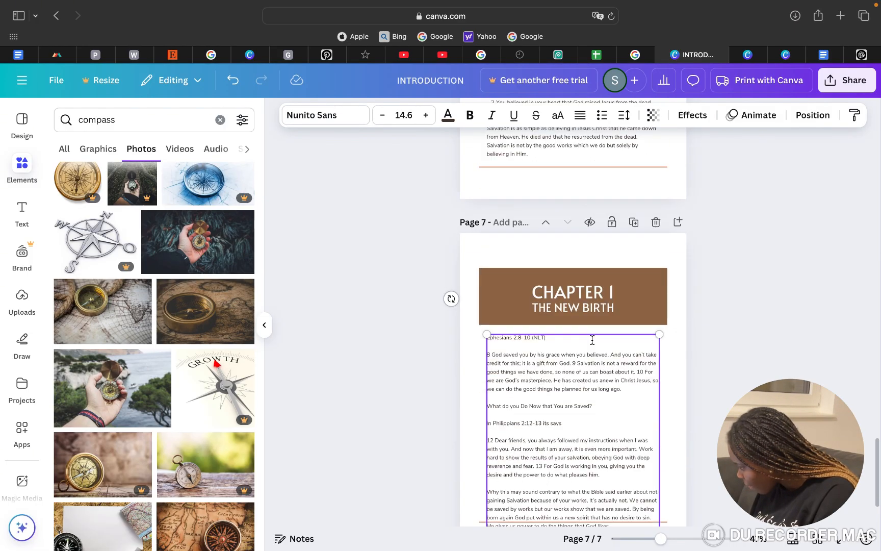
{"action": "scroll", "coordinate": [591, 340], "scroll_direction": "down", "scroll_amount": 5}
{"action": "left_click_drag", "start_coordinate": [487, 292], "coordinate": [643, 504]}
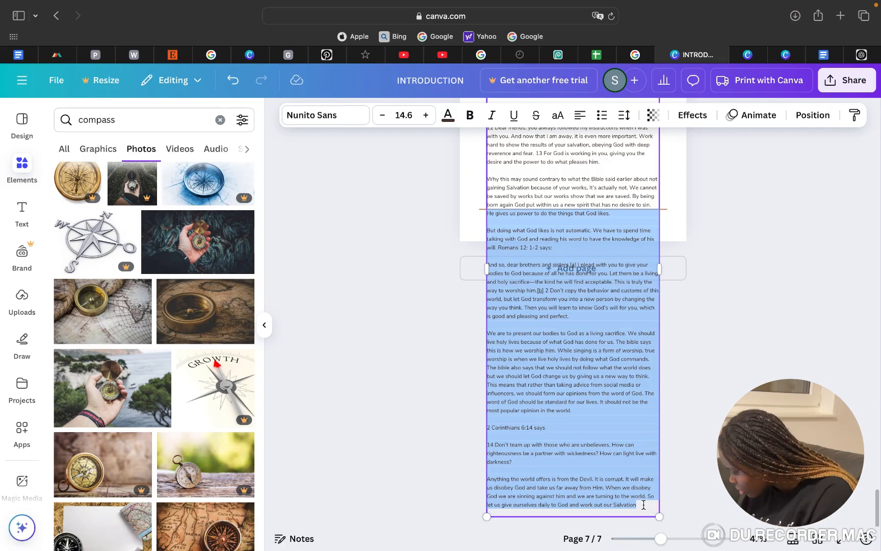
{"action": "key", "text": "BackSpace"}
{"action": "scroll", "coordinate": [643, 505], "scroll_direction": "up", "scroll_amount": 5}
Duplicate page 7 and replace page 8's body with the remaining text starting at "He gives us power"
{"action": "left_click", "coordinate": [634, 146]}
{"action": "left_click", "coordinate": [611, 295]}
{"action": "left_click", "coordinate": [611, 295]}
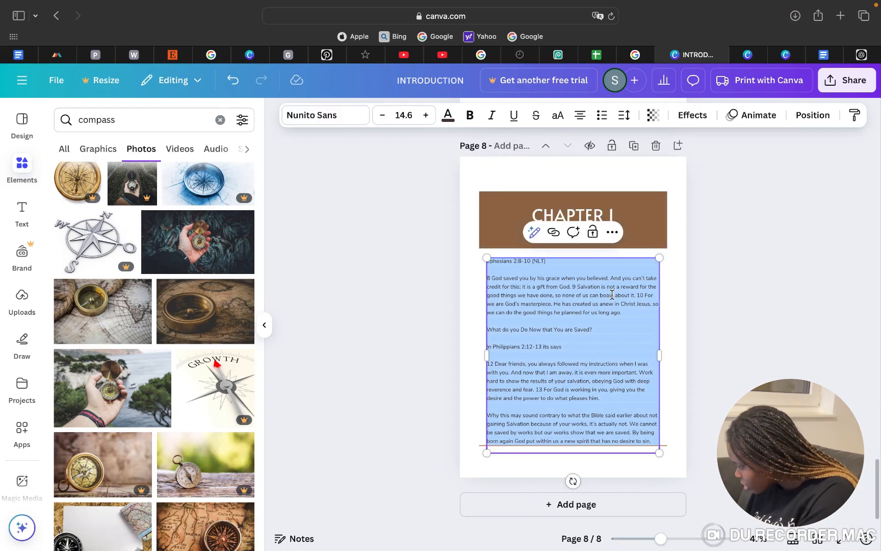
{"action": "key", "text": "cmd+v"}
{"action": "scroll", "coordinate": [693, 299], "scroll_direction": "up", "scroll_amount": 20}
{"action": "scroll", "coordinate": [698, 424], "scroll_direction": "down", "scroll_amount": 20}
{"action": "scroll", "coordinate": [698, 424], "scroll_direction": "up", "scroll_amount": 20}
{"action": "scroll", "coordinate": [699, 424], "scroll_direction": "down", "scroll_amount": 20}
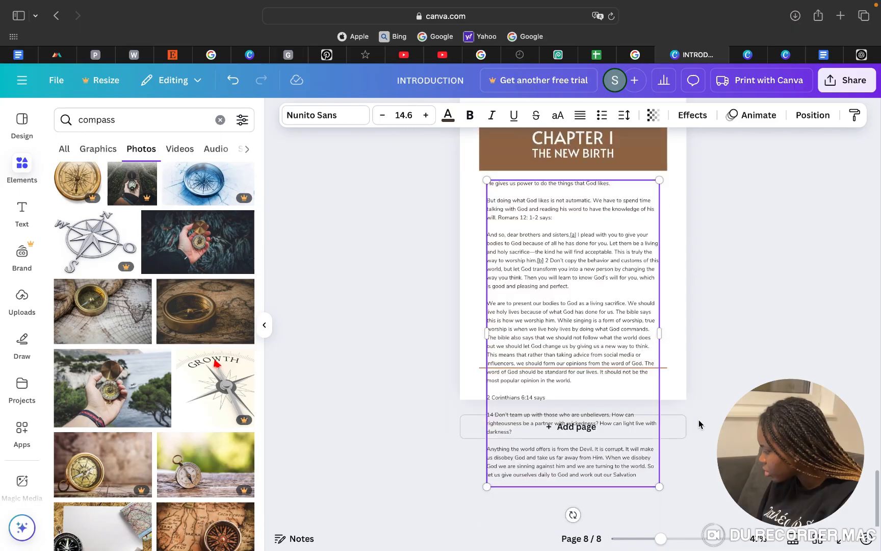
Delete the chapter heading and brown banner from page 6 and move its body text up into their place
{"action": "scroll", "coordinate": [753, 285], "scroll_direction": "up", "scroll_amount": 15}
{"action": "scroll", "coordinate": [753, 285], "scroll_direction": "down", "scroll_amount": 5}
{"action": "left_click", "coordinate": [649, 277]}
{"action": "key", "text": "BackSpace"}
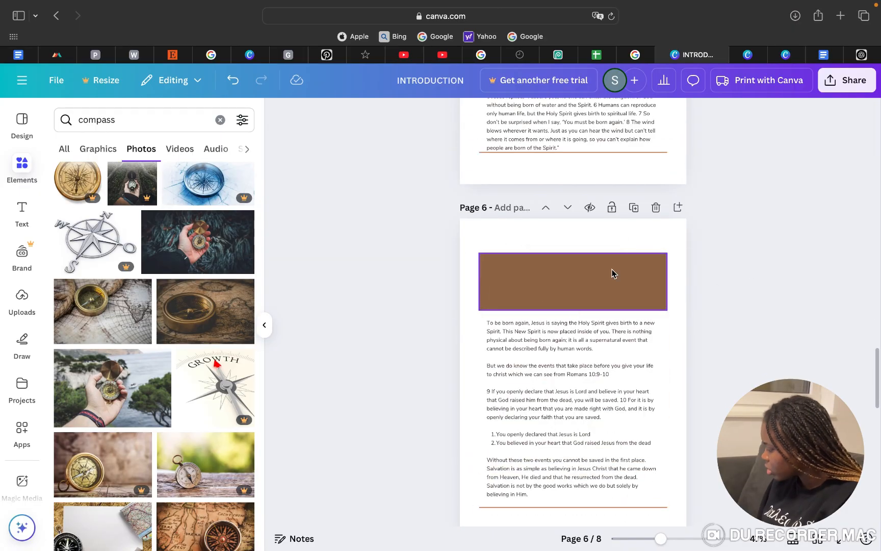
{"action": "left_click", "coordinate": [648, 277]}
{"action": "key", "text": "BackSpace"}
{"action": "left_click", "coordinate": [590, 395]}
{"action": "left_click_drag", "start_coordinate": [590, 395], "coordinate": [590, 333]}
Undo the splitting of the chapter text across pages, back to the single Chapter 1 page 5
{"action": "scroll", "coordinate": [711, 265], "scroll_direction": "down", "scroll_amount": 9}
{"action": "scroll", "coordinate": [711, 265], "scroll_direction": "up", "scroll_amount": 10}
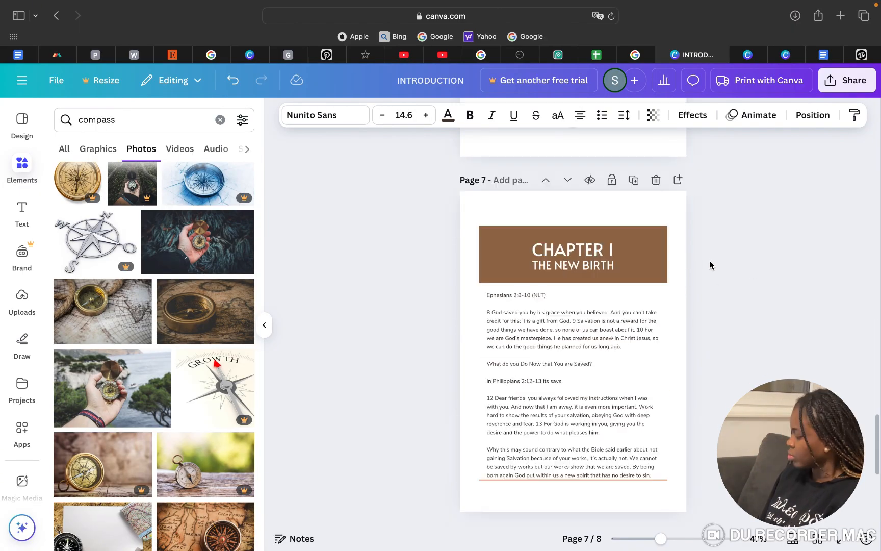
{"action": "left_click", "coordinate": [673, 207]}
{"action": "scroll", "coordinate": [672, 206], "scroll_direction": "up", "scroll_amount": 5}
{"action": "scroll", "coordinate": [672, 208], "scroll_direction": "down", "scroll_amount": 15}
{"action": "key", "text": "super+z"}
{"action": "key", "text": "super+z"}
{"action": "key", "text": "super+z"}
{"action": "key", "text": "super+z"}
{"action": "key", "text": "super+z"}
{"action": "key", "text": "super+z"}
{"action": "key", "text": "super+z"}
{"action": "key", "text": "super+z"}
{"action": "key", "text": "super+z"}
{"action": "scroll", "coordinate": [723, 248], "scroll_direction": "up", "scroll_amount": 8}
{"action": "scroll", "coordinate": [720, 295], "scroll_direction": "down", "scroll_amount": 8}
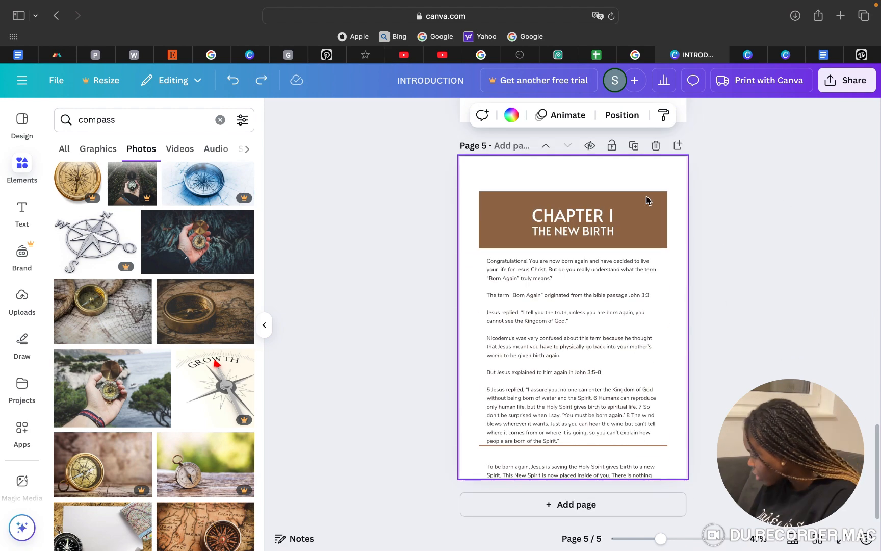
Duplicate page 5 and delete the brown chapter banner from the new page 6
{"action": "left_click", "coordinate": [634, 146]}
{"action": "scroll", "coordinate": [734, 370], "scroll_direction": "up", "scroll_amount": 5}
{"action": "scroll", "coordinate": [734, 368], "scroll_direction": "down", "scroll_amount": 5}
{"action": "left_click", "coordinate": [658, 240]}
{"action": "key", "text": "Delete"}
Delete the overflowing text from "To be born again, Jesus is saying" to the end on page 5
{"action": "scroll", "coordinate": [535, 290], "scroll_direction": "up", "scroll_amount": 4}
{"action": "left_click", "coordinate": [502, 299]}
{"action": "scroll", "coordinate": [513, 347], "scroll_direction": "up", "scroll_amount": 5}
{"action": "scroll", "coordinate": [622, 344], "scroll_direction": "down", "scroll_amount": 3}
{"action": "left_click_drag", "start_coordinate": [488, 407], "coordinate": [650, 542]}
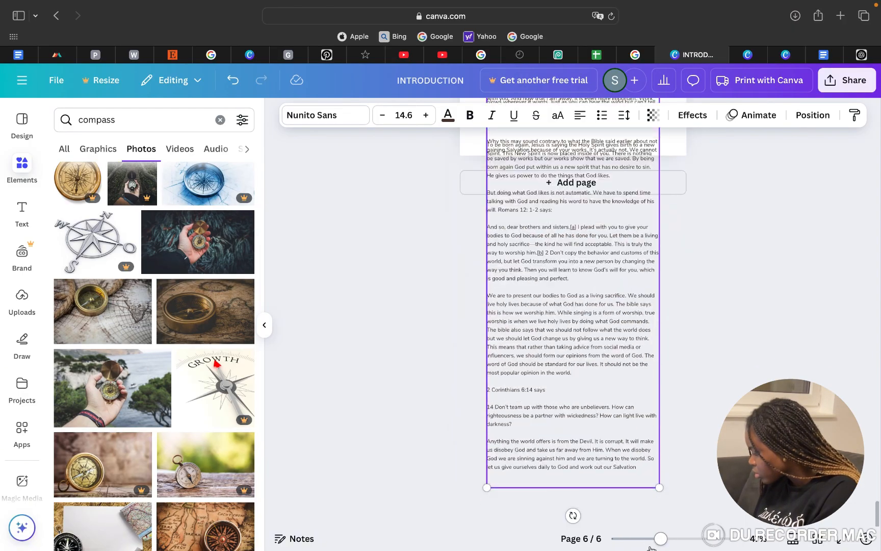
{"action": "key", "text": "BackSpace"}
Move the page 6 body text box up near the page's top margin, where the banner was
{"action": "scroll", "coordinate": [735, 331], "scroll_direction": "down", "scroll_amount": 3}
{"action": "left_click", "coordinate": [582, 347]}
{"action": "left_click_drag", "start_coordinate": [582, 331], "coordinate": [583, 324]}
{"action": "left_click", "coordinate": [721, 469]}
{"action": "left_click_drag", "start_coordinate": [633, 338], "coordinate": [633, 265]}
Delete the opening text before "To be born again, Jesus is saying" from the page 6 body
{"action": "scroll", "coordinate": [730, 245], "scroll_direction": "up", "scroll_amount": 6}
{"action": "scroll", "coordinate": [724, 331], "scroll_direction": "down", "scroll_amount": 6}
{"action": "left_click_drag", "start_coordinate": [489, 417], "coordinate": [487, 213]}
{"action": "key", "text": "BackSpace"}
{"action": "key", "text": "BackSpace"}
{"action": "key", "text": "BackSpace"}
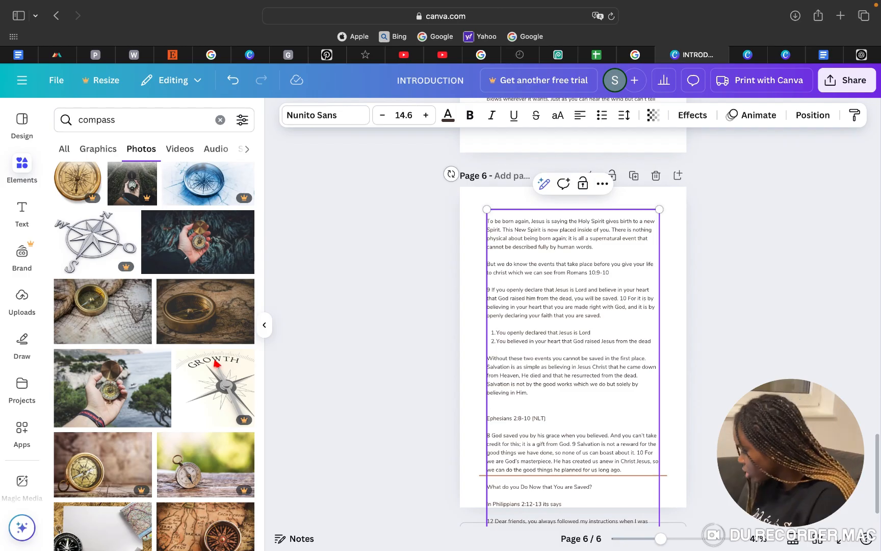
Cut the overflowing page 6 text from "What do you Do Now that You are Saved?" to the end
{"action": "scroll", "coordinate": [571, 265], "scroll_direction": "down", "scroll_amount": 1}
{"action": "left_click", "coordinate": [490, 457]}
{"action": "left_click_drag", "start_coordinate": [488, 456], "coordinate": [643, 500]}
{"action": "key", "text": "BackSpace"}
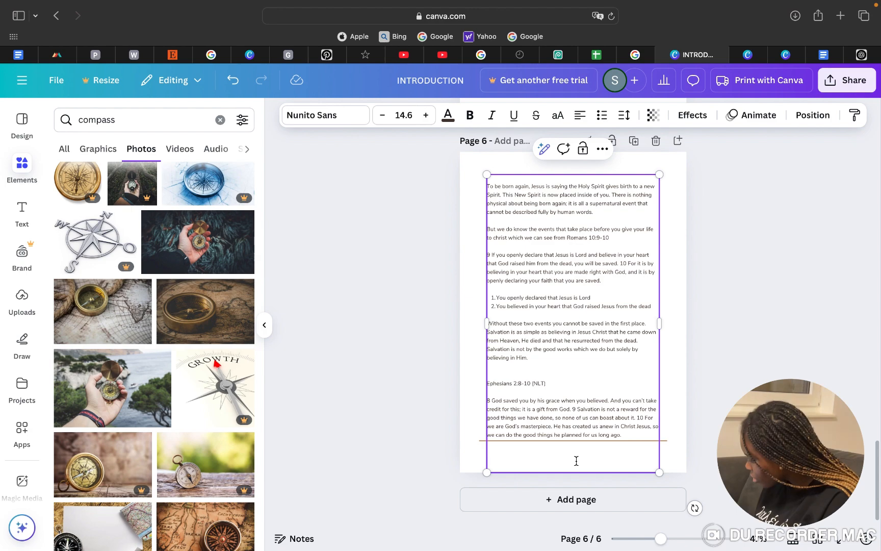
Duplicate page 6, replace page 7's body with the cut text, and cut everything after "is good and pleasing and perfect."
{"action": "left_click", "coordinate": [634, 145]}
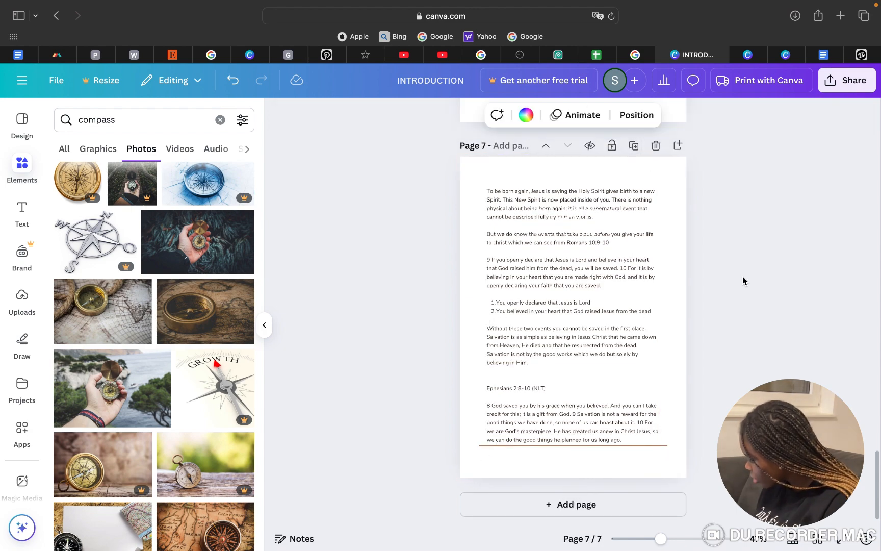
{"action": "left_click", "coordinate": [645, 315]}
{"action": "key", "text": "super+a"}
{"action": "key", "text": "super+v"}
{"action": "left_click_drag", "start_coordinate": [488, 333], "coordinate": [641, 509]}
{"action": "key", "text": "super+x"}
{"action": "left_click", "coordinate": [705, 398]}
Duplicate page 7 and replace page 8's body with the remaining text starting "We are to present our bodies to God"
{"action": "left_click", "coordinate": [634, 147]}
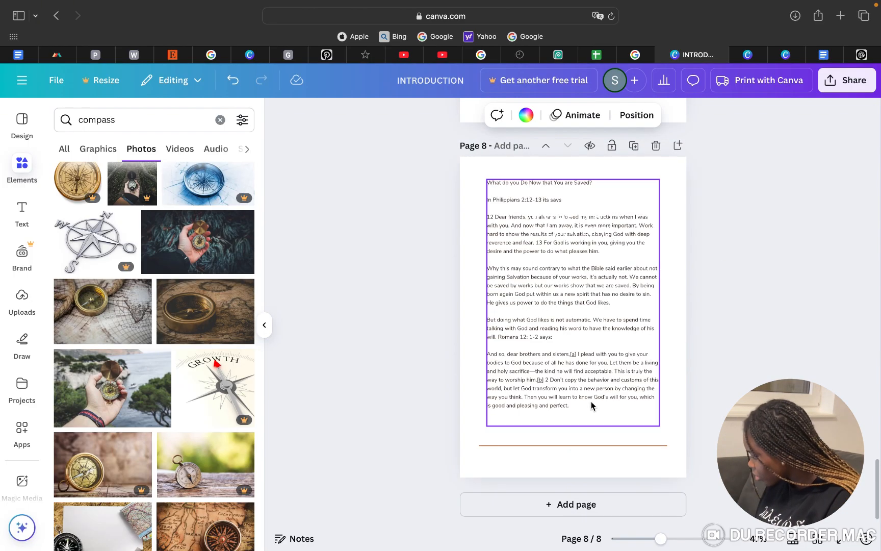
{"action": "key", "text": "super+a"}
{"action": "key", "text": "super+v"}
{"action": "left_click", "coordinate": [738, 398]}
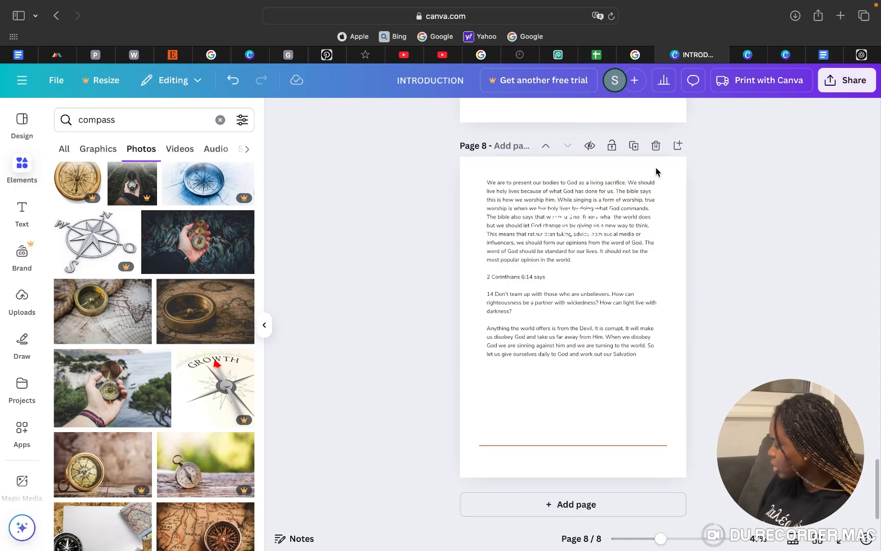
Duplicate page 8 and delete the body text box from the new page 9
{"action": "left_click", "coordinate": [635, 150]}
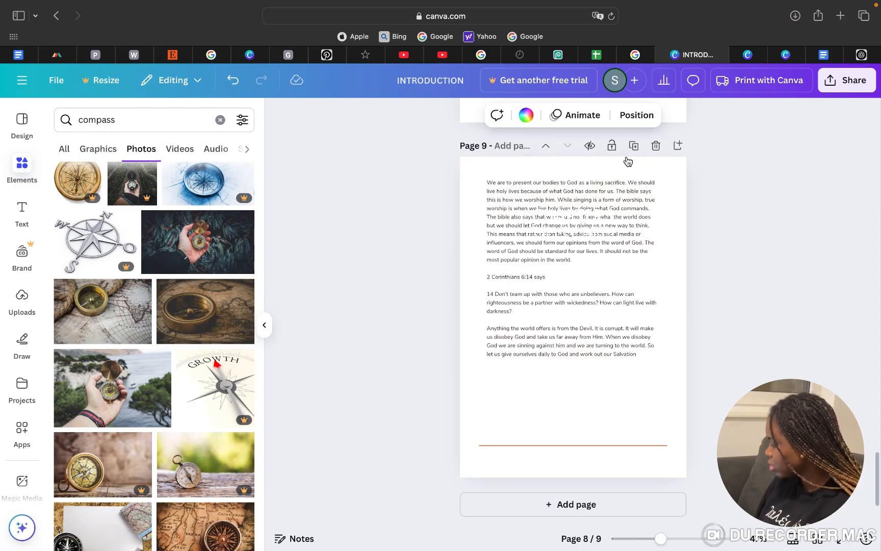
{"action": "left_click", "coordinate": [576, 298]}
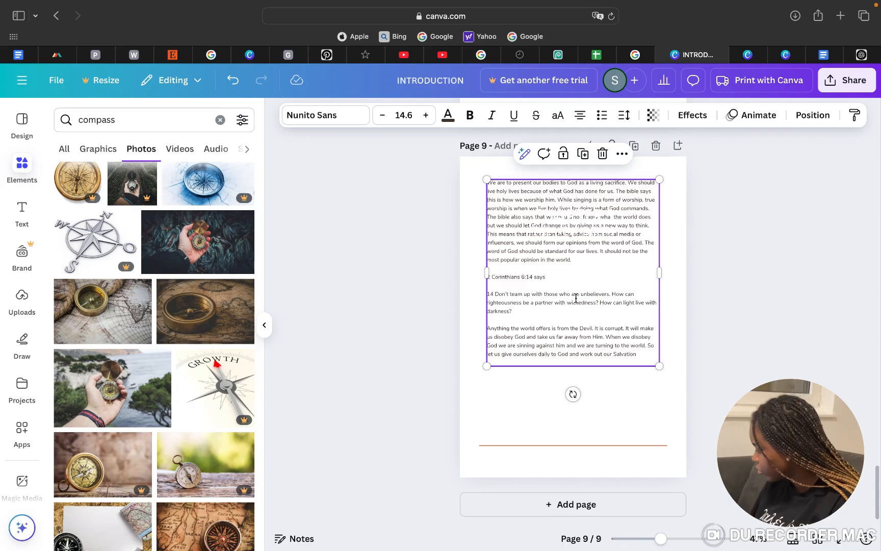
{"action": "key", "text": "Delete"}
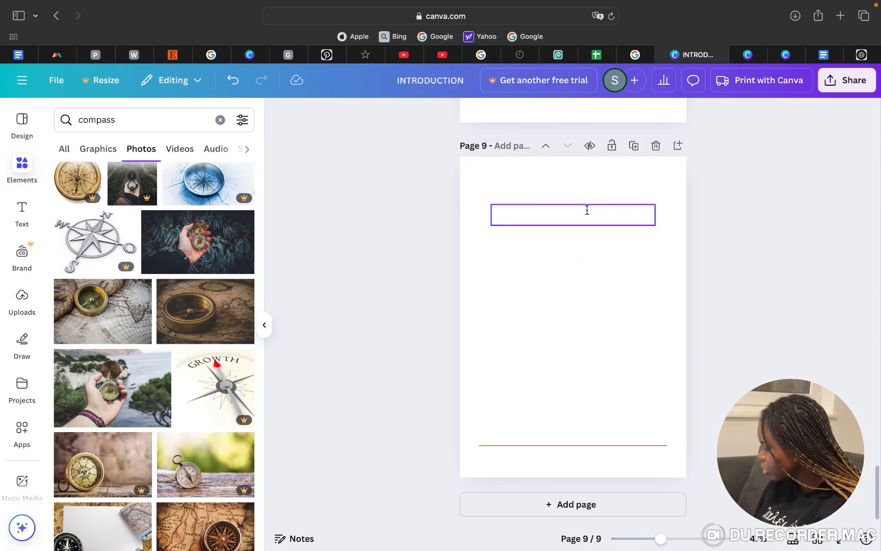
Delete the leftover white "THE NEW BIRTH" text from page 9
{"action": "scroll", "coordinate": [596, 259], "scroll_direction": "up", "scroll_amount": 1}
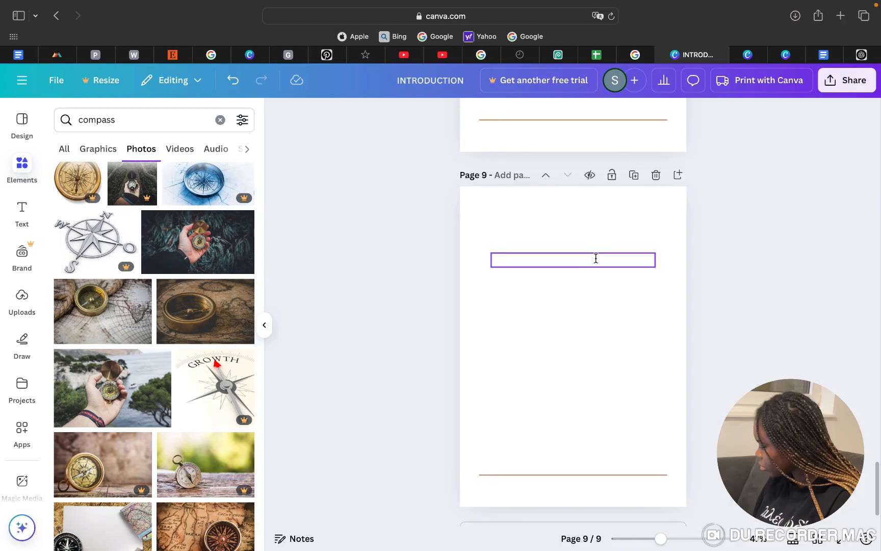
{"action": "left_click", "coordinate": [596, 258]}
{"action": "double_click", "coordinate": [596, 259]}
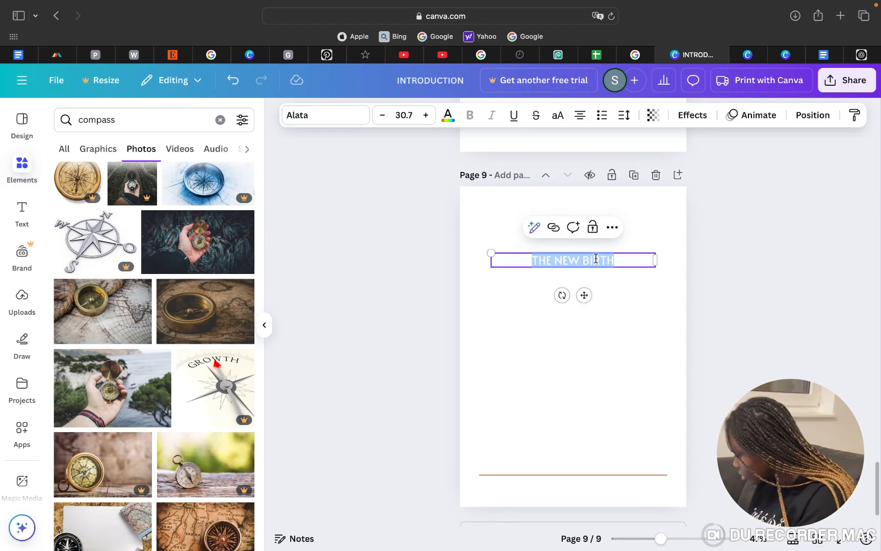
{"action": "key", "text": "BackSpace"}
{"action": "left_click", "coordinate": [581, 332]}
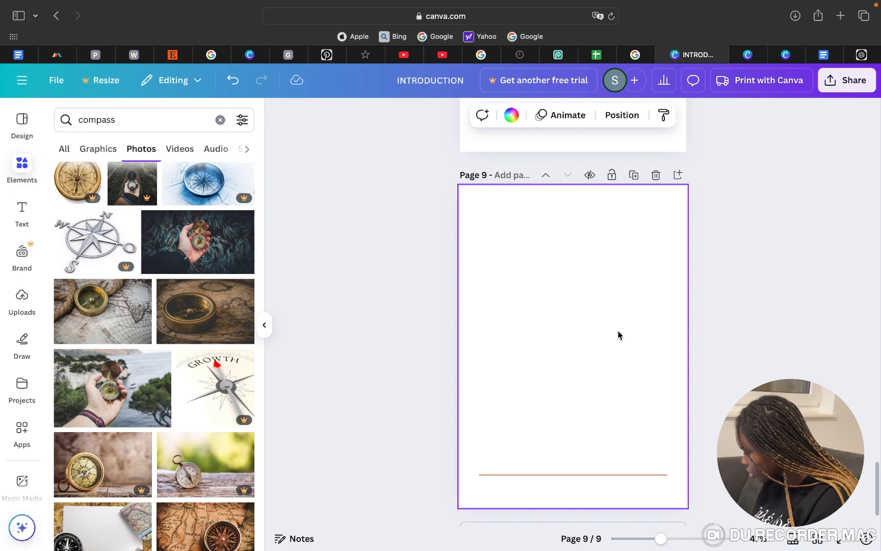
Replace the white "CHAPTER 1" text on page 9 with "NAVI" and colour it black
{"action": "left_click", "coordinate": [21, 210]}
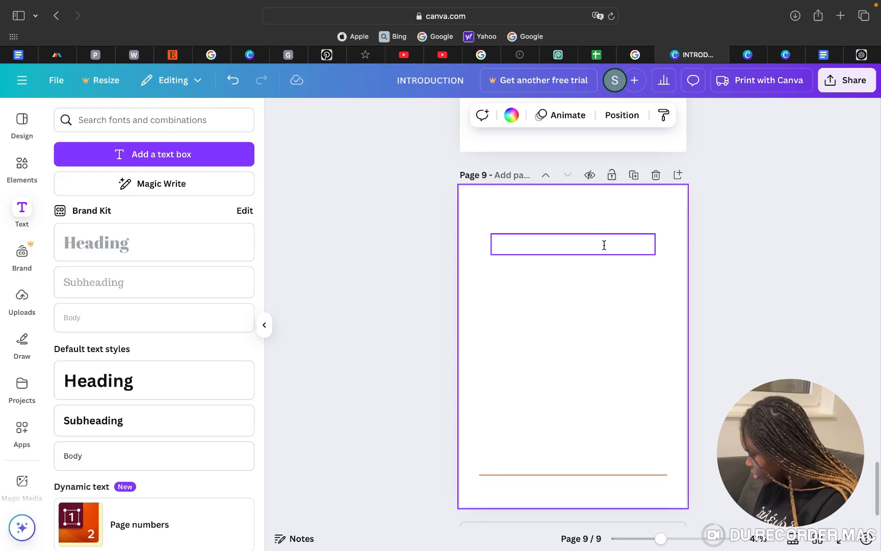
{"action": "left_click", "coordinate": [604, 245]}
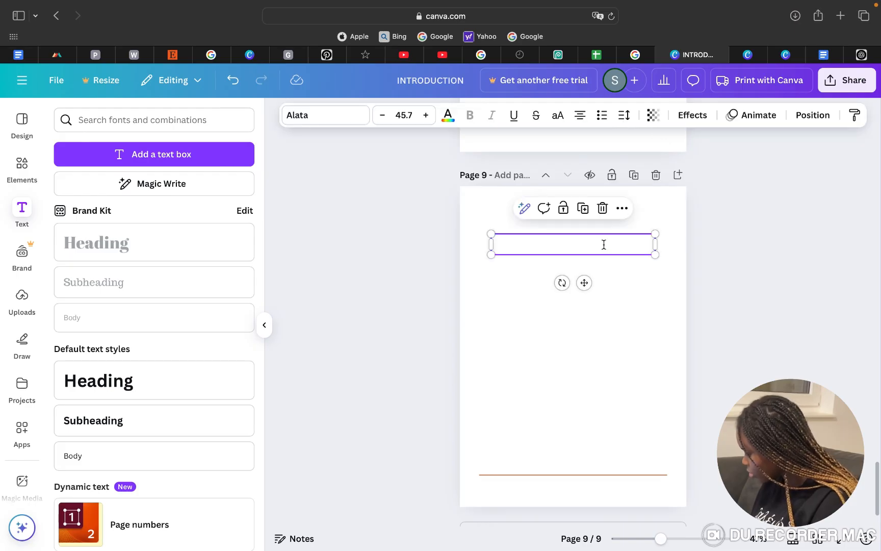
{"action": "double_click", "coordinate": [604, 245]}
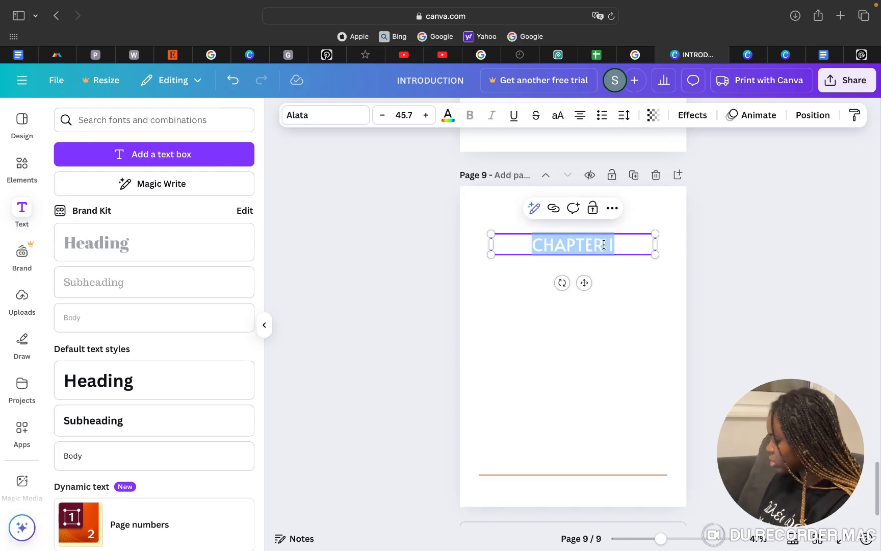
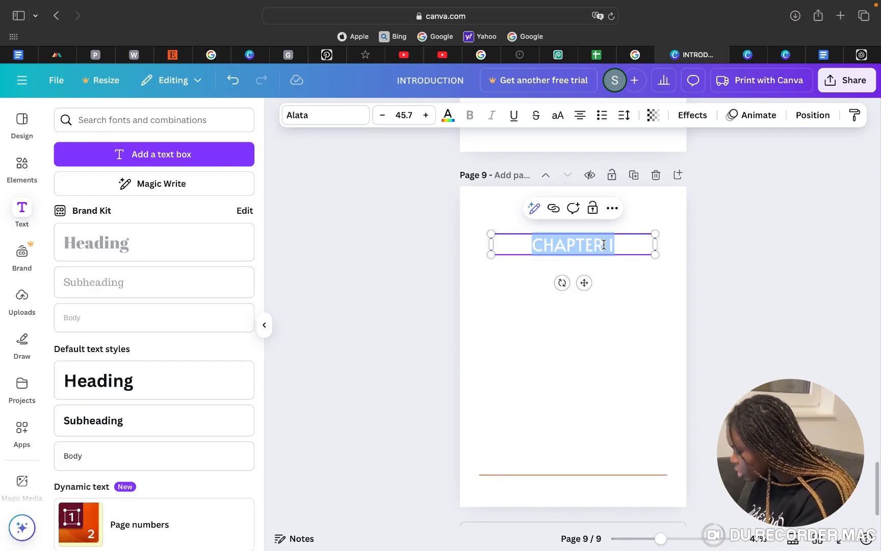
{"action": "type", "text": "CH"}
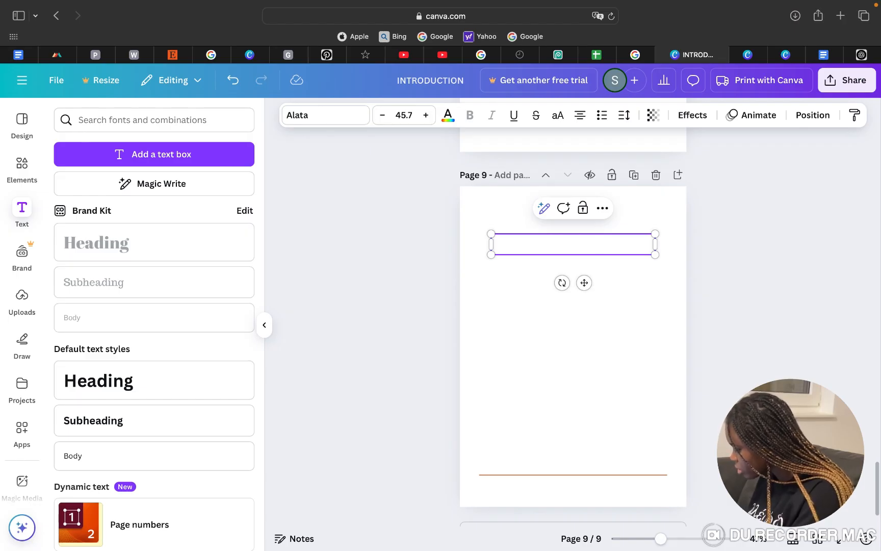
{"action": "key", "text": "super+a"}
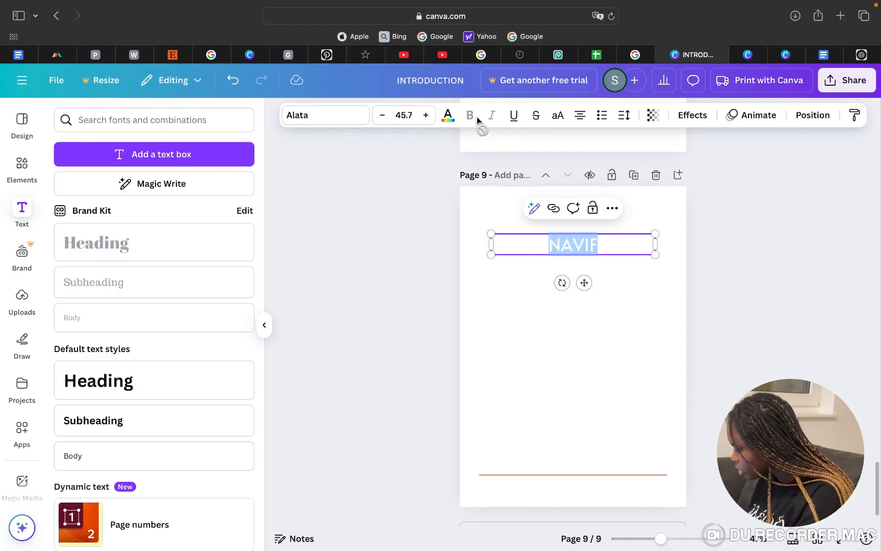
{"action": "left_click", "coordinate": [448, 115]}
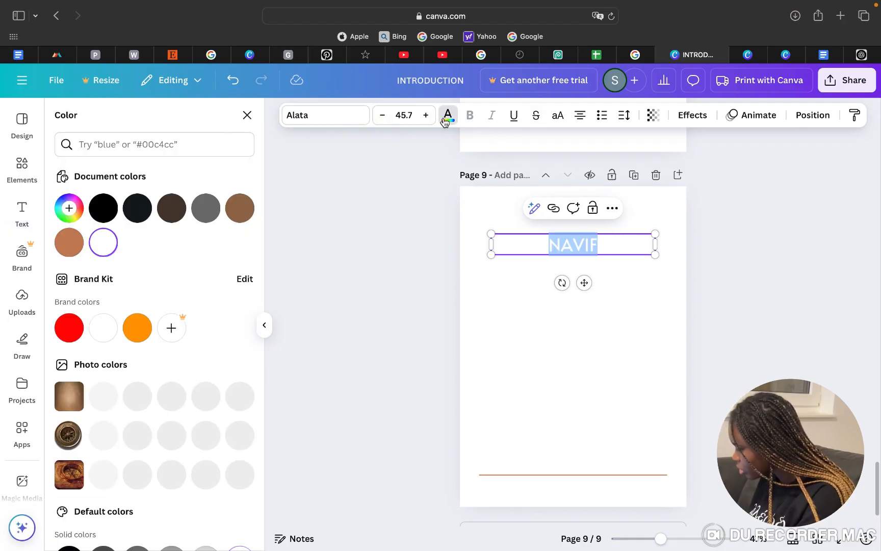
{"action": "left_click", "coordinate": [101, 209]}
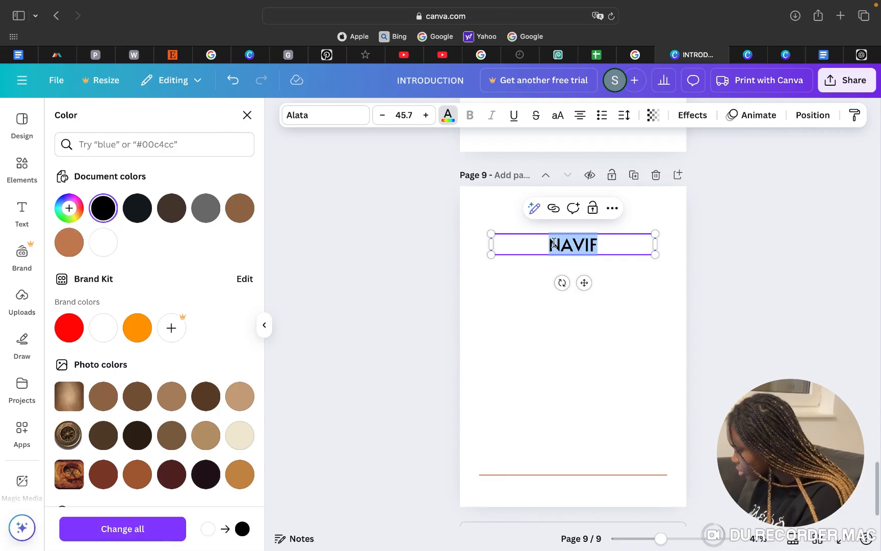
{"action": "key", "text": "Right"}
{"action": "key", "text": "BackSpace"}
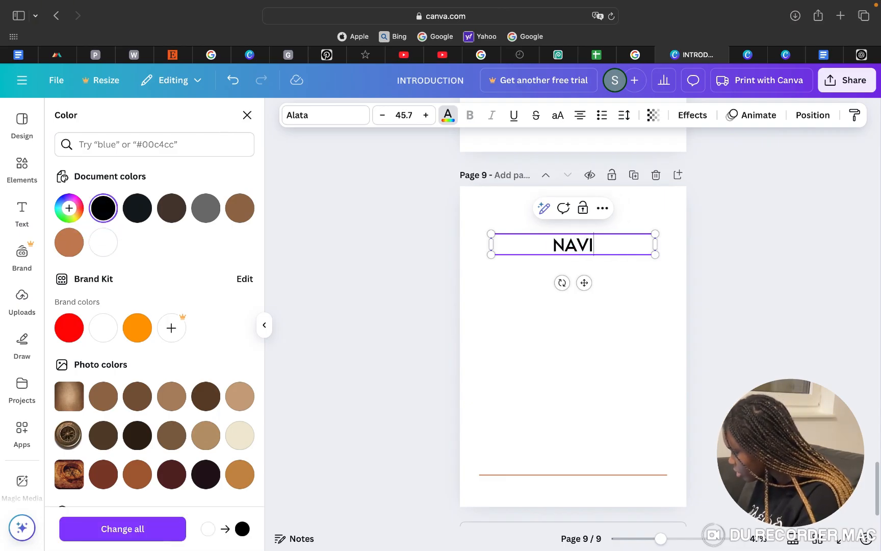
Complete page 9's heading as "NAVIGATING YOUR SPIRITUAL WALK WITH CHRIST" and delete the leftover white text overlapping it
{"action": "type", "text": "GAT"}
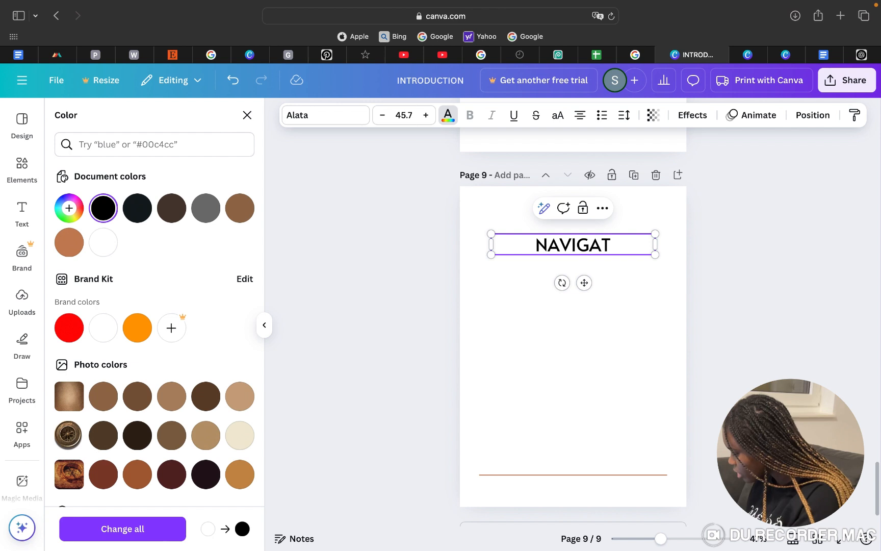
{"action": "type", "text": "ING "}
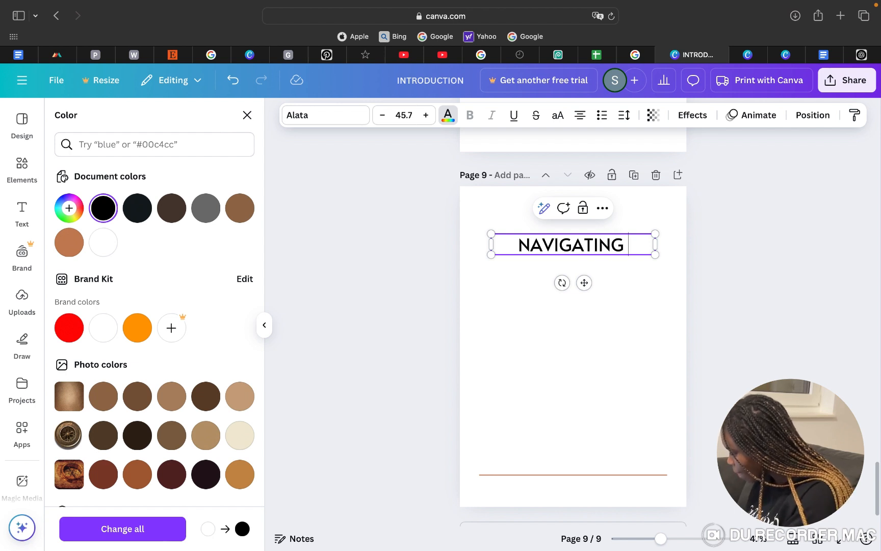
{"action": "type", "text": "YO"}
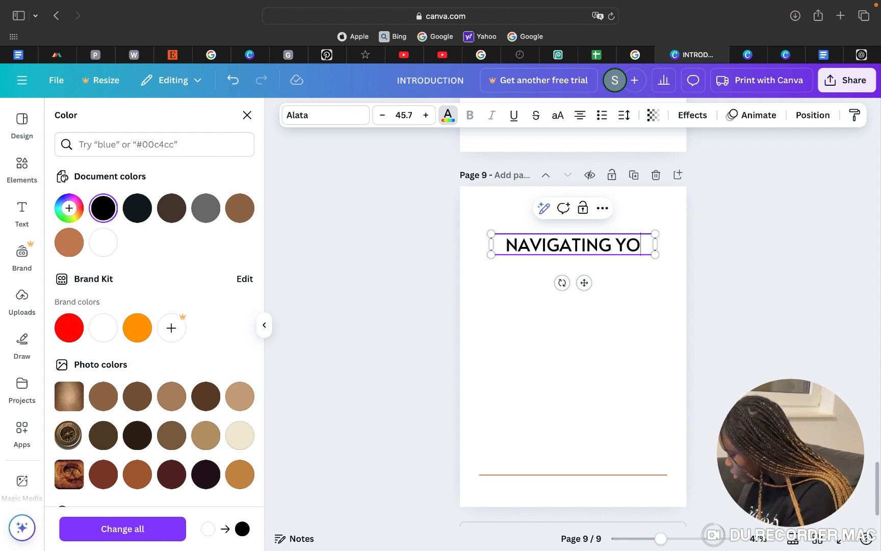
{"action": "type", "text": "UR SP"}
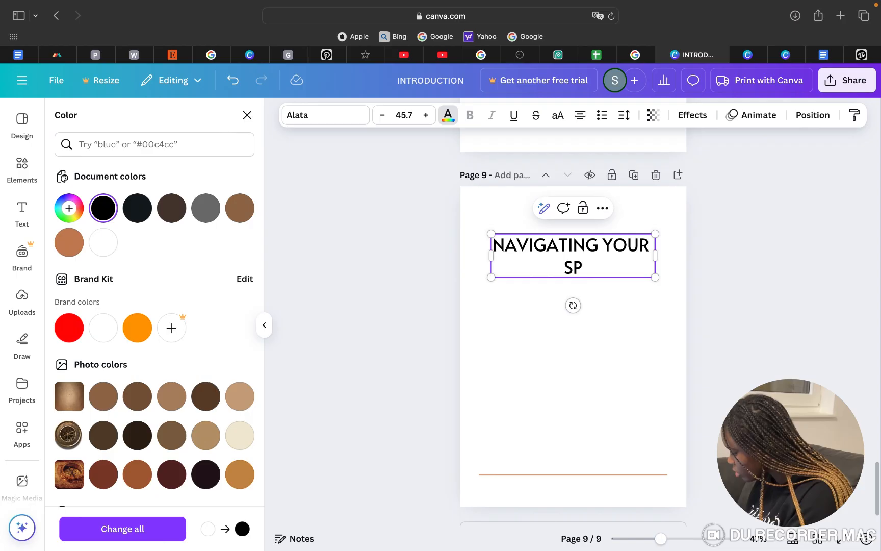
{"action": "type", "text": "IRI"}
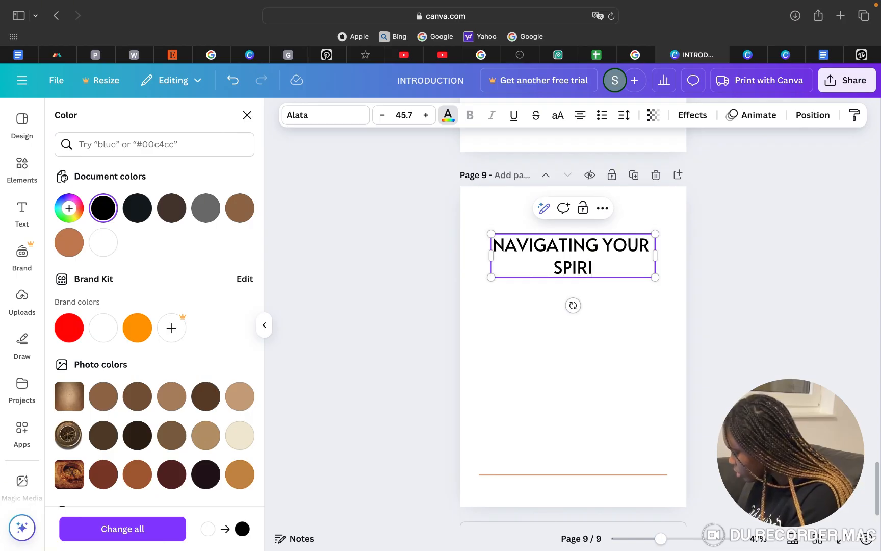
{"action": "type", "text": "TUAL "}
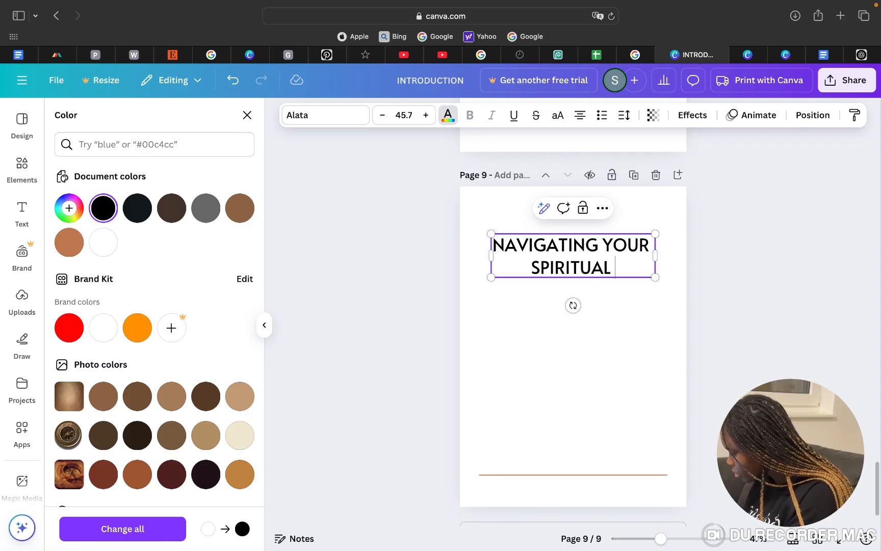
{"action": "type", "text": "WALK WITH "}
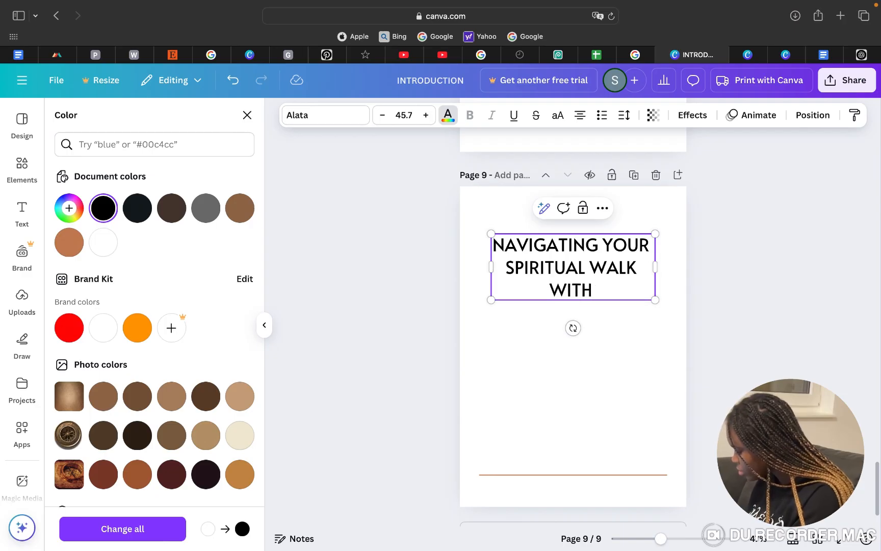
{"action": "type", "text": "CHRE"}
{"action": "key", "text": "BackSpace"}
{"action": "type", "text": "IST"}
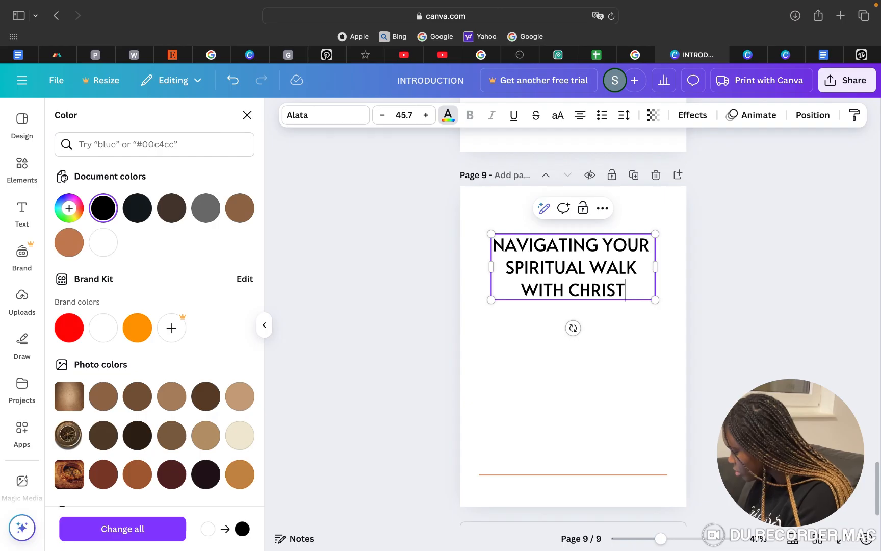
{"action": "left_click", "coordinate": [645, 223]}
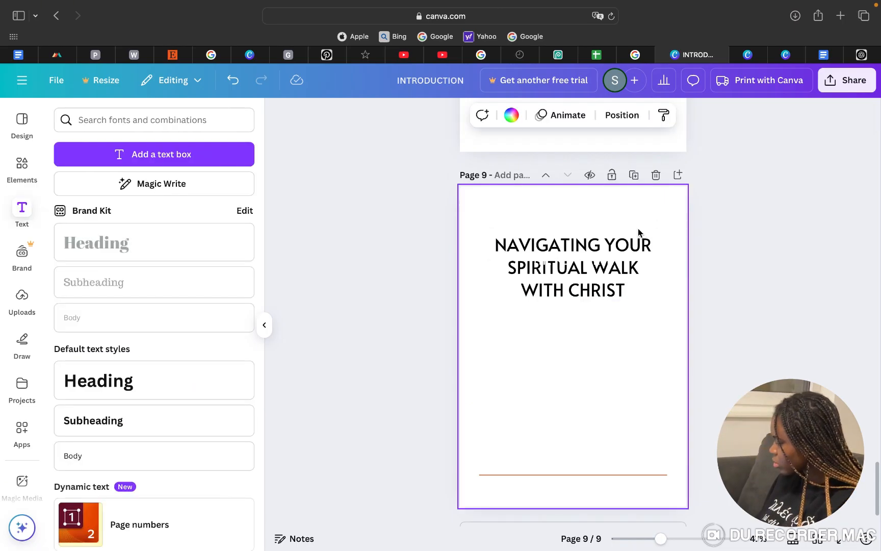
{"action": "left_click", "coordinate": [586, 265]}
{"action": "key", "text": "BackSpace"}
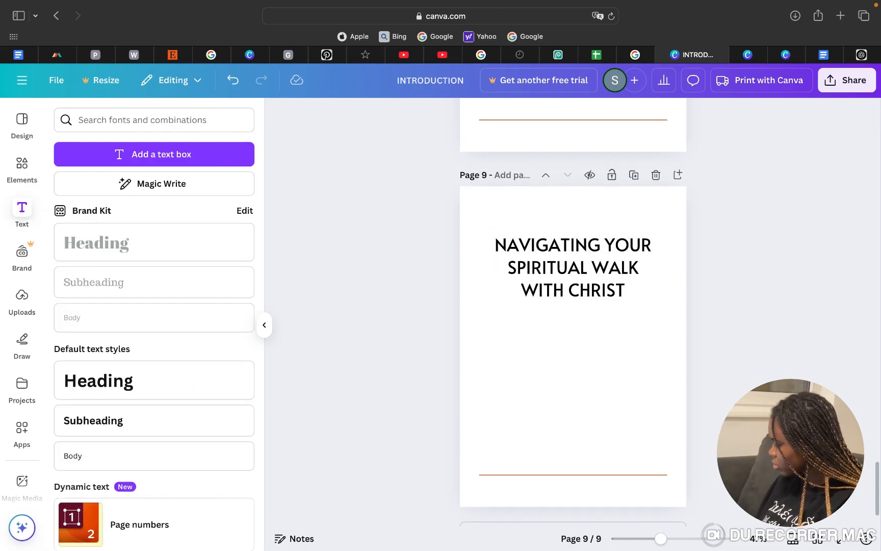
Widen and scale down page 9's heading to fit on two lines inside the margins, centred near the top of the page
{"action": "left_click", "coordinate": [613, 257]}
{"action": "left_click_drag", "start_coordinate": [657, 272], "coordinate": [701, 266]}
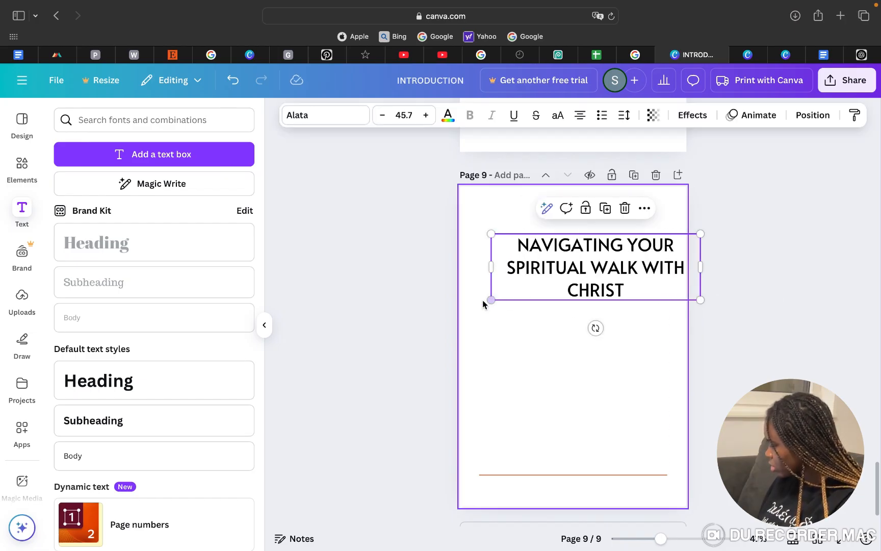
{"action": "left_click_drag", "start_coordinate": [491, 300], "coordinate": [479, 263]}
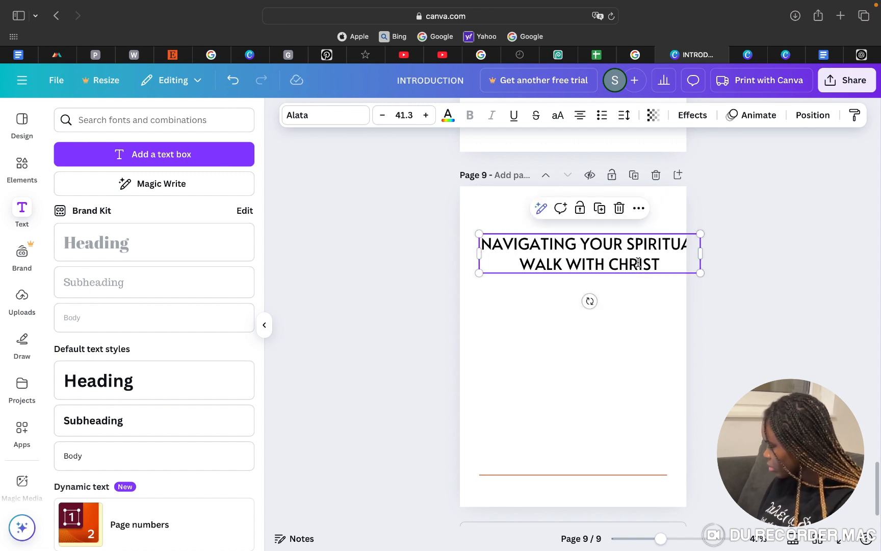
{"action": "left_click_drag", "start_coordinate": [636, 262], "coordinate": [630, 254]}
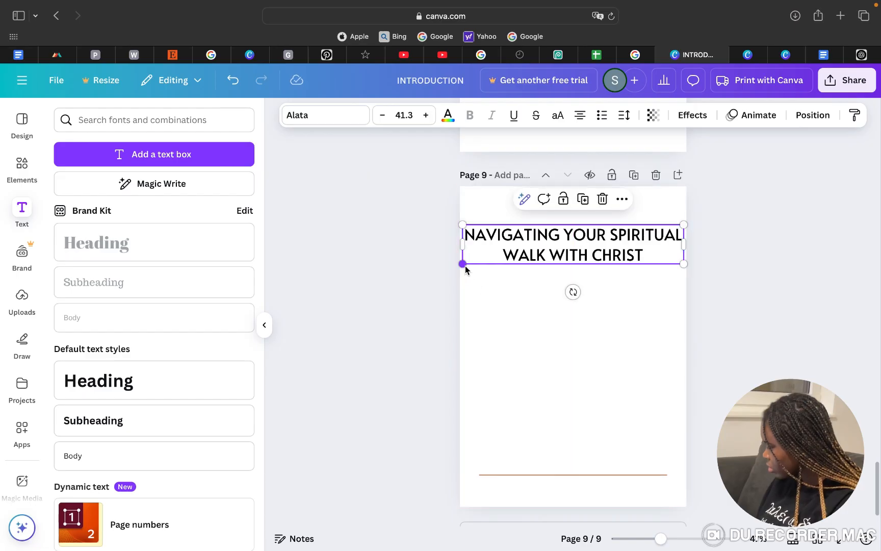
{"action": "left_click_drag", "start_coordinate": [463, 263], "coordinate": [499, 264]}
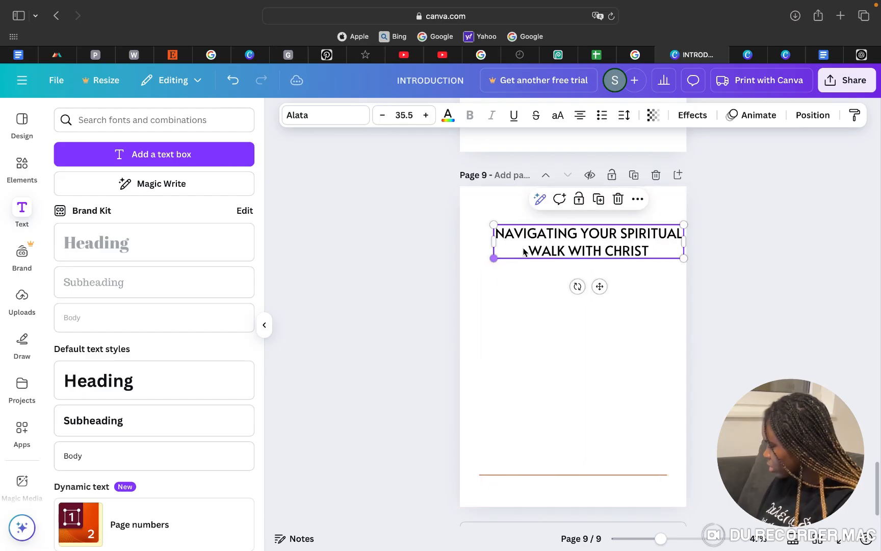
{"action": "left_click_drag", "start_coordinate": [581, 234], "coordinate": [567, 235]}
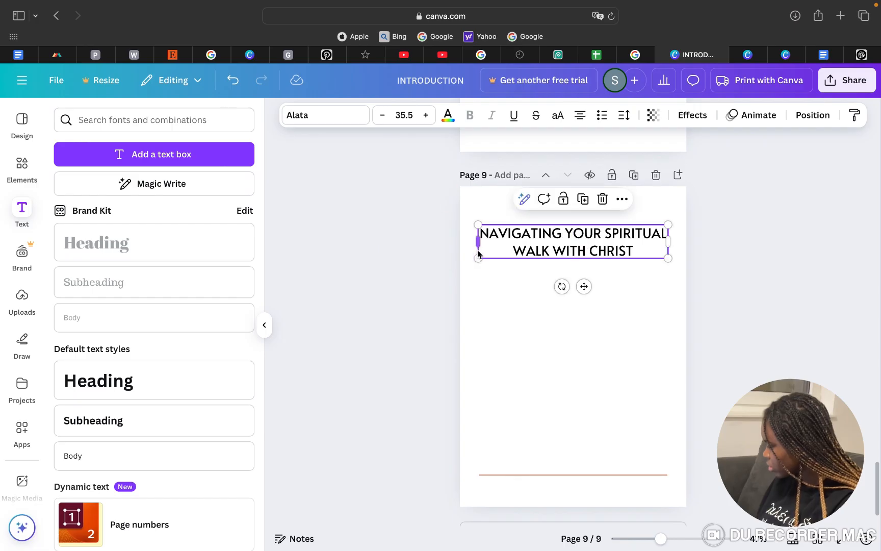
{"action": "left_click_drag", "start_coordinate": [479, 259], "coordinate": [488, 256]}
{"action": "left_click_drag", "start_coordinate": [668, 256], "coordinate": [664, 260]}
{"action": "left_click_drag", "start_coordinate": [620, 232], "coordinate": [615, 232]}
{"action": "left_click", "coordinate": [617, 344]}
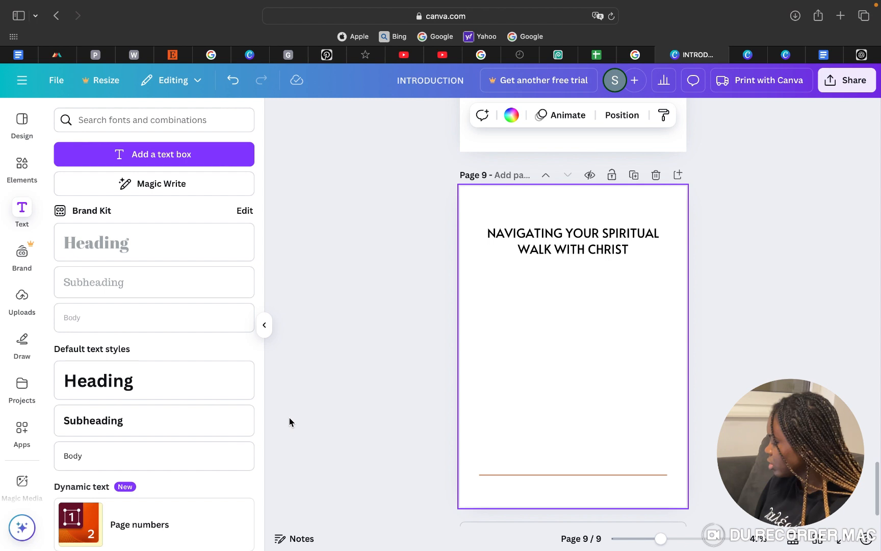
Add a body text box to page 9 and fill it with the closing text "As you embark on this journey..." copied from ChatGPT
{"action": "left_click", "coordinate": [204, 463]}
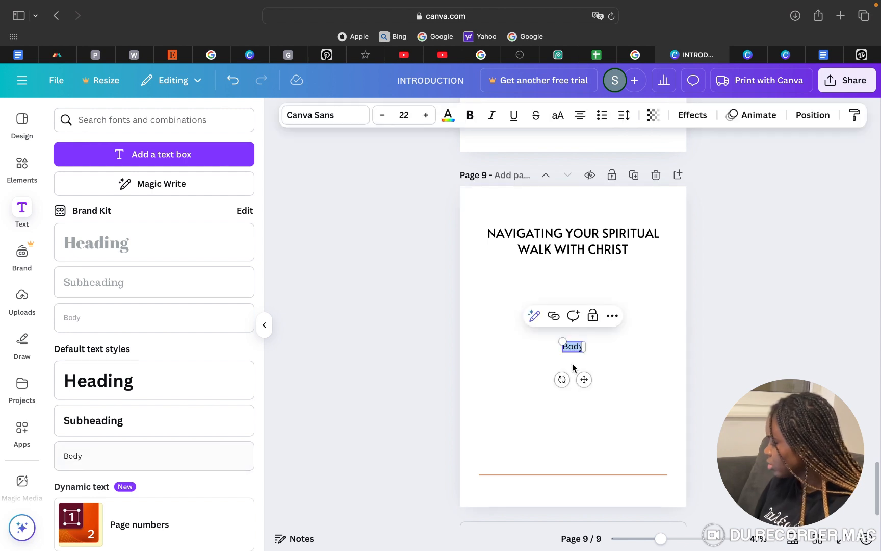
{"action": "left_click", "coordinate": [577, 348]}
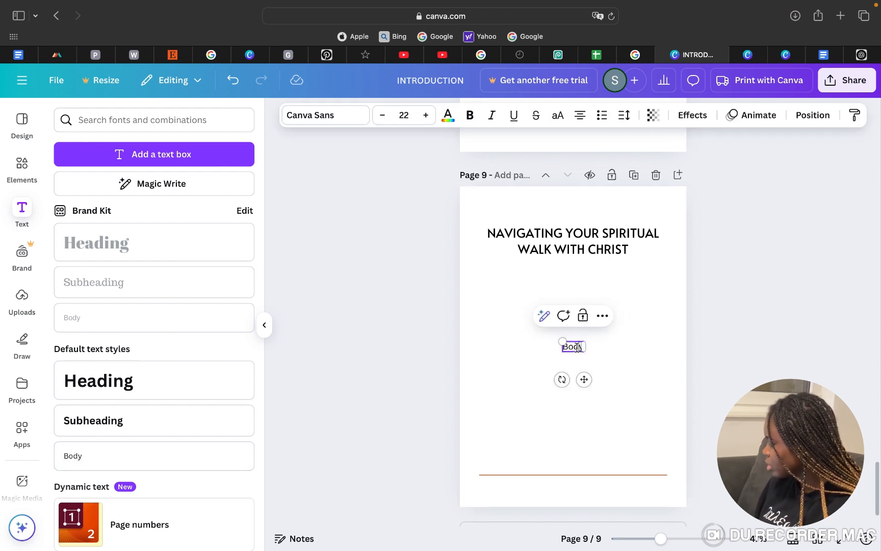
{"action": "left_click", "coordinate": [874, 61]}
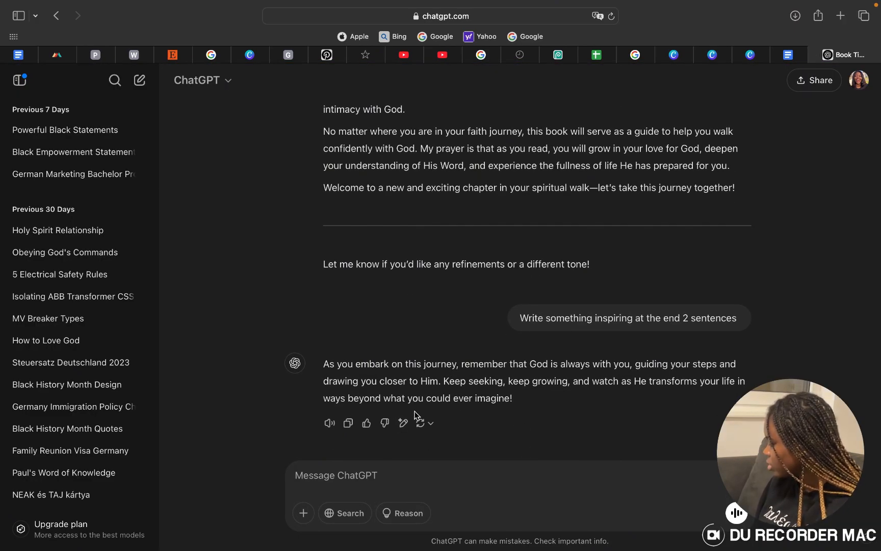
{"action": "left_click", "coordinate": [351, 424]}
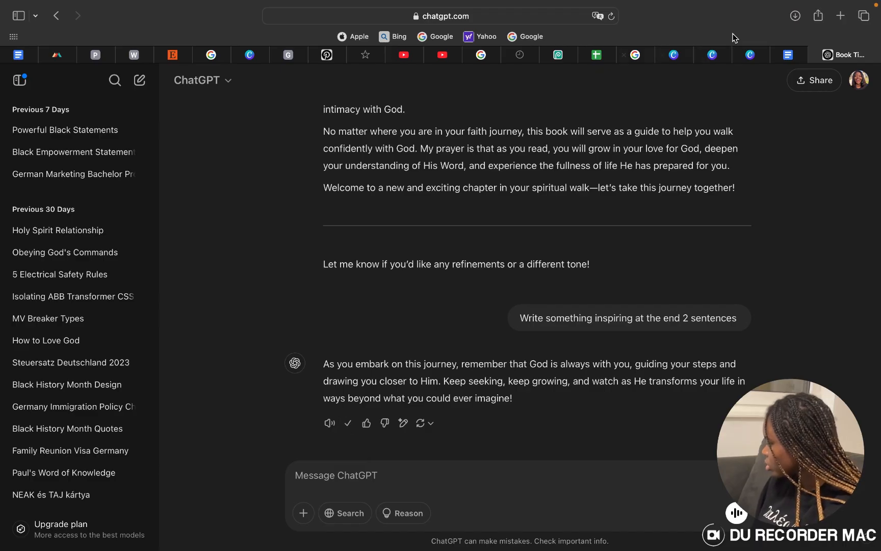
{"action": "left_click", "coordinate": [764, 58]}
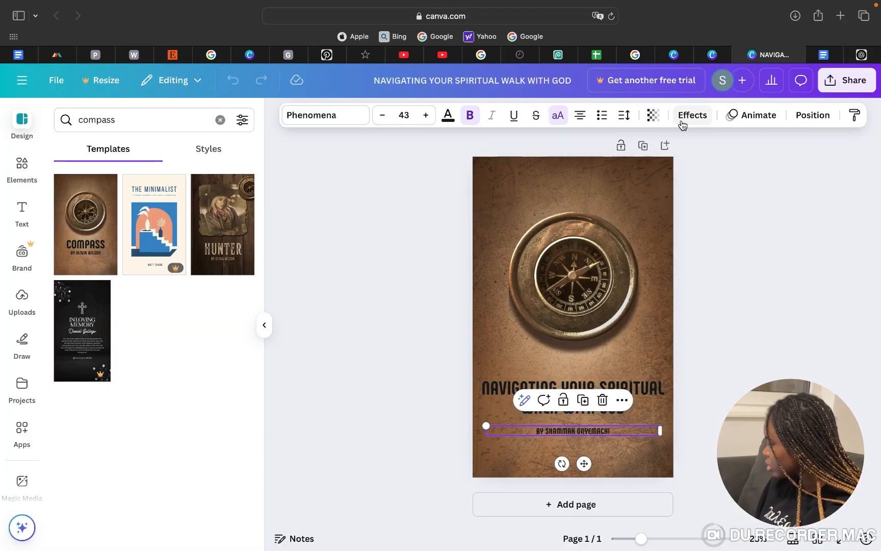
{"action": "left_click", "coordinate": [685, 57]}
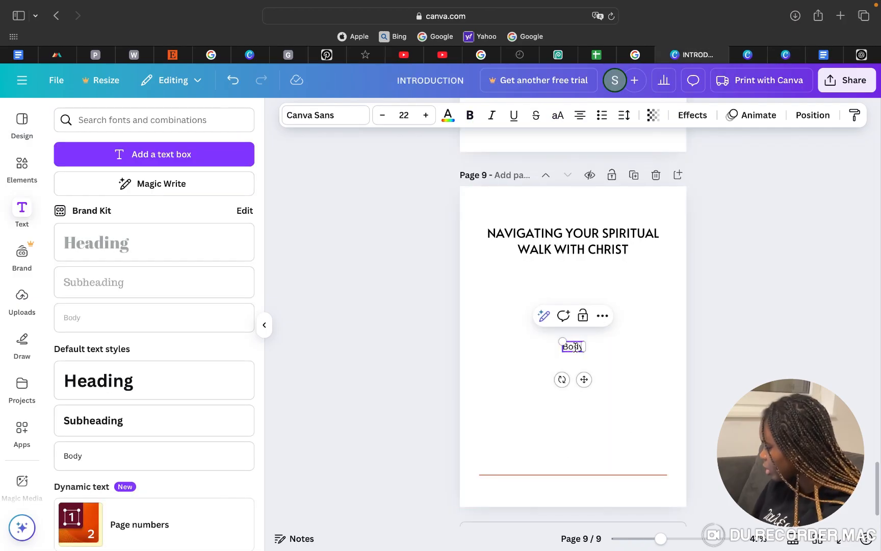
{"action": "key", "text": "super+v"}
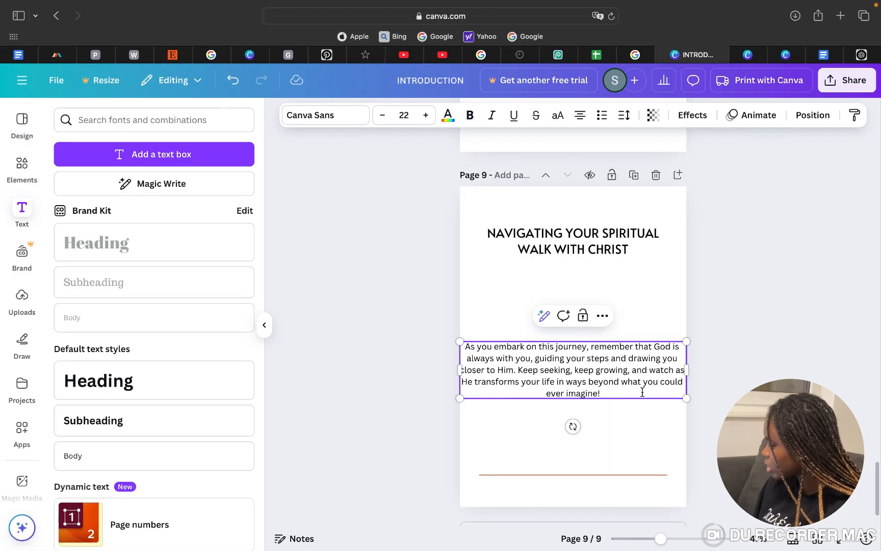
Set all of page 9's closing paragraph in Nunito Sans and justify it
{"action": "key", "text": "super+a"}
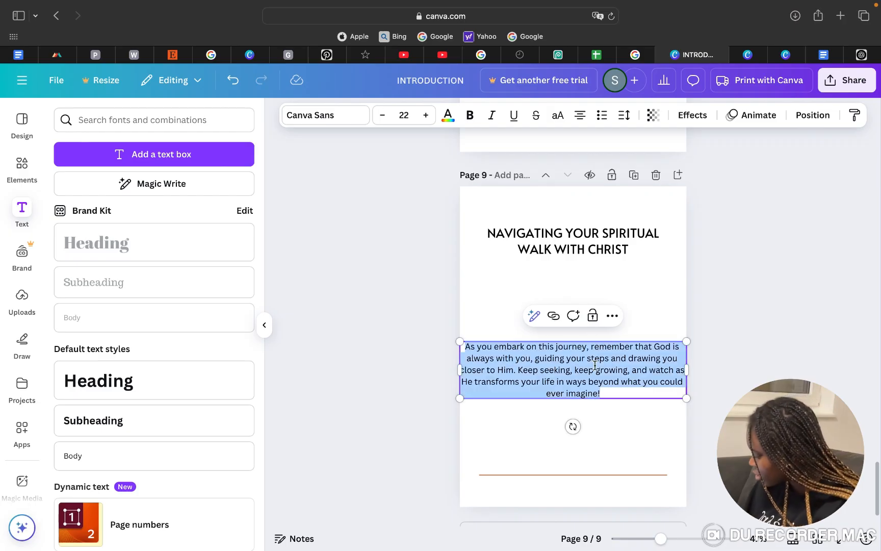
{"action": "left_click", "coordinate": [359, 118]}
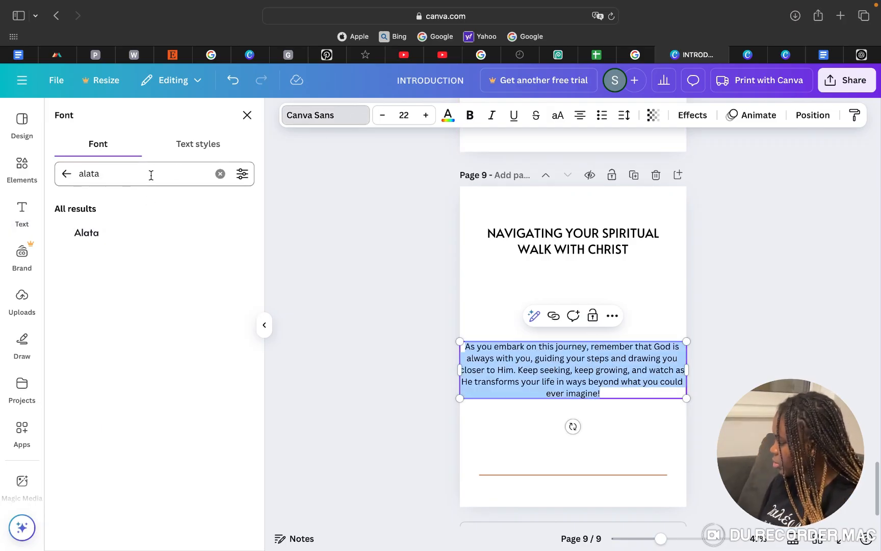
{"action": "left_click", "coordinate": [67, 174]}
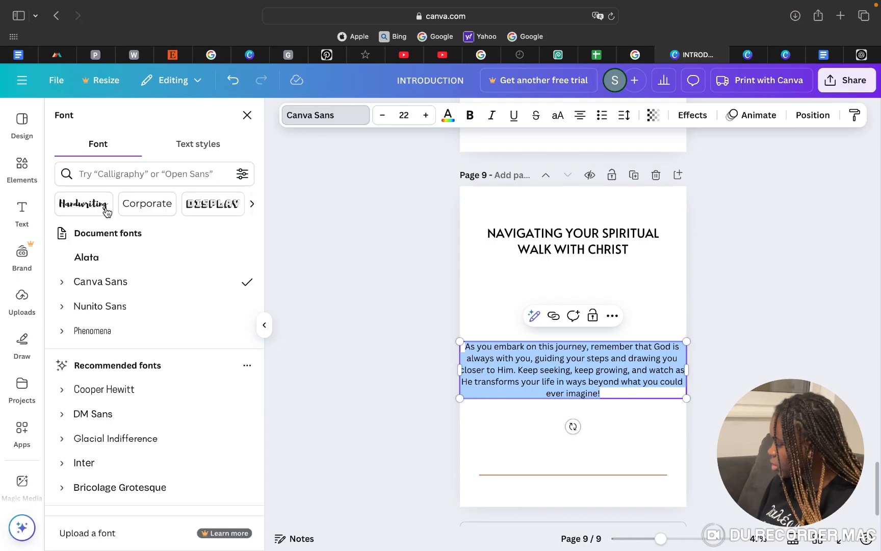
{"action": "left_click", "coordinate": [91, 306]}
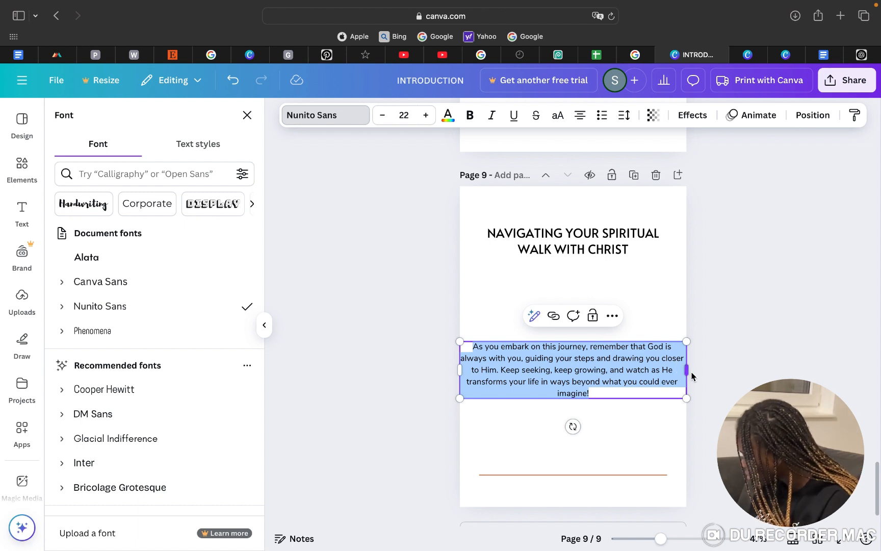
{"action": "left_click", "coordinate": [580, 115]}
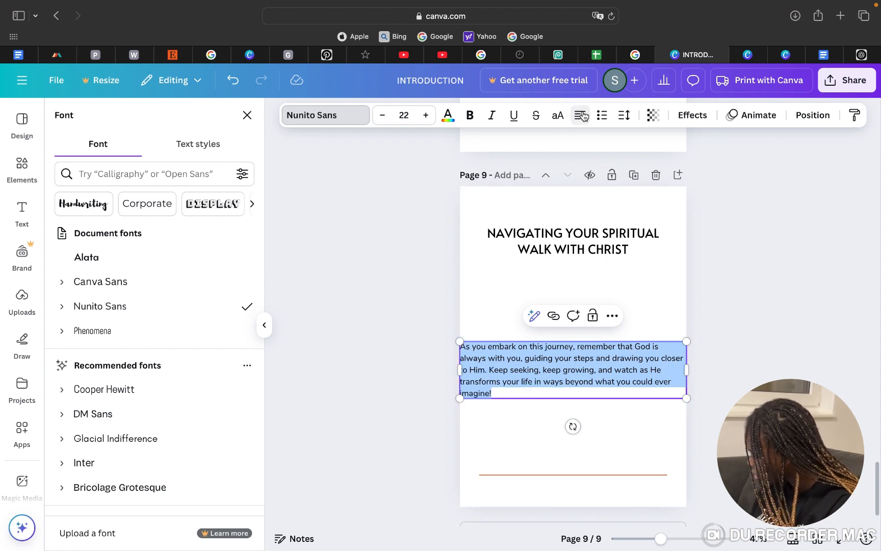
{"action": "left_click", "coordinate": [580, 114]}
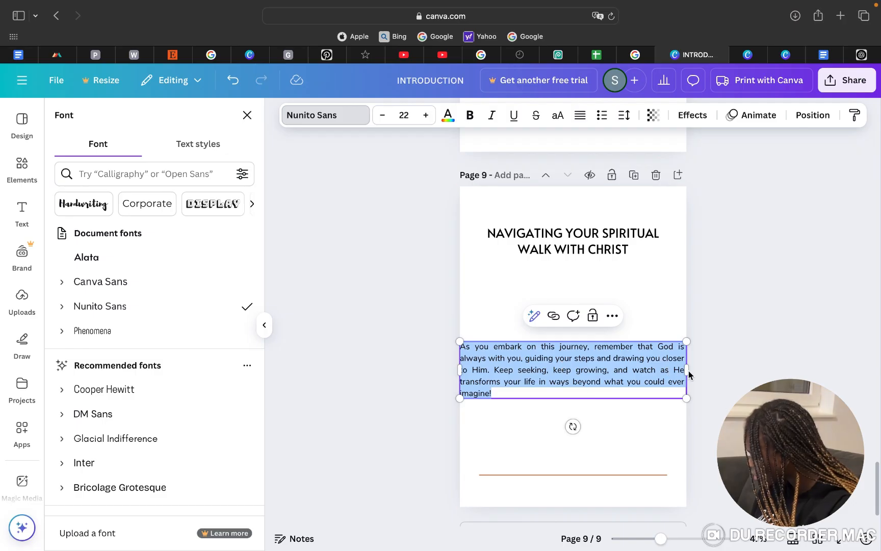
Move page 9's closing paragraph up beneath the heading and scale it down to font size 17.2, with its start inside the page margin
{"action": "left_click_drag", "start_coordinate": [647, 358], "coordinate": [647, 314]}
{"action": "left_click", "coordinate": [641, 428]}
{"action": "left_click_drag", "start_coordinate": [615, 380], "coordinate": [615, 357]}
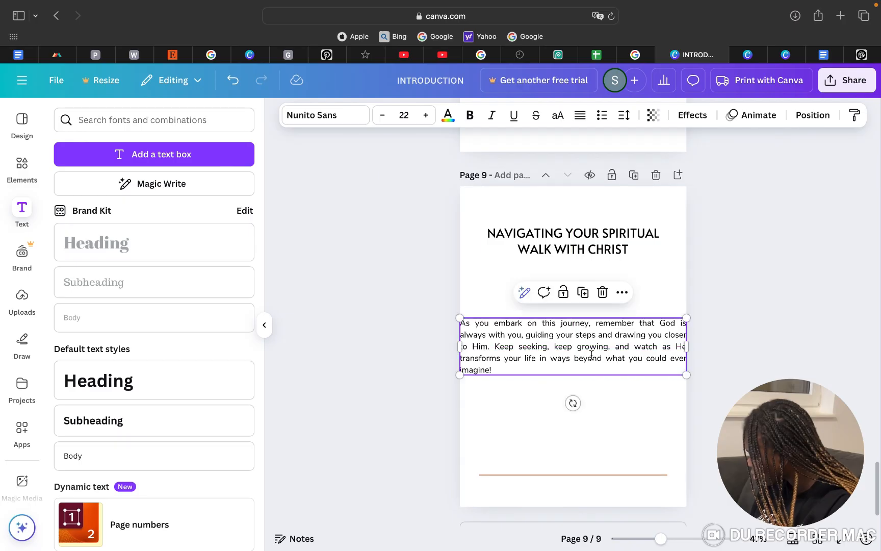
{"action": "left_click_drag", "start_coordinate": [460, 375], "coordinate": [499, 365]}
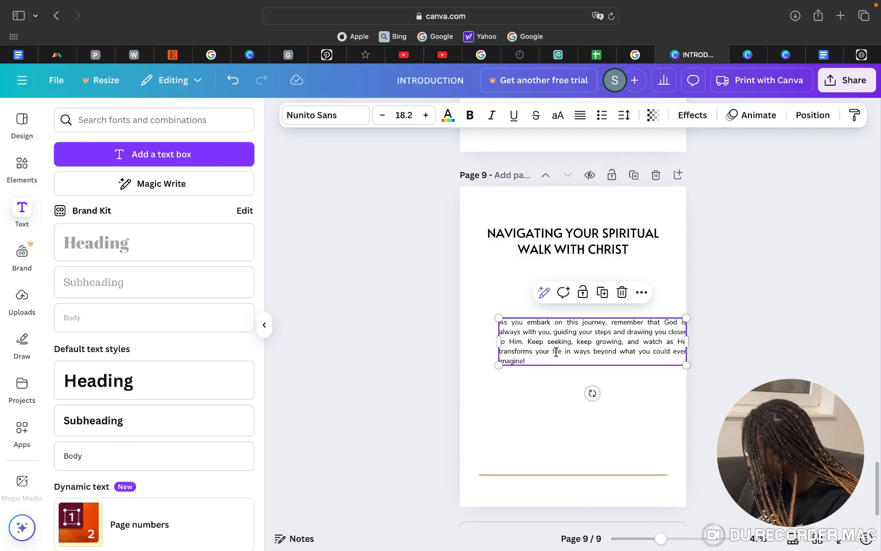
{"action": "left_click_drag", "start_coordinate": [555, 352], "coordinate": [544, 349]}
{"action": "left_click", "coordinate": [382, 115]}
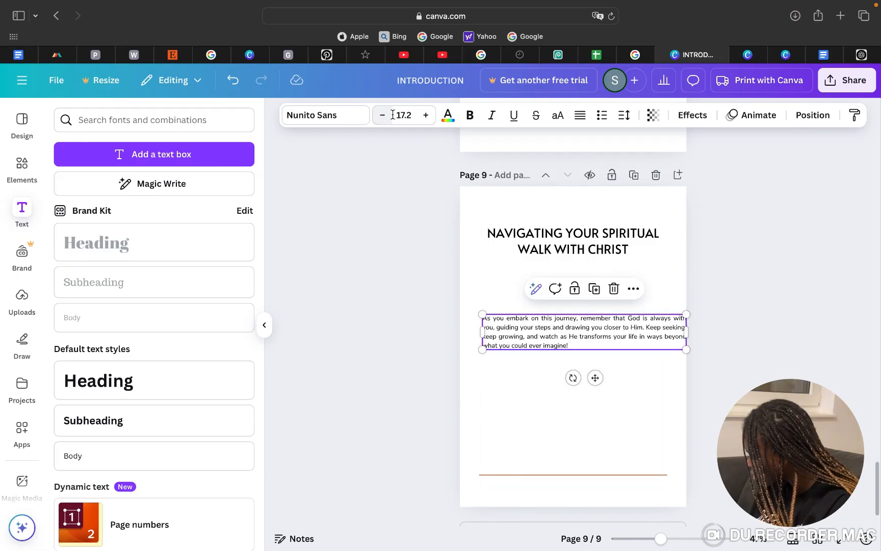
Check page 8's body font size, set page 9's paragraph to 13.6, and narrow its box to the width of the footer line
{"action": "scroll", "coordinate": [756, 297], "scroll_direction": "up", "scroll_amount": 5}
{"action": "scroll", "coordinate": [756, 298], "scroll_direction": "up", "scroll_amount": 1}
{"action": "left_click", "coordinate": [627, 266]}
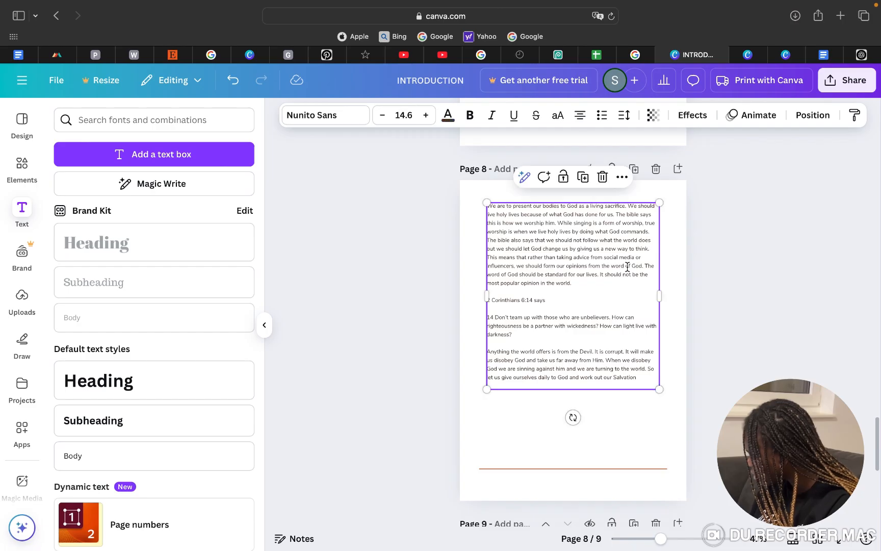
{"action": "scroll", "coordinate": [773, 355], "scroll_direction": "down", "scroll_amount": 6}
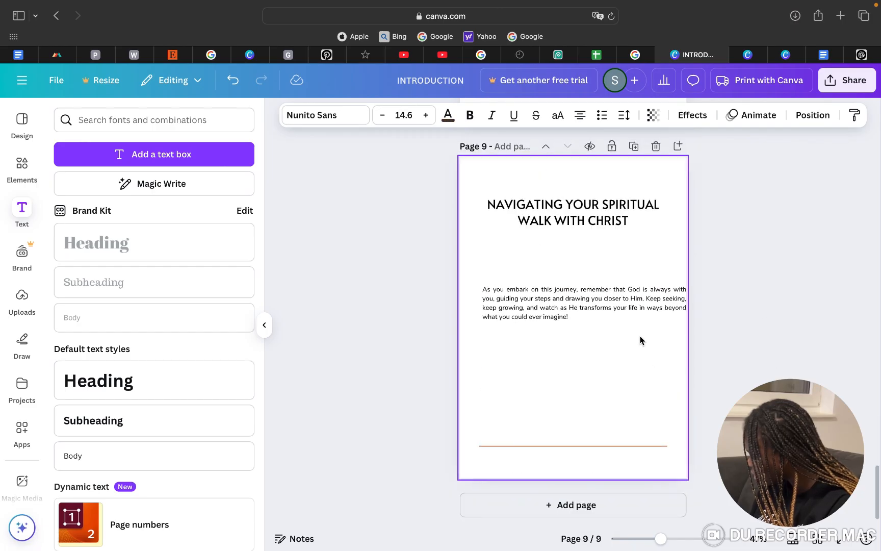
{"action": "left_click", "coordinate": [635, 304]}
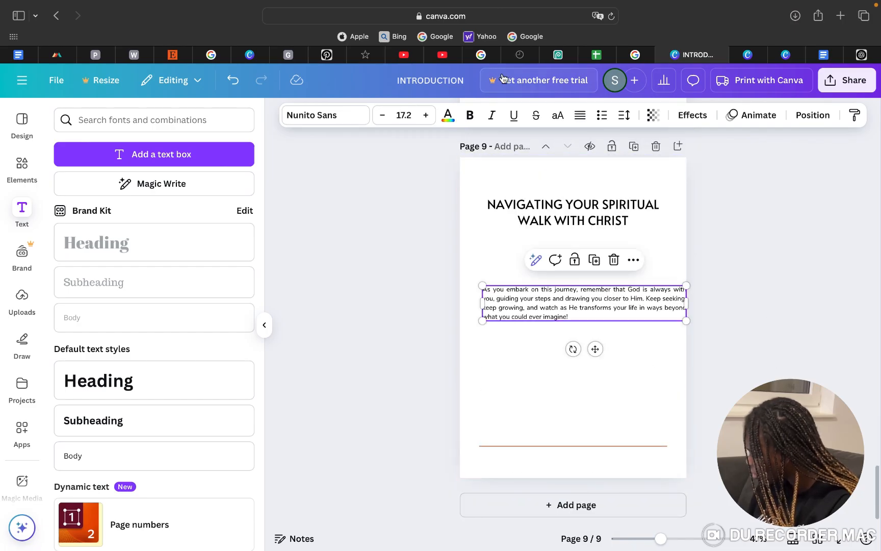
{"action": "left_click", "coordinate": [382, 116]}
{"action": "left_click", "coordinate": [407, 116]}
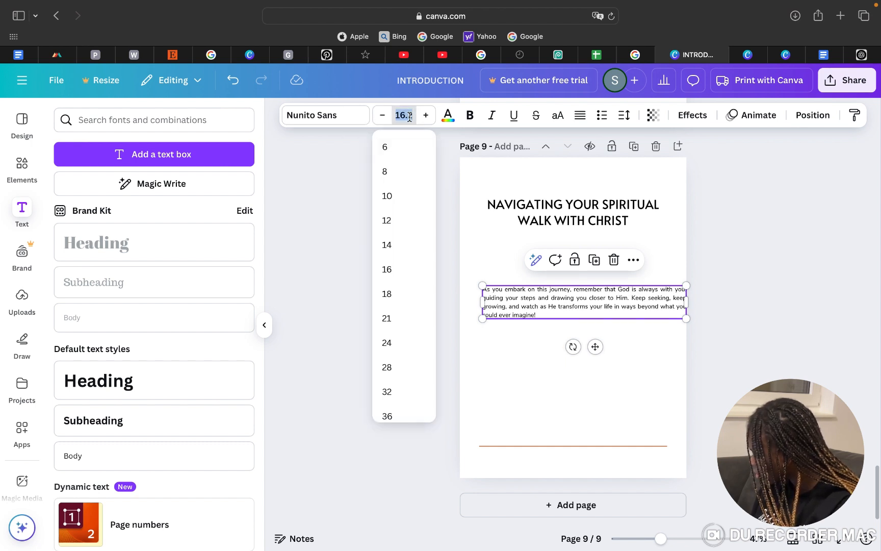
{"action": "type", "text": "13"}
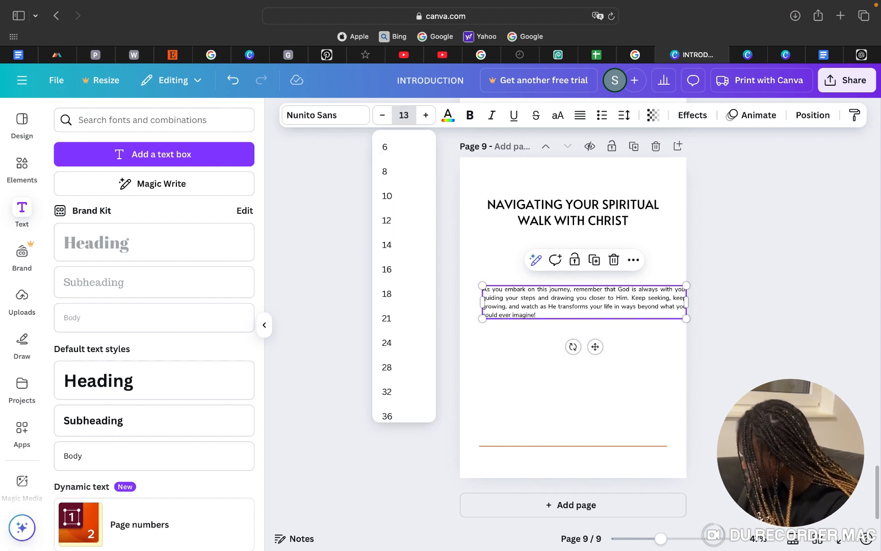
{"action": "type", "text": ".6"}
{"action": "key", "text": "Return"}
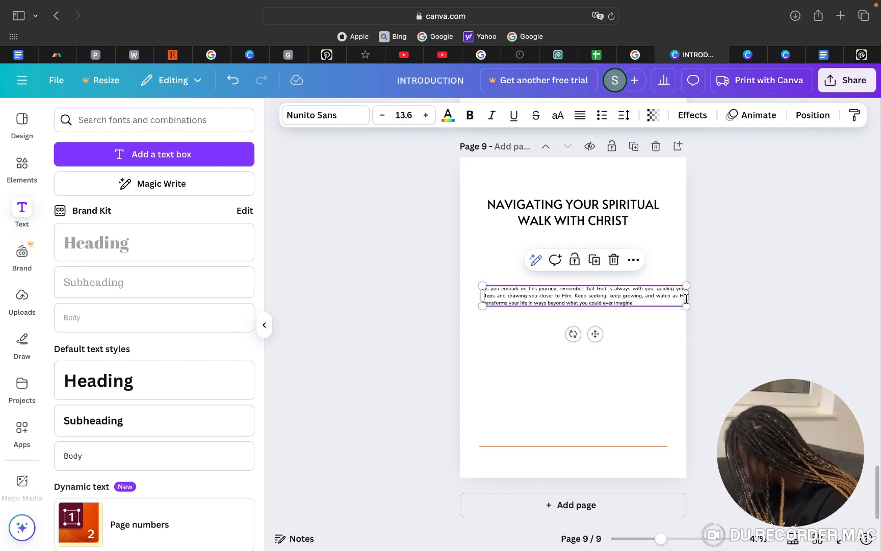
{"action": "left_click_drag", "start_coordinate": [688, 300], "coordinate": [671, 297]}
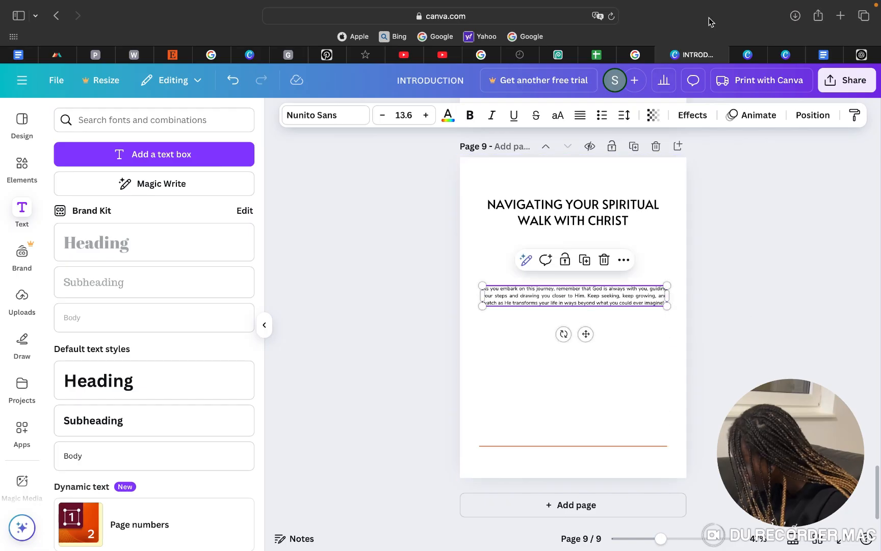
Check the closing paragraph in the "Navigating Your Spiritual Walk" design and centre-align page 9's paragraph in the INTRODUCTION design to match
{"action": "left_click", "coordinate": [758, 52]}
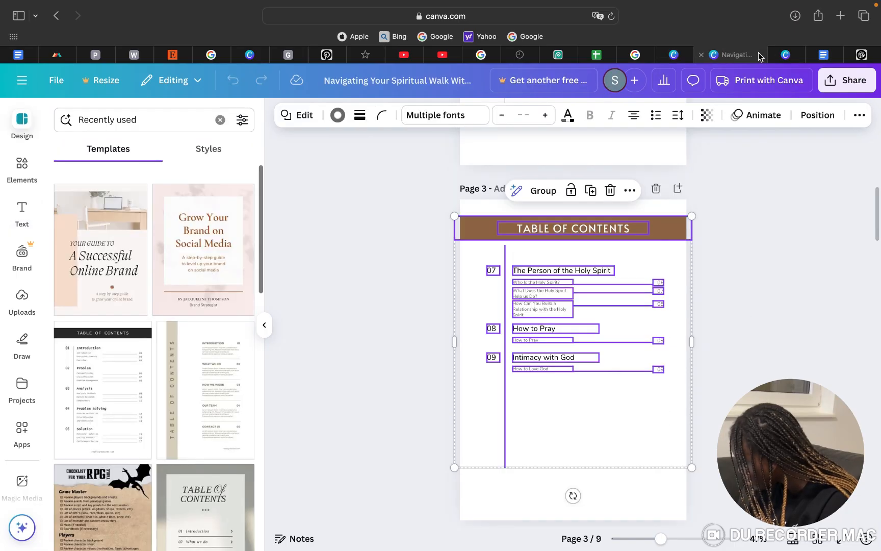
{"action": "left_click", "coordinate": [722, 267]}
{"action": "scroll", "coordinate": [722, 267], "scroll_direction": "down", "scroll_amount": 20}
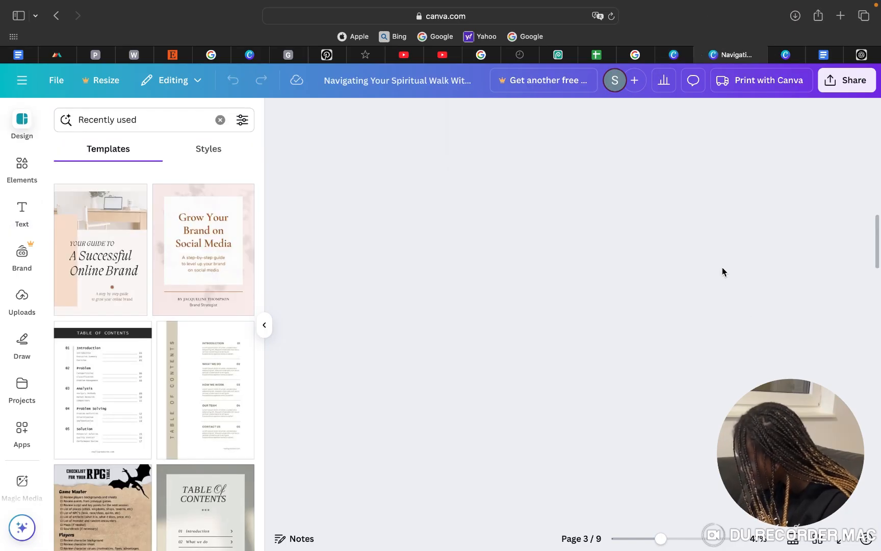
{"action": "left_click", "coordinate": [644, 290]}
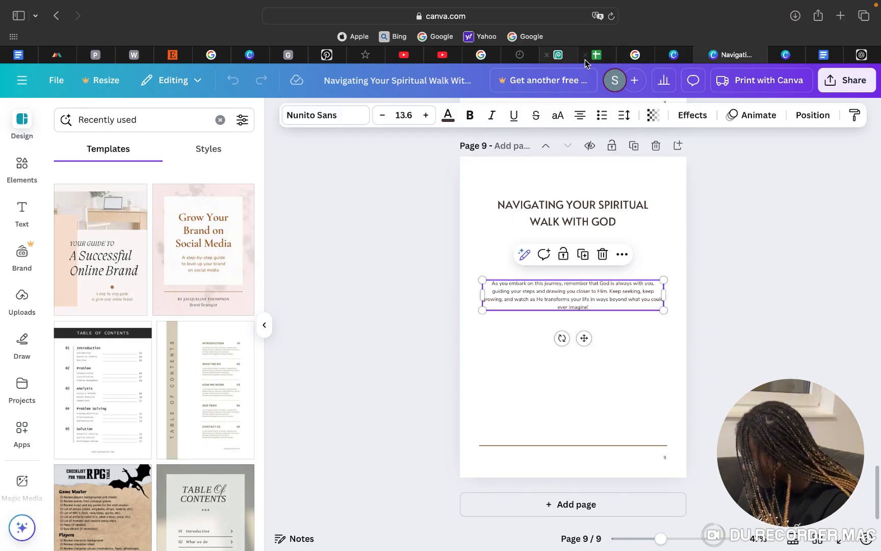
{"action": "left_click", "coordinate": [683, 56]}
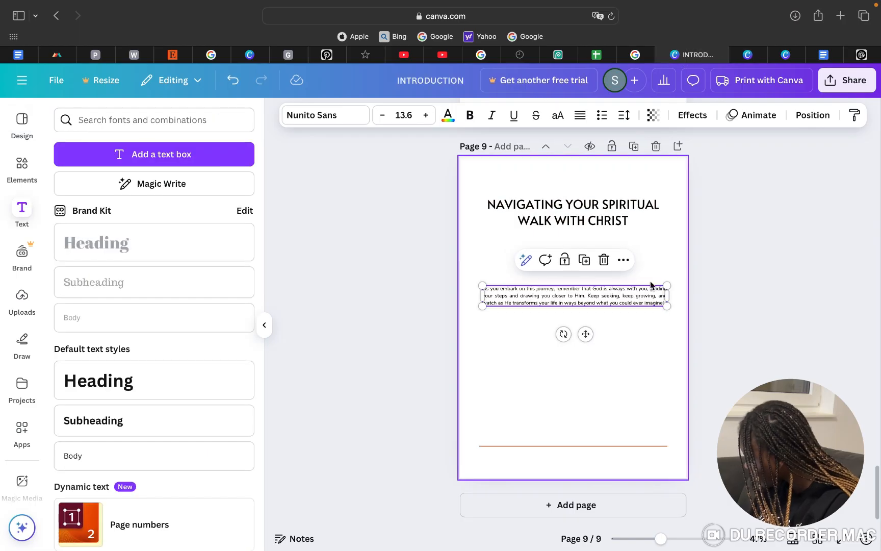
{"action": "left_click", "coordinate": [580, 116]}
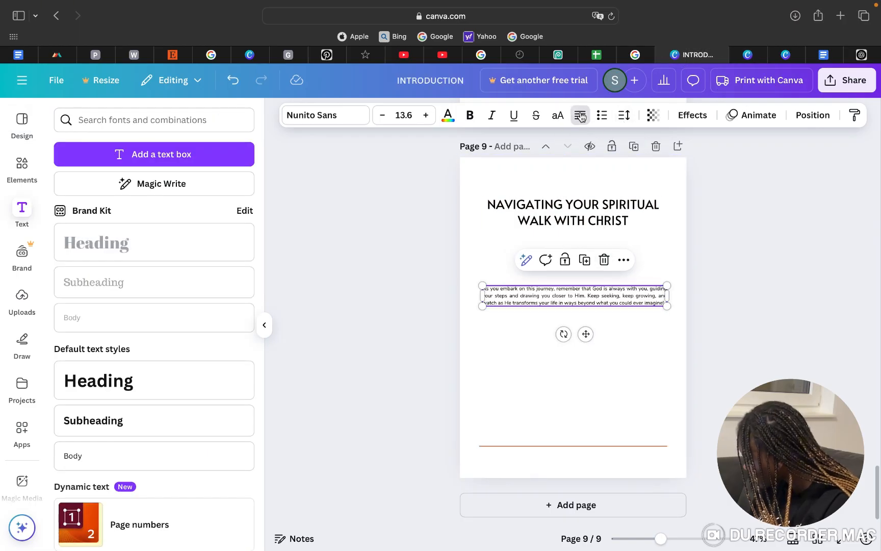
{"action": "left_click", "coordinate": [581, 115]}
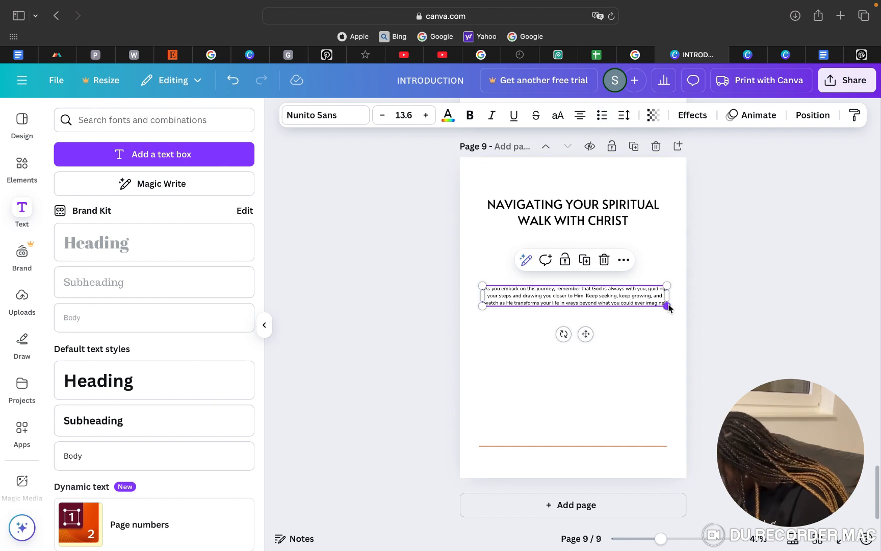
{"action": "left_click", "coordinate": [729, 294]}
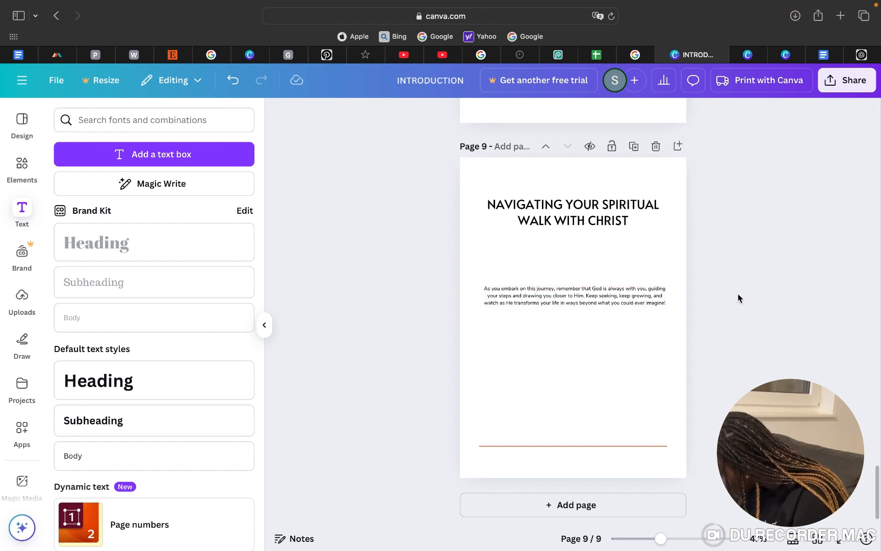
Narrow page 9's paragraph box slightly so the text wraps onto four lines
{"action": "left_click", "coordinate": [636, 295]}
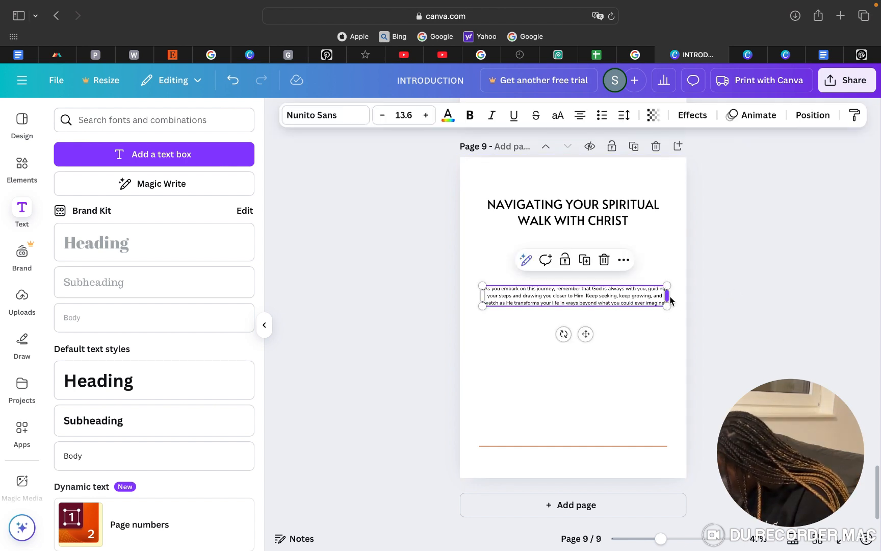
{"action": "left_click_drag", "start_coordinate": [667, 300], "coordinate": [660, 296]}
{"action": "left_click", "coordinate": [773, 282]}
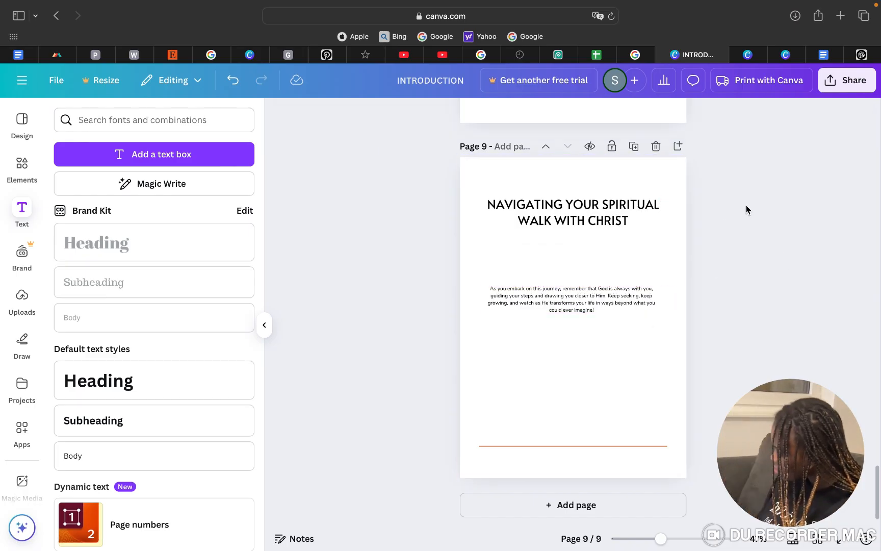
Reduce the body text on page 5, the Chapter 1 opening page, to font size 13.6
{"action": "scroll", "coordinate": [756, 379], "scroll_direction": "up", "scroll_amount": 5}
{"action": "scroll", "coordinate": [756, 378], "scroll_direction": "up", "scroll_amount": 4}
{"action": "scroll", "coordinate": [757, 378], "scroll_direction": "up", "scroll_amount": 15}
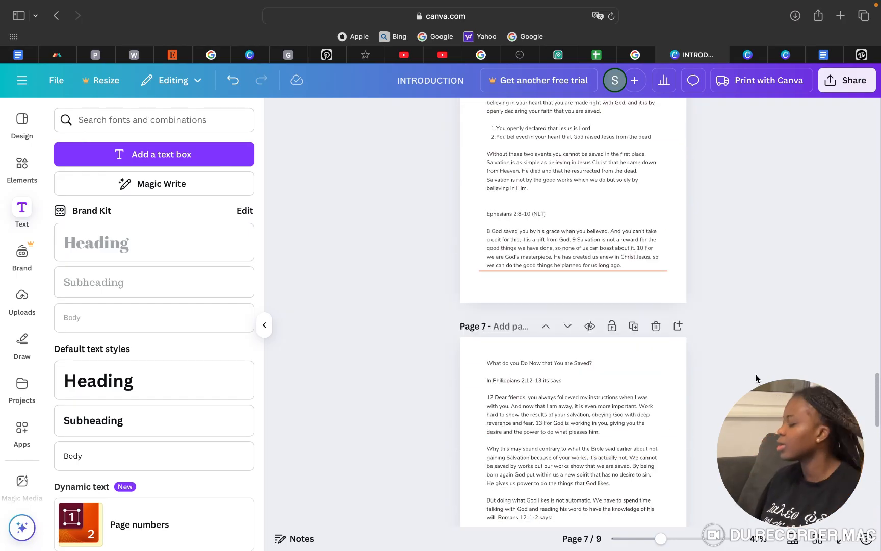
{"action": "scroll", "coordinate": [756, 378], "scroll_direction": "up", "scroll_amount": 1}
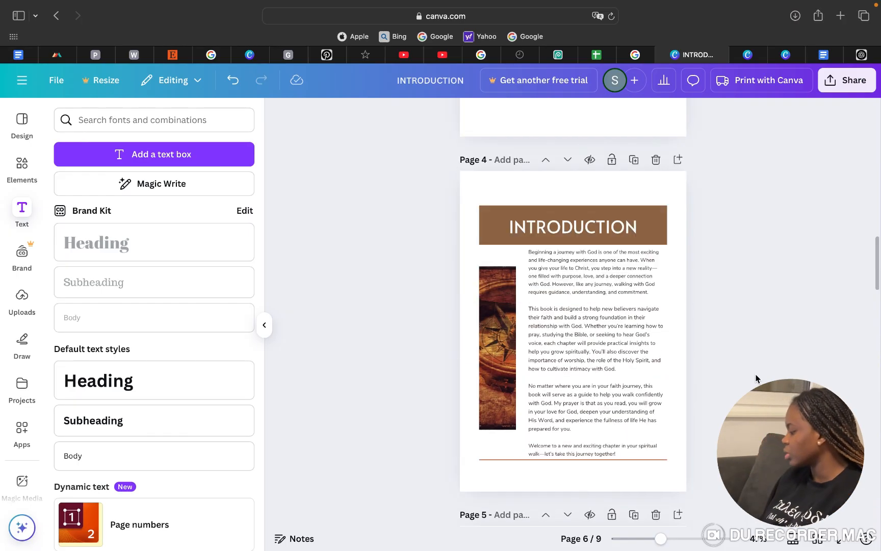
{"action": "scroll", "coordinate": [757, 379], "scroll_direction": "down", "scroll_amount": 5}
{"action": "scroll", "coordinate": [756, 379], "scroll_direction": "down", "scroll_amount": 2}
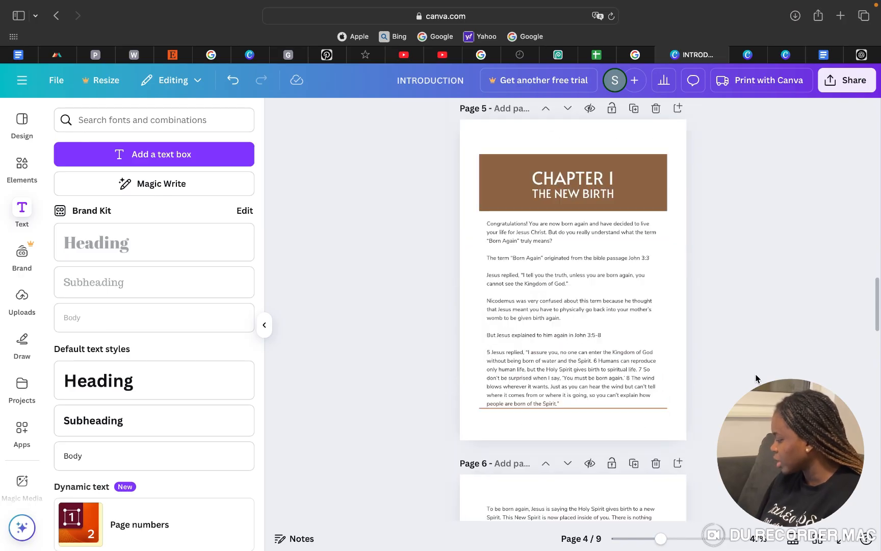
{"action": "left_click", "coordinate": [626, 316]}
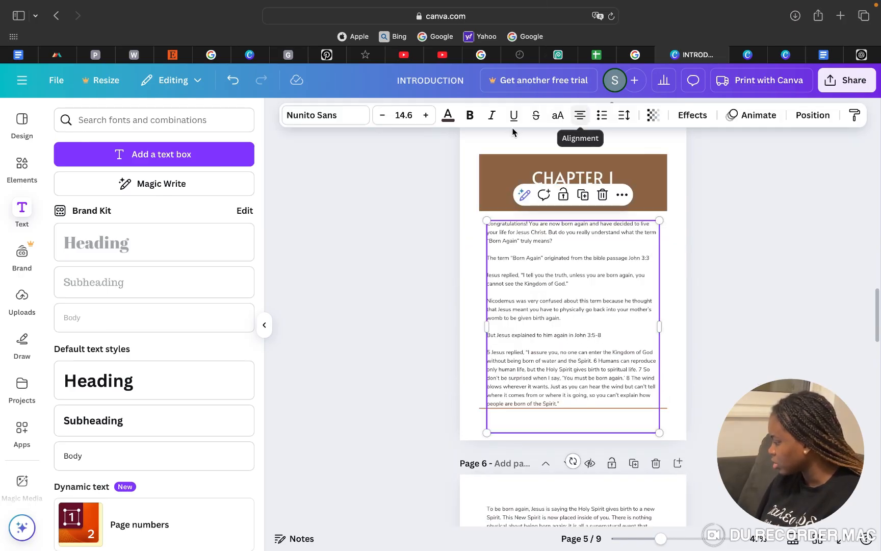
{"action": "left_click", "coordinate": [382, 115]}
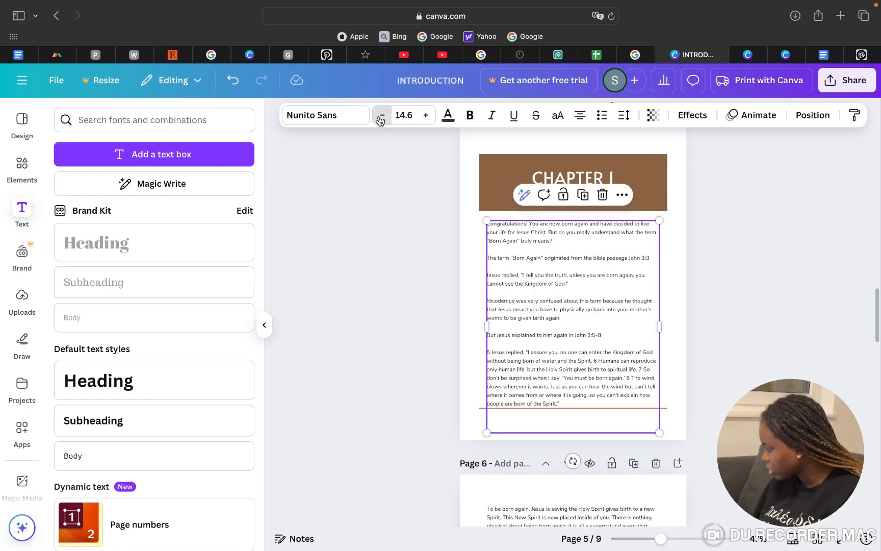
{"action": "left_click", "coordinate": [723, 272]}
Justify the Chapter 1 body text on page 5
{"action": "left_click", "coordinate": [614, 306]}
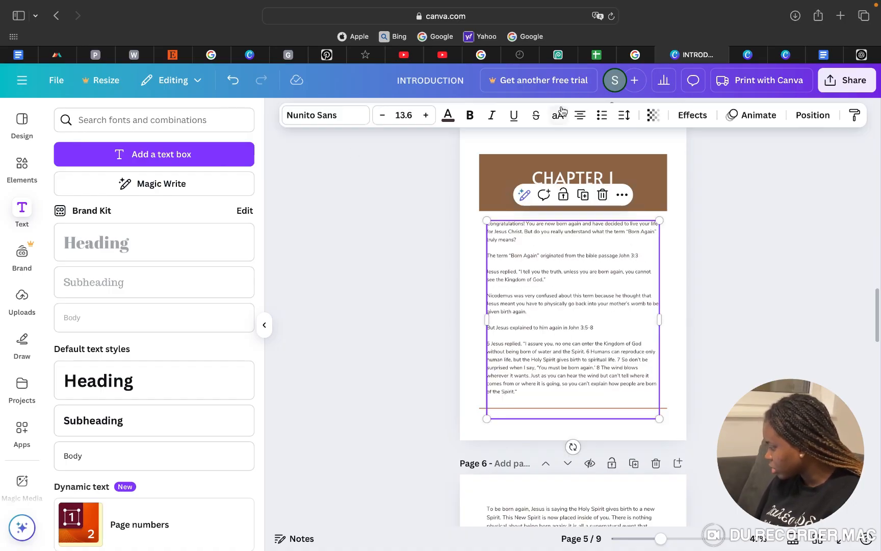
{"action": "left_click", "coordinate": [578, 116]}
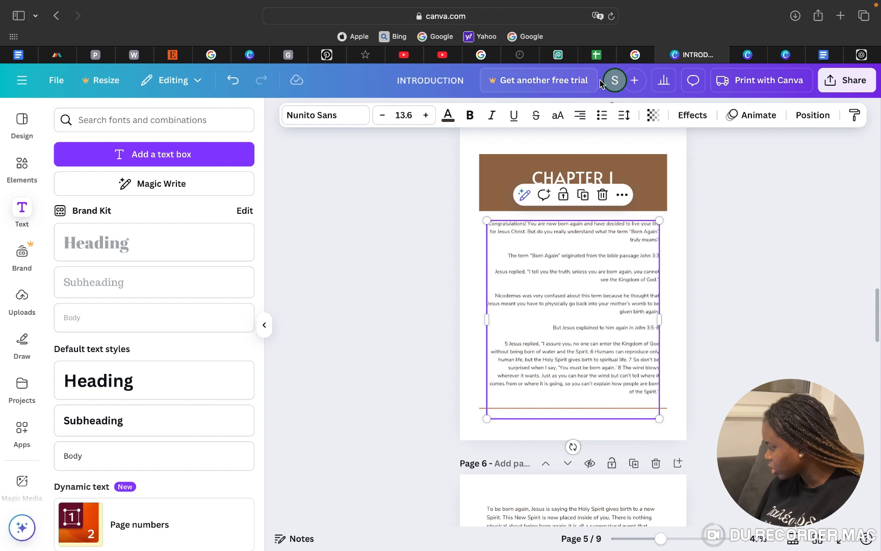
{"action": "left_click", "coordinate": [587, 118]}
{"action": "left_click", "coordinate": [587, 119]}
{"action": "left_click", "coordinate": [580, 115]}
{"action": "left_click", "coordinate": [579, 116]}
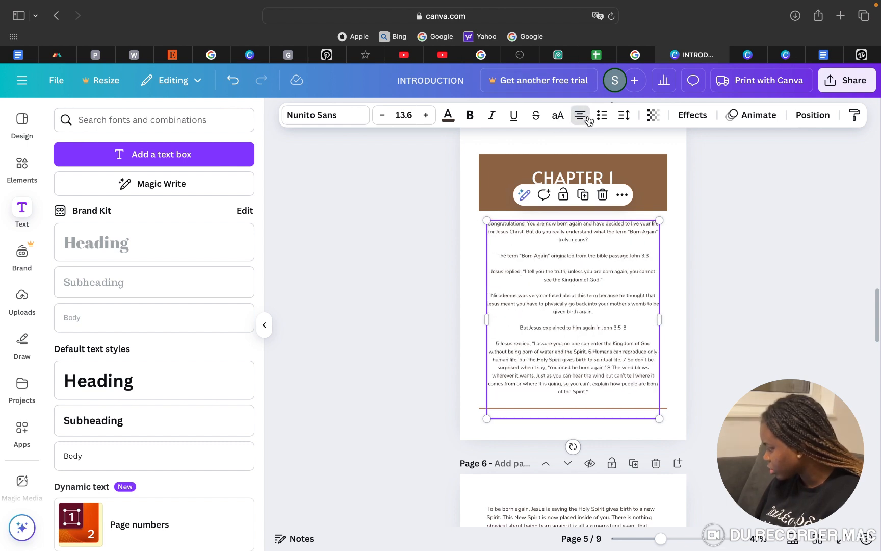
{"action": "left_click", "coordinate": [587, 118]}
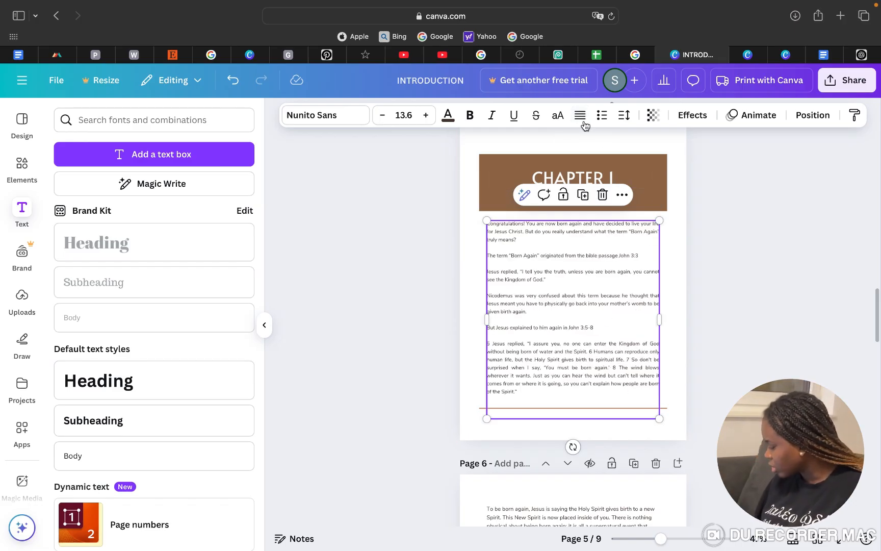
{"action": "left_click", "coordinate": [704, 301]}
Reduce the body text on page 6 to font size 13.6 and justify it
{"action": "scroll", "coordinate": [704, 301], "scroll_direction": "down", "scroll_amount": 6}
{"action": "left_click", "coordinate": [563, 276]}
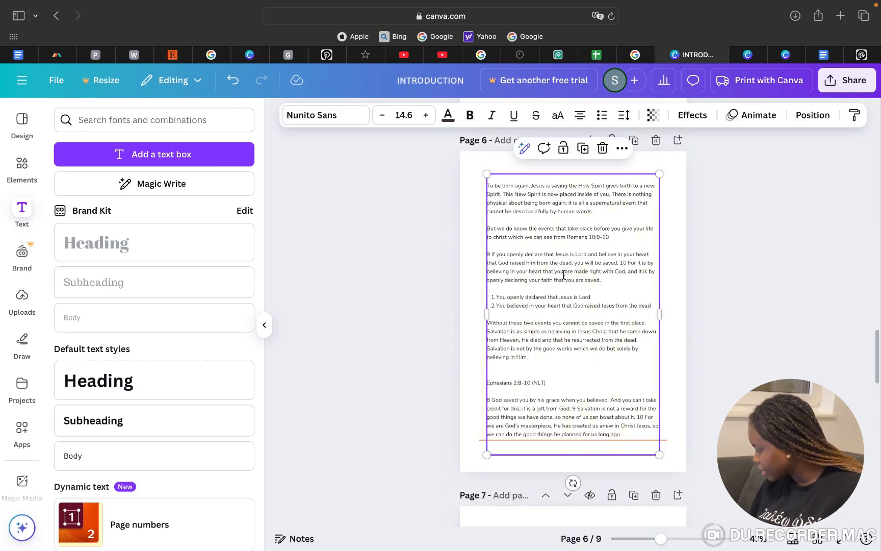
{"action": "left_click", "coordinate": [383, 116]}
{"action": "left_click", "coordinate": [580, 115]}
{"action": "left_click", "coordinate": [580, 115]}
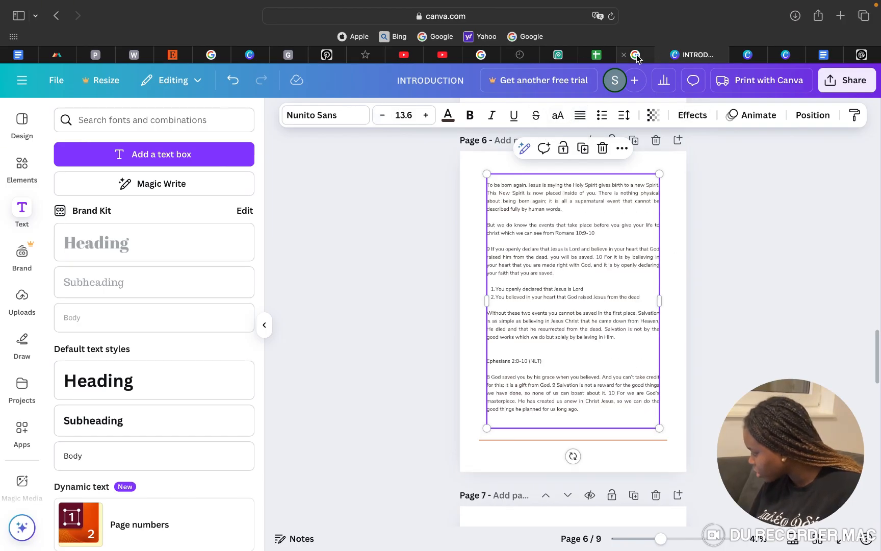
Set page 7's body text to font size 13.6 with justified alignment
{"action": "scroll", "coordinate": [757, 328], "scroll_direction": "down", "scroll_amount": 10}
{"action": "scroll", "coordinate": [748, 330], "scroll_direction": "up", "scroll_amount": 3}
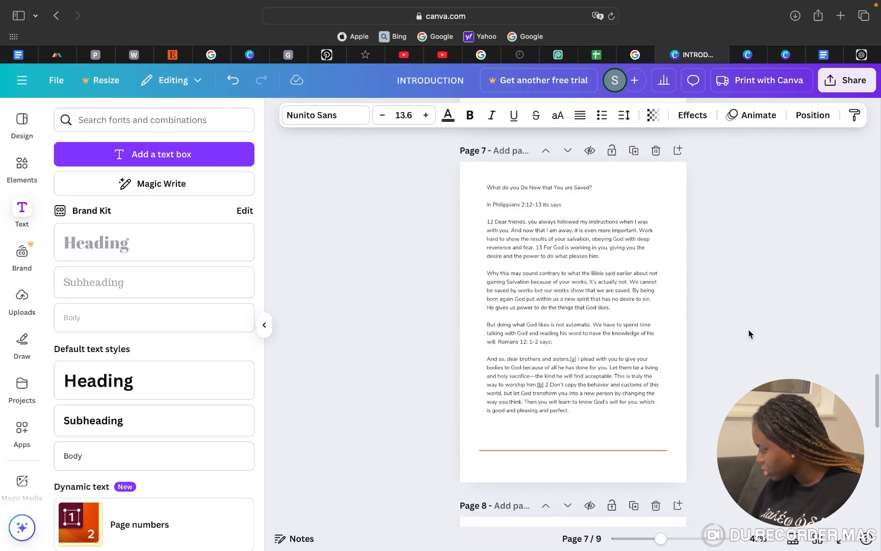
{"action": "left_click", "coordinate": [553, 250]}
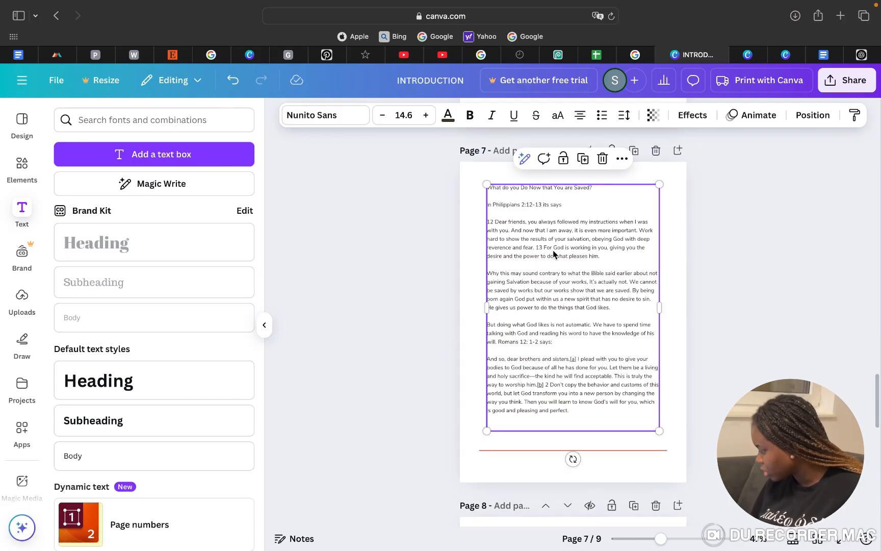
{"action": "left_click", "coordinate": [383, 116]}
{"action": "double_click", "coordinate": [580, 114]}
{"action": "left_click", "coordinate": [581, 114]}
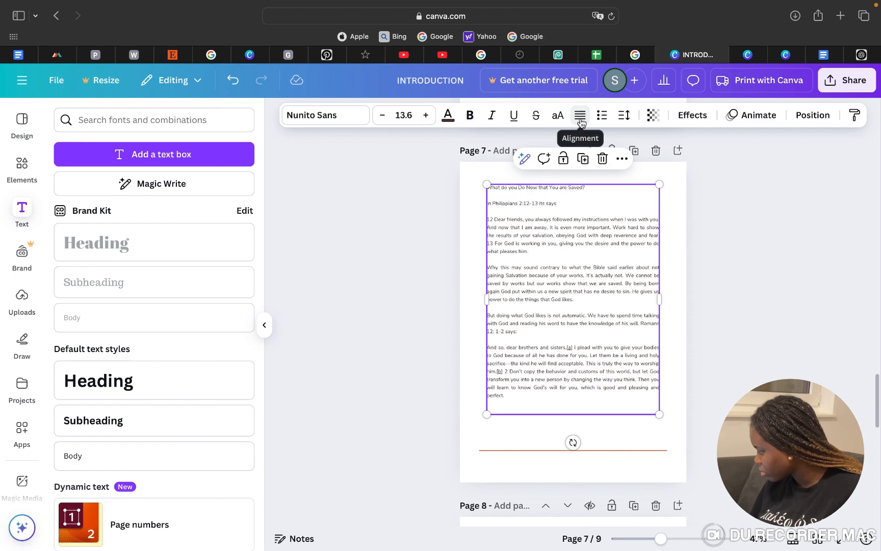
Justify the body text on page 8, leaving its font size as it is
{"action": "scroll", "coordinate": [700, 287], "scroll_direction": "down", "scroll_amount": 7}
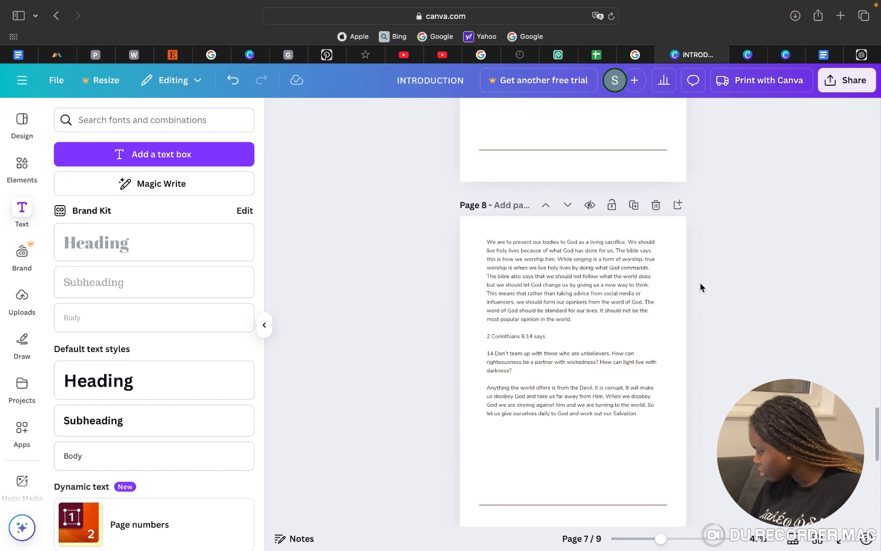
{"action": "left_click", "coordinate": [622, 277]}
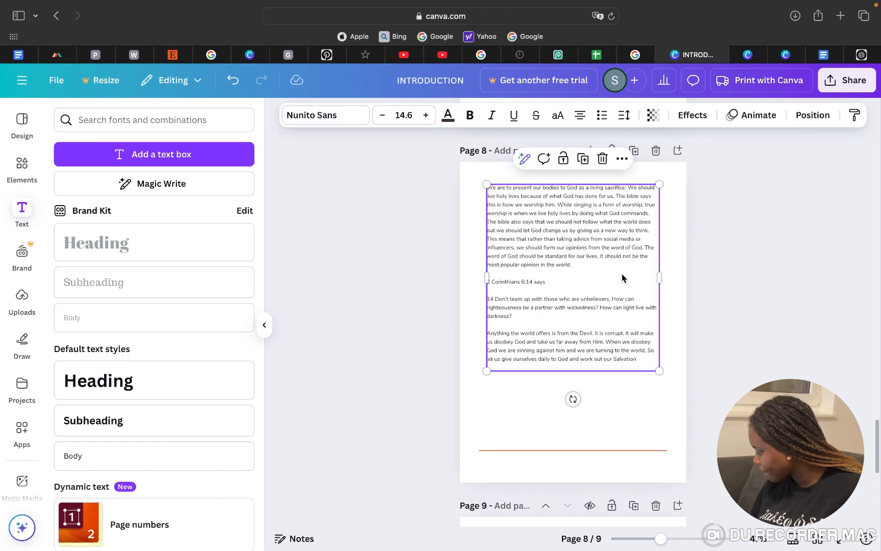
{"action": "double_click", "coordinate": [581, 117]}
{"action": "left_click", "coordinate": [586, 121]}
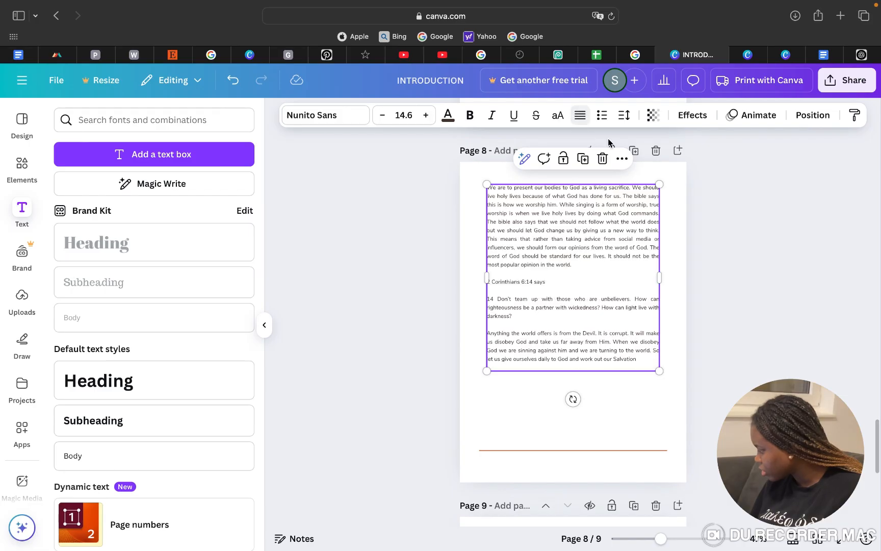
{"action": "left_click", "coordinate": [709, 273]}
Review the pages from the closing page back to the table of contents on page 2, and inspect it full screen and enlarged
{"action": "scroll", "coordinate": [709, 271], "scroll_direction": "down", "scroll_amount": 7}
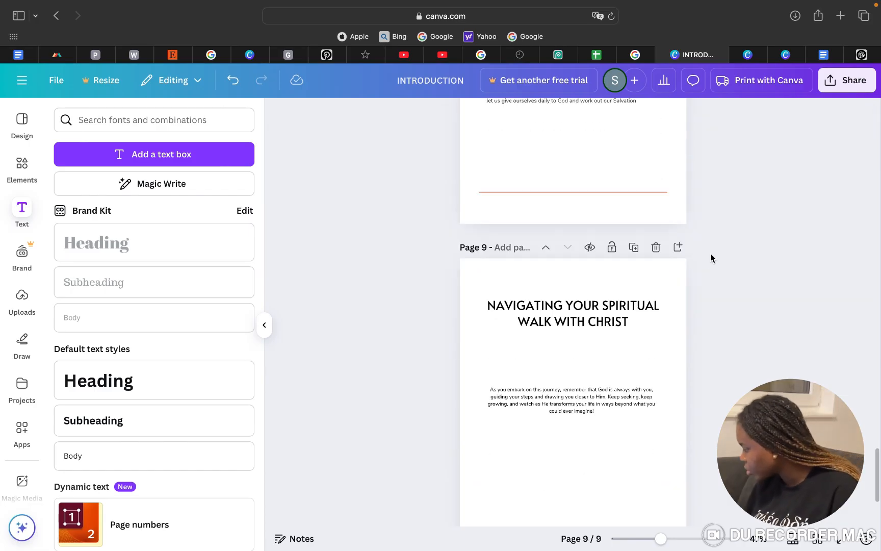
{"action": "scroll", "coordinate": [711, 254], "scroll_direction": "up", "scroll_amount": 20}
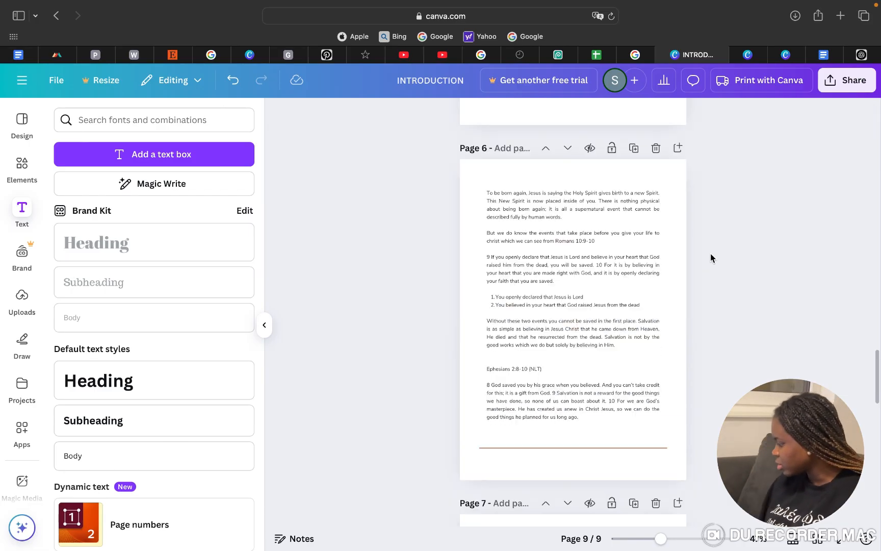
{"action": "scroll", "coordinate": [710, 252], "scroll_direction": "up", "scroll_amount": 15}
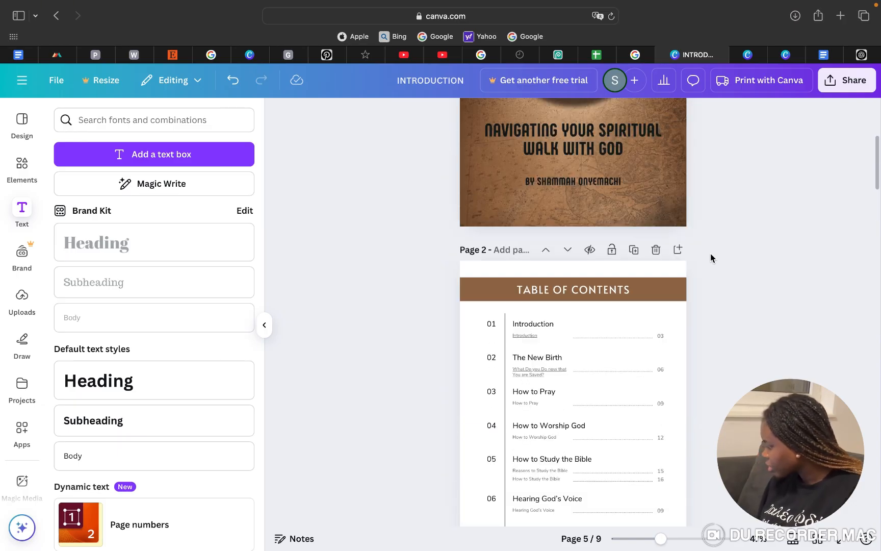
{"action": "scroll", "coordinate": [749, 275], "scroll_direction": "up", "scroll_amount": 3}
{"action": "scroll", "coordinate": [750, 276], "scroll_direction": "down", "scroll_amount": 4}
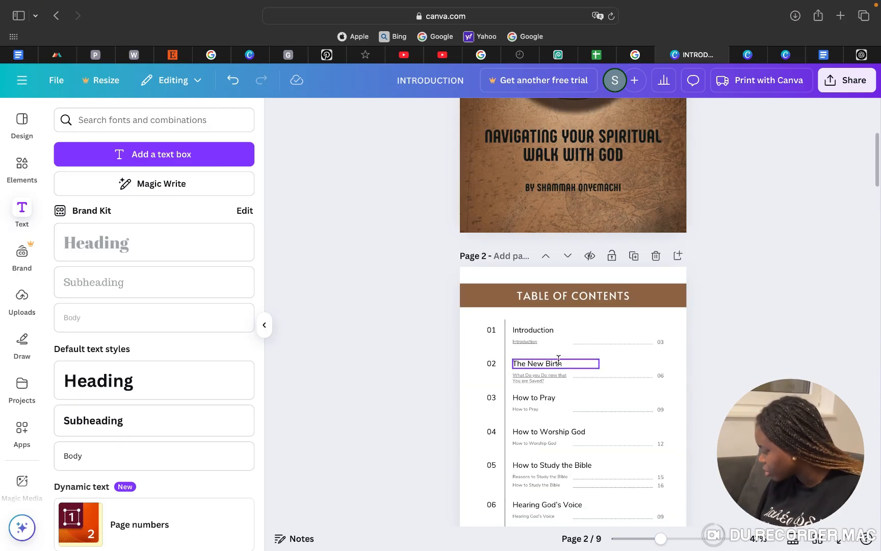
{"action": "scroll", "coordinate": [736, 330], "scroll_direction": "down", "scroll_amount": 1}
{"action": "scroll", "coordinate": [737, 330], "scroll_direction": "down", "scroll_amount": 3}
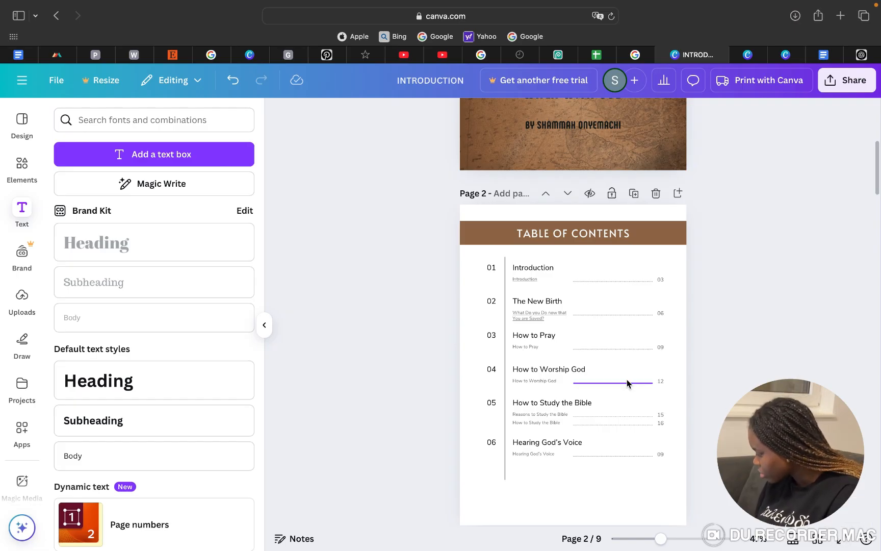
{"action": "left_click", "coordinate": [842, 544]}
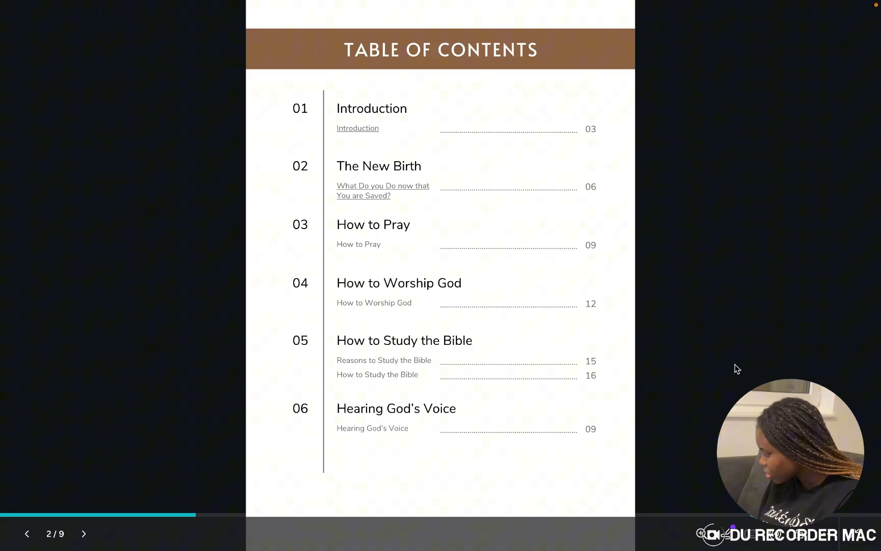
{"action": "left_click", "coordinate": [858, 535]}
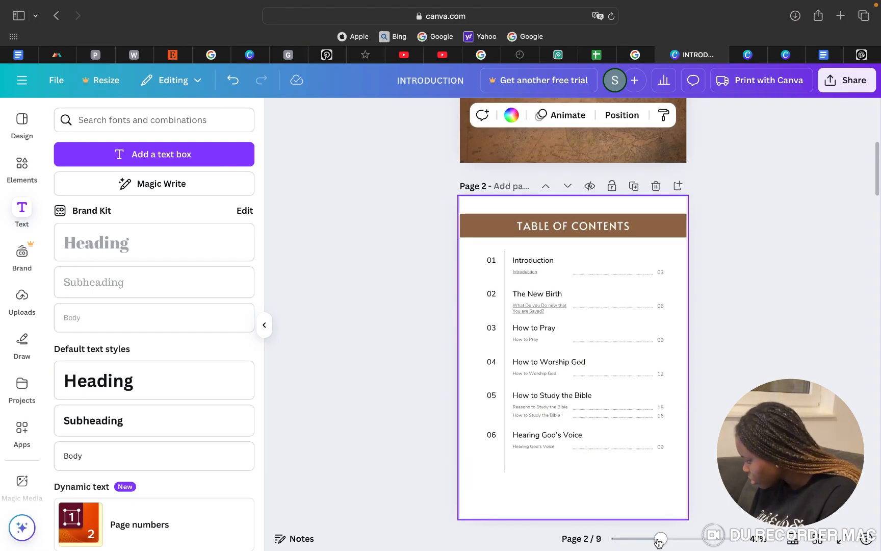
{"action": "right_click", "coordinate": [661, 541]}
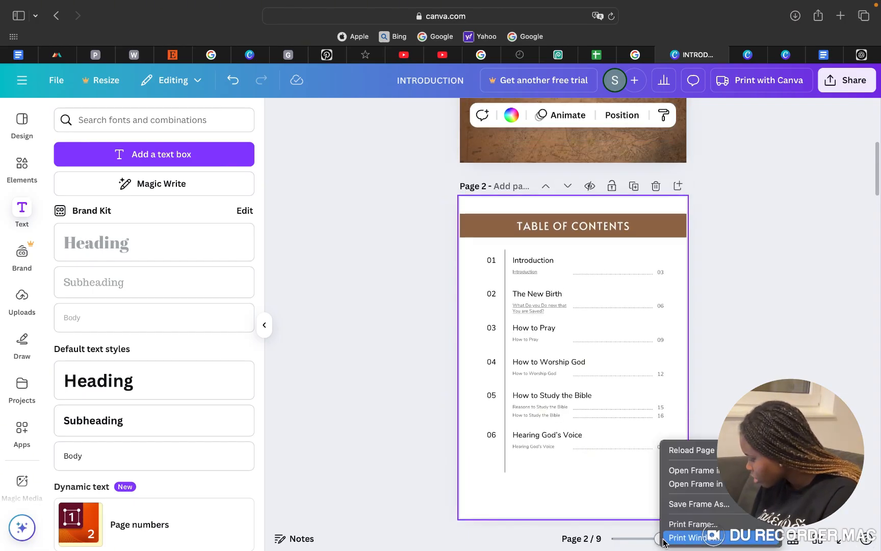
{"action": "left_click", "coordinate": [634, 530]}
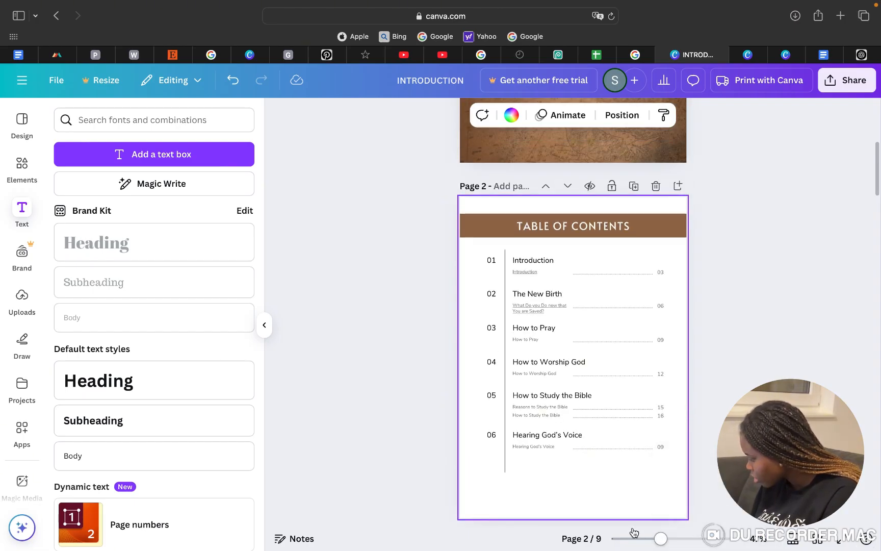
{"action": "left_click", "coordinate": [672, 539]}
{"action": "left_click", "coordinate": [682, 540]}
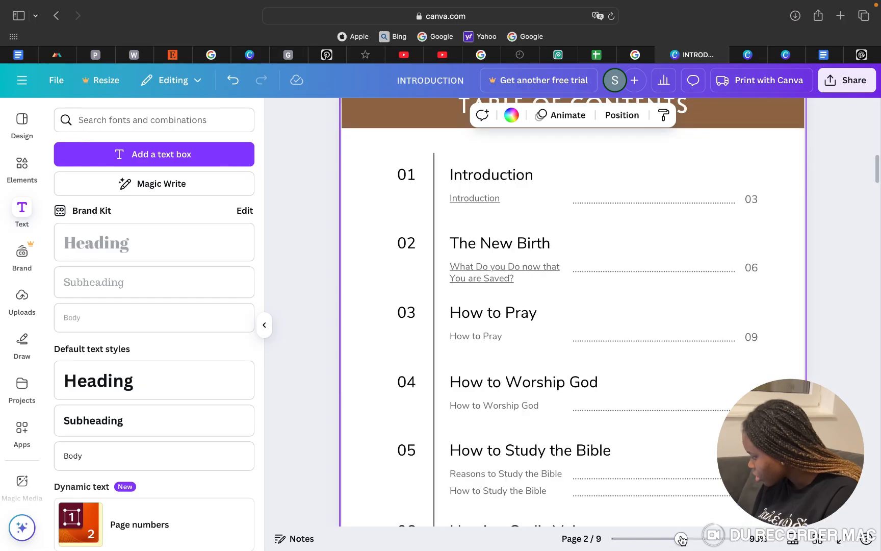
{"action": "scroll", "coordinate": [801, 344], "scroll_direction": "up", "scroll_amount": 1}
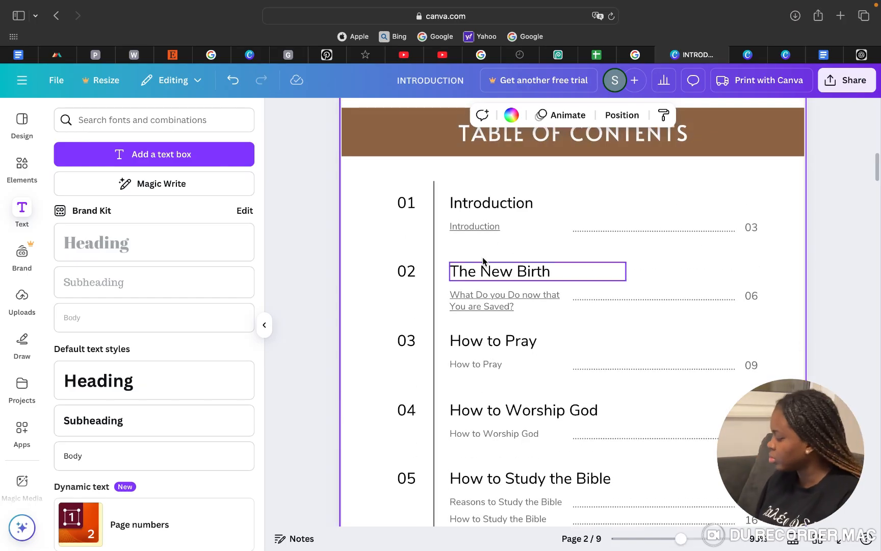
{"action": "left_click", "coordinate": [493, 226]}
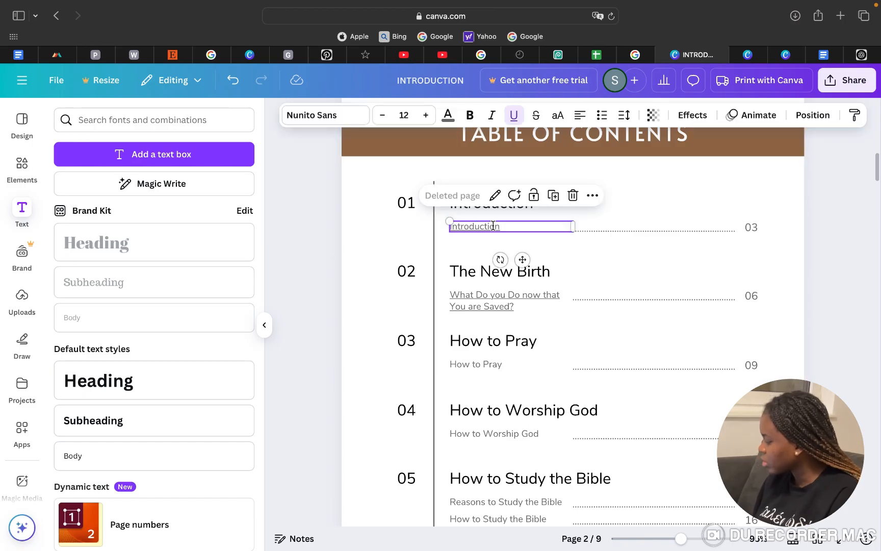
{"action": "double_click", "coordinate": [507, 229]}
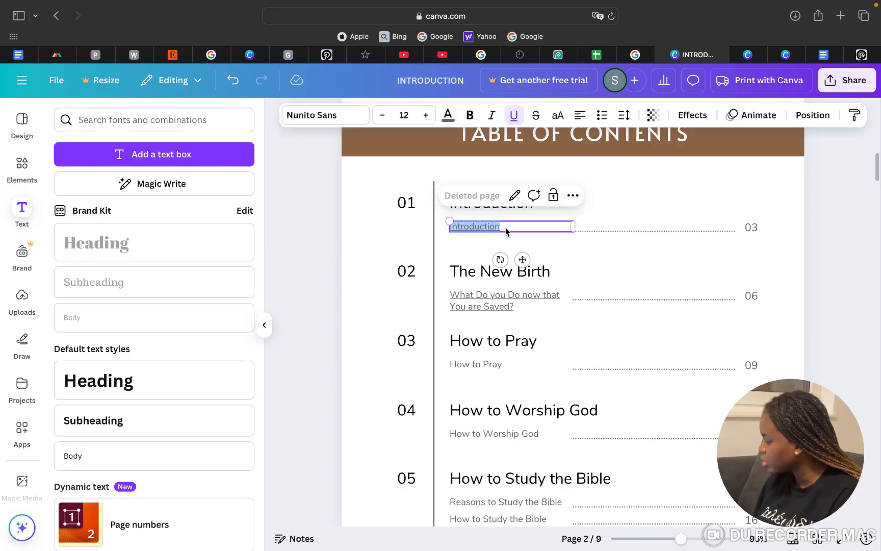
{"action": "right_click", "coordinate": [506, 229]}
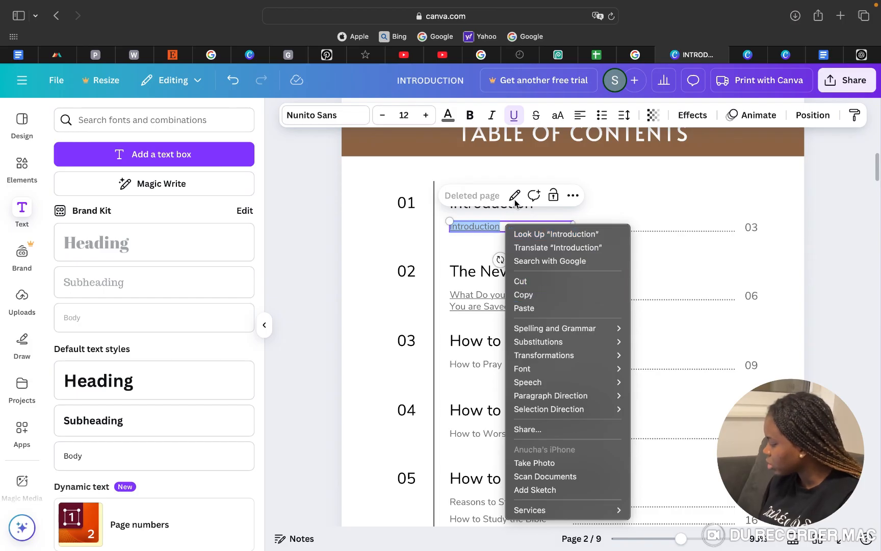
{"action": "left_click", "coordinate": [486, 233]}
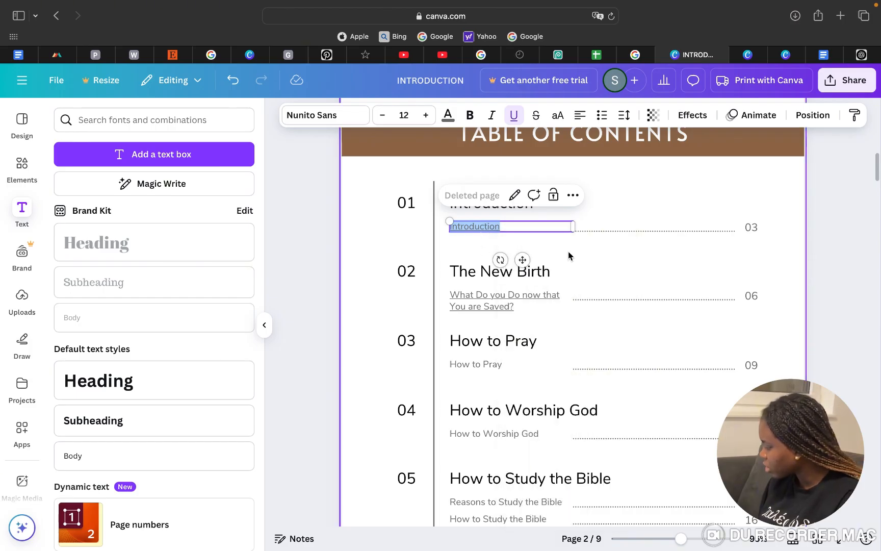
{"action": "left_click", "coordinate": [568, 251]}
Relink the "Introduction" sub-entry in the table of contents to page 4 of the document
{"action": "left_click", "coordinate": [522, 226]}
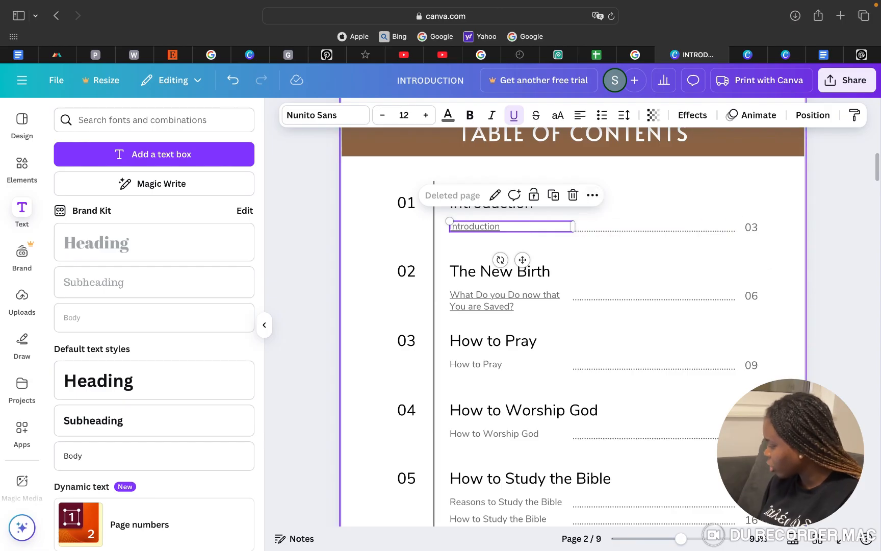
{"action": "left_click", "coordinate": [494, 197]}
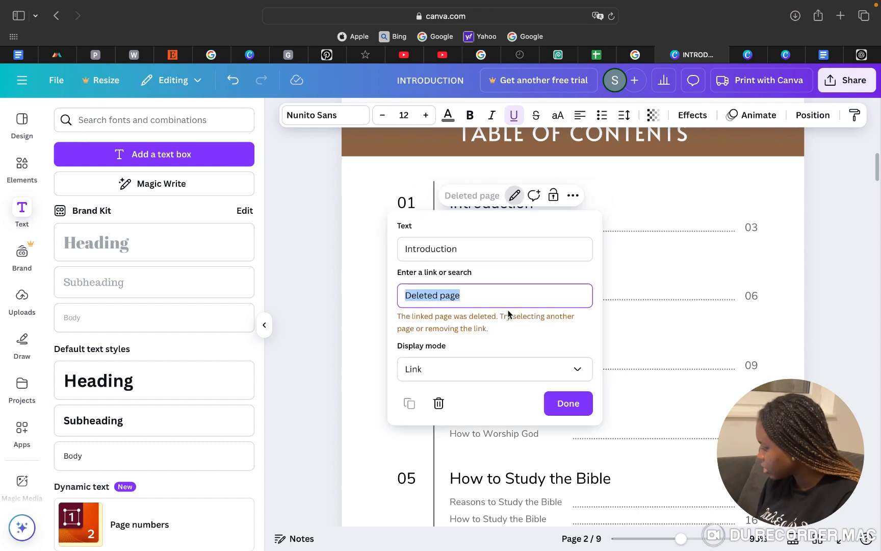
{"action": "key", "text": "BackSpace"}
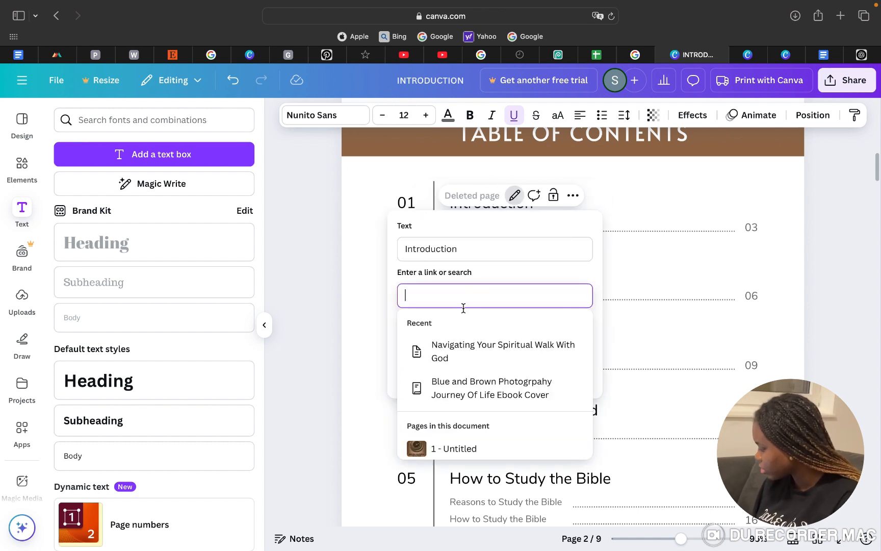
{"action": "scroll", "coordinate": [469, 375], "scroll_direction": "down", "scroll_amount": 5}
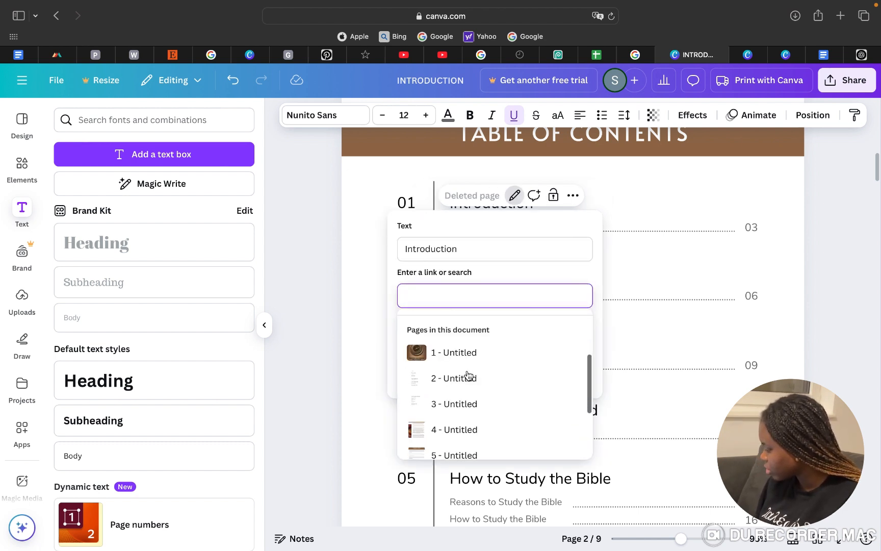
{"action": "scroll", "coordinate": [468, 375], "scroll_direction": "up", "scroll_amount": 3}
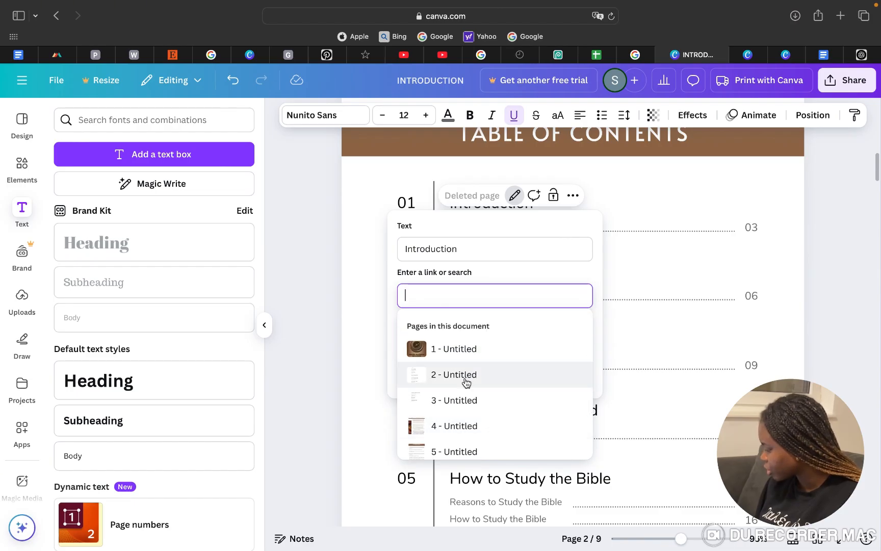
{"action": "left_click", "coordinate": [445, 428]}
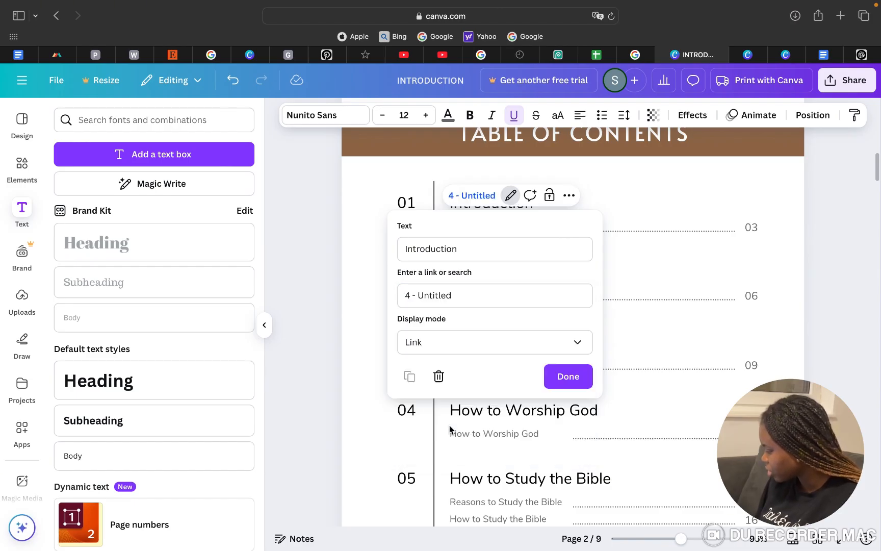
{"action": "left_click", "coordinate": [563, 378]}
{"action": "left_click", "coordinate": [606, 259]}
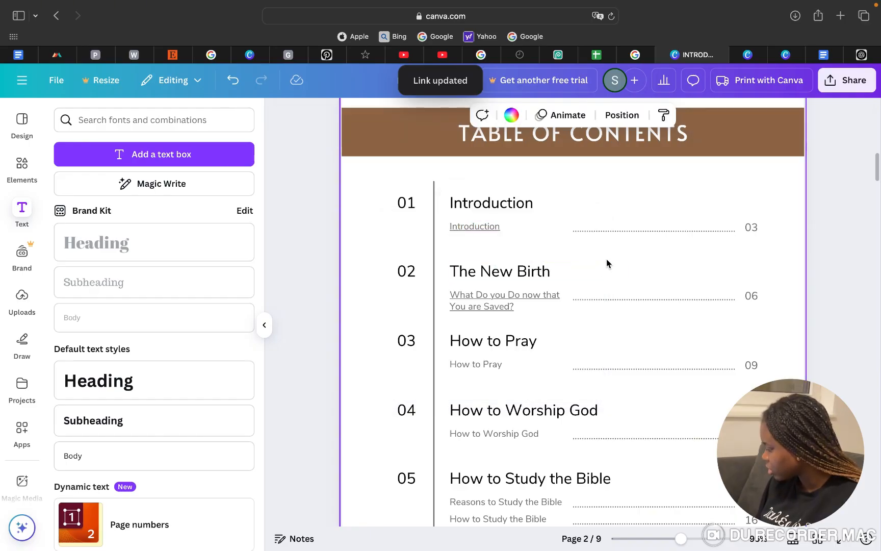
Remove the deleted-page link from the "What Do you Do now that You are Saved?" entry, and reselect that entry
{"action": "left_click", "coordinate": [505, 303]}
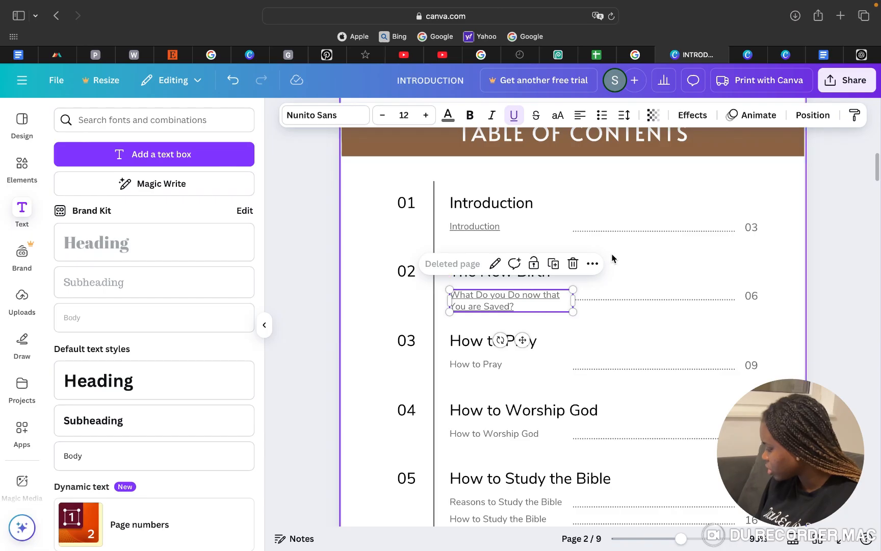
{"action": "left_click", "coordinate": [495, 263]}
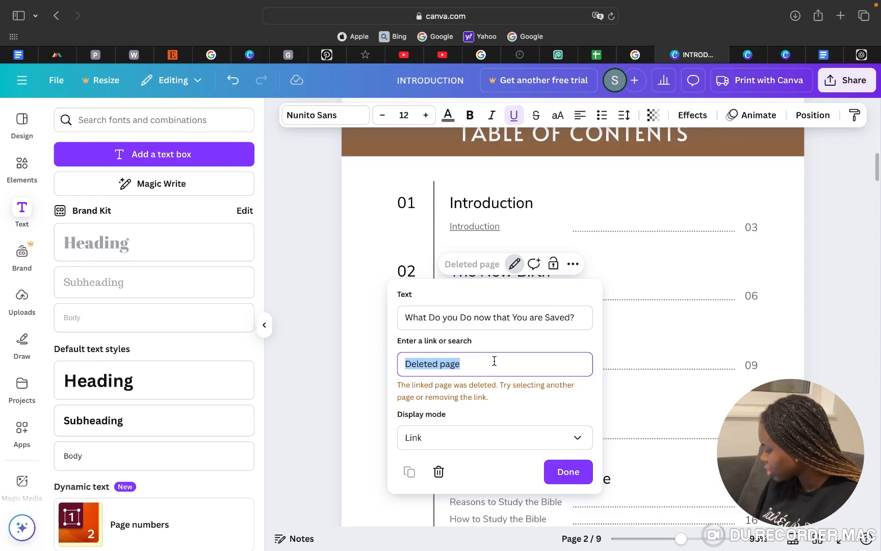
{"action": "left_click", "coordinate": [438, 471]}
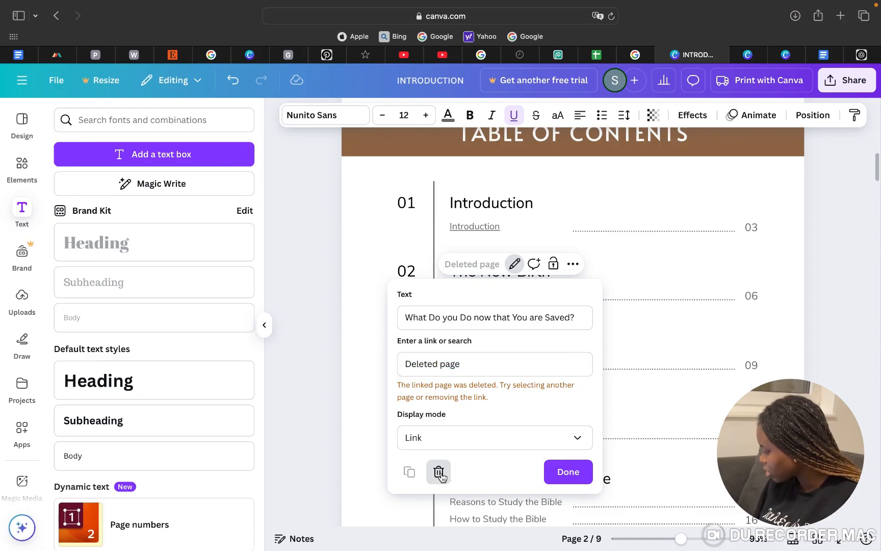
{"action": "left_click", "coordinate": [614, 273]}
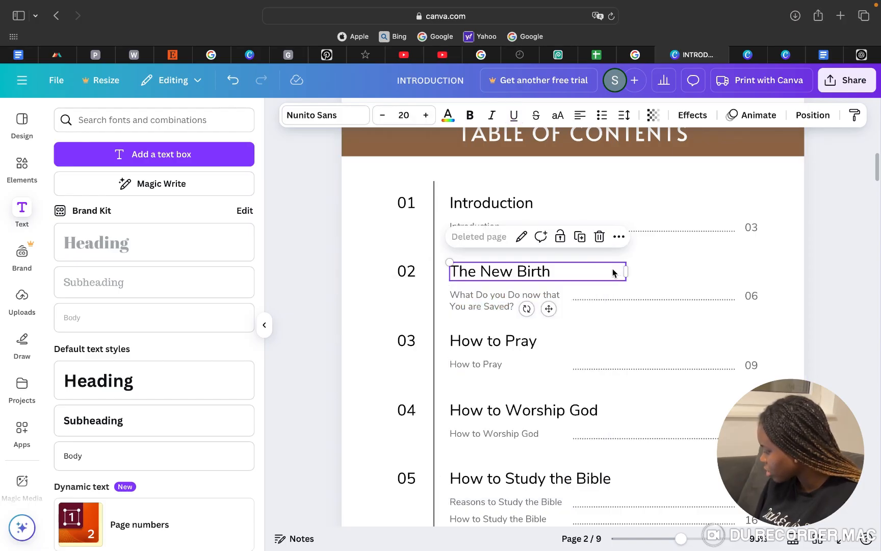
{"action": "left_click", "coordinate": [509, 302]}
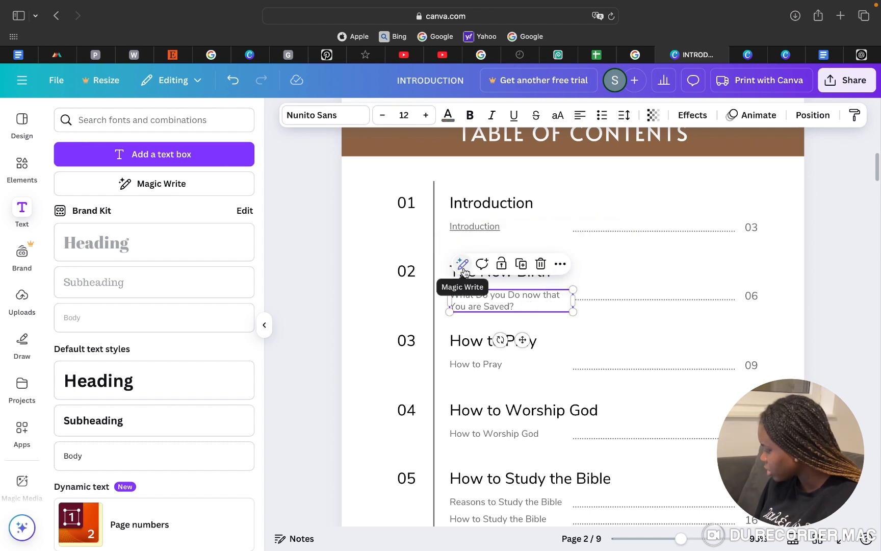
Link the "What Do you Do now that You are Saved?" entry in the table of contents to page 7 of the document
{"action": "left_click", "coordinate": [560, 266]}
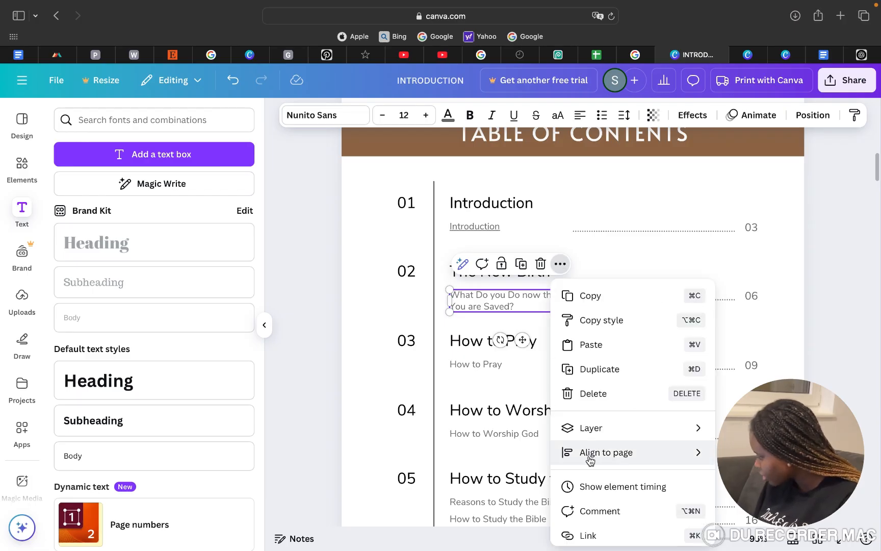
{"action": "left_click", "coordinate": [596, 539]}
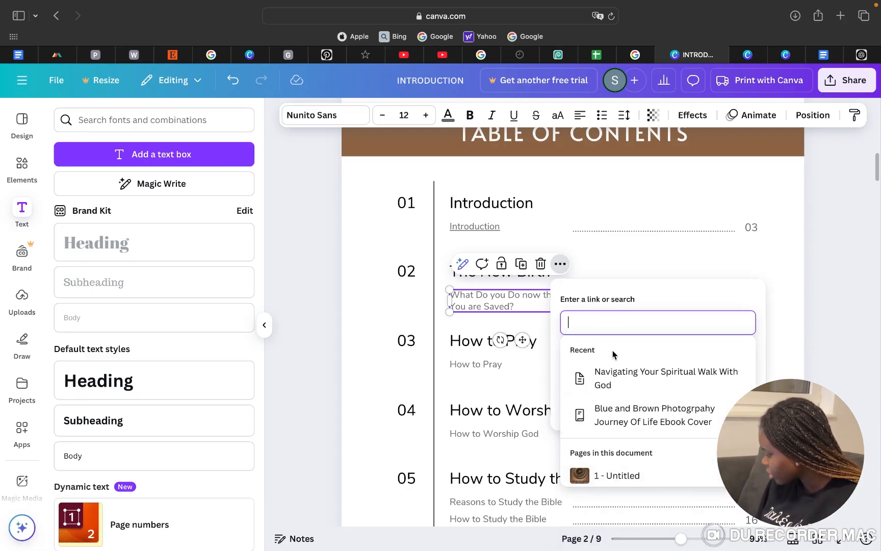
{"action": "scroll", "coordinate": [634, 445], "scroll_direction": "down", "scroll_amount": 5}
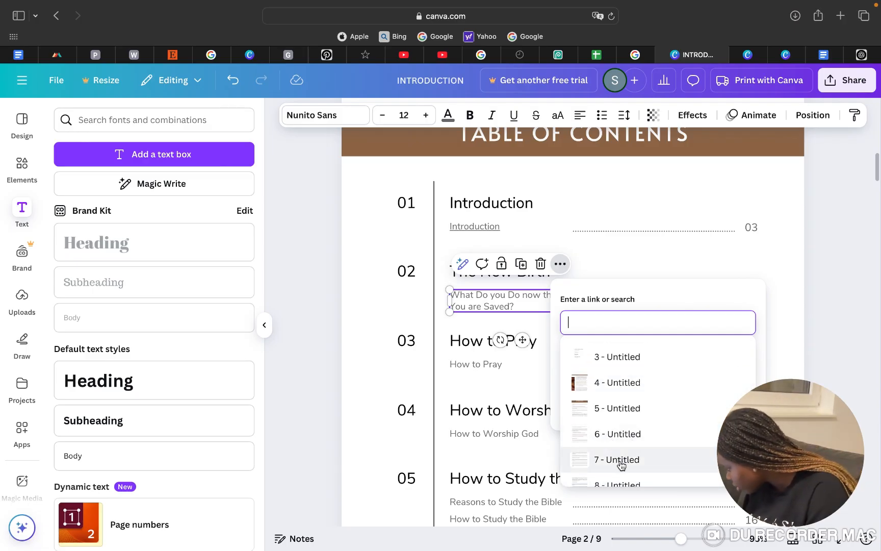
{"action": "scroll", "coordinate": [621, 465], "scroll_direction": "down", "scroll_amount": 2}
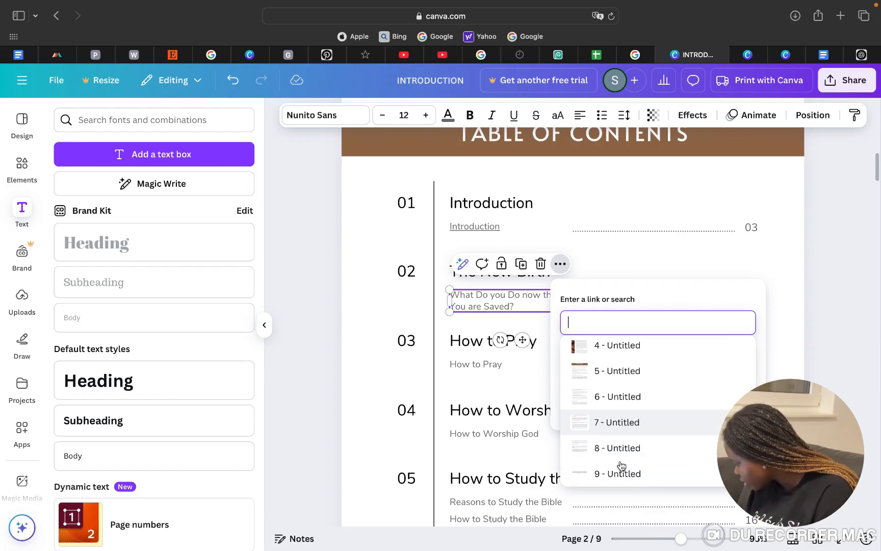
{"action": "left_click", "coordinate": [601, 428]}
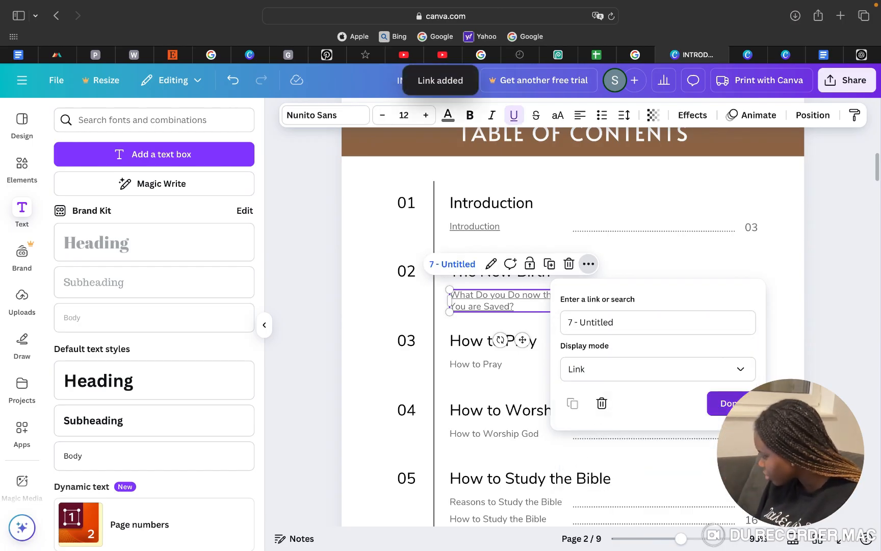
{"action": "left_click", "coordinate": [720, 403]}
{"action": "left_click", "coordinate": [828, 385]}
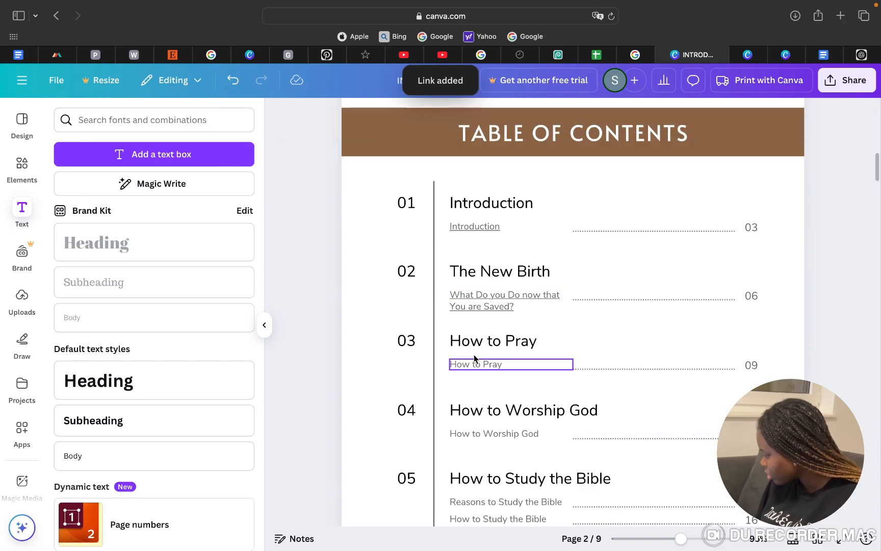
Follow the new link from the "What Do you Do now that You are Saved?" entry and check the start of its target page
{"action": "left_click", "coordinate": [509, 300]}
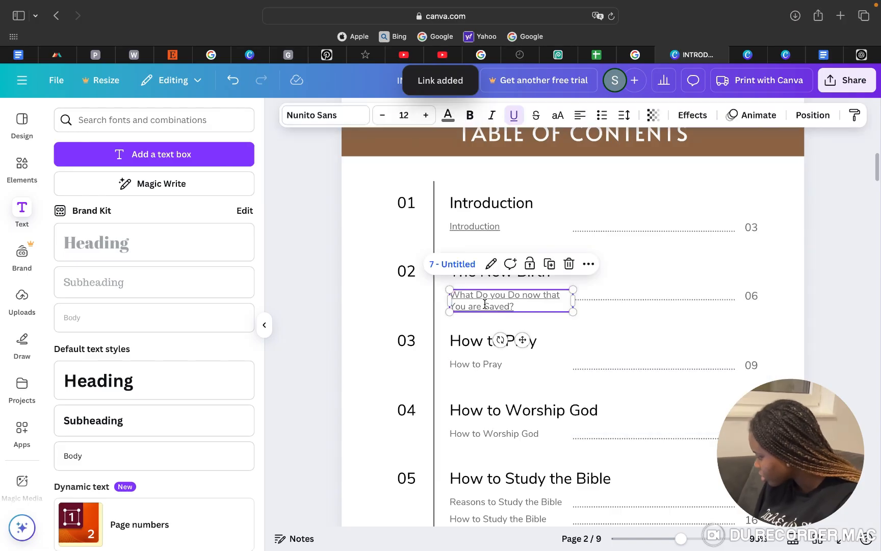
{"action": "left_click", "coordinate": [457, 263]}
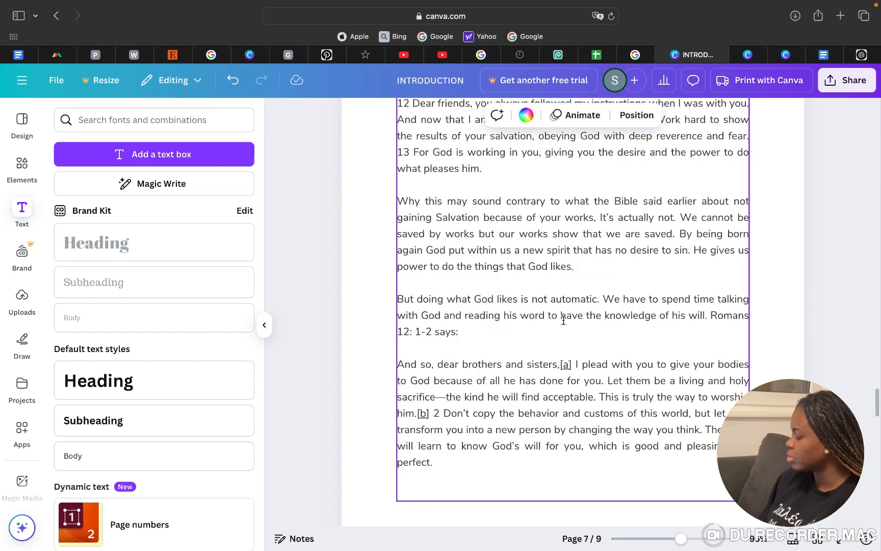
{"action": "scroll", "coordinate": [560, 214], "scroll_direction": "up", "scroll_amount": 5}
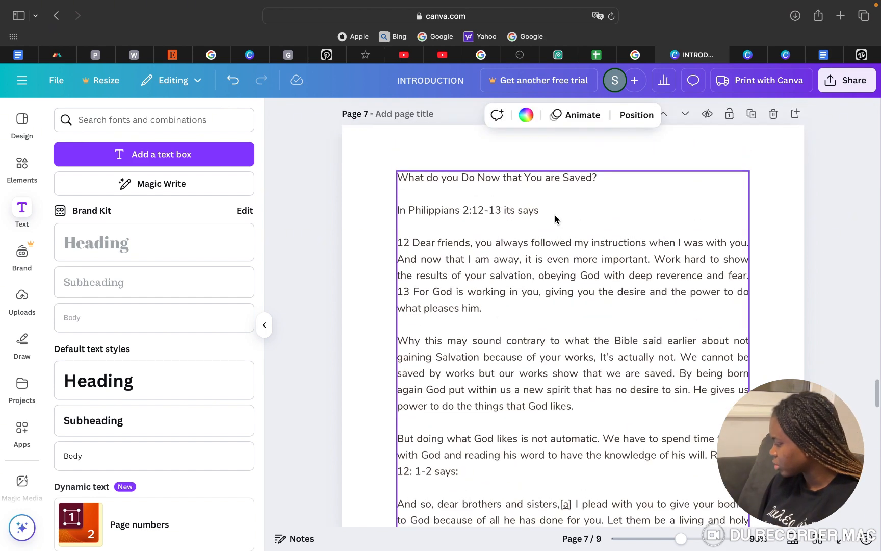
Recolour the "What do you Do Now that You are Saved?" line on page 7 with the medium brown document colour
{"action": "left_click", "coordinate": [599, 182]}
{"action": "left_click", "coordinate": [592, 178]}
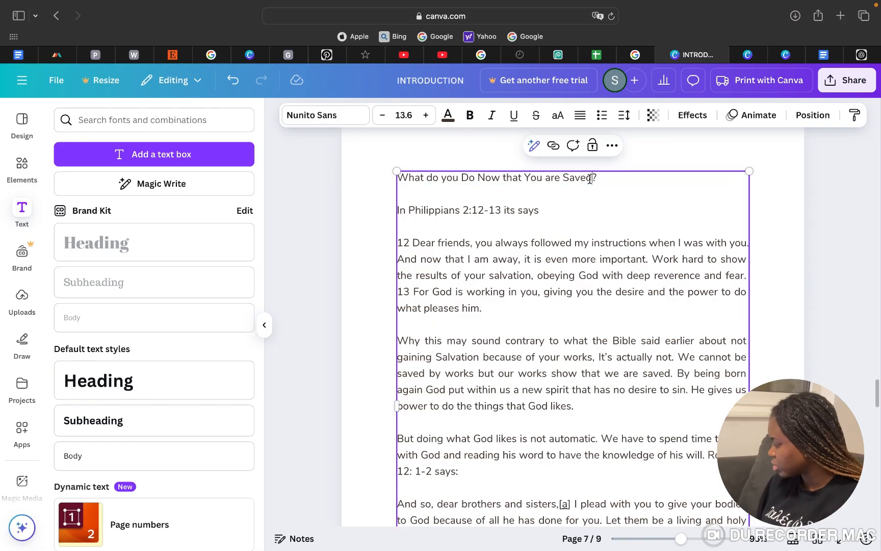
{"action": "left_click_drag", "start_coordinate": [599, 179], "coordinate": [393, 169]}
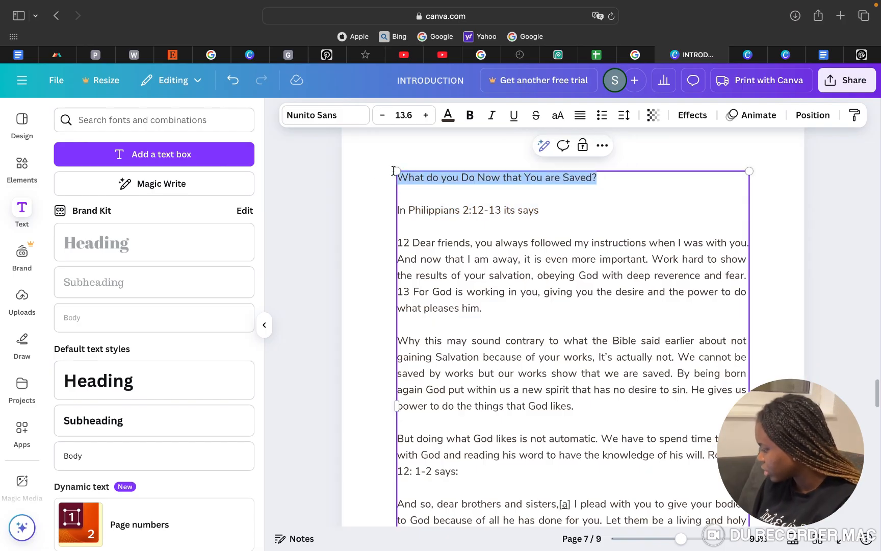
{"action": "left_click", "coordinate": [448, 116]}
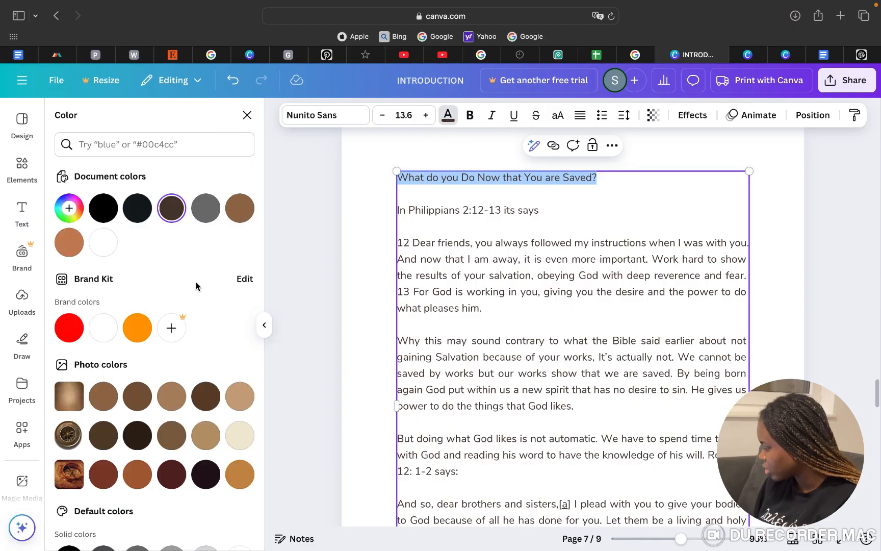
{"action": "left_click", "coordinate": [241, 211]}
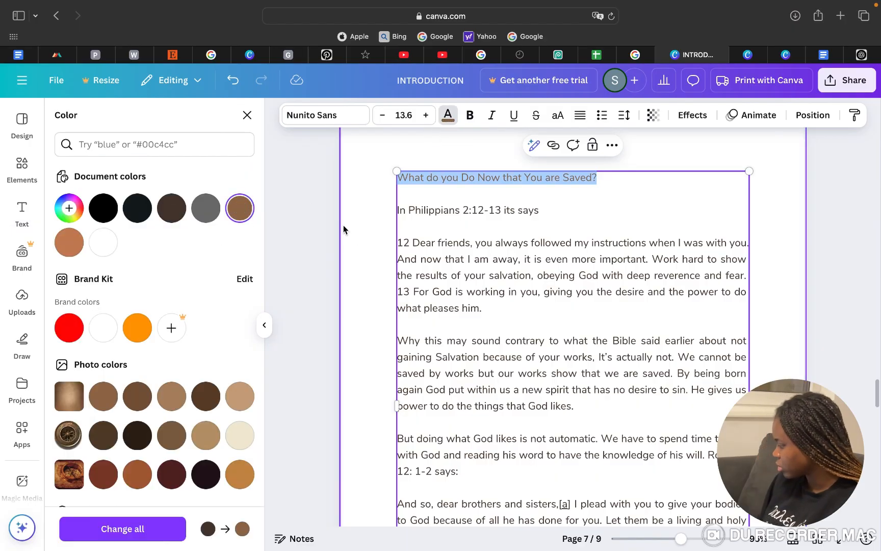
{"action": "left_click", "coordinate": [374, 228]}
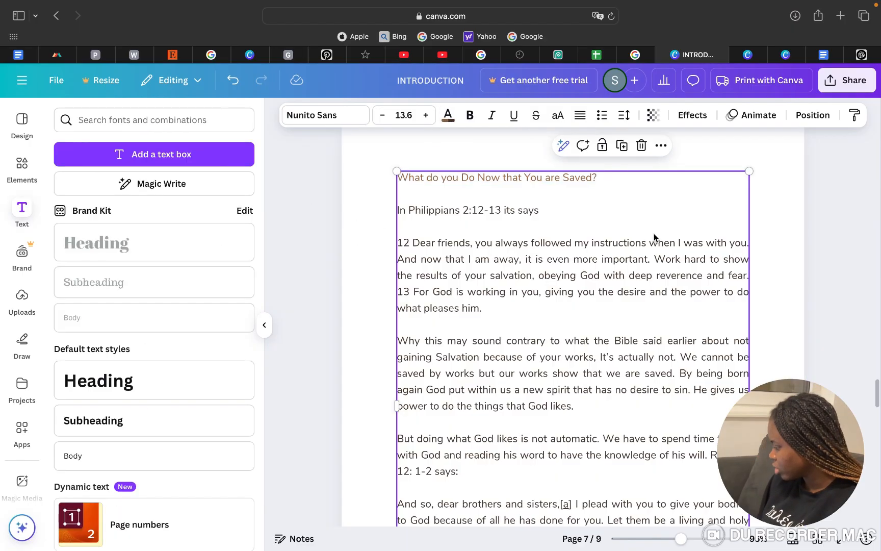
{"action": "left_click", "coordinate": [808, 220]}
Review the ebook from page 7 to the closing page, and back through the table of contents to the cover
{"action": "scroll", "coordinate": [804, 213], "scroll_direction": "down", "scroll_amount": 15}
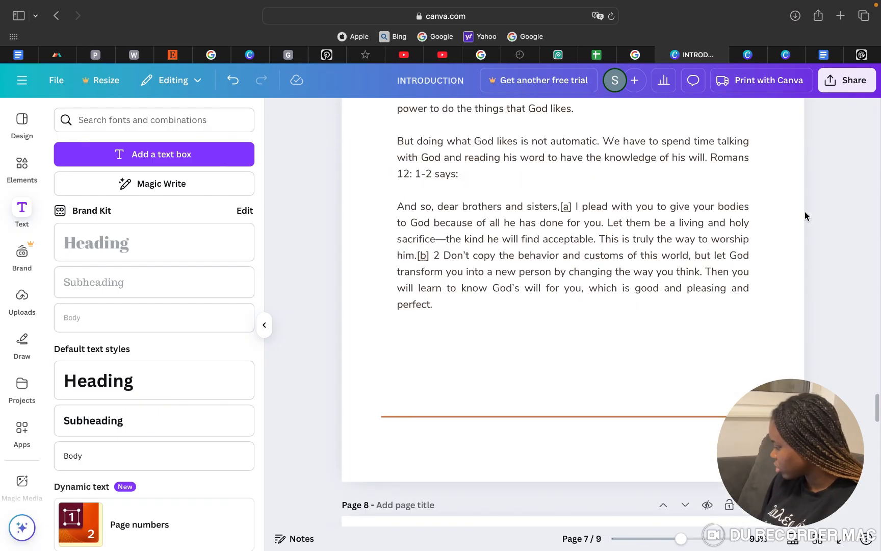
{"action": "scroll", "coordinate": [804, 212], "scroll_direction": "down", "scroll_amount": 12}
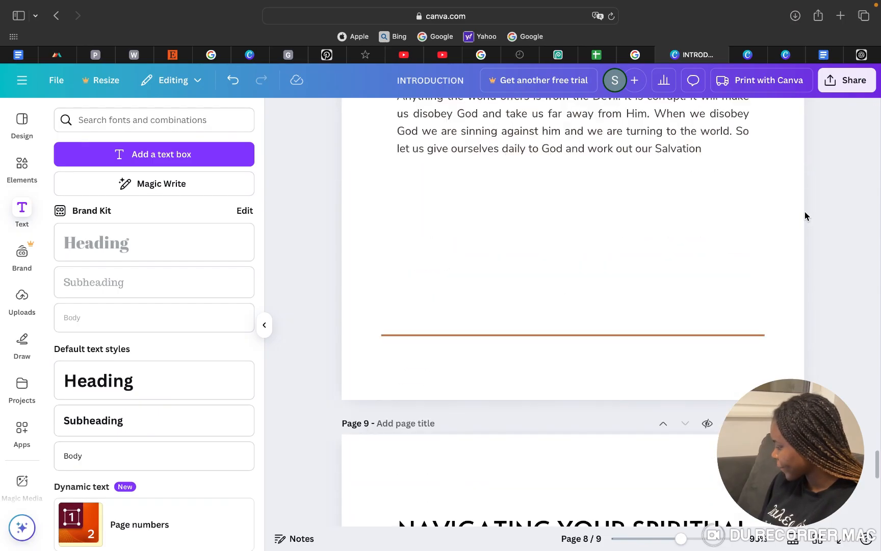
{"action": "scroll", "coordinate": [810, 186], "scroll_direction": "up", "scroll_amount": 20}
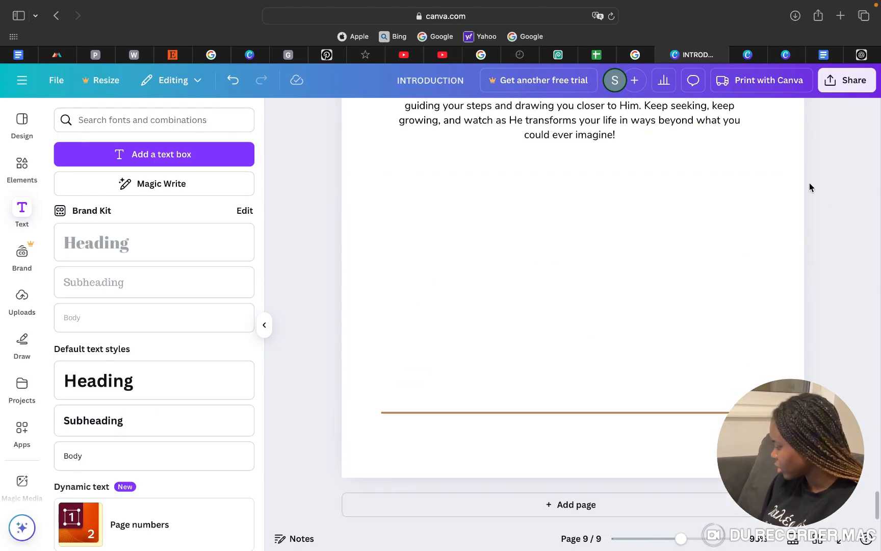
{"action": "scroll", "coordinate": [810, 187], "scroll_direction": "up", "scroll_amount": 20}
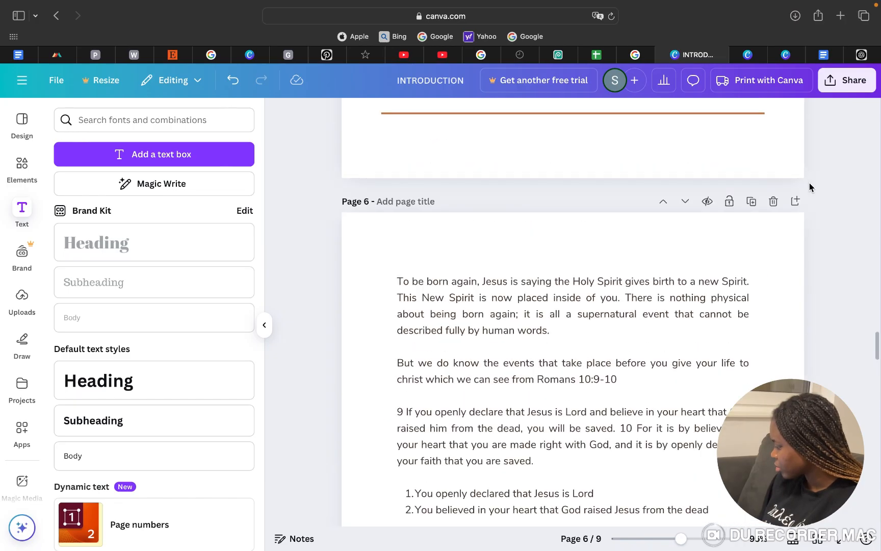
{"action": "scroll", "coordinate": [810, 186], "scroll_direction": "up", "scroll_amount": 15}
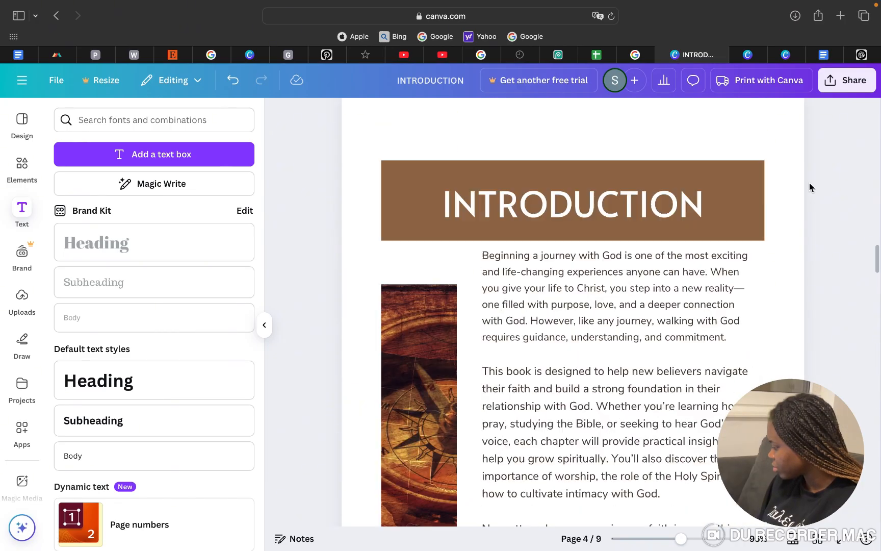
{"action": "scroll", "coordinate": [810, 187], "scroll_direction": "up", "scroll_amount": 20}
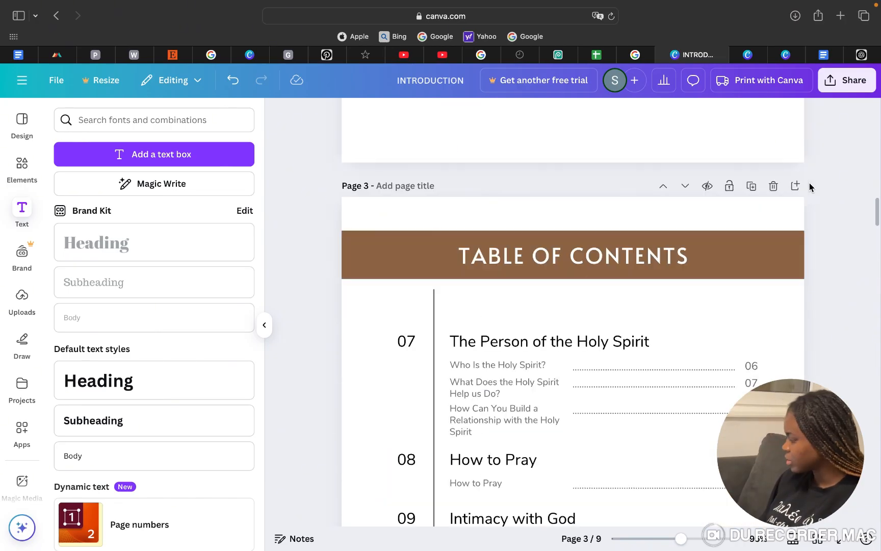
{"action": "scroll", "coordinate": [811, 187], "scroll_direction": "up", "scroll_amount": 5}
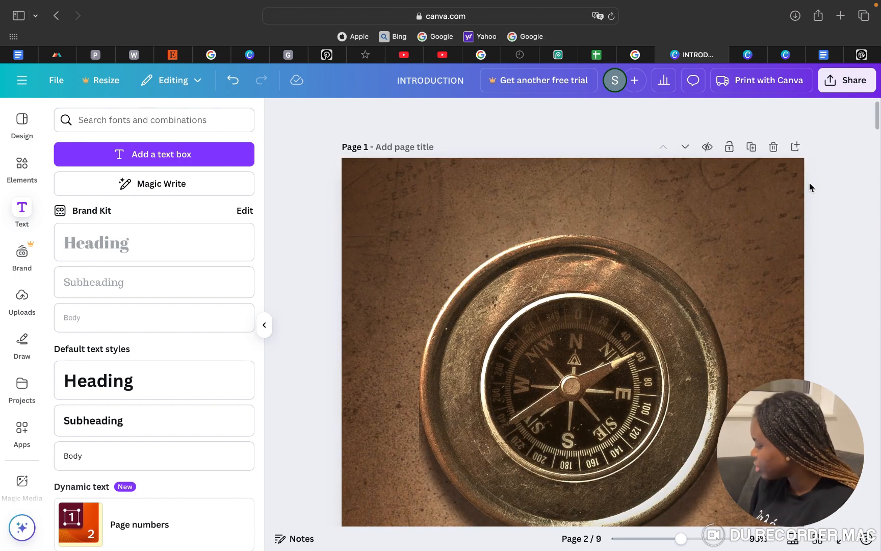
{"action": "scroll", "coordinate": [811, 188], "scroll_direction": "down", "scroll_amount": 15}
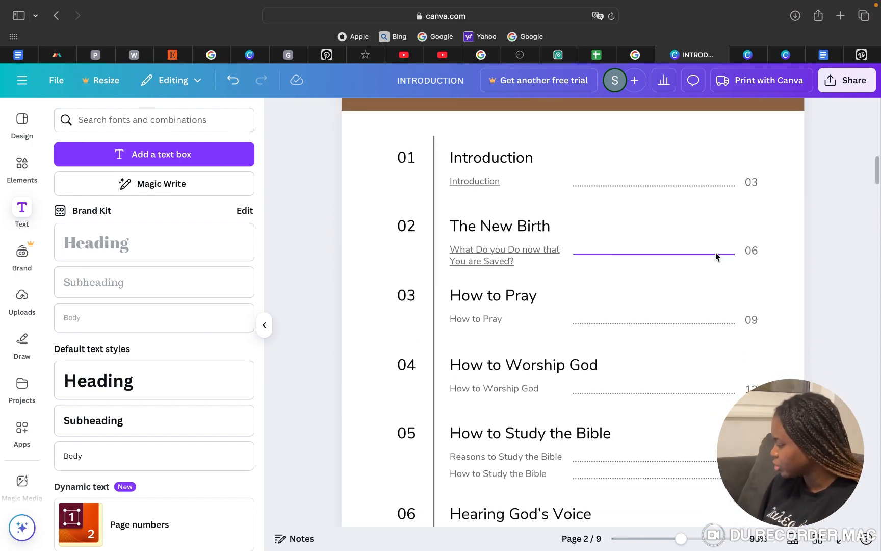
{"action": "scroll", "coordinate": [822, 295], "scroll_direction": "up", "scroll_amount": 8}
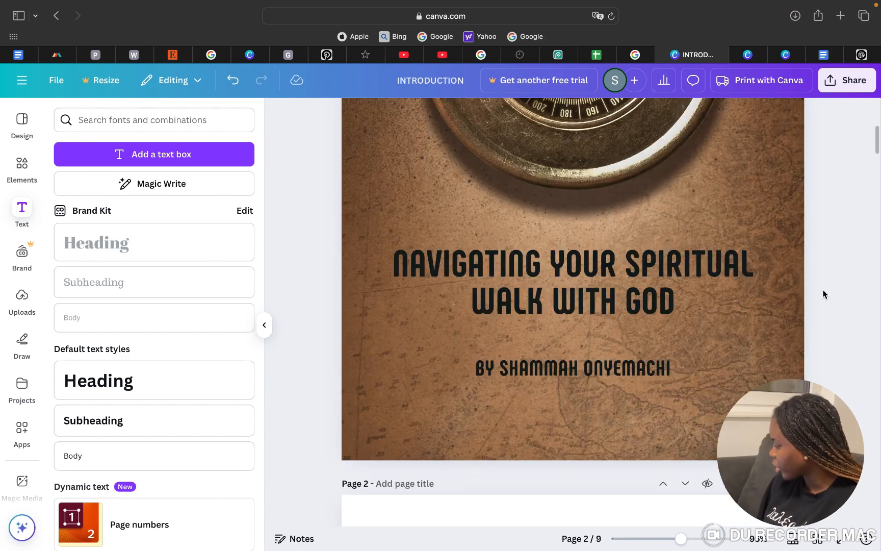
Add dynamic page numbers to all pages of the ebook, keeping the "Numbers only" format
{"action": "left_click", "coordinate": [20, 217]}
{"action": "scroll", "coordinate": [142, 293], "scroll_direction": "down", "scroll_amount": 5}
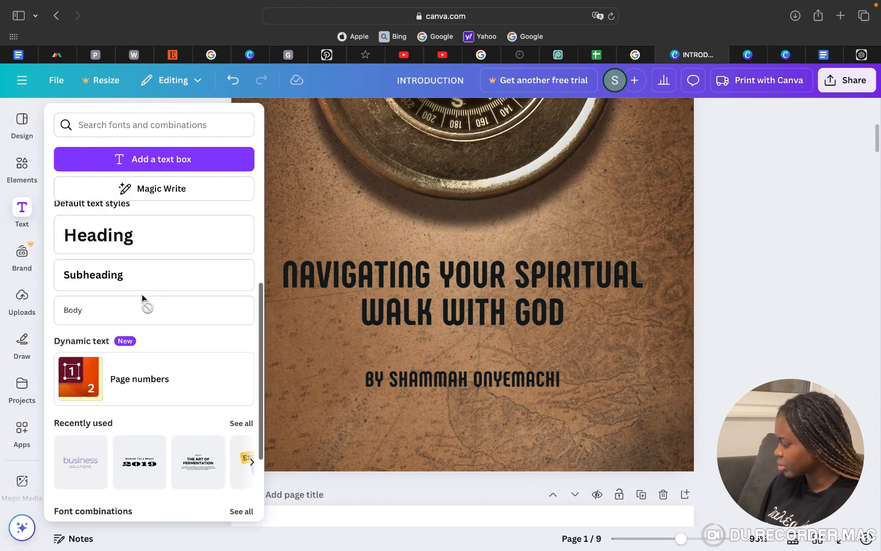
{"action": "scroll", "coordinate": [143, 295], "scroll_direction": "down", "scroll_amount": 2}
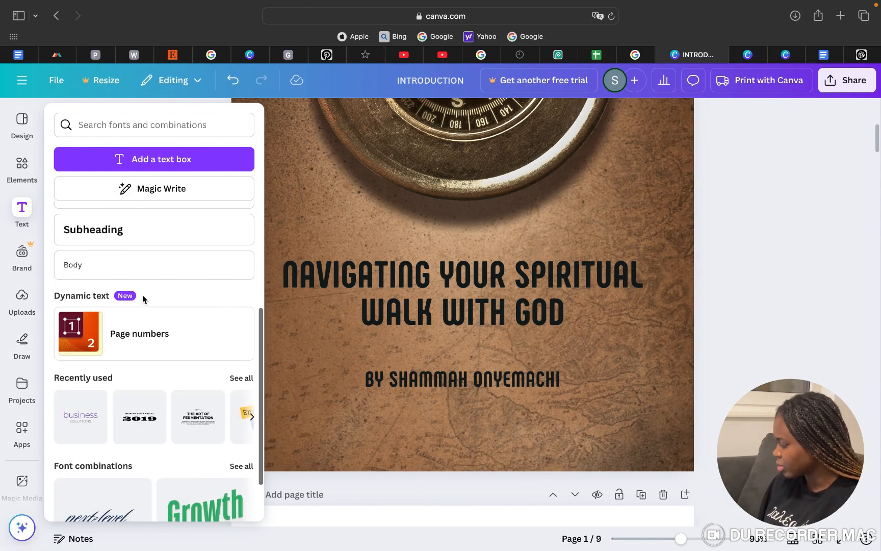
{"action": "left_click", "coordinate": [145, 342]}
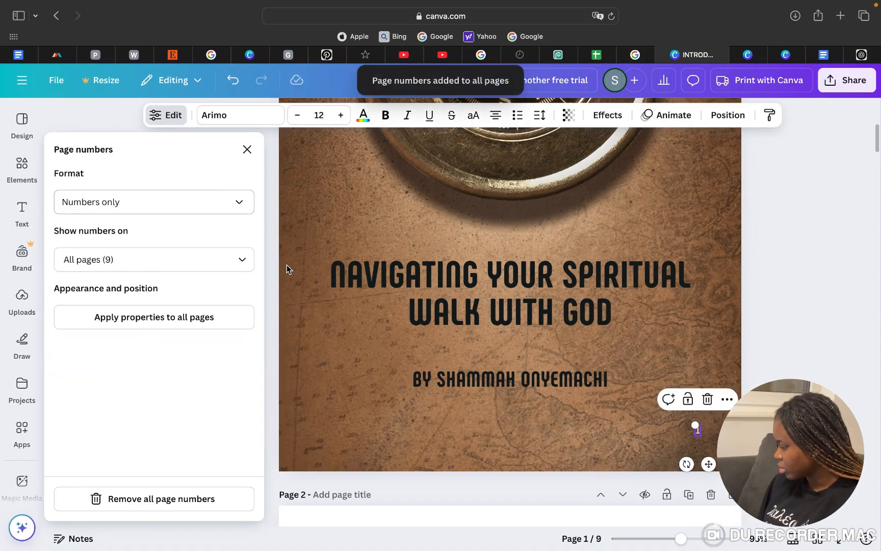
{"action": "left_click", "coordinate": [240, 203]}
{"action": "left_click", "coordinate": [241, 205]}
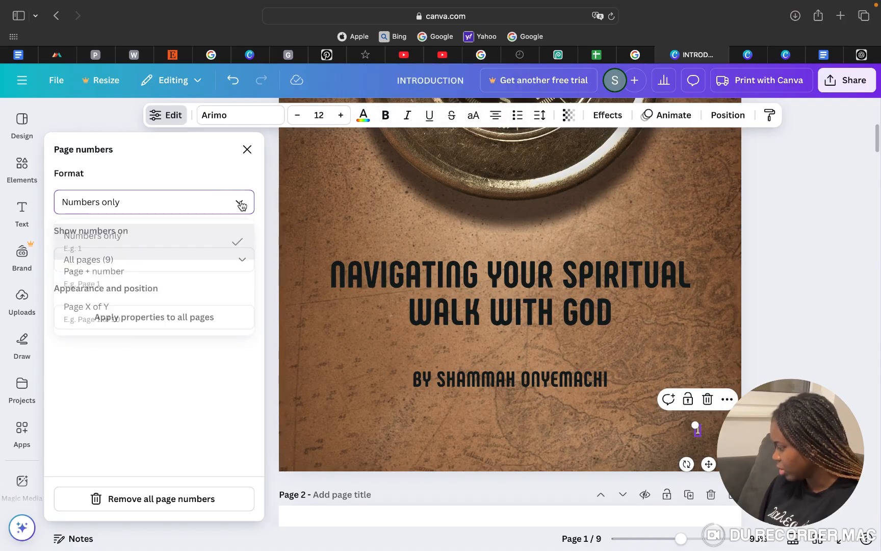
Exclude pages 1, 2 and 3 from the page numbering so that numbers show only on pages 4–9
{"action": "left_click", "coordinate": [244, 263]}
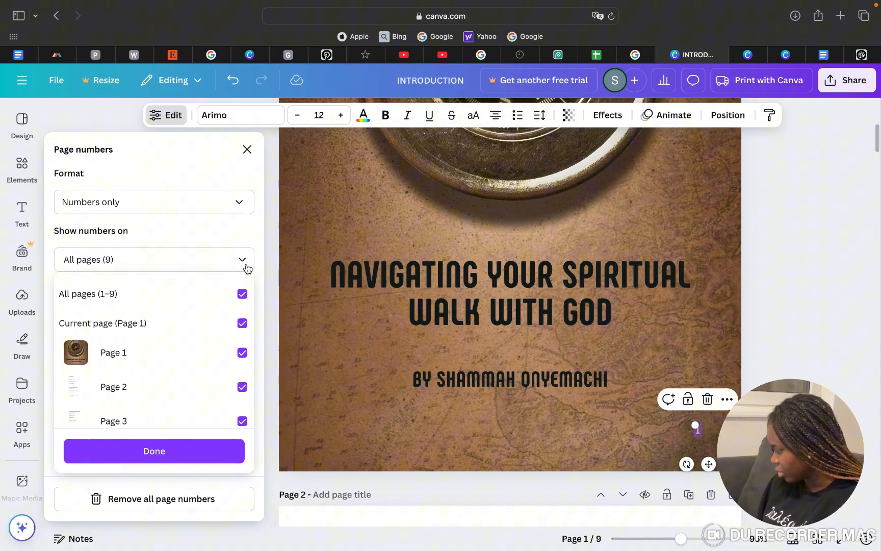
{"action": "left_click", "coordinate": [242, 353]}
{"action": "left_click", "coordinate": [243, 387]}
{"action": "scroll", "coordinate": [243, 387], "scroll_direction": "down", "scroll_amount": 2}
{"action": "left_click", "coordinate": [242, 383]}
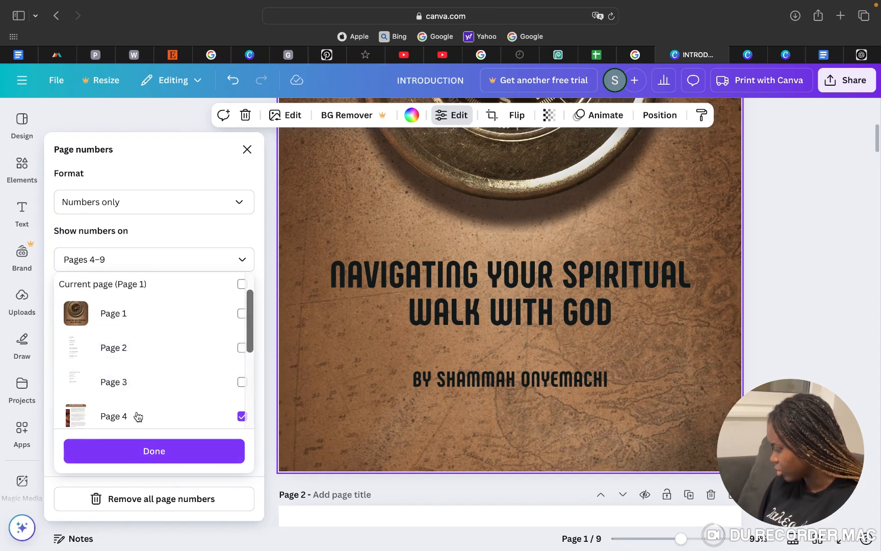
{"action": "scroll", "coordinate": [149, 350], "scroll_direction": "down", "scroll_amount": 5}
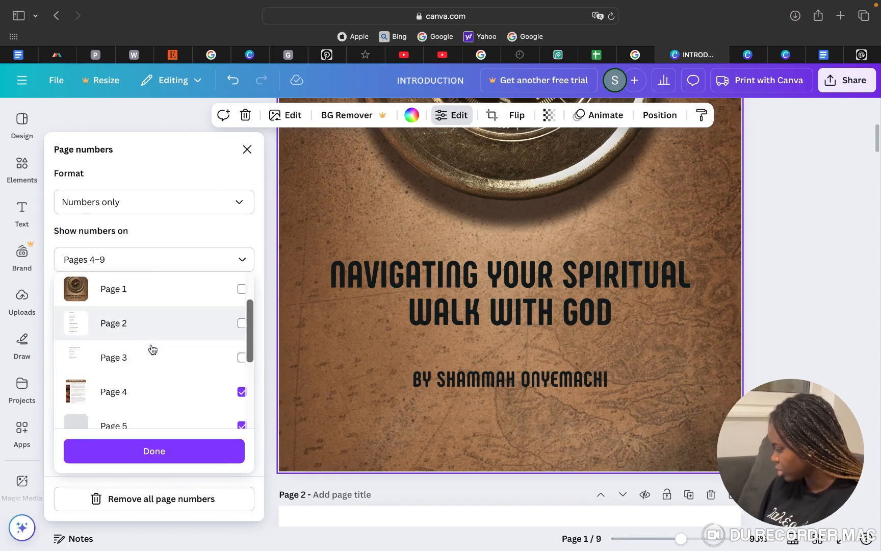
{"action": "left_click", "coordinate": [153, 451]}
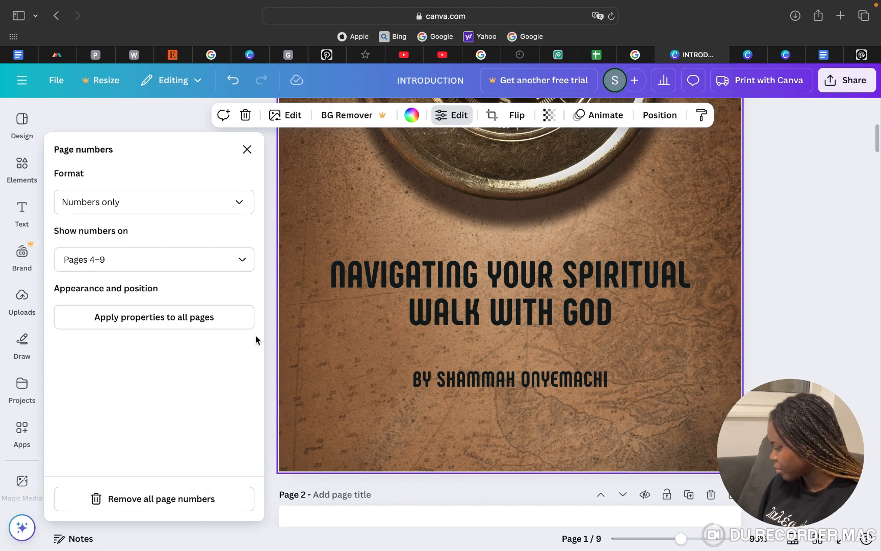
{"action": "left_click", "coordinate": [786, 254]}
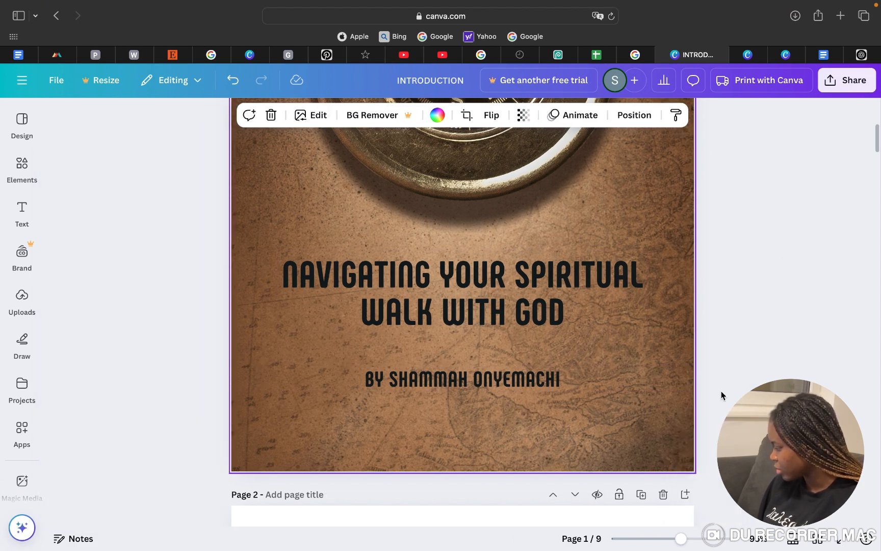
Check the page numbering from the table of contents pages through to the bottom of the Introduction page
{"action": "scroll", "coordinate": [721, 395], "scroll_direction": "down", "scroll_amount": 15}
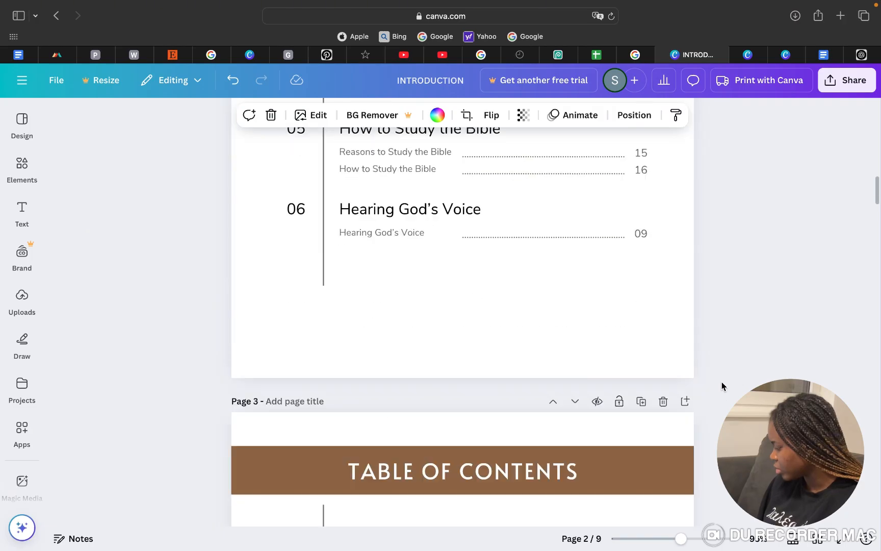
{"action": "scroll", "coordinate": [721, 386], "scroll_direction": "down", "scroll_amount": 15}
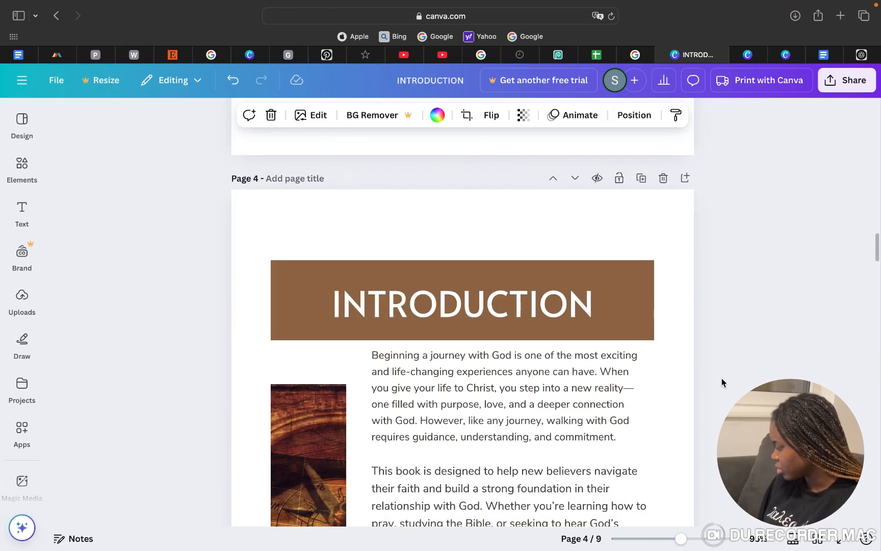
{"action": "scroll", "coordinate": [722, 383], "scroll_direction": "down", "scroll_amount": 10}
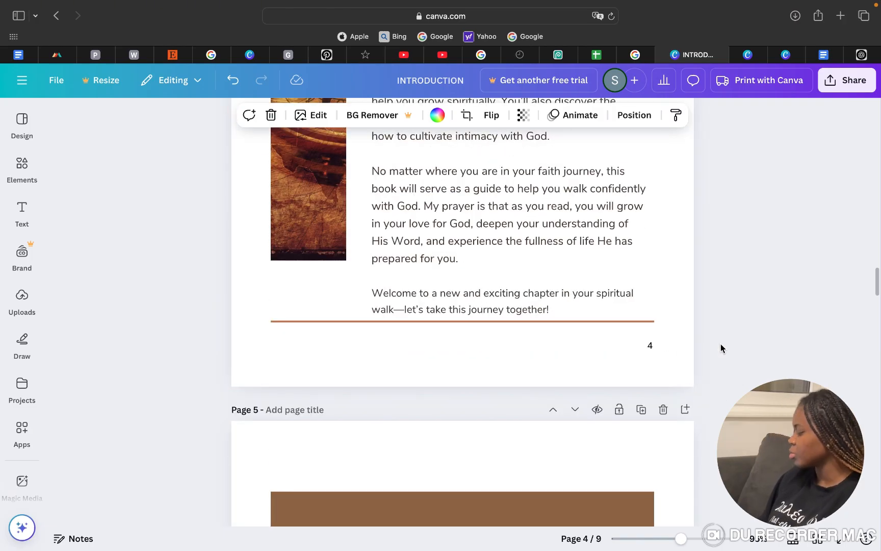
Check the page numbers against the table of contents, through the chapter pages to the closing page, and return to the cover
{"action": "scroll", "coordinate": [720, 348], "scroll_direction": "down", "scroll_amount": 10}
{"action": "scroll", "coordinate": [772, 179], "scroll_direction": "up", "scroll_amount": 12}
{"action": "scroll", "coordinate": [772, 178], "scroll_direction": "up", "scroll_amount": 15}
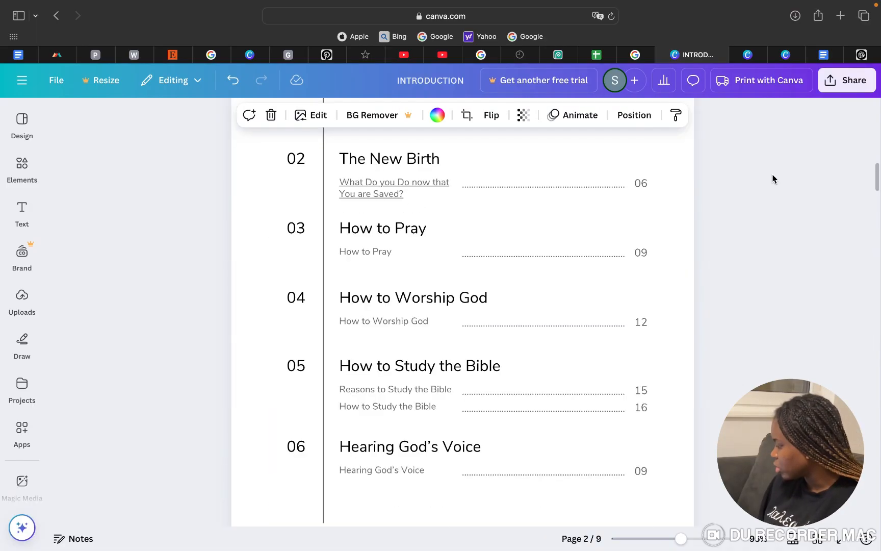
{"action": "scroll", "coordinate": [774, 178], "scroll_direction": "up", "scroll_amount": 2}
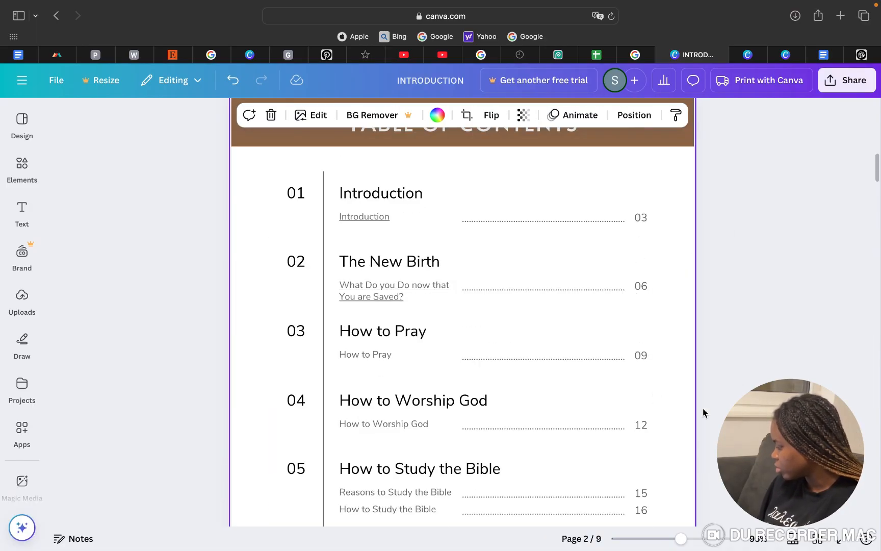
{"action": "scroll", "coordinate": [704, 413], "scroll_direction": "down", "scroll_amount": 10}
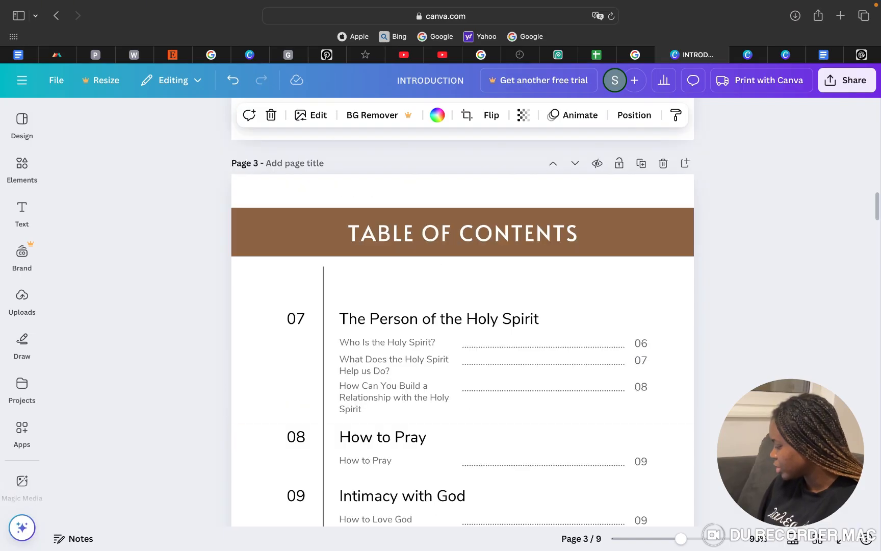
{"action": "scroll", "coordinate": [462, 361], "scroll_direction": "down", "scroll_amount": 10}
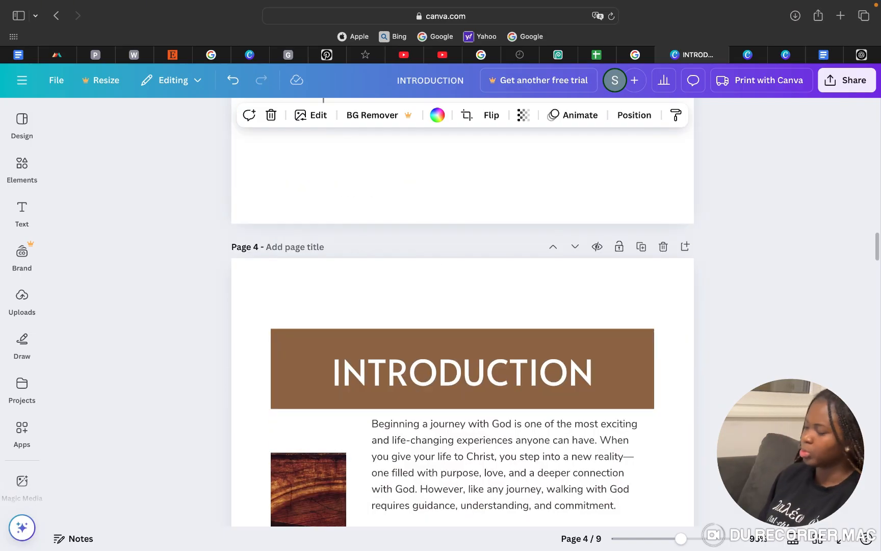
{"action": "scroll", "coordinate": [760, 267], "scroll_direction": "down", "scroll_amount": 3}
{"action": "scroll", "coordinate": [769, 239], "scroll_direction": "down", "scroll_amount": 10}
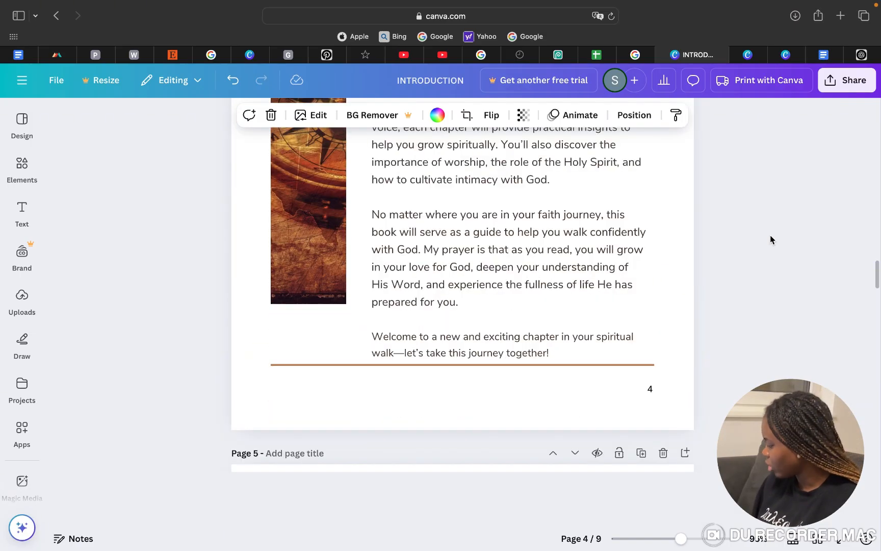
{"action": "scroll", "coordinate": [783, 195], "scroll_direction": "down", "scroll_amount": 5}
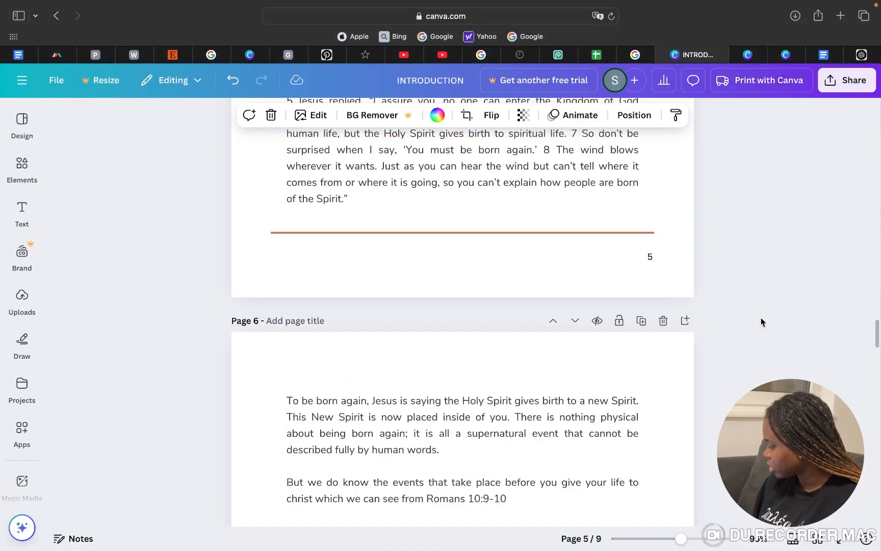
{"action": "scroll", "coordinate": [761, 322], "scroll_direction": "down", "scroll_amount": 10}
{"action": "scroll", "coordinate": [761, 322], "scroll_direction": "down", "scroll_amount": 20}
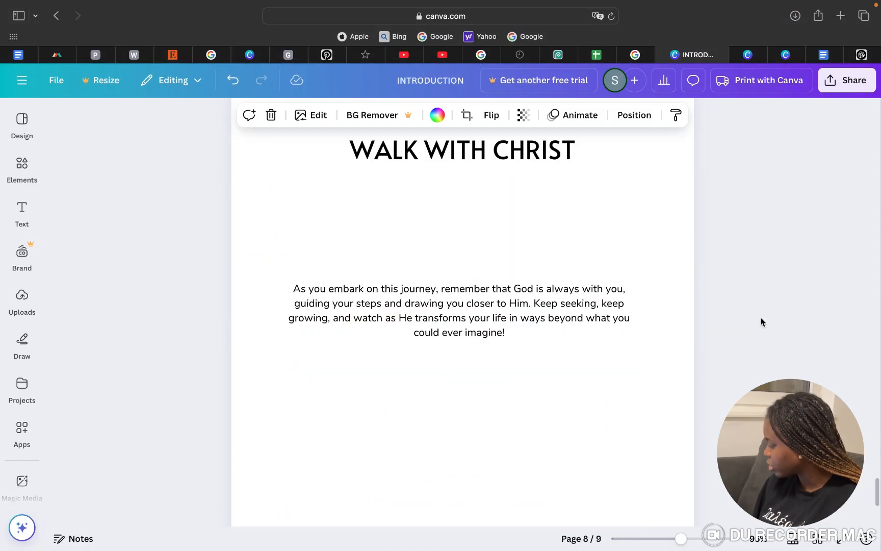
{"action": "scroll", "coordinate": [761, 321], "scroll_direction": "up", "scroll_amount": 20}
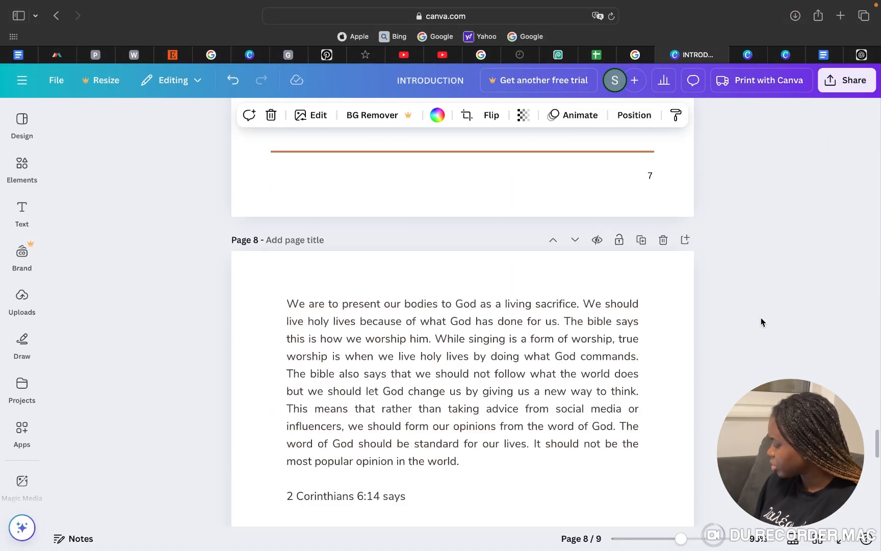
{"action": "scroll", "coordinate": [761, 321], "scroll_direction": "up", "scroll_amount": 15}
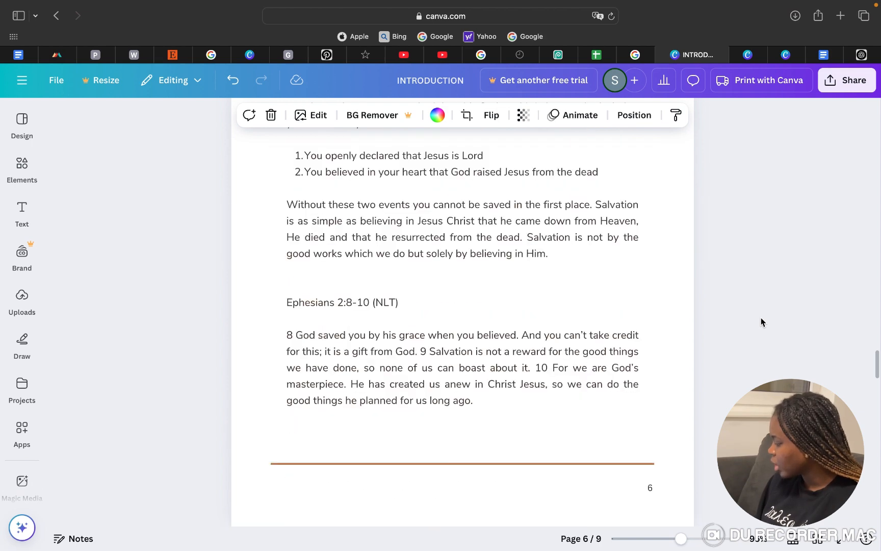
{"action": "scroll", "coordinate": [768, 235], "scroll_direction": "up", "scroll_amount": 10}
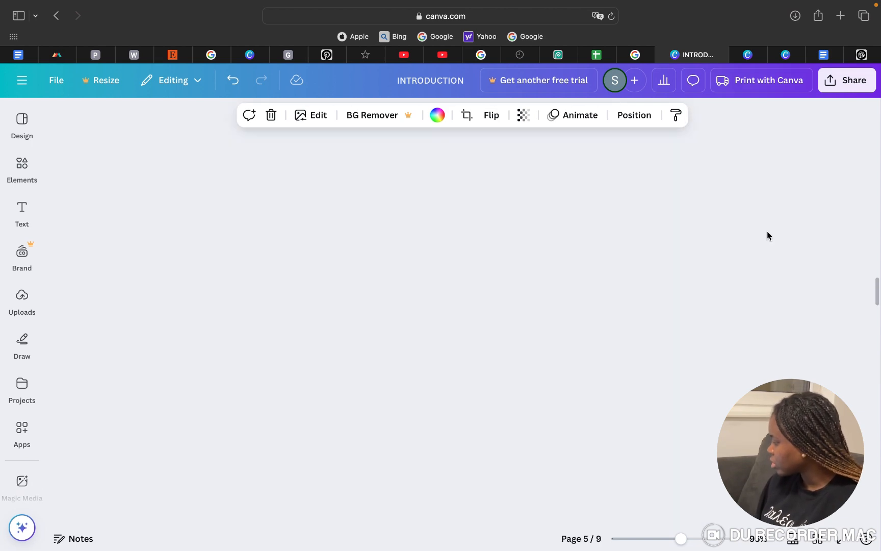
{"action": "scroll", "coordinate": [769, 235], "scroll_direction": "up", "scroll_amount": 10}
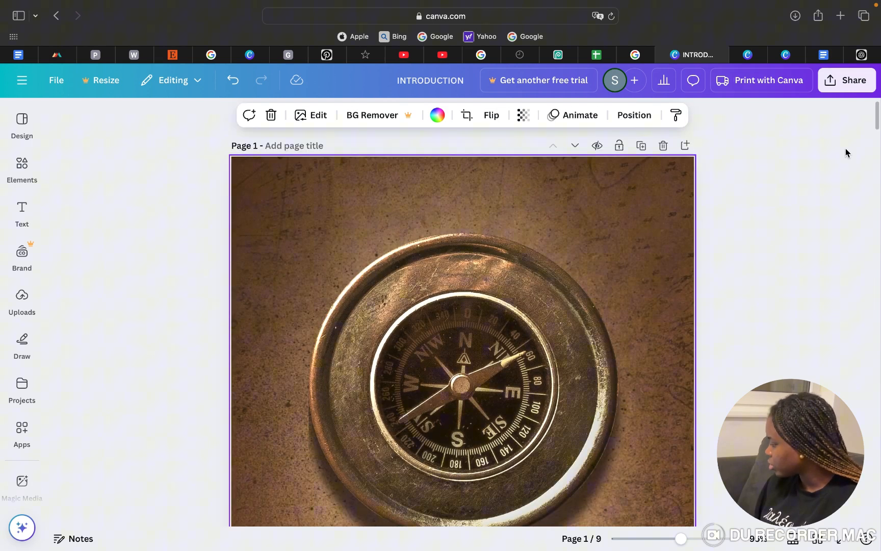
Rename the design as "Navigating your spiritual walk with God"
{"action": "left_click", "coordinate": [844, 84]}
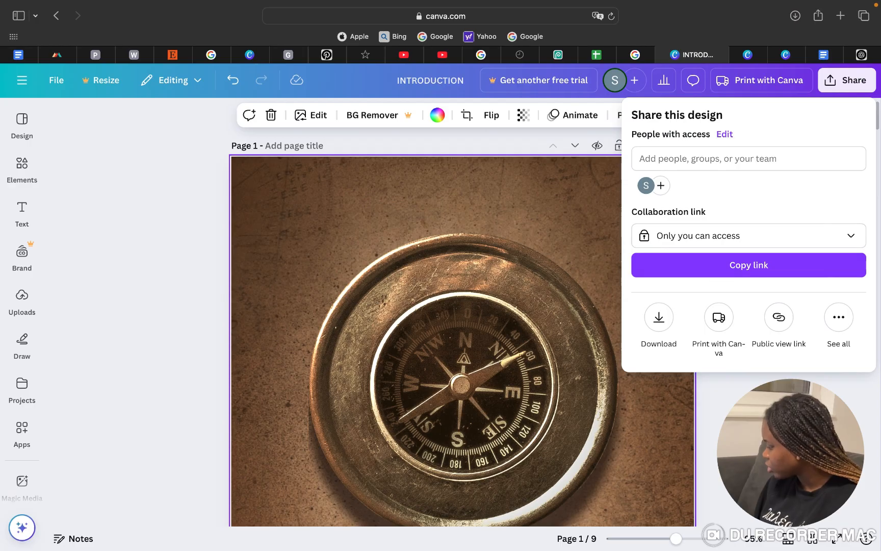
{"action": "left_click", "coordinate": [653, 384]}
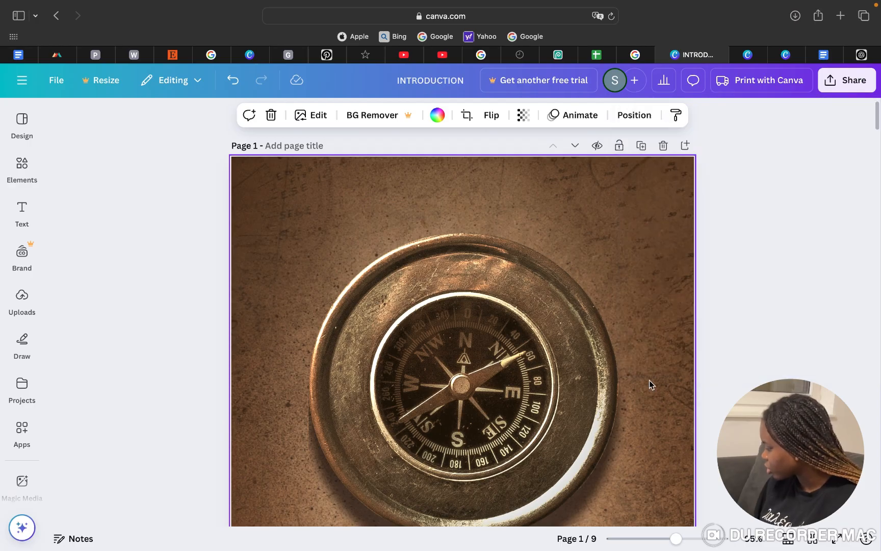
{"action": "left_click", "coordinate": [432, 81]}
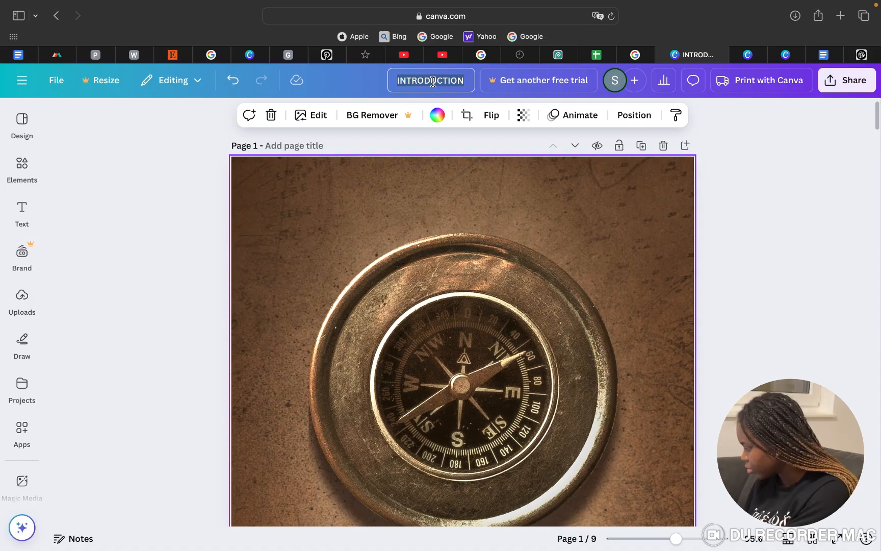
{"action": "type", "text": "Navi"}
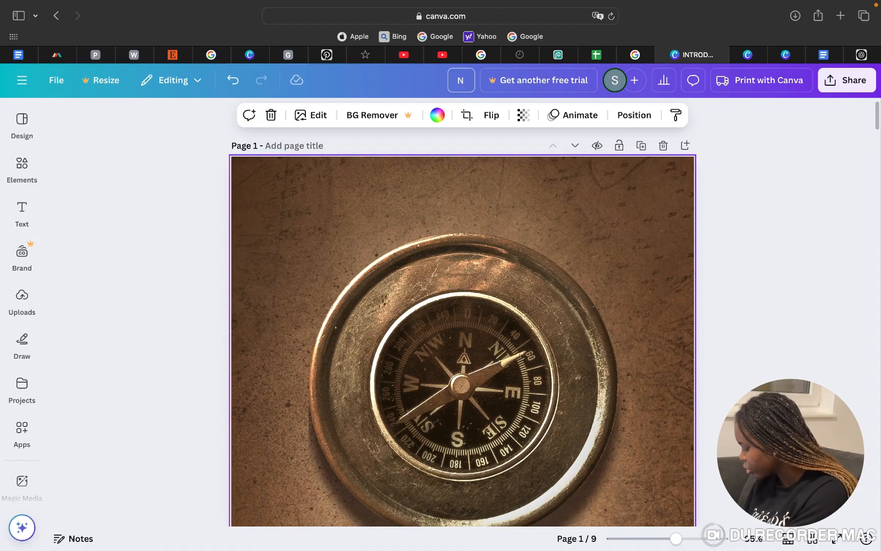
{"action": "type", "text": "gating"}
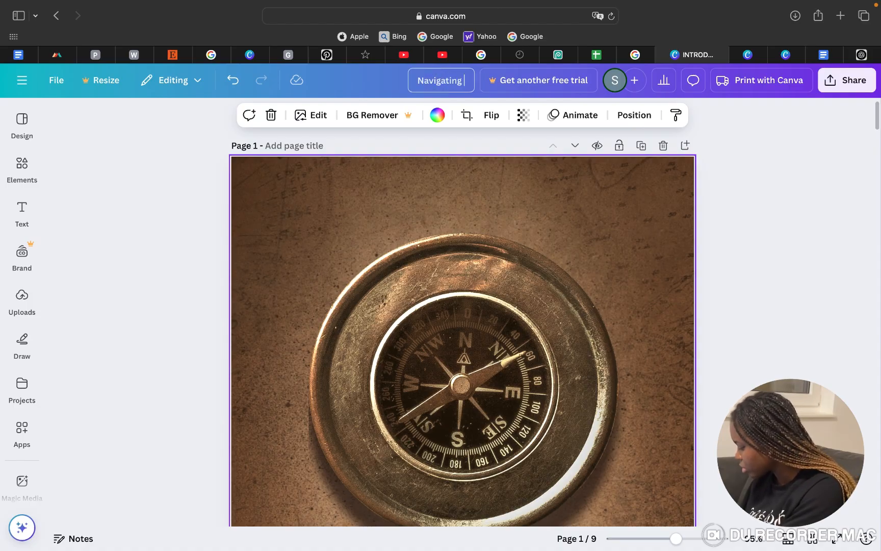
{"action": "type", "text": " your spiritual walk with"}
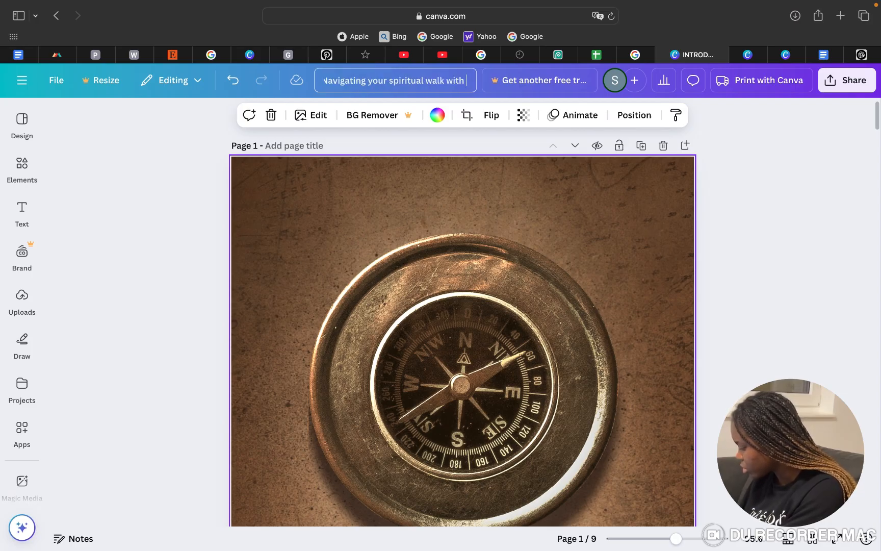
{"action": "type", "text": " God"}
{"action": "left_click", "coordinate": [755, 219]}
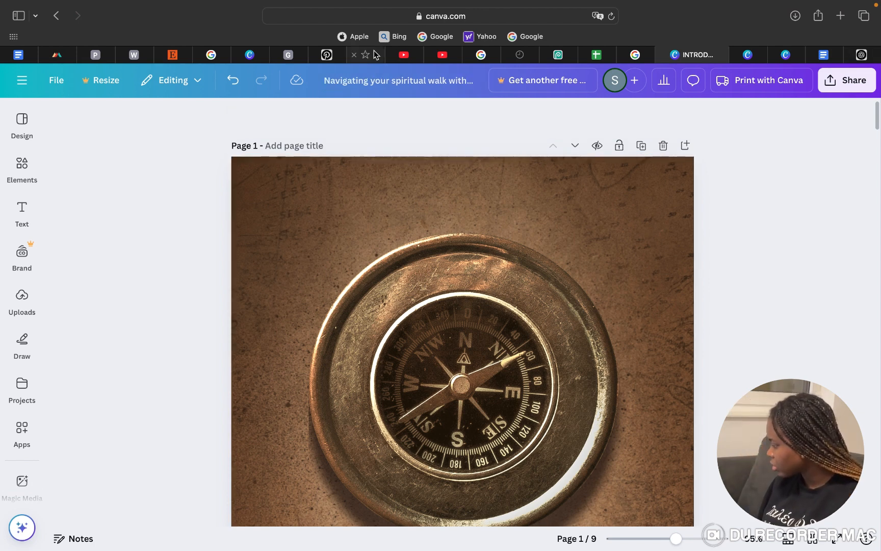
Download all 9 pages of the ebook with the file type PDF Standard
{"action": "left_click", "coordinate": [851, 82]}
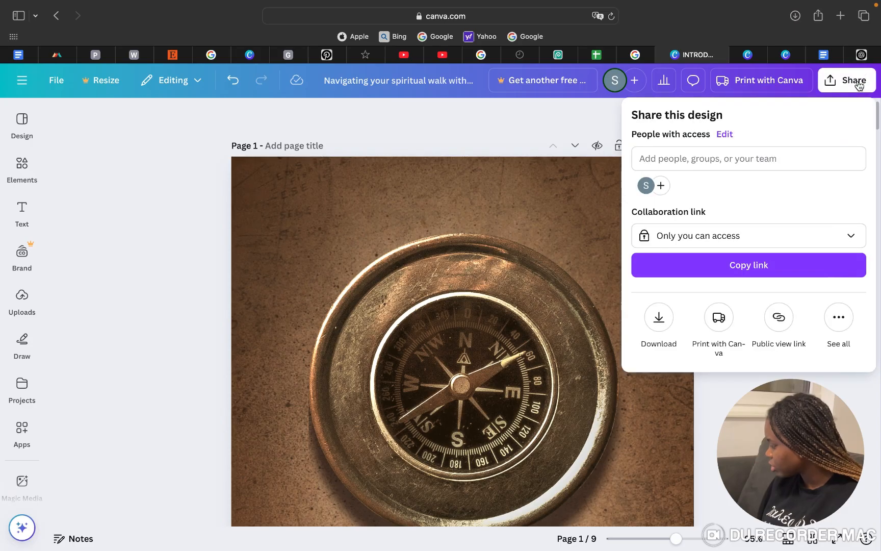
{"action": "left_click", "coordinate": [661, 329]}
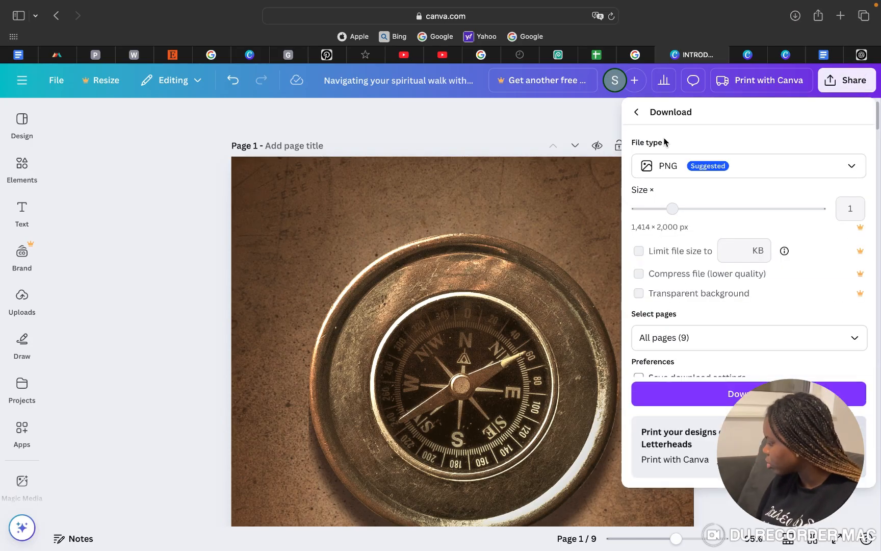
{"action": "left_click", "coordinate": [779, 166]}
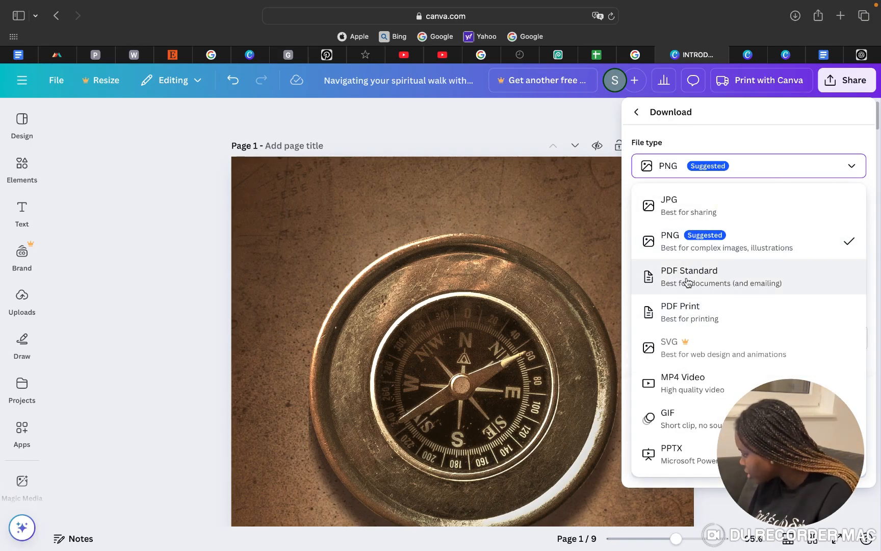
{"action": "left_click", "coordinate": [724, 280]}
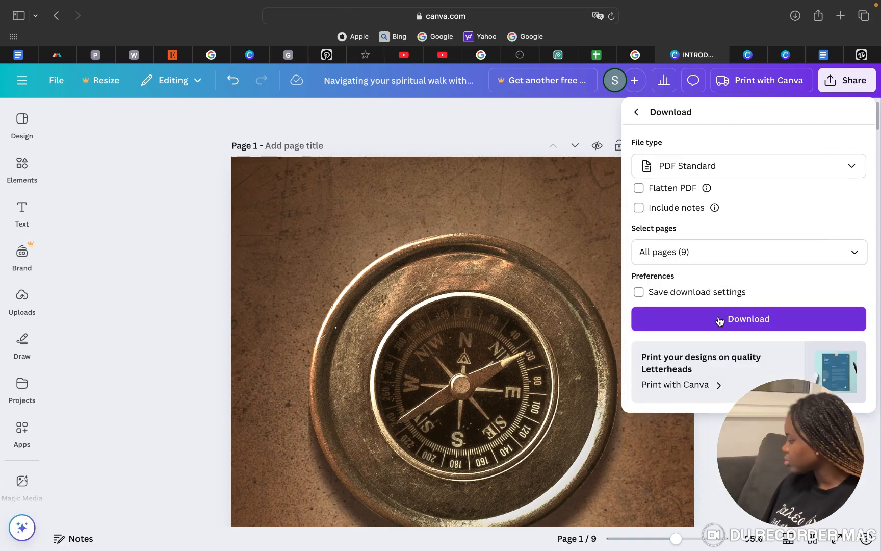
{"action": "left_click", "coordinate": [745, 321]}
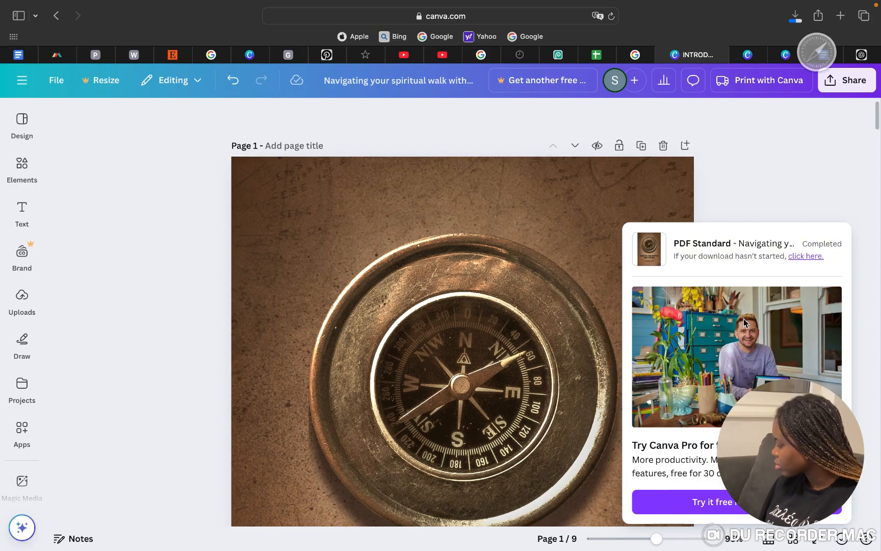
Open the downloaded file "Navigating your spiritual walk with God-2.pdf" in Preview
{"action": "left_click", "coordinate": [795, 17]}
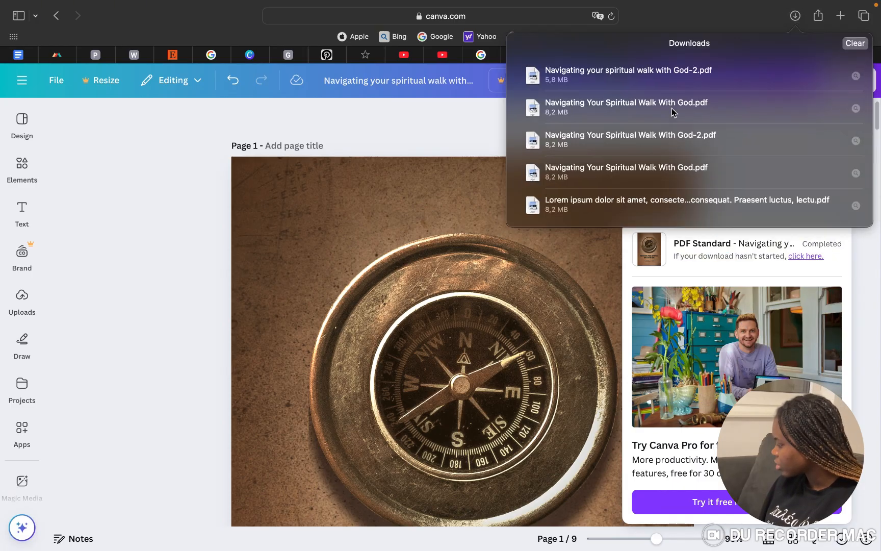
{"action": "left_click", "coordinate": [643, 83]}
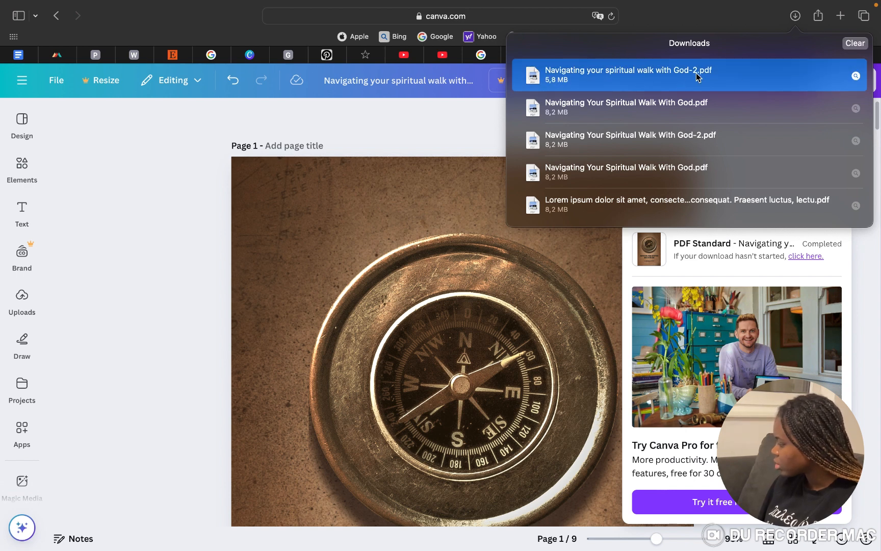
{"action": "double_click", "coordinate": [747, 82]}
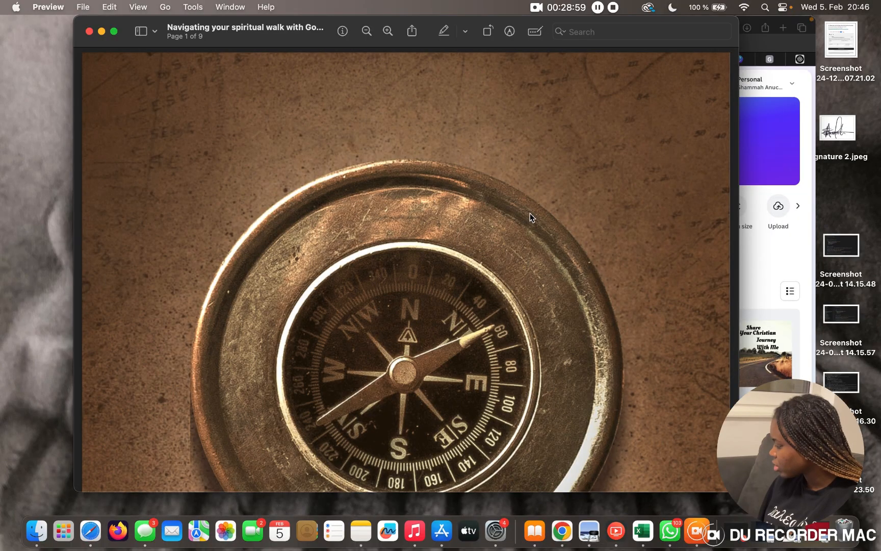
Review the exported PDF from the cover through the end of page 5, and go back to the table of contents
{"action": "scroll", "coordinate": [529, 222], "scroll_direction": "down", "scroll_amount": 10}
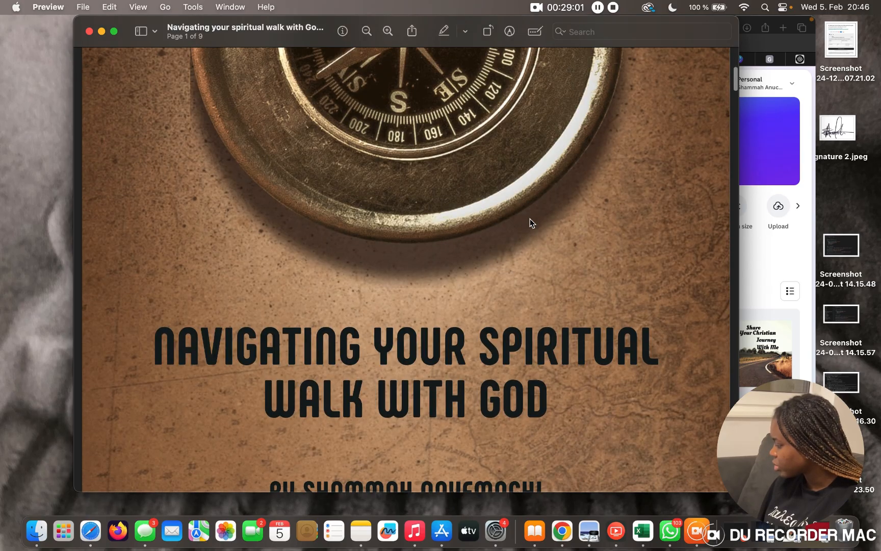
{"action": "scroll", "coordinate": [530, 222], "scroll_direction": "down", "scroll_amount": 4}
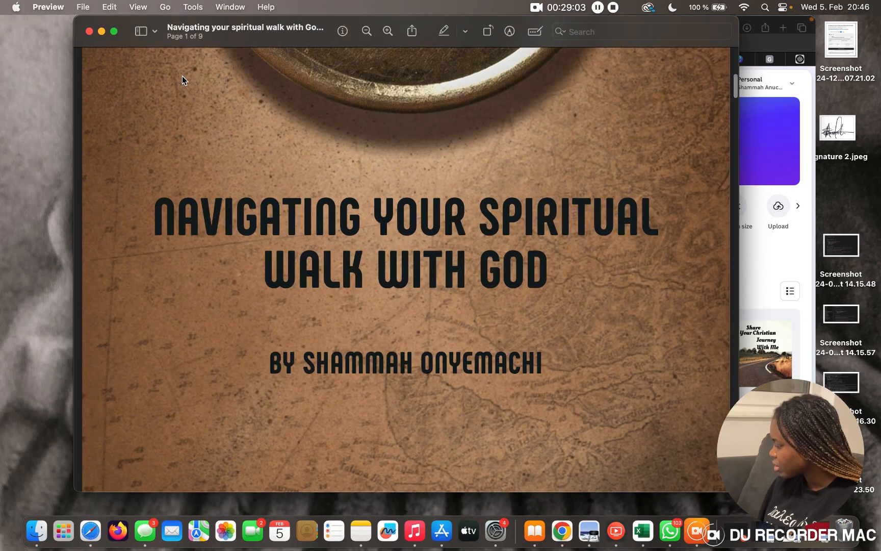
{"action": "scroll", "coordinate": [310, 269], "scroll_direction": "down", "scroll_amount": 20}
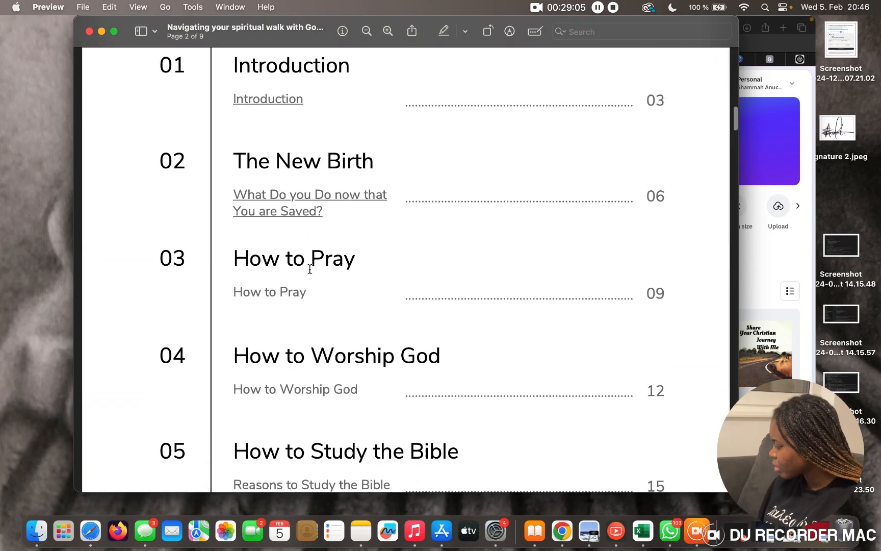
{"action": "scroll", "coordinate": [309, 269], "scroll_direction": "up", "scroll_amount": 7}
{"action": "scroll", "coordinate": [310, 269], "scroll_direction": "down", "scroll_amount": 20}
{"action": "scroll", "coordinate": [309, 269], "scroll_direction": "down", "scroll_amount": 20}
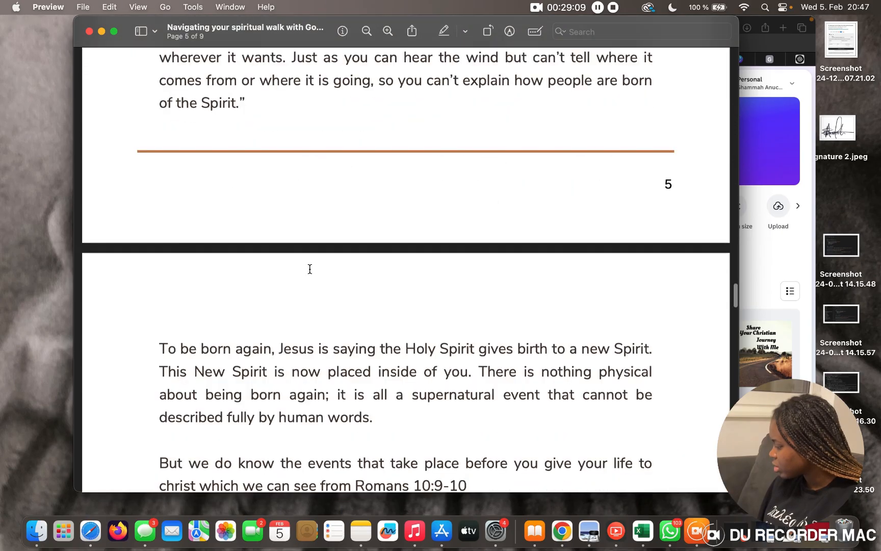
{"action": "scroll", "coordinate": [310, 269], "scroll_direction": "up", "scroll_amount": 20}
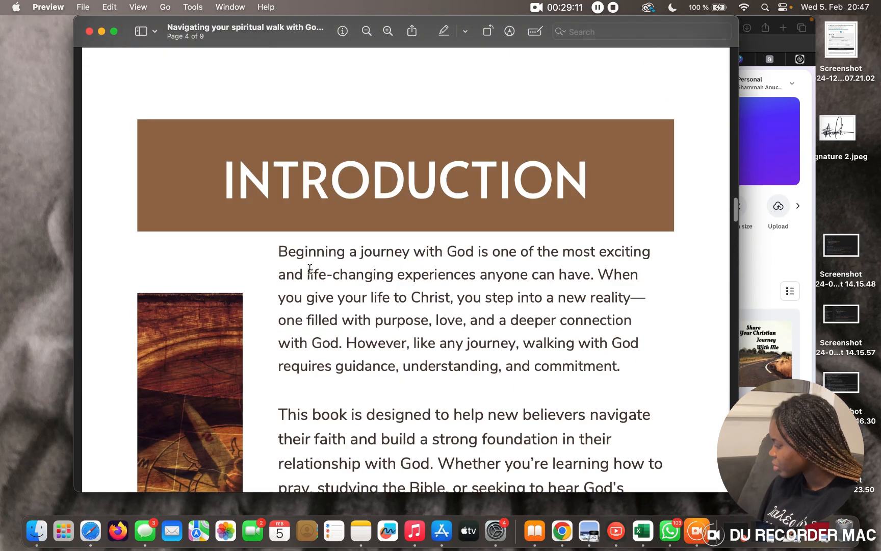
{"action": "scroll", "coordinate": [310, 268], "scroll_direction": "up", "scroll_amount": 20}
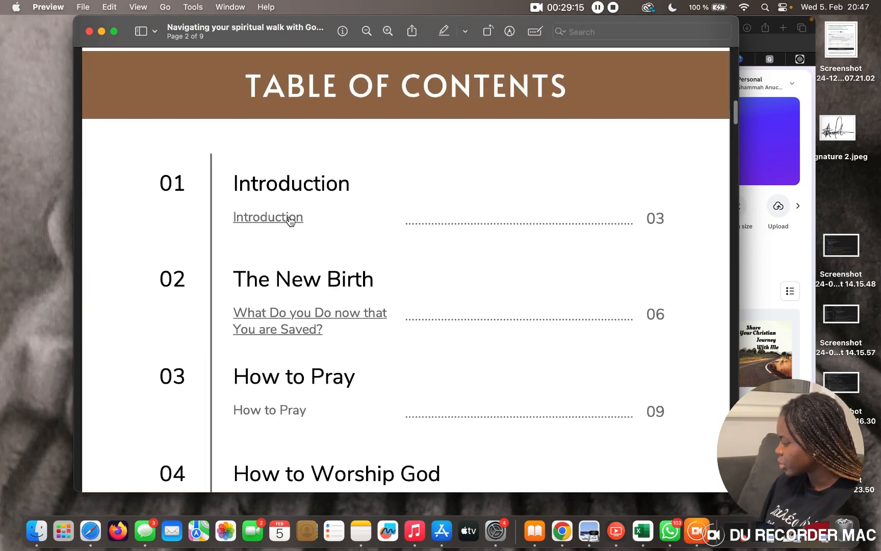
Test the Introduction link in the PDF's table of contents, look over its target page and return to the contents
{"action": "left_click", "coordinate": [290, 220]}
{"action": "scroll", "coordinate": [290, 220], "scroll_direction": "down", "scroll_amount": 20}
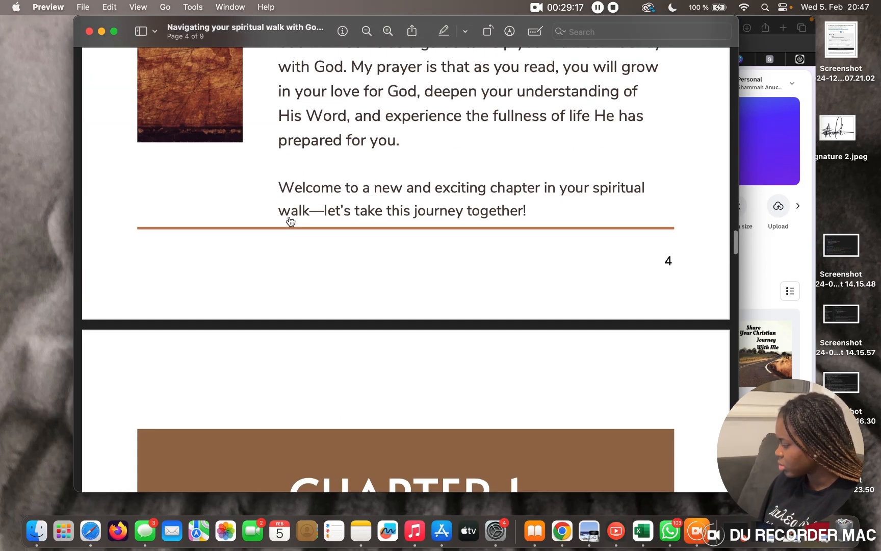
{"action": "scroll", "coordinate": [290, 221], "scroll_direction": "up", "scroll_amount": 6}
{"action": "scroll", "coordinate": [290, 221], "scroll_direction": "up", "scroll_amount": 20}
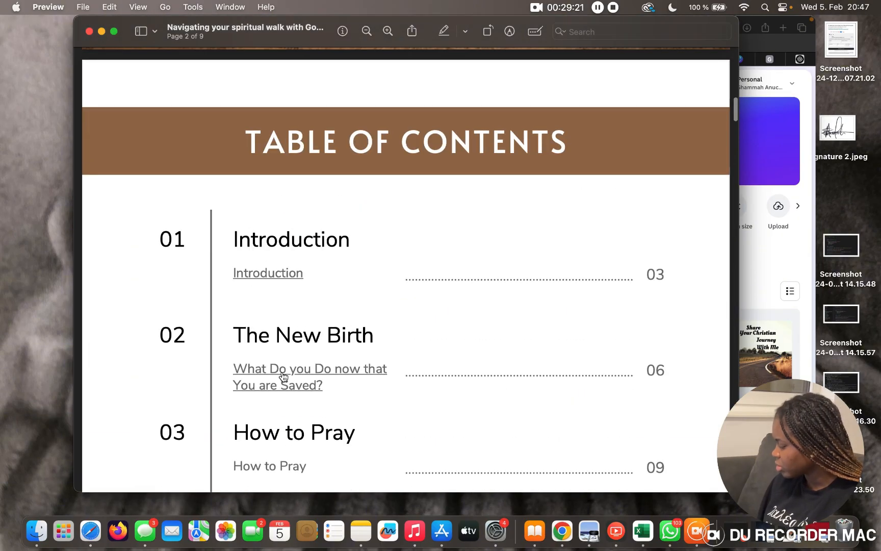
Test the "What Do you Do now that You are Saved?" link in the PDF's table of contents and read on from its target page
{"action": "left_click", "coordinate": [283, 376]}
{"action": "scroll", "coordinate": [447, 192], "scroll_direction": "down", "scroll_amount": 10}
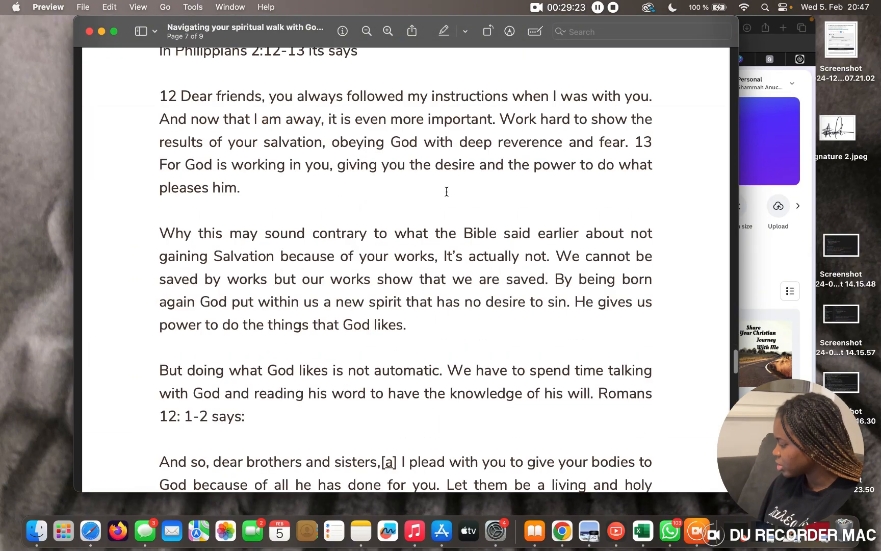
{"action": "scroll", "coordinate": [447, 191], "scroll_direction": "down", "scroll_amount": 10}
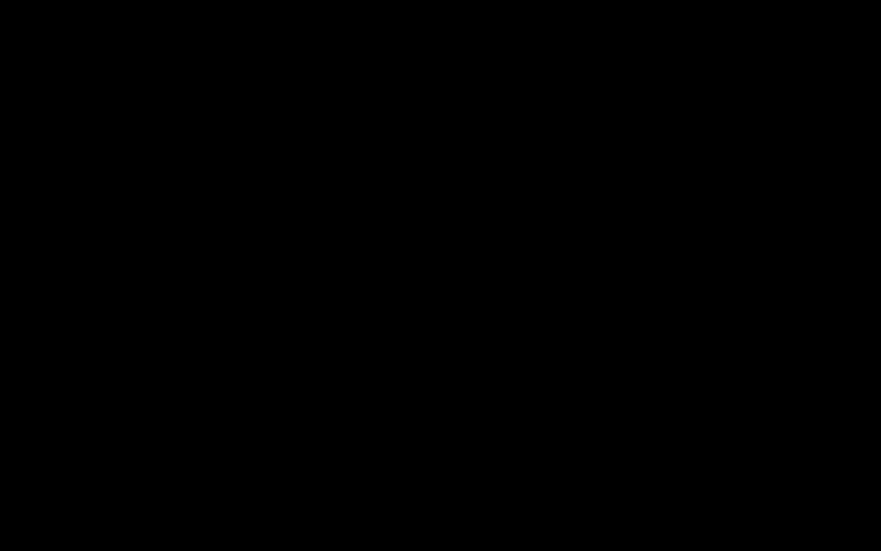